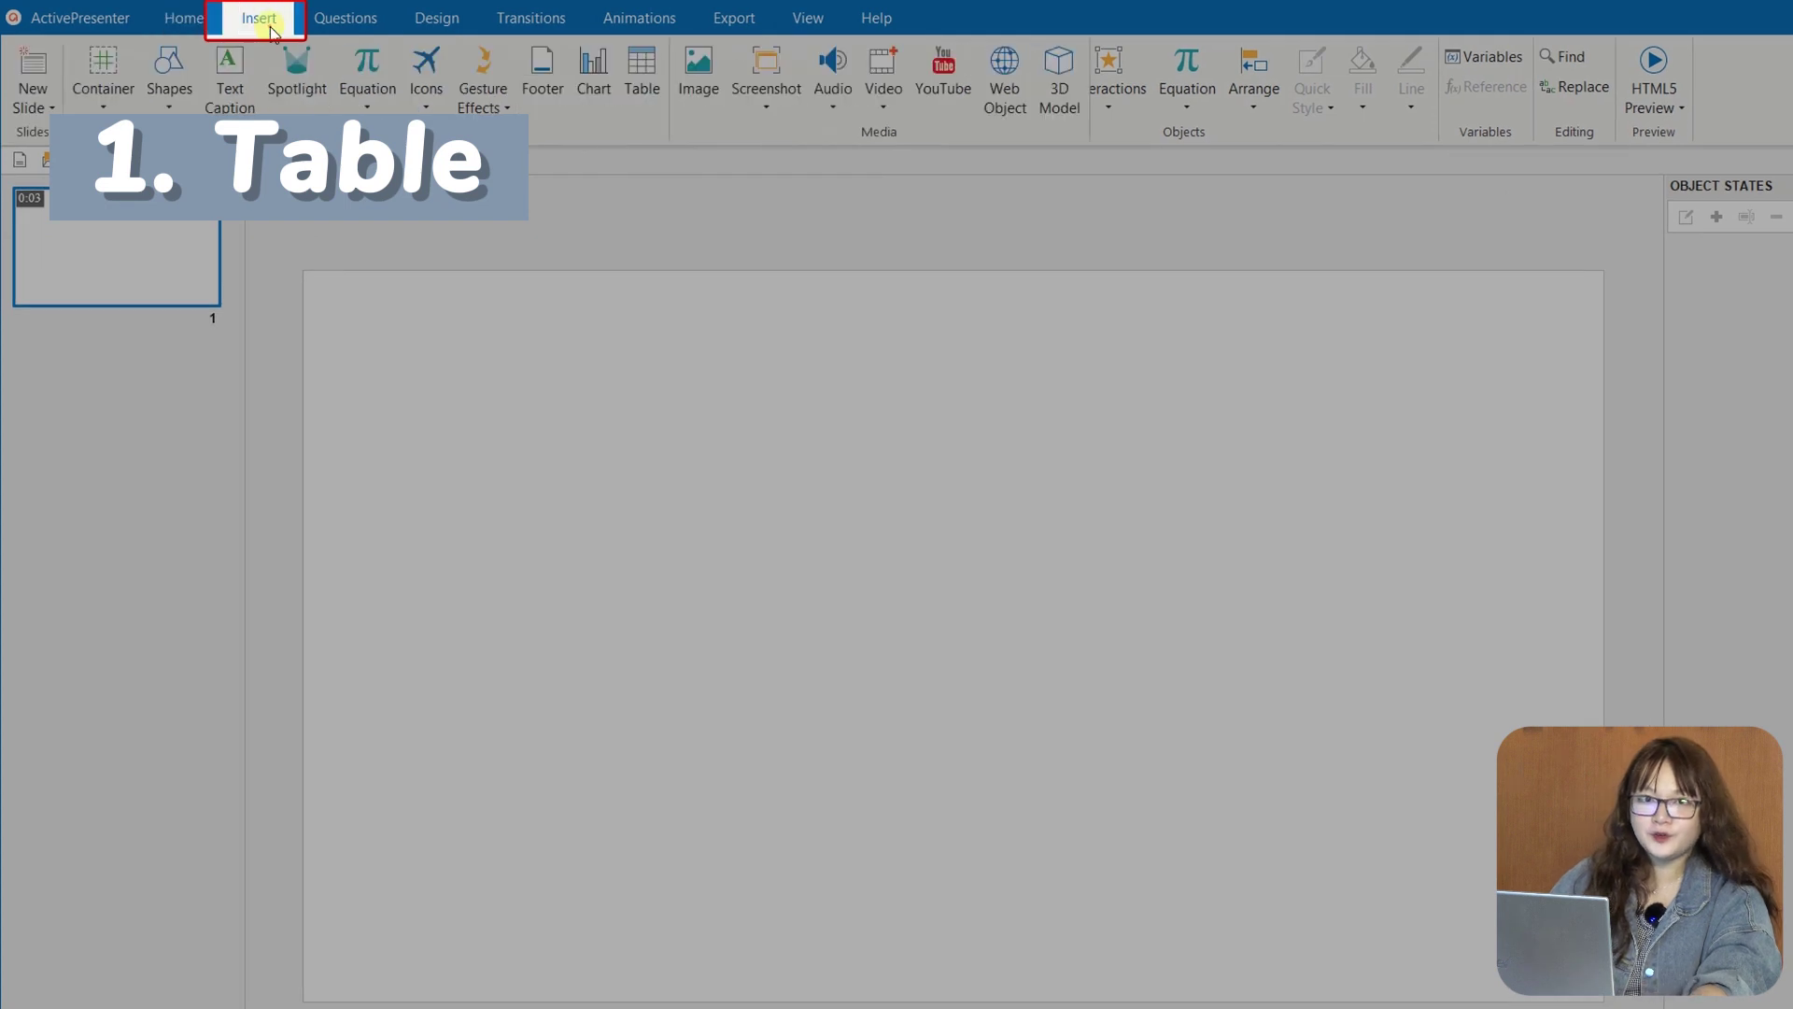
- Insert a 5-column, 4-row table and draw it across the slide
{"action": "left_click", "coordinate": [639, 80]}
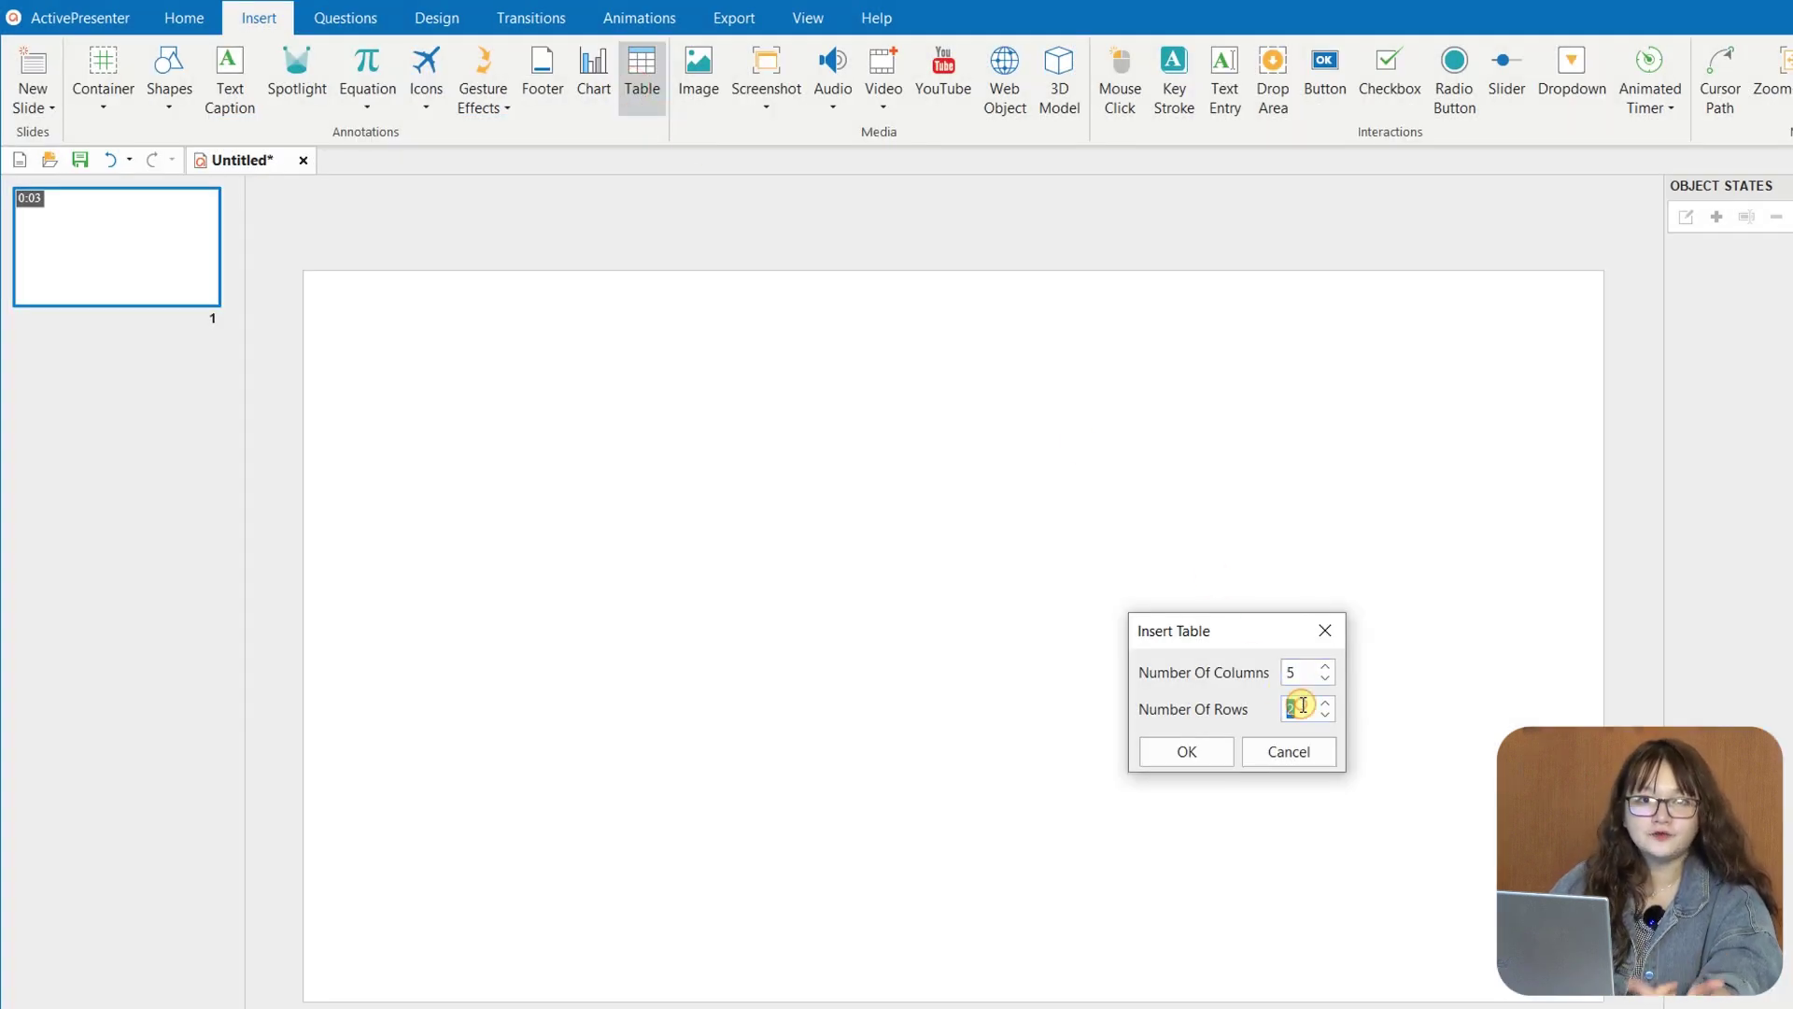
{"action": "left_click", "coordinate": [1218, 751]}
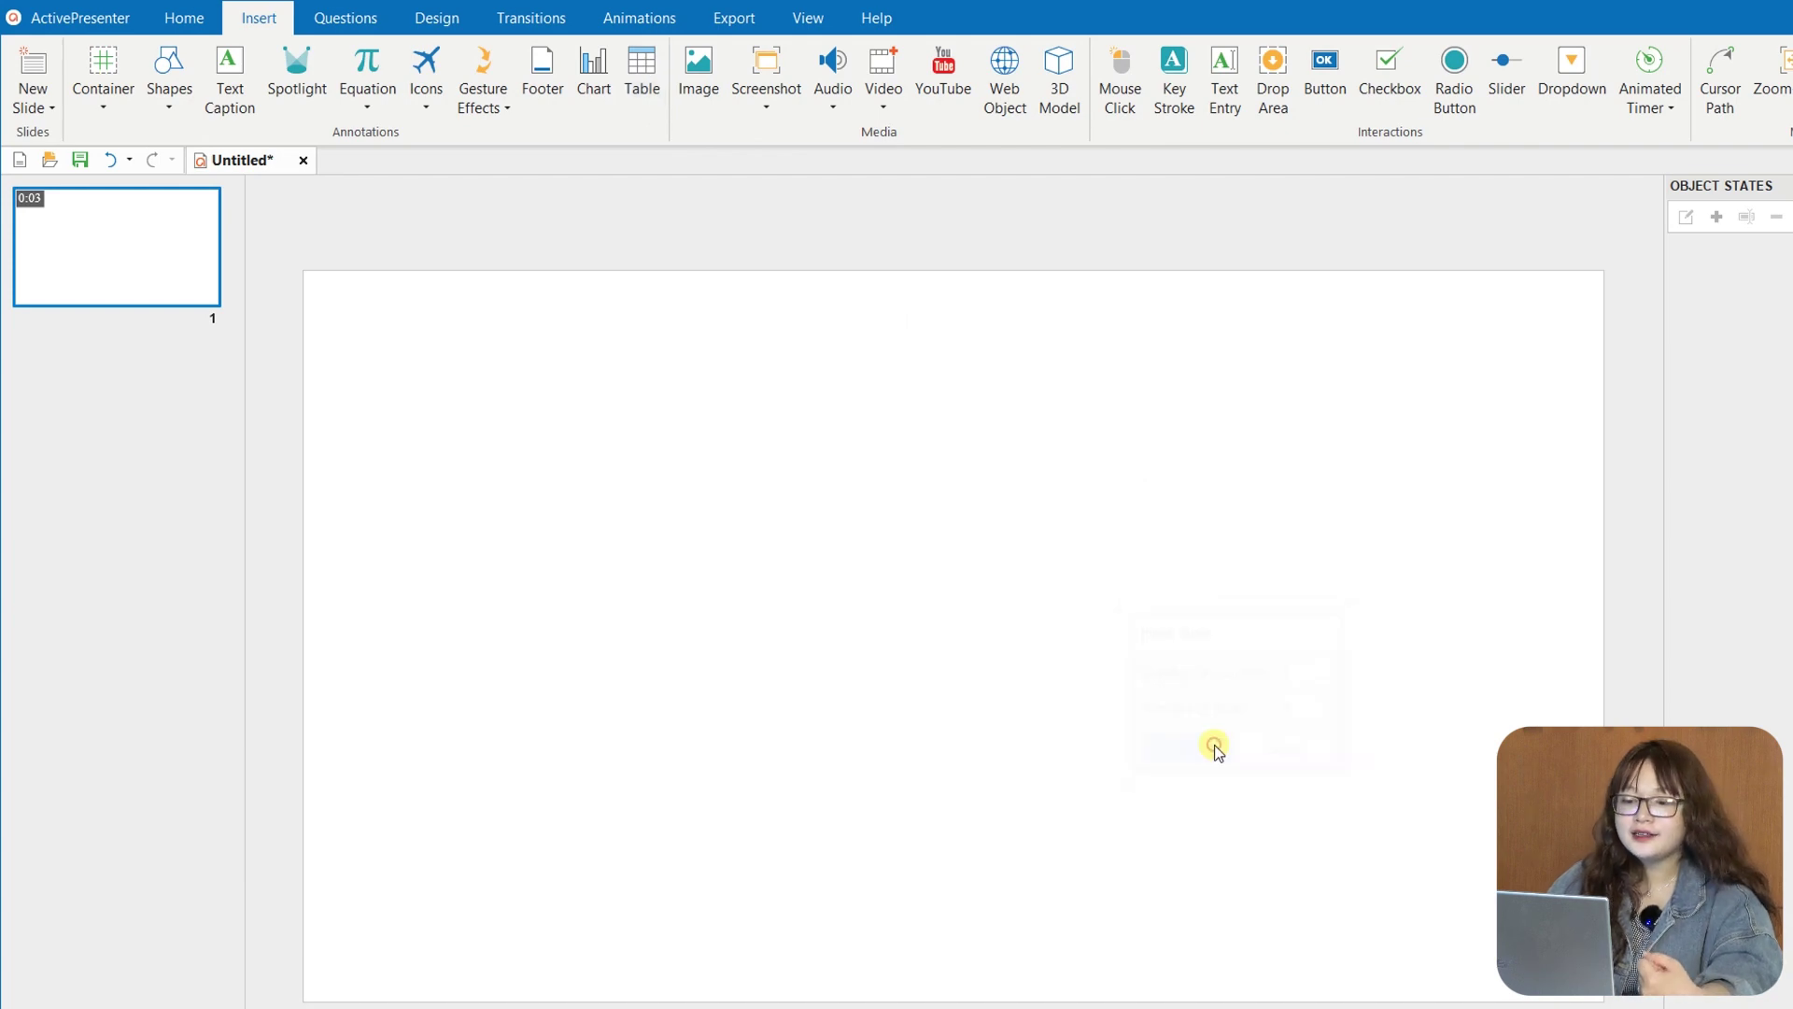
{"action": "left_click_drag", "start_coordinate": [481, 365], "coordinate": [1460, 845]}
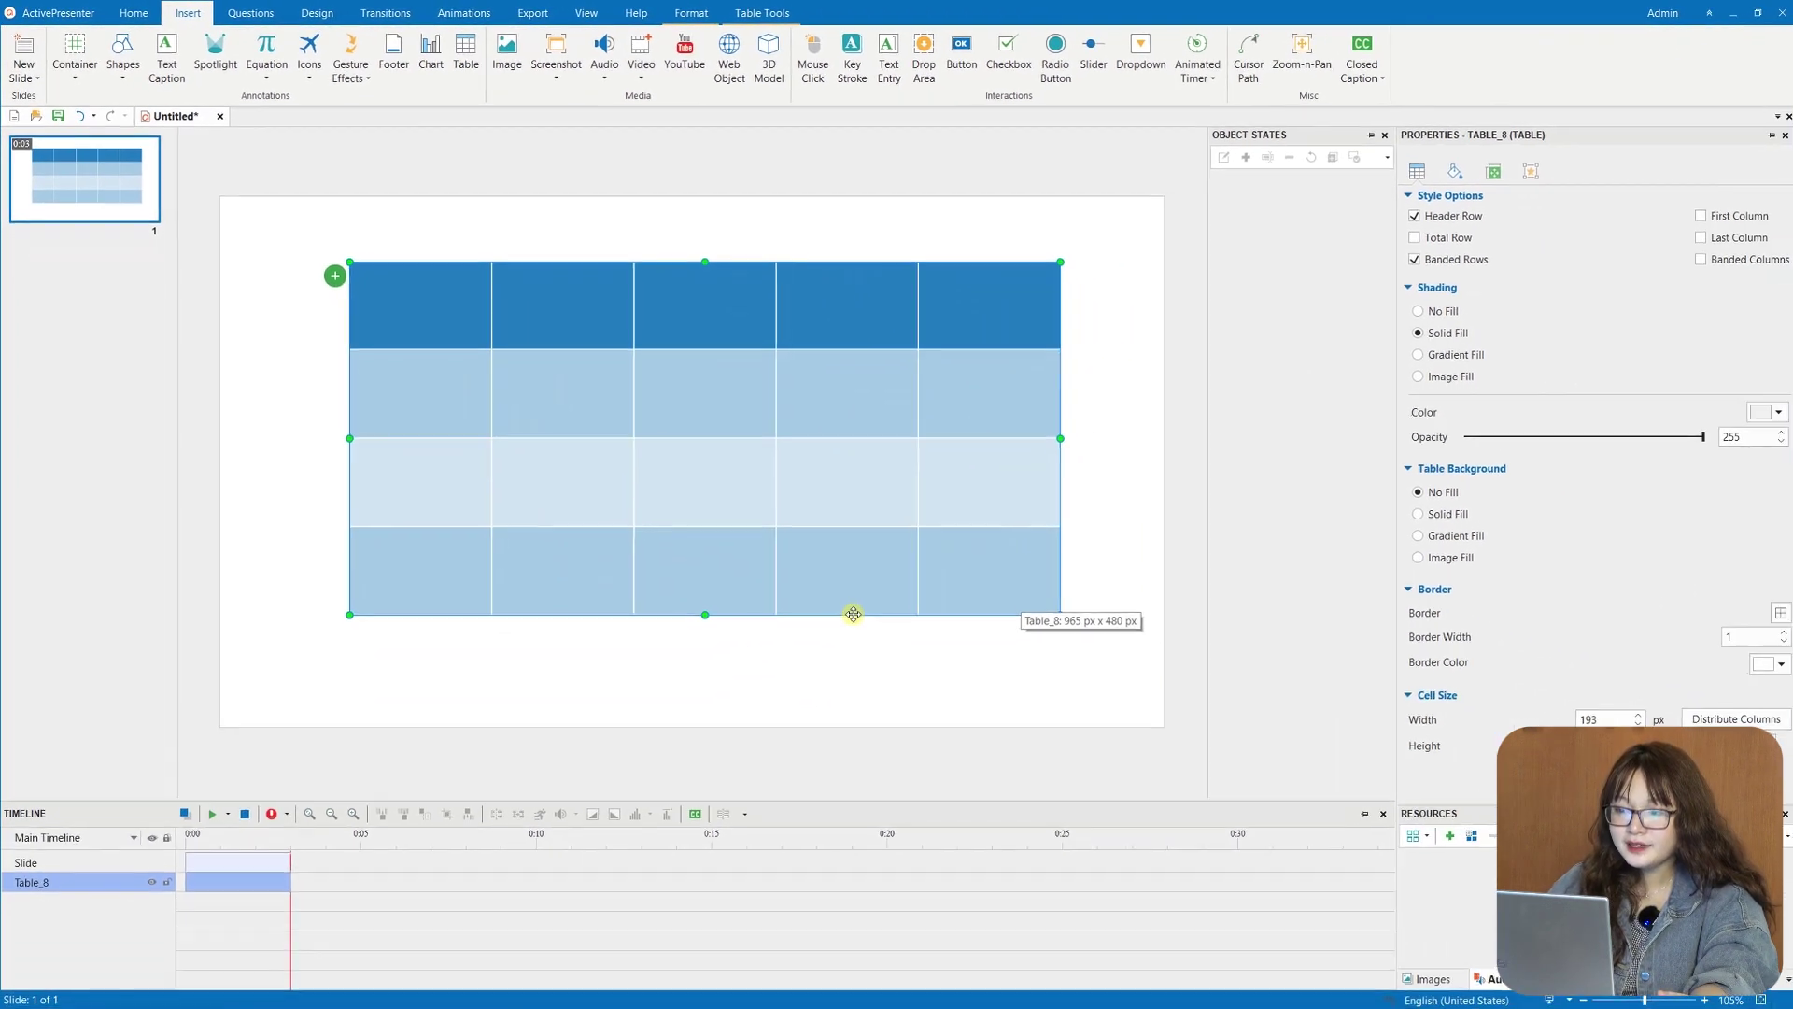
{"action": "left_click_drag", "start_coordinate": [1036, 748], "coordinate": [1030, 767]}
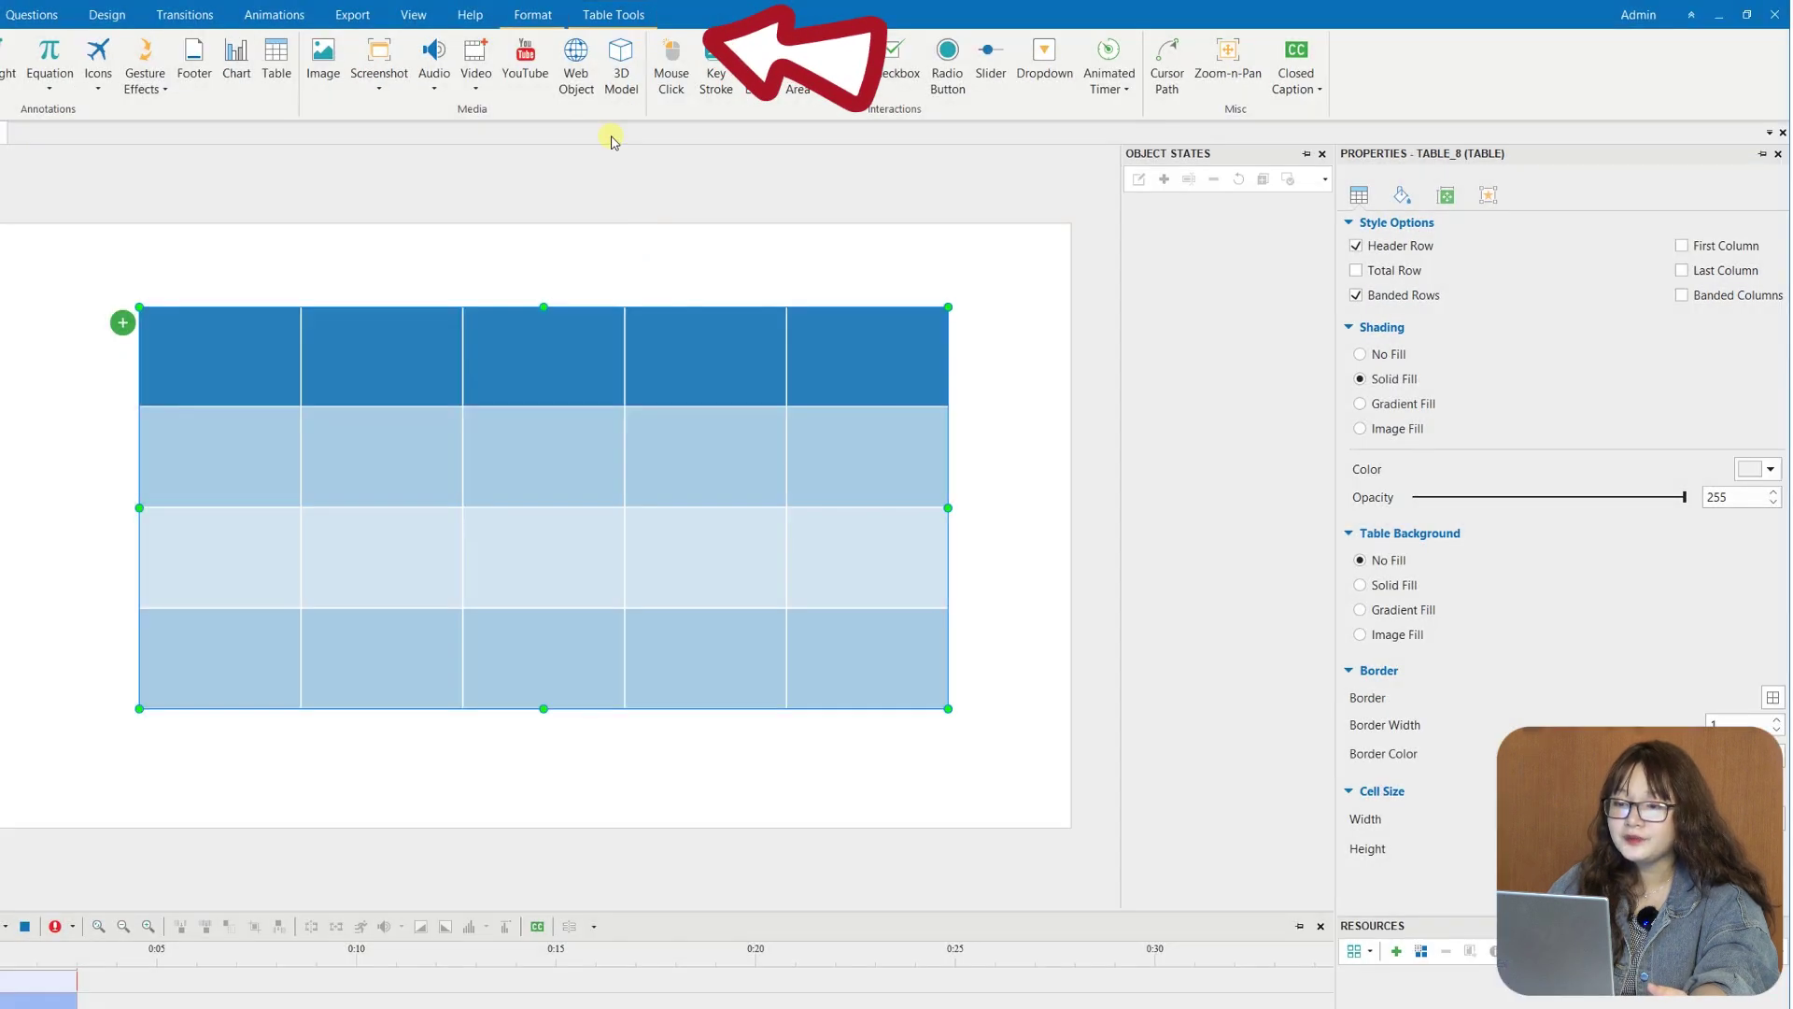
- Browse the table styles gallery and toggle First Column and Last Column emphasis on and off
{"action": "left_click", "coordinate": [615, 17]}
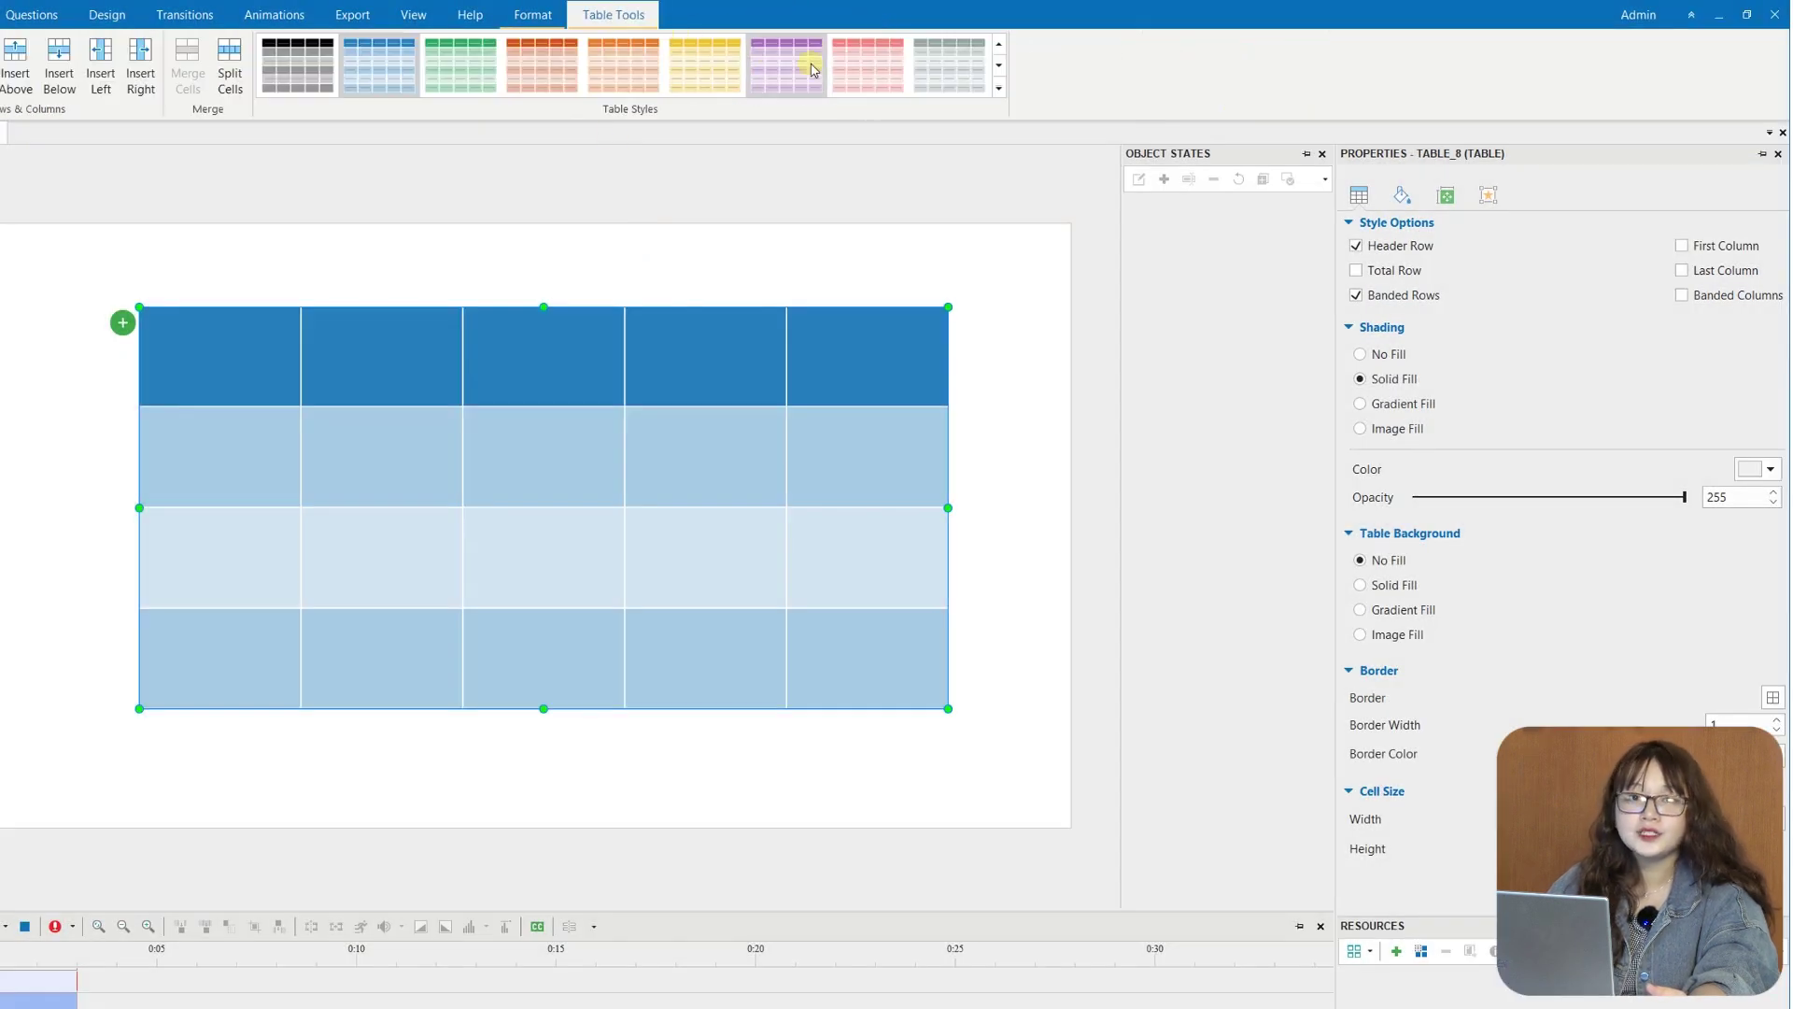
{"action": "left_click", "coordinate": [998, 88]}
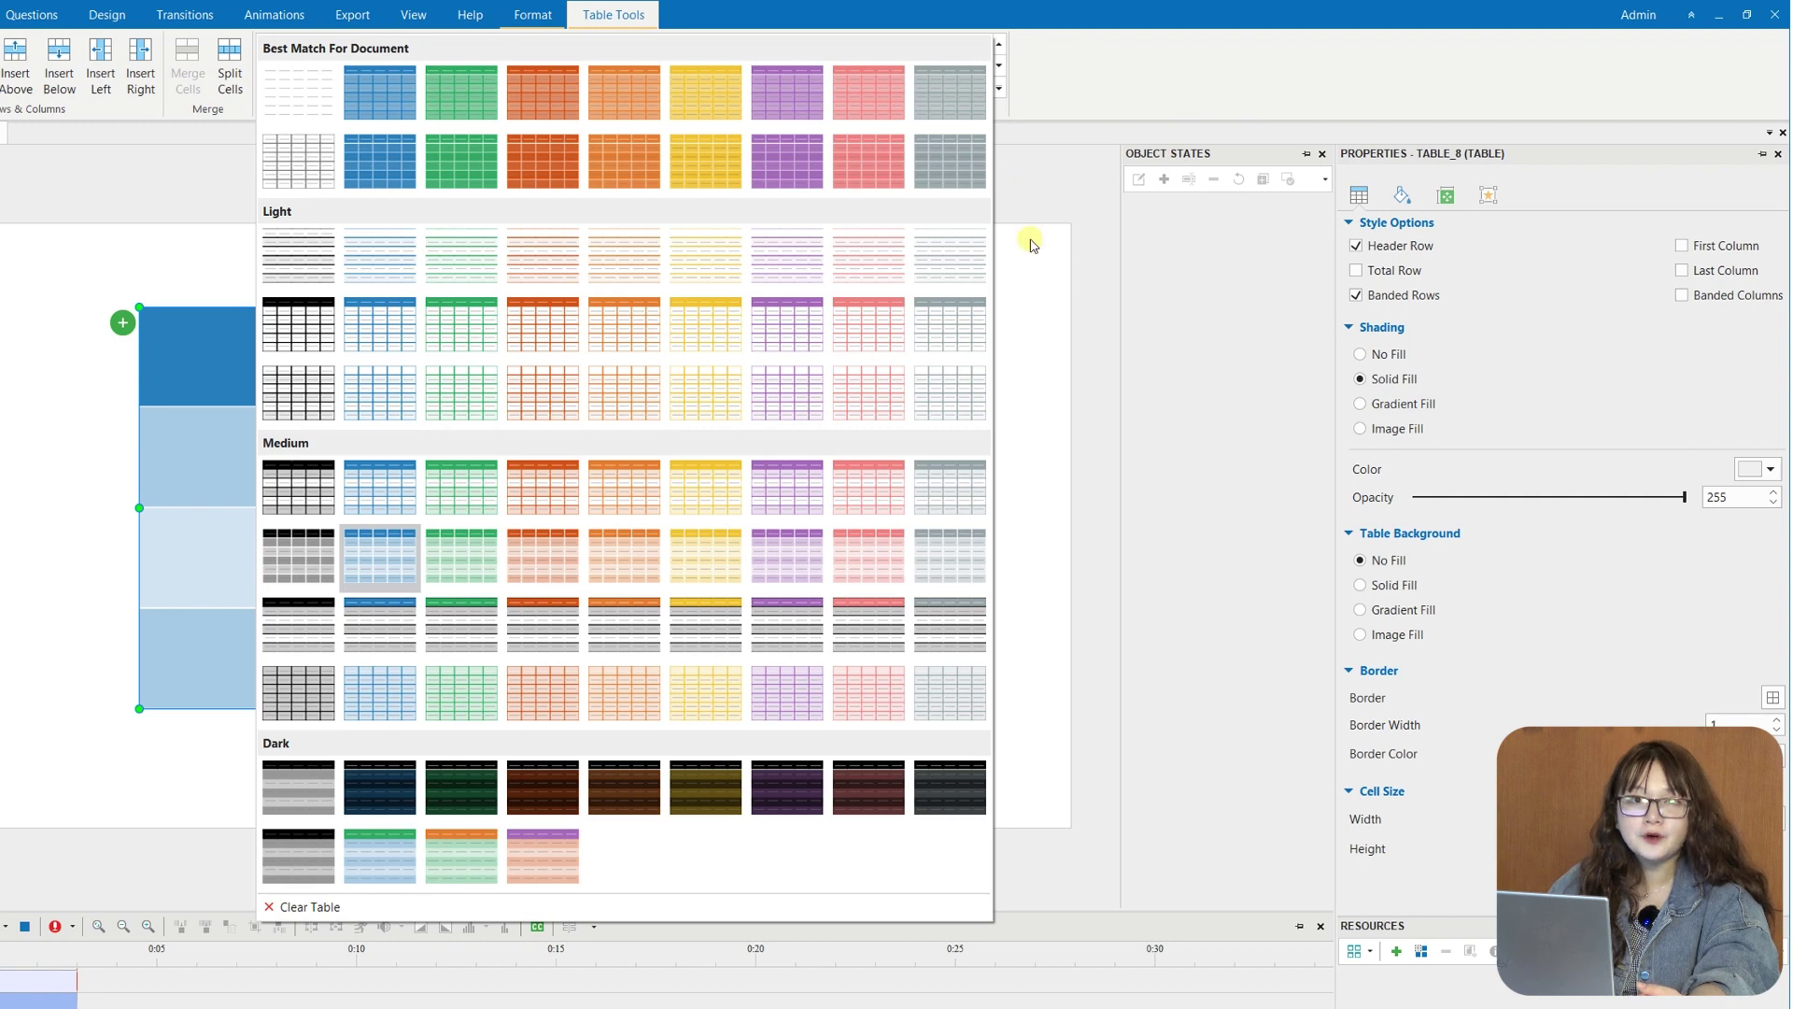
{"action": "left_click", "coordinate": [1031, 318]}
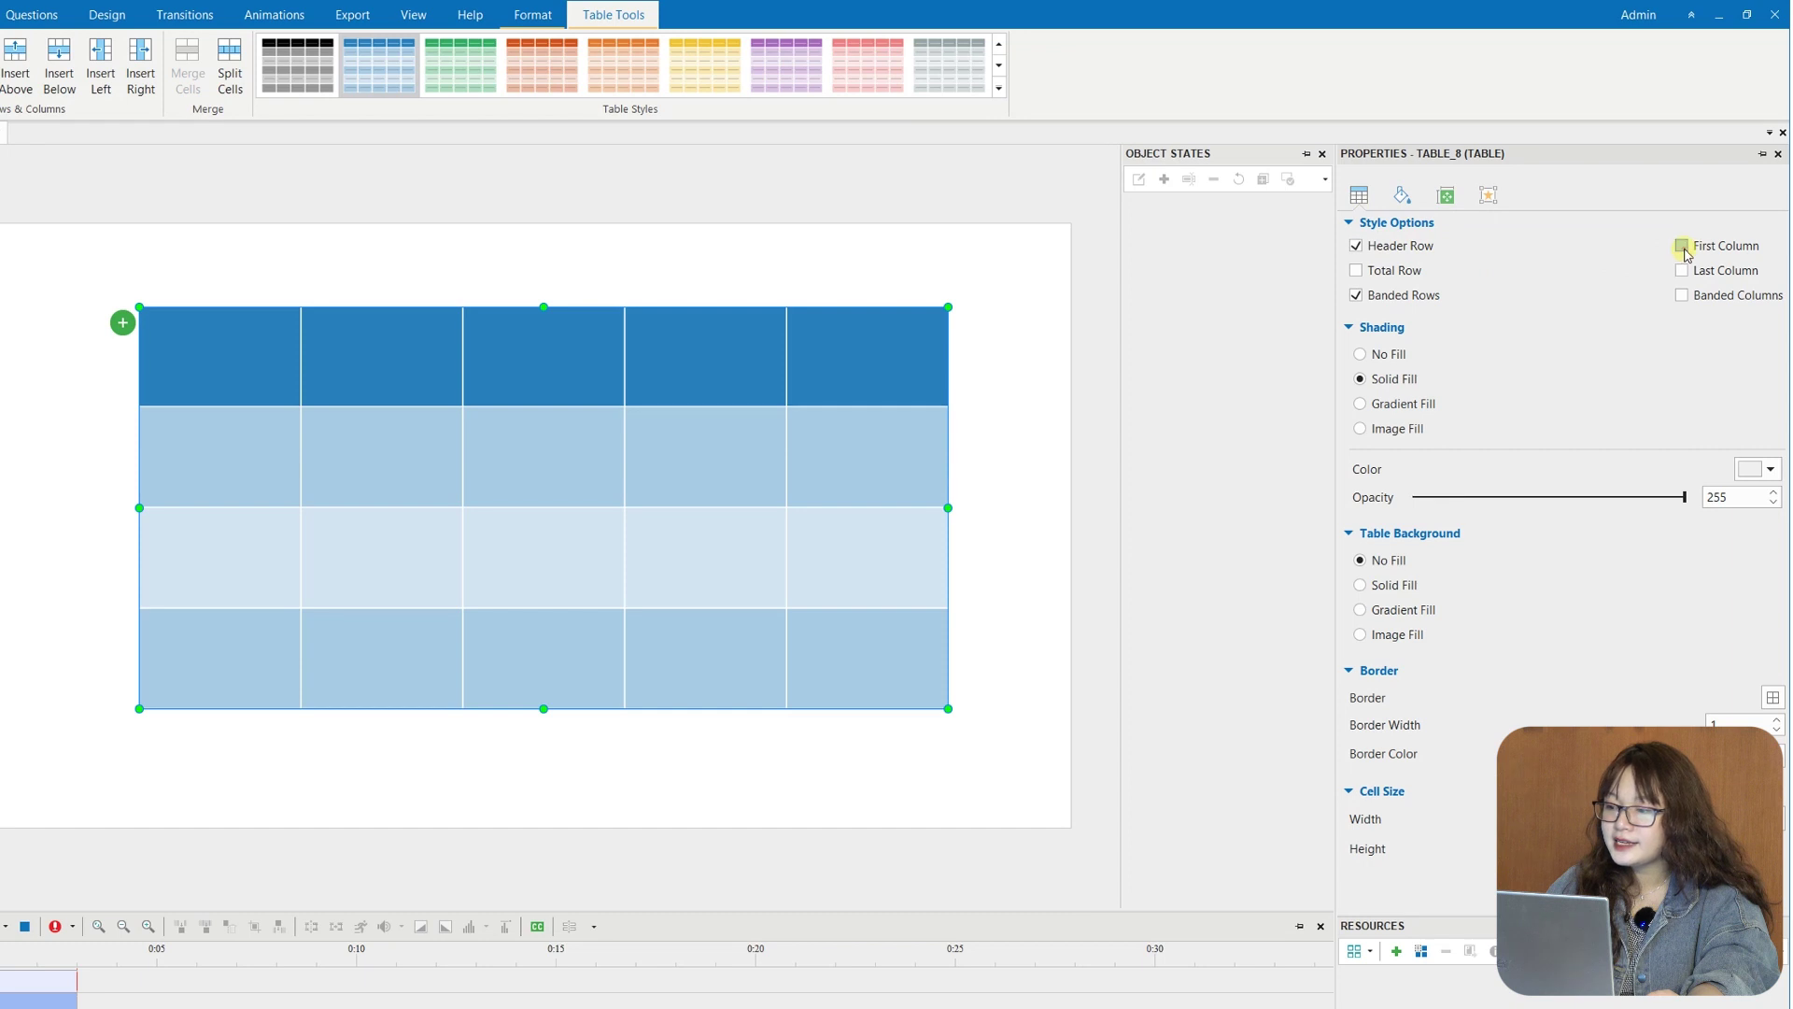
{"action": "left_click", "coordinate": [1682, 246]}
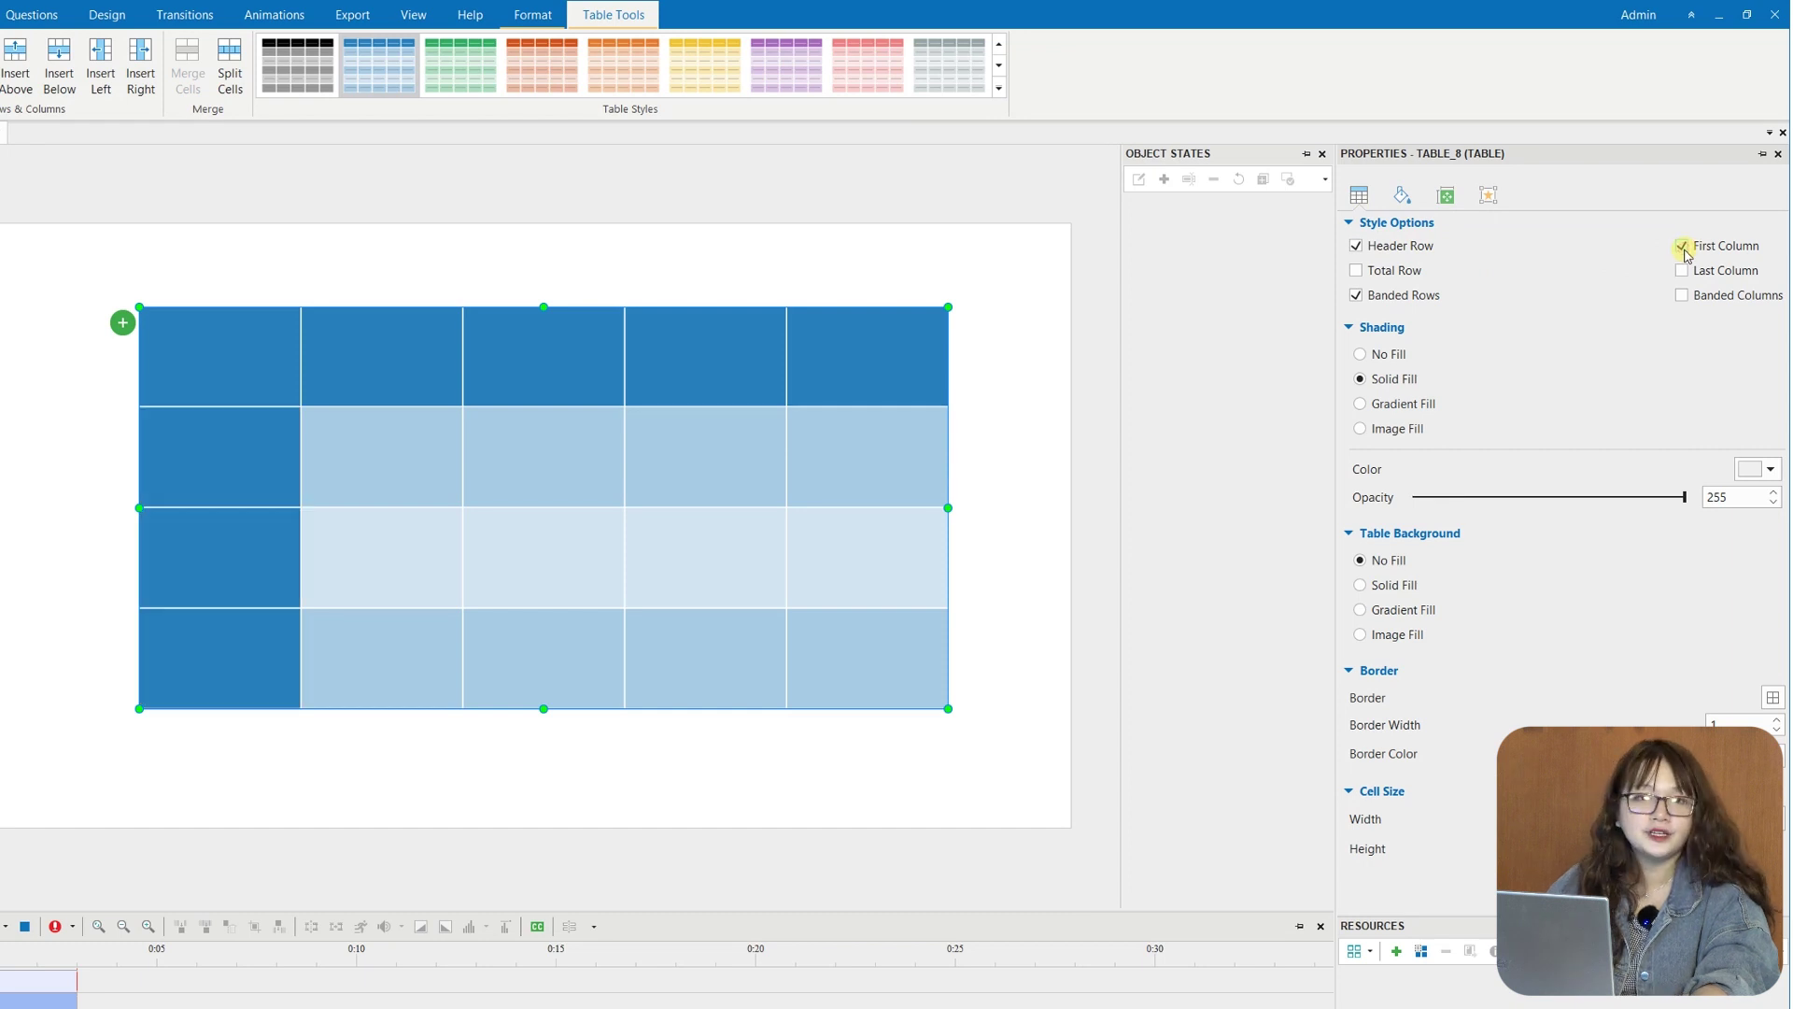
{"action": "left_click", "coordinate": [1682, 246]}
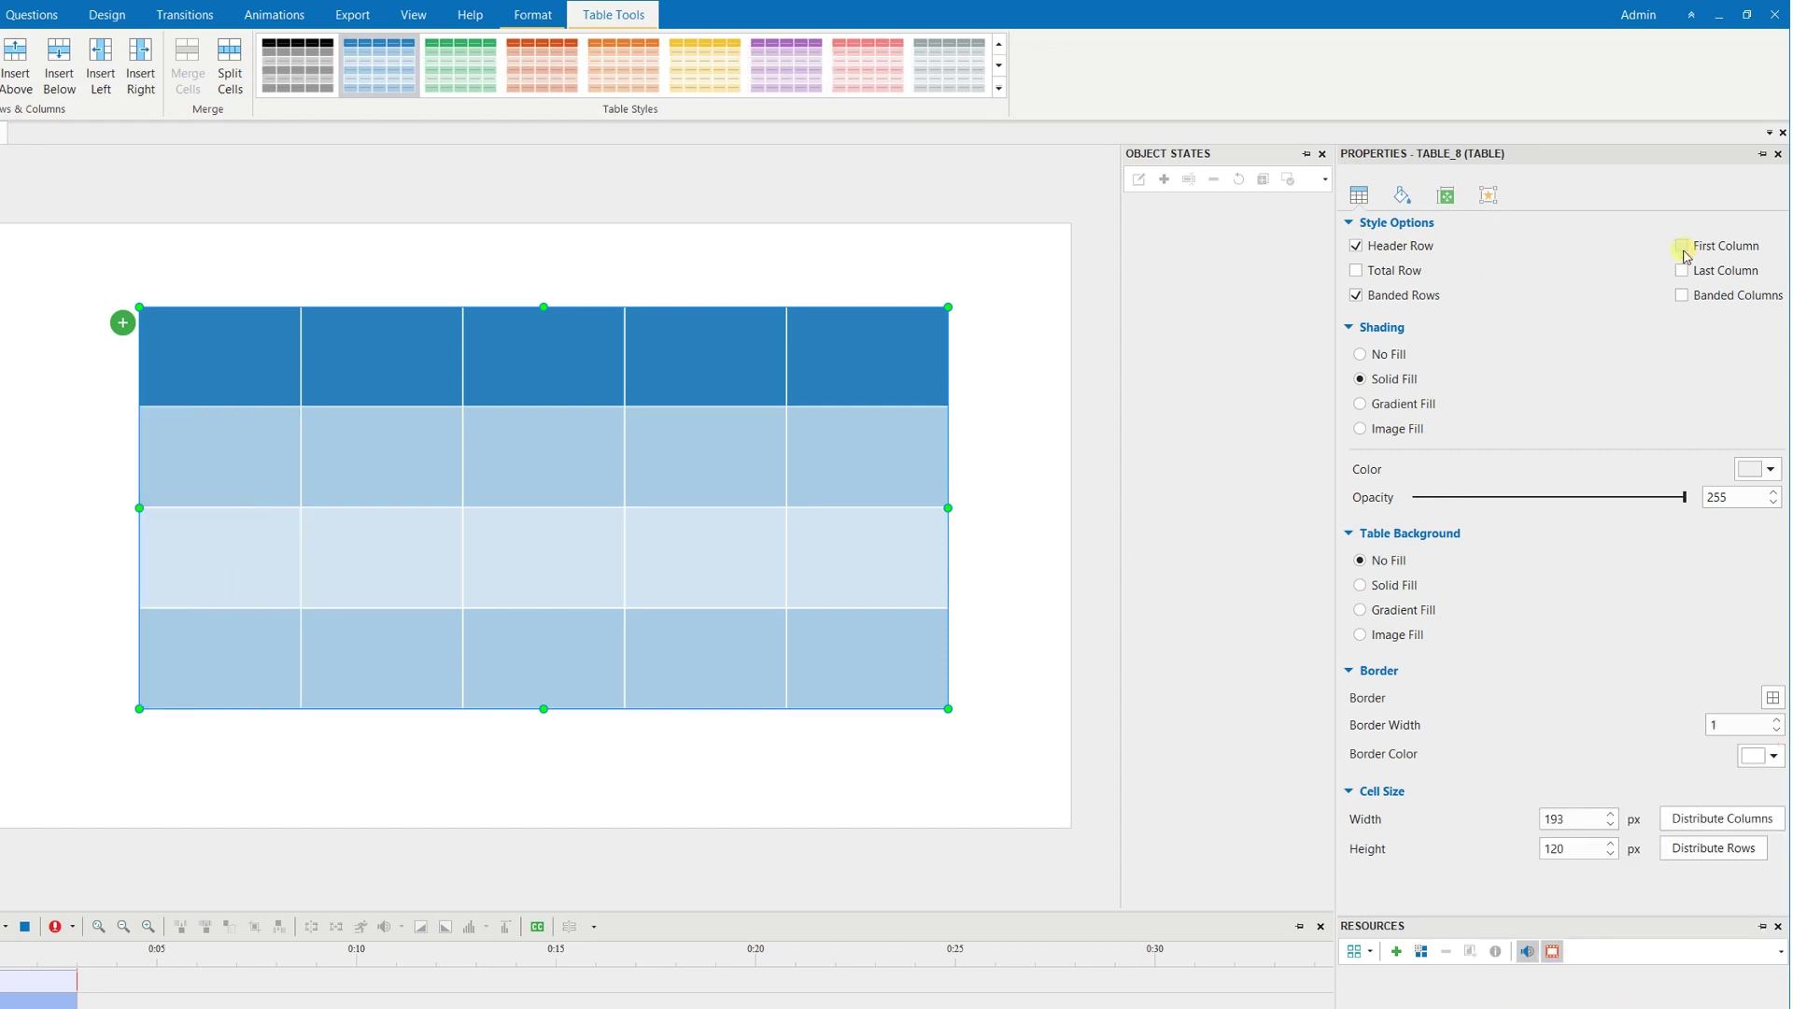
{"action": "left_click", "coordinate": [1682, 271]}
{"action": "left_click", "coordinate": [1682, 271]}
{"action": "left_click", "coordinate": [1771, 696]}
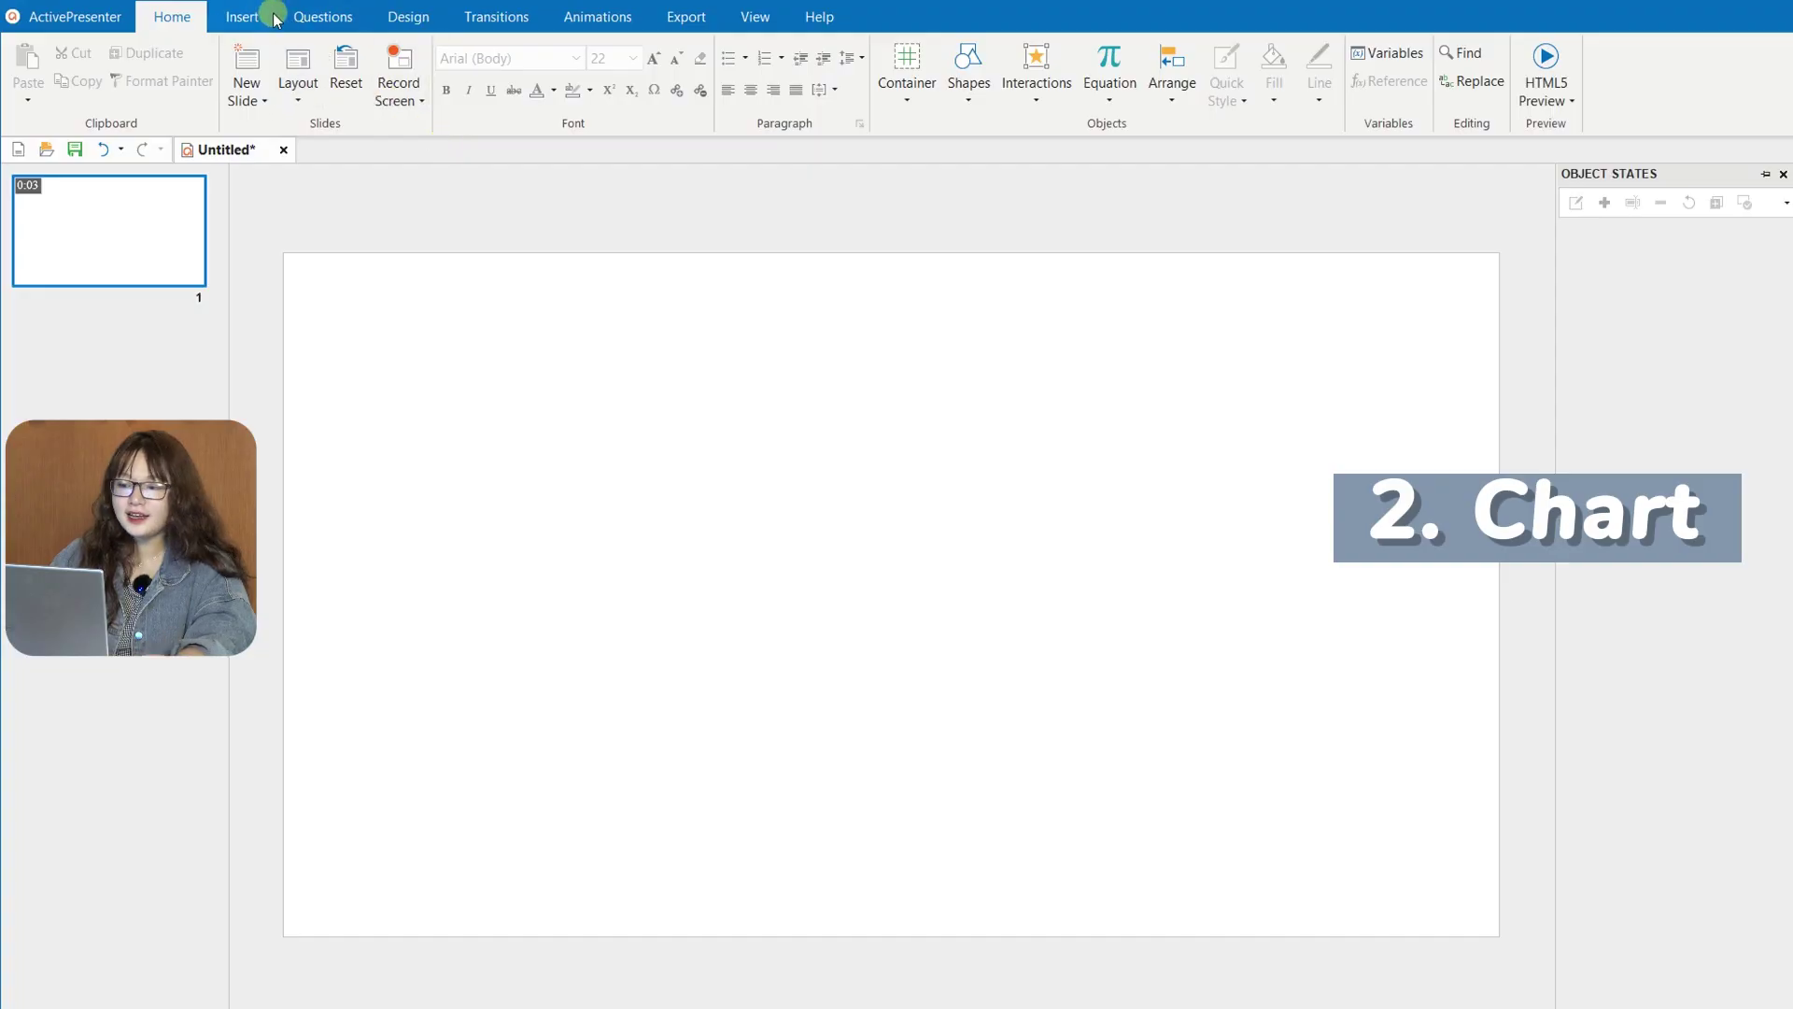
- Open the chart inserter and preview Stacked Column, Line, Bar, Stacked Bar, Pie and Doughnut types
{"action": "left_click", "coordinate": [250, 17]}
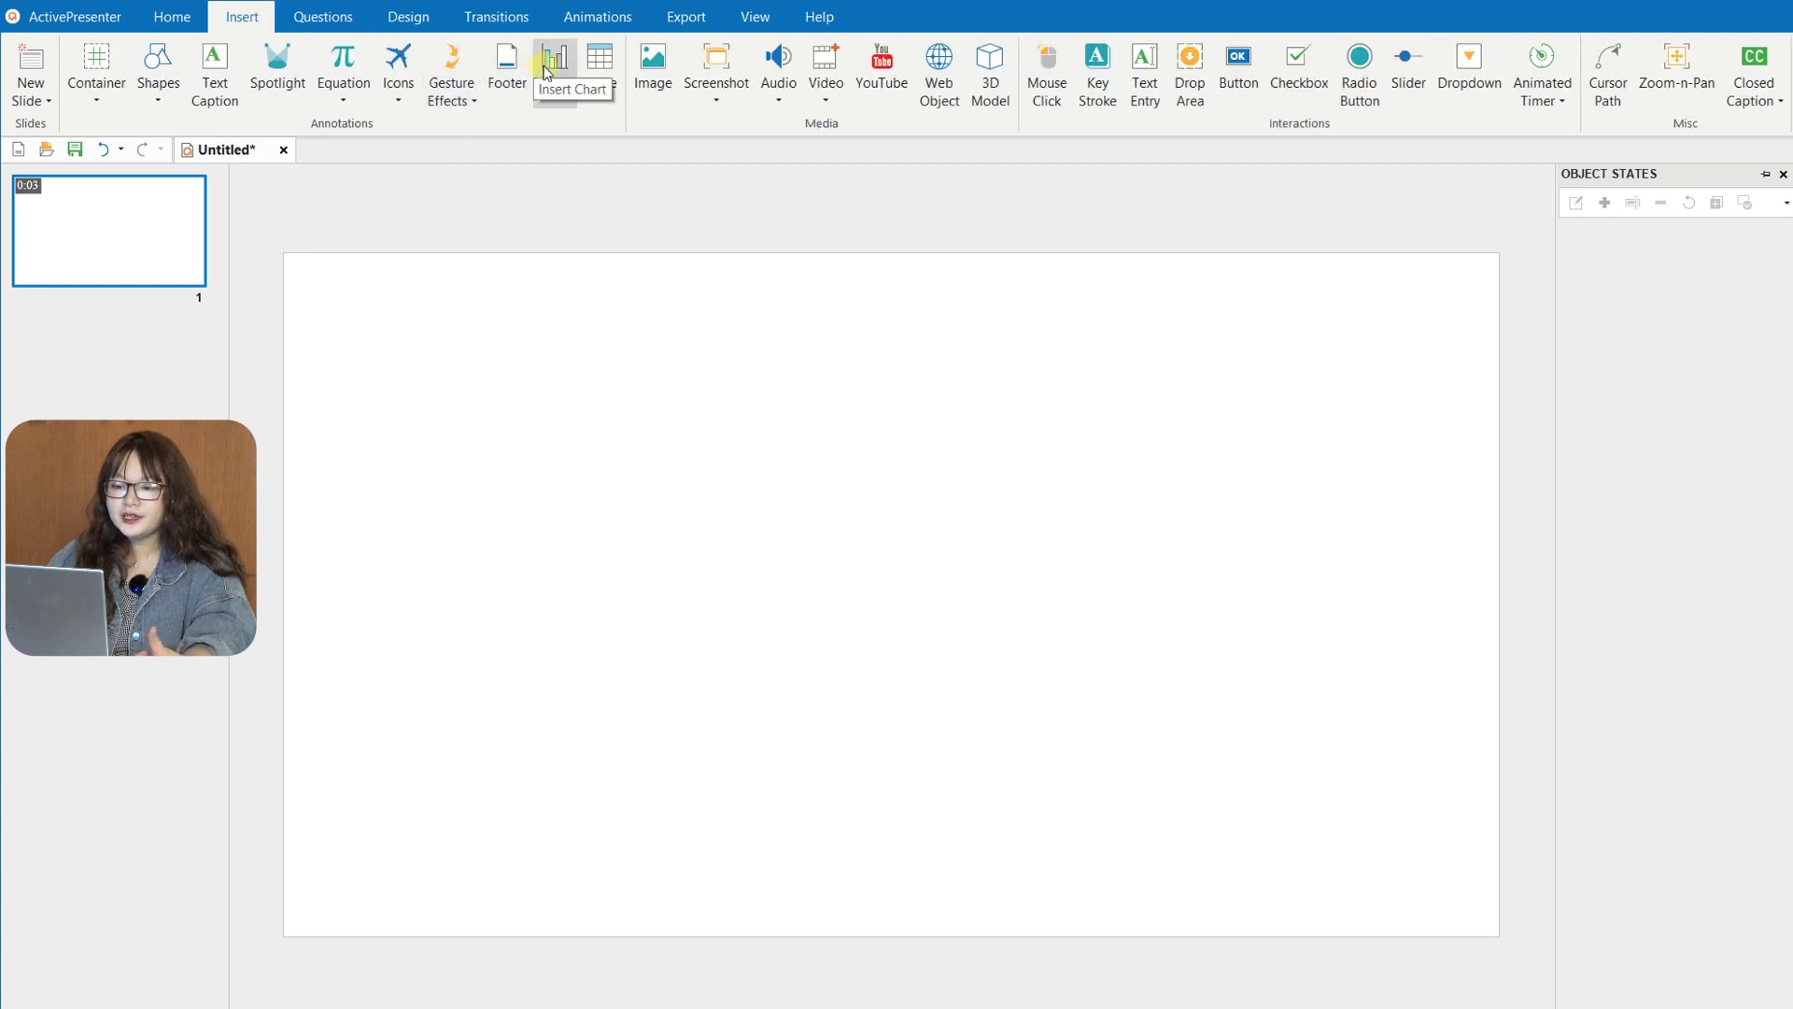
{"action": "left_click", "coordinate": [546, 72]}
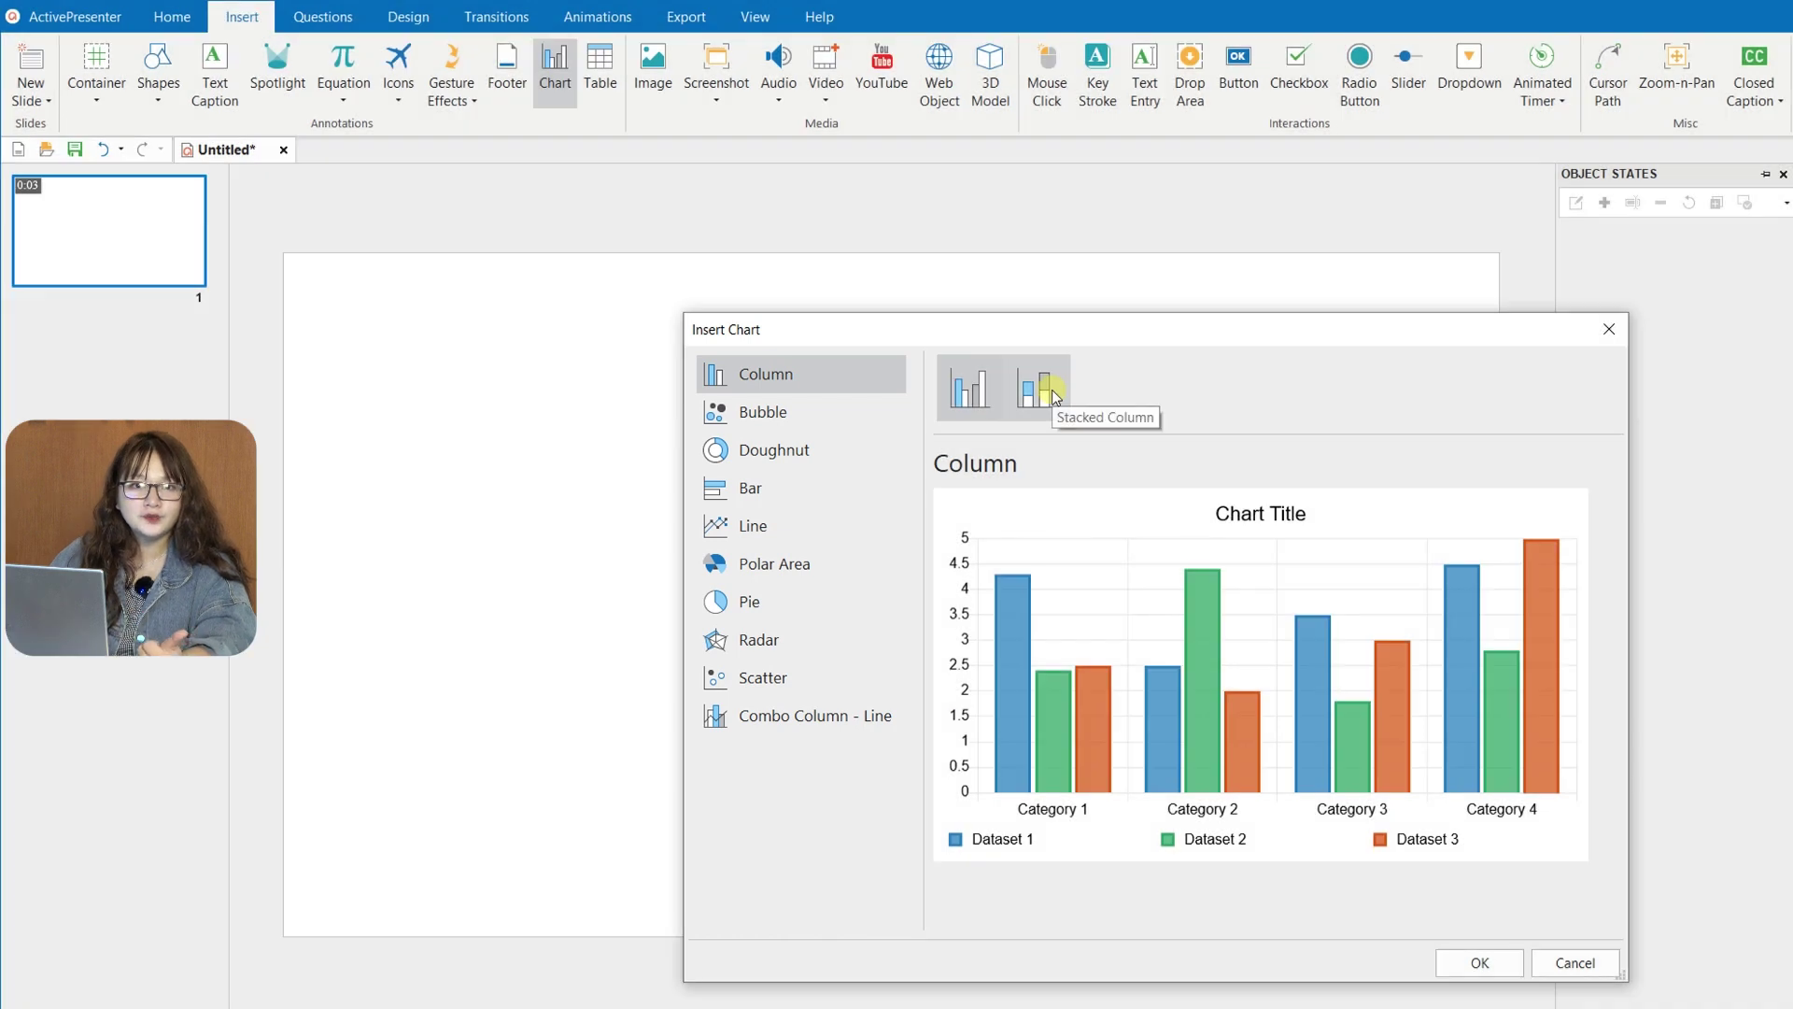
{"action": "left_click", "coordinate": [1052, 395]}
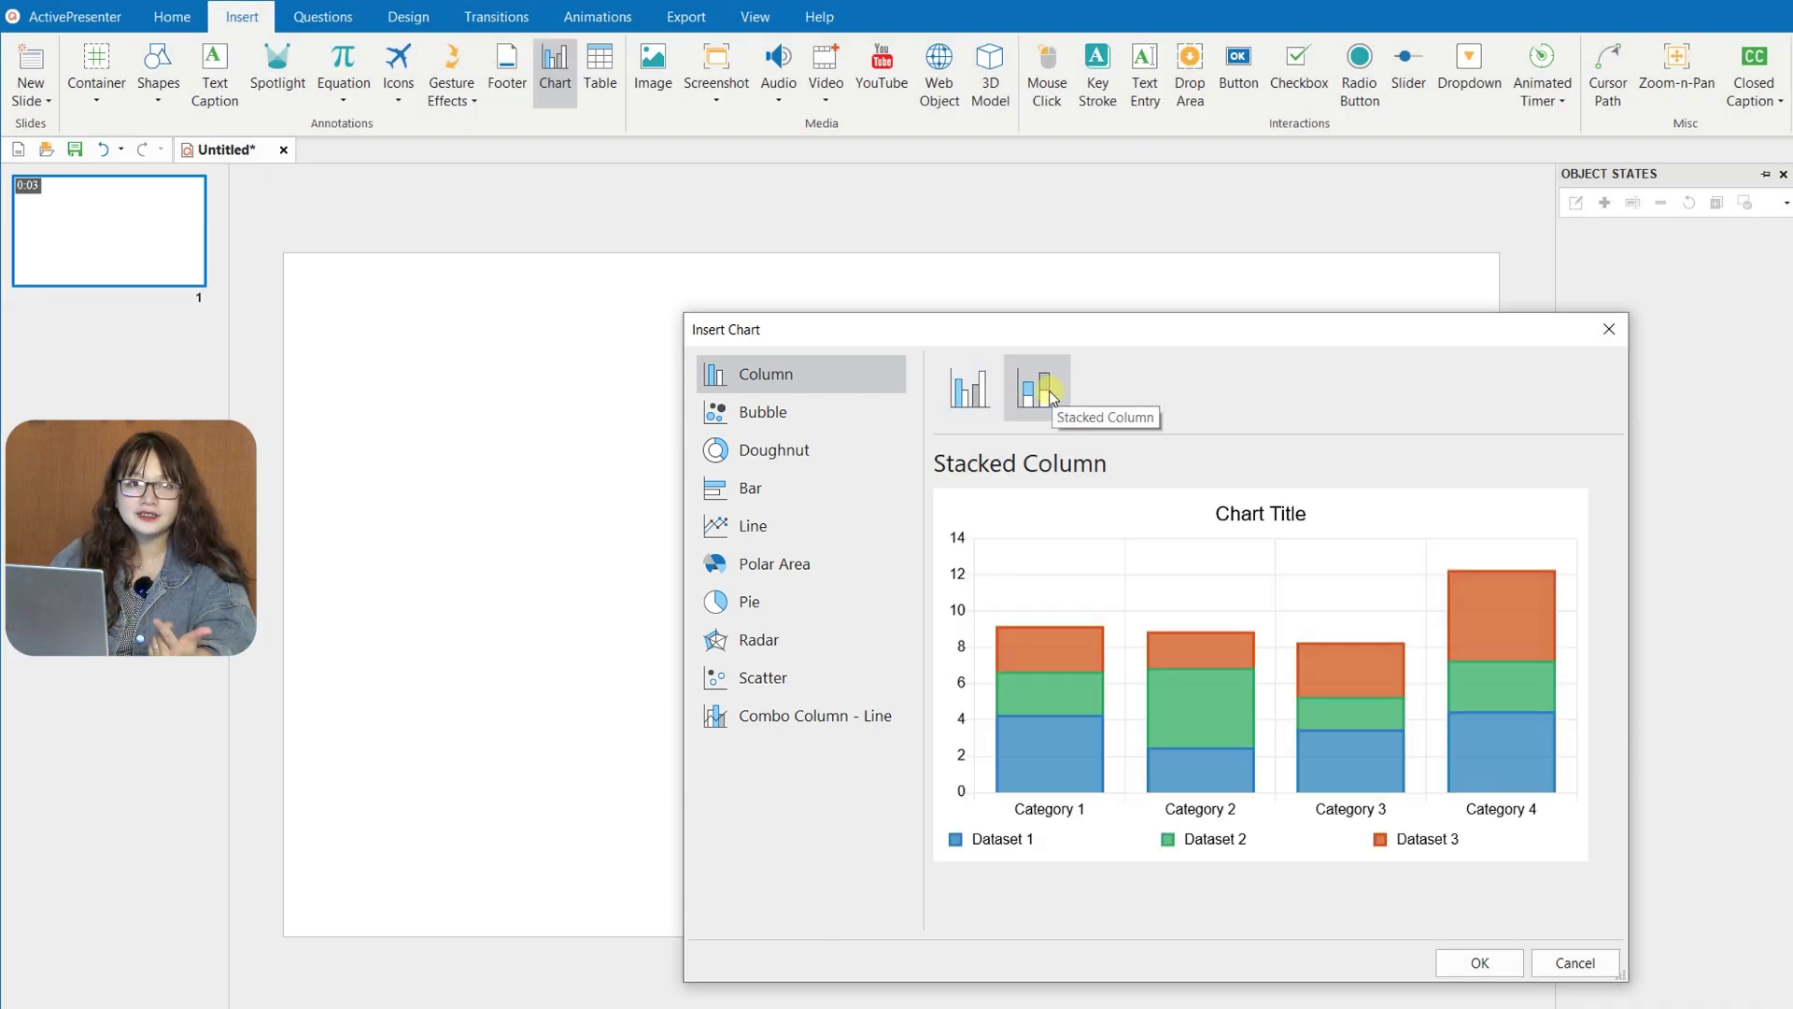
{"action": "left_click", "coordinate": [816, 536]}
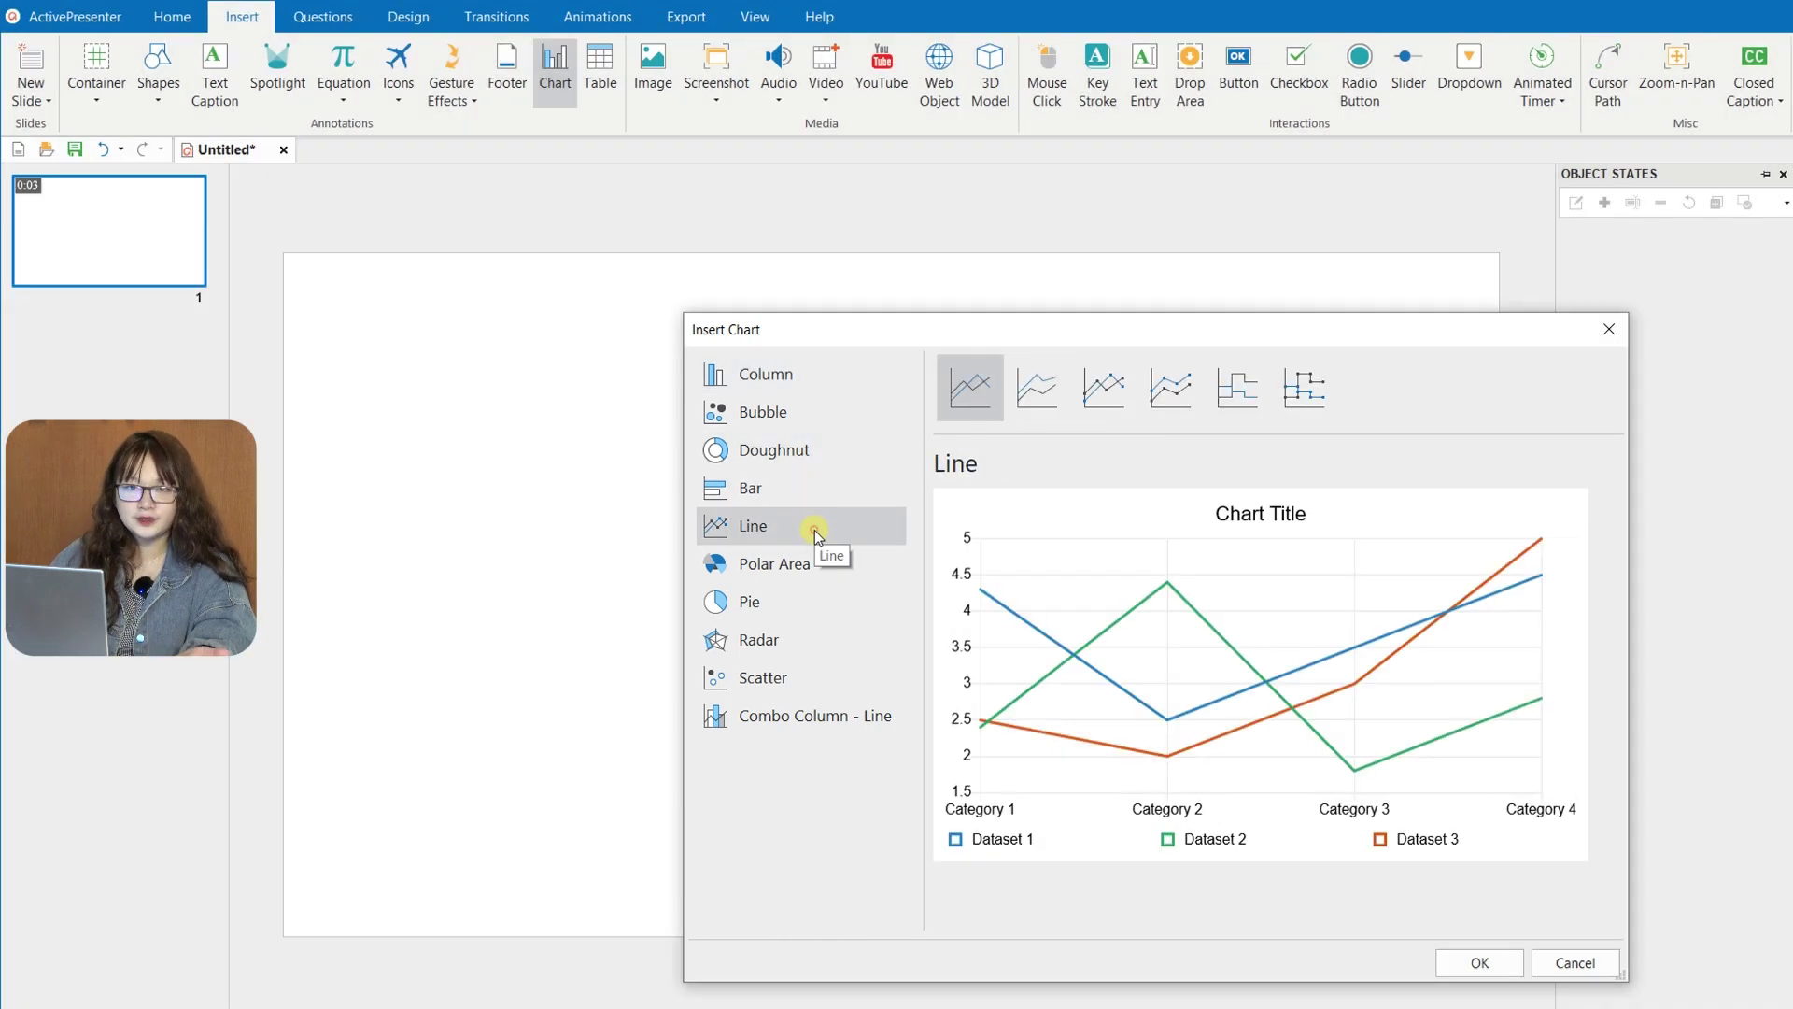
{"action": "left_click", "coordinate": [819, 488]}
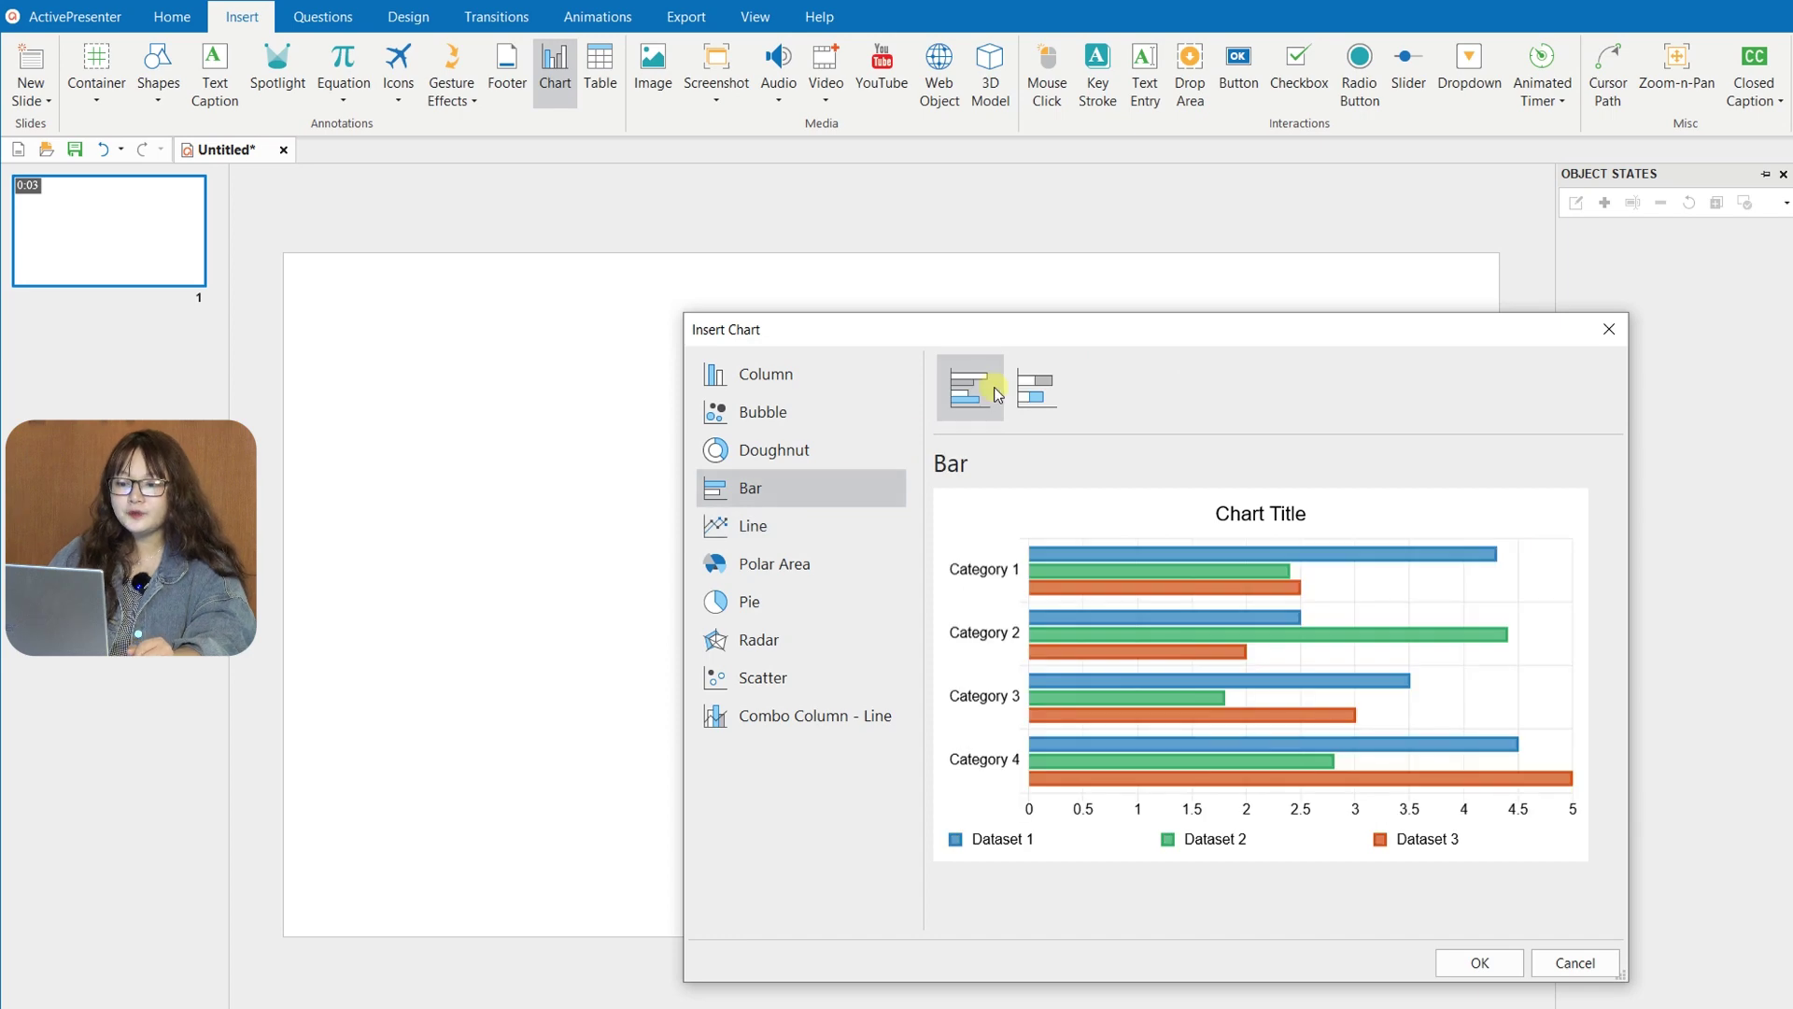
{"action": "left_click", "coordinate": [1040, 376]}
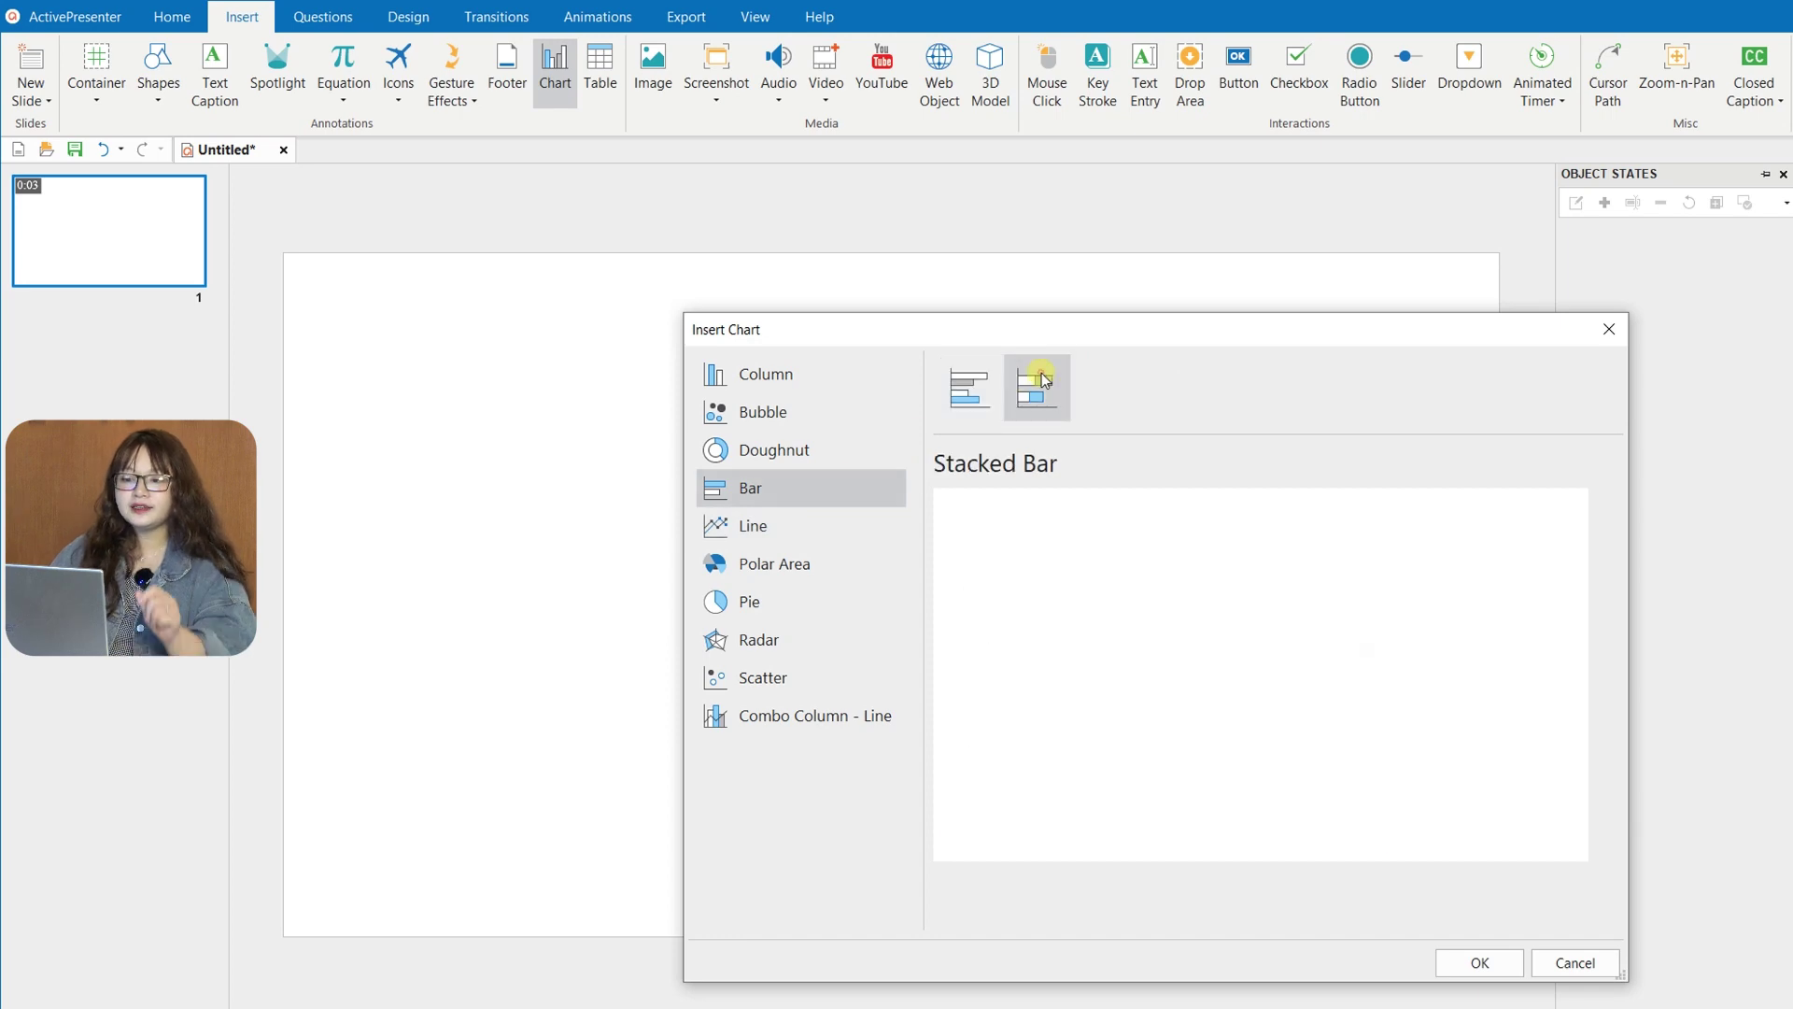
{"action": "left_click", "coordinate": [874, 623]}
{"action": "left_click", "coordinate": [848, 450]}
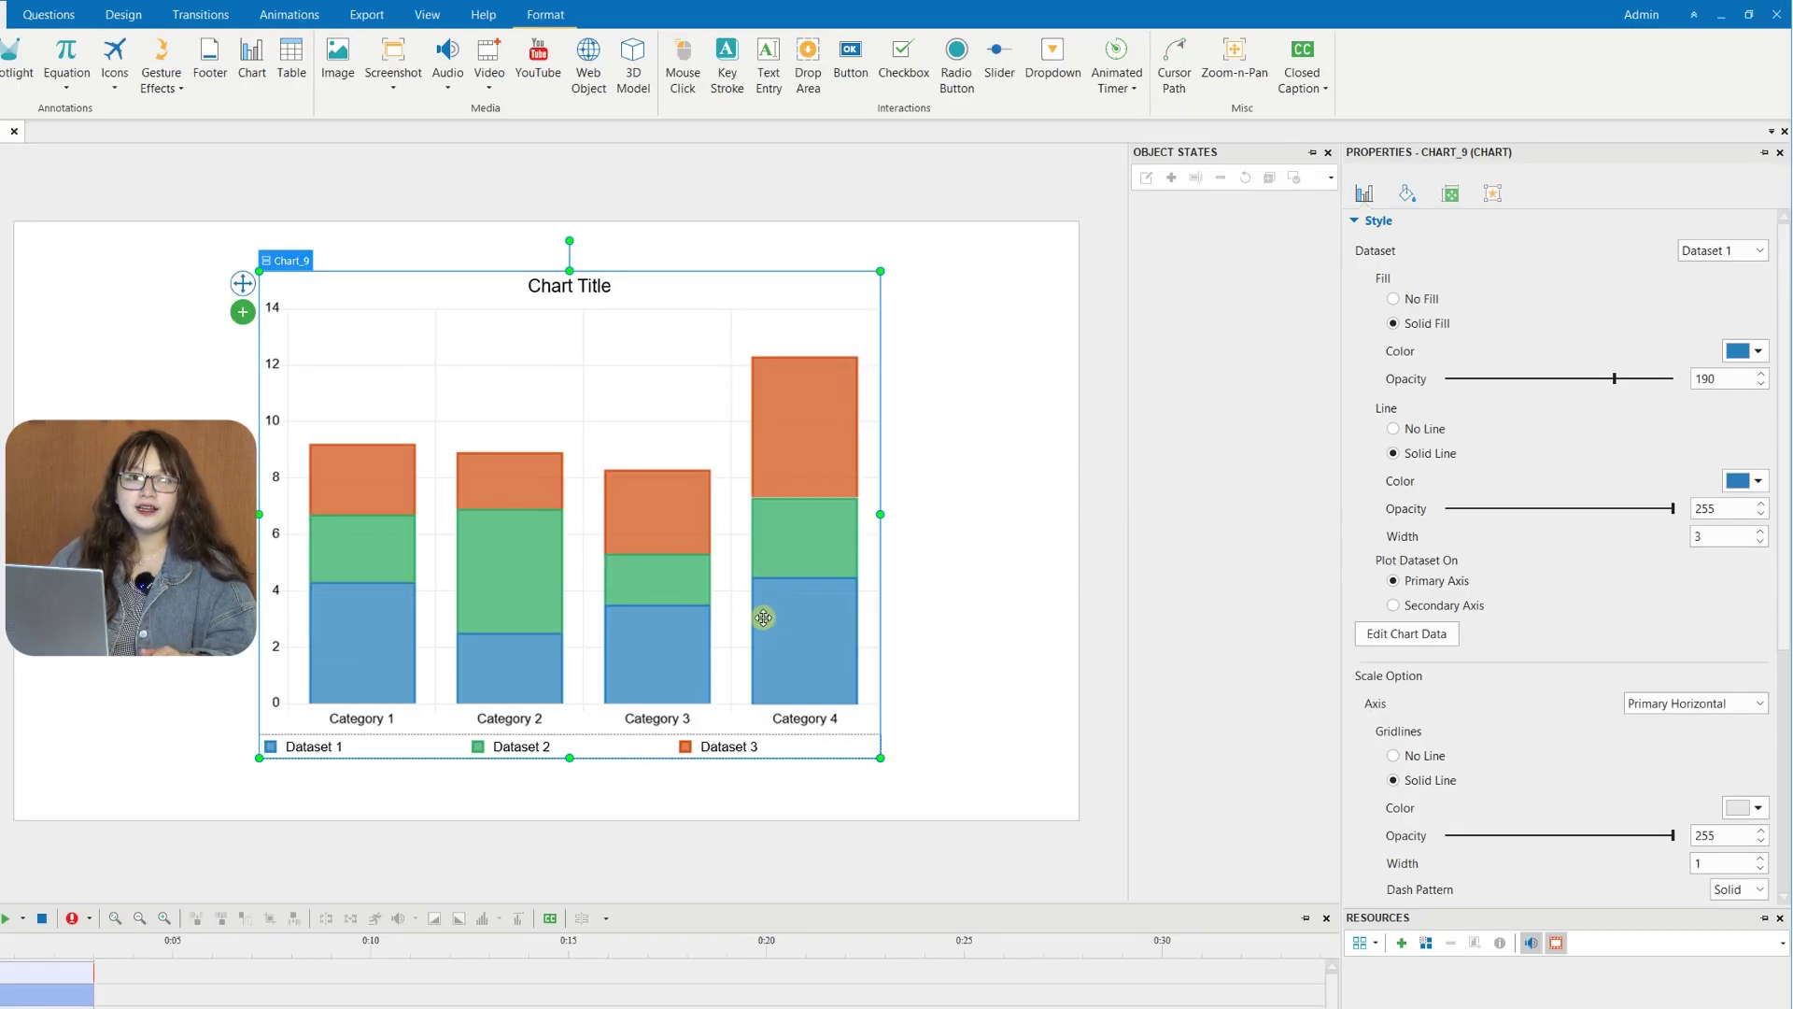
- Change the stacked column chart's type to Bar through Change Chart Type
{"action": "right_click", "coordinate": [630, 566]}
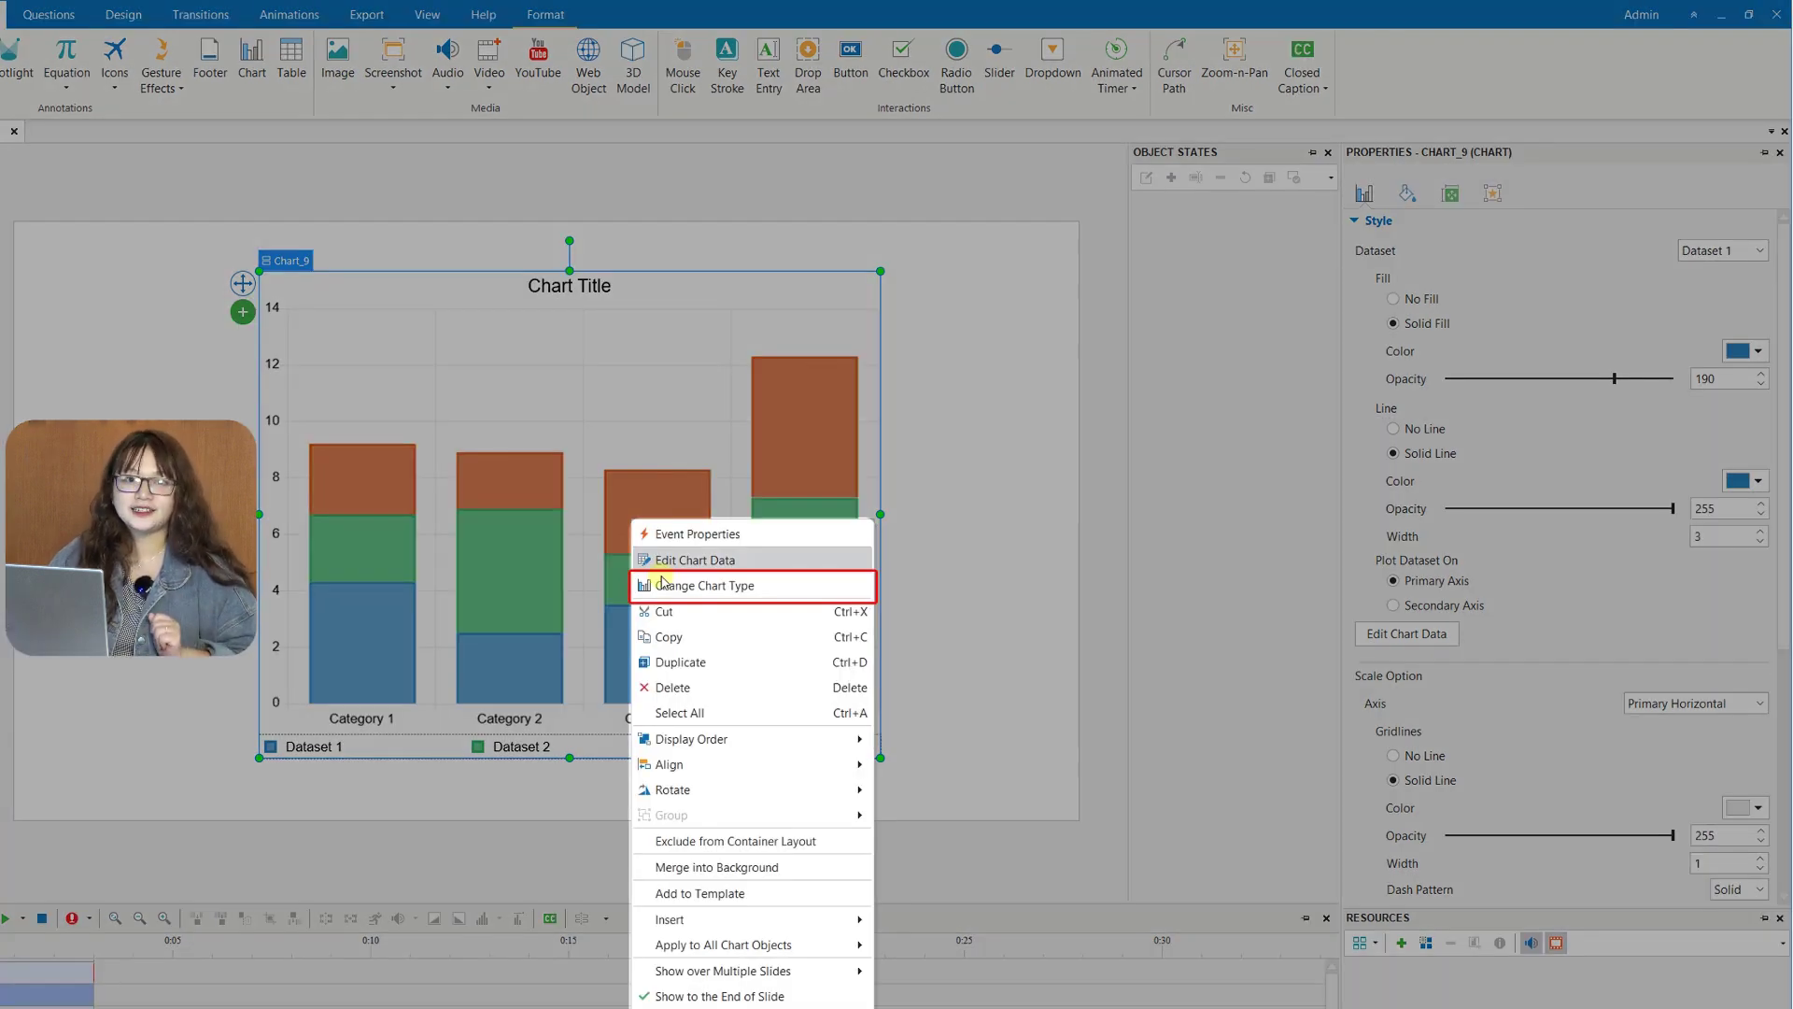
{"action": "left_click", "coordinate": [662, 583]}
{"action": "left_click", "coordinate": [512, 432]}
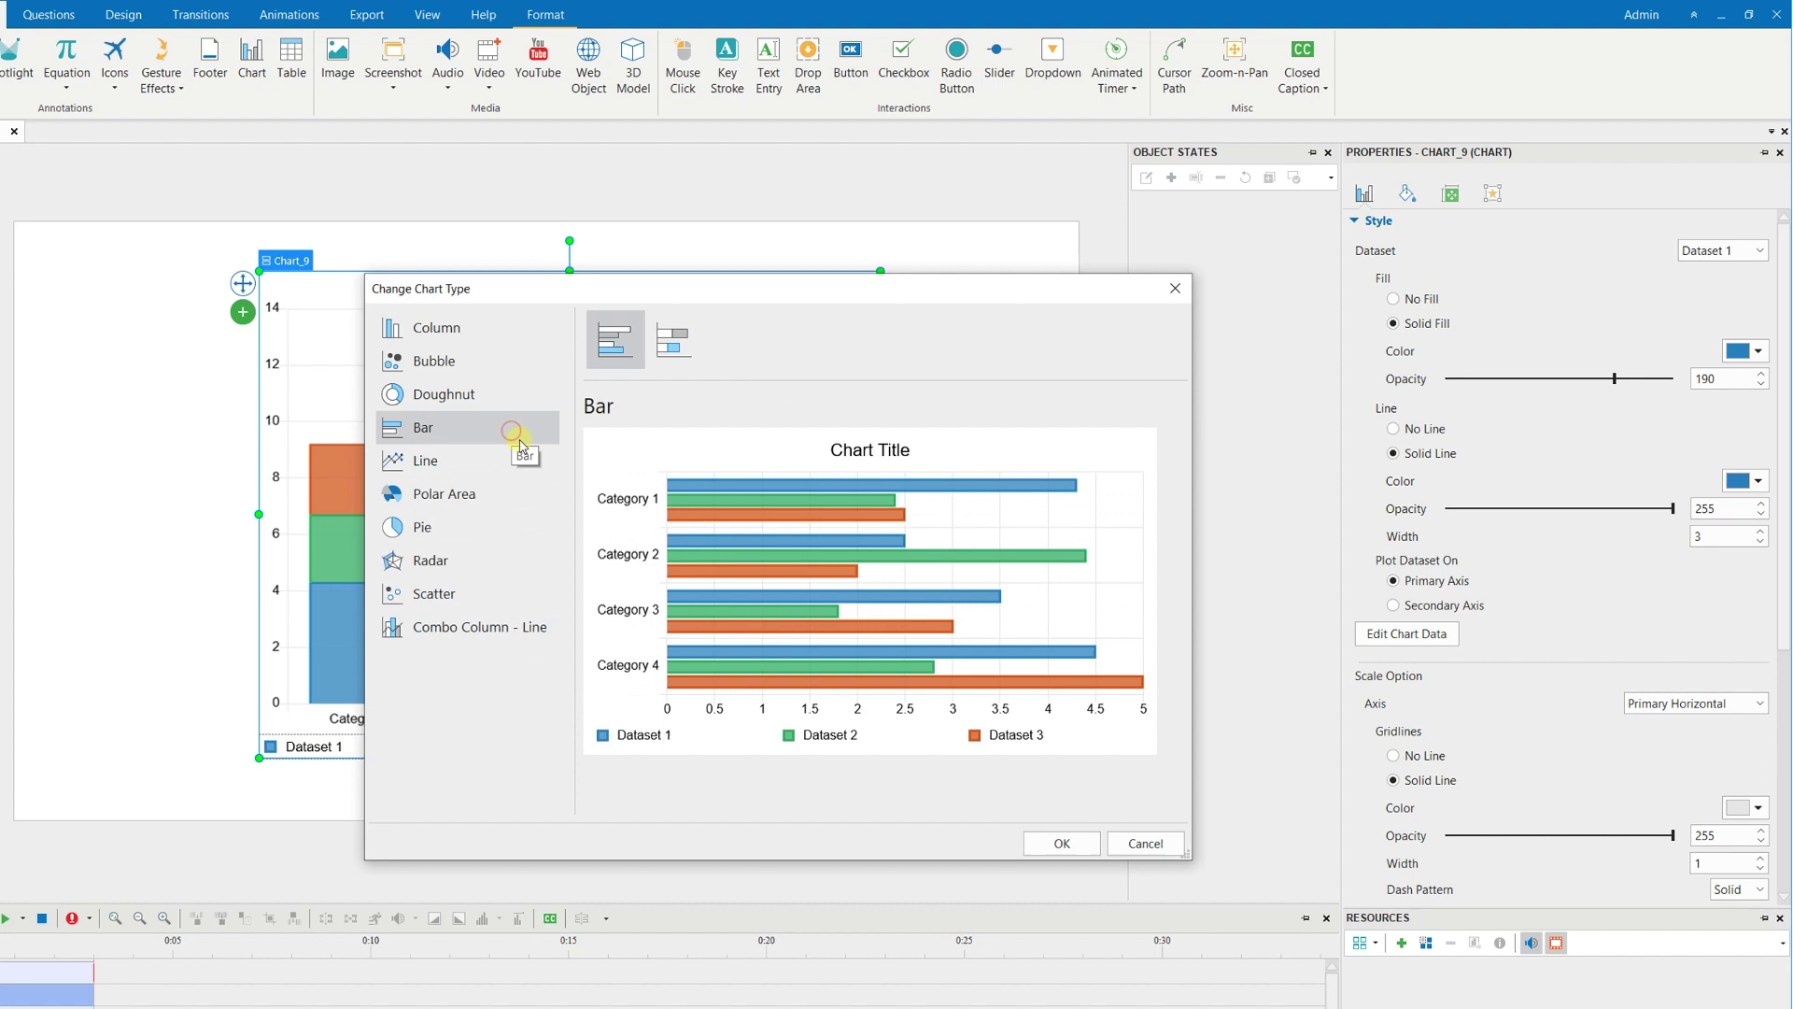
{"action": "left_click", "coordinate": [1052, 844]}
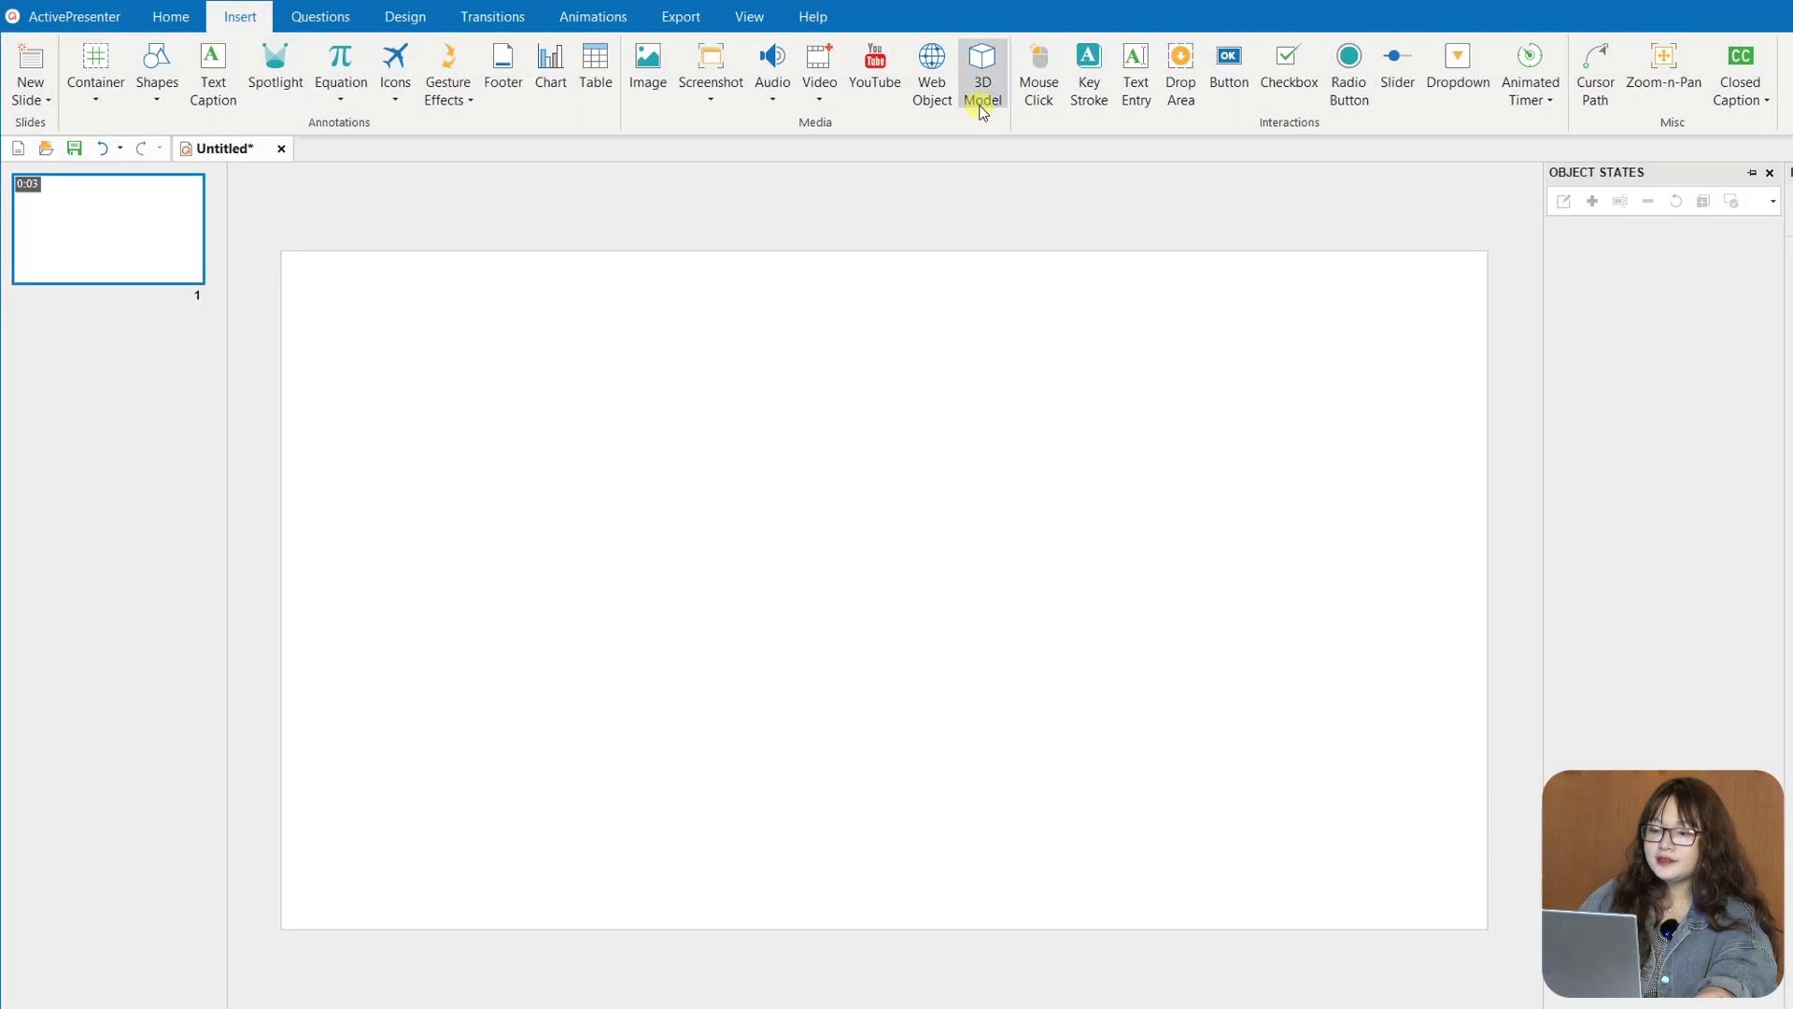
- Insert the Tree1 3D model, then enlarge it and shift it right and down
{"action": "left_click", "coordinate": [981, 104]}
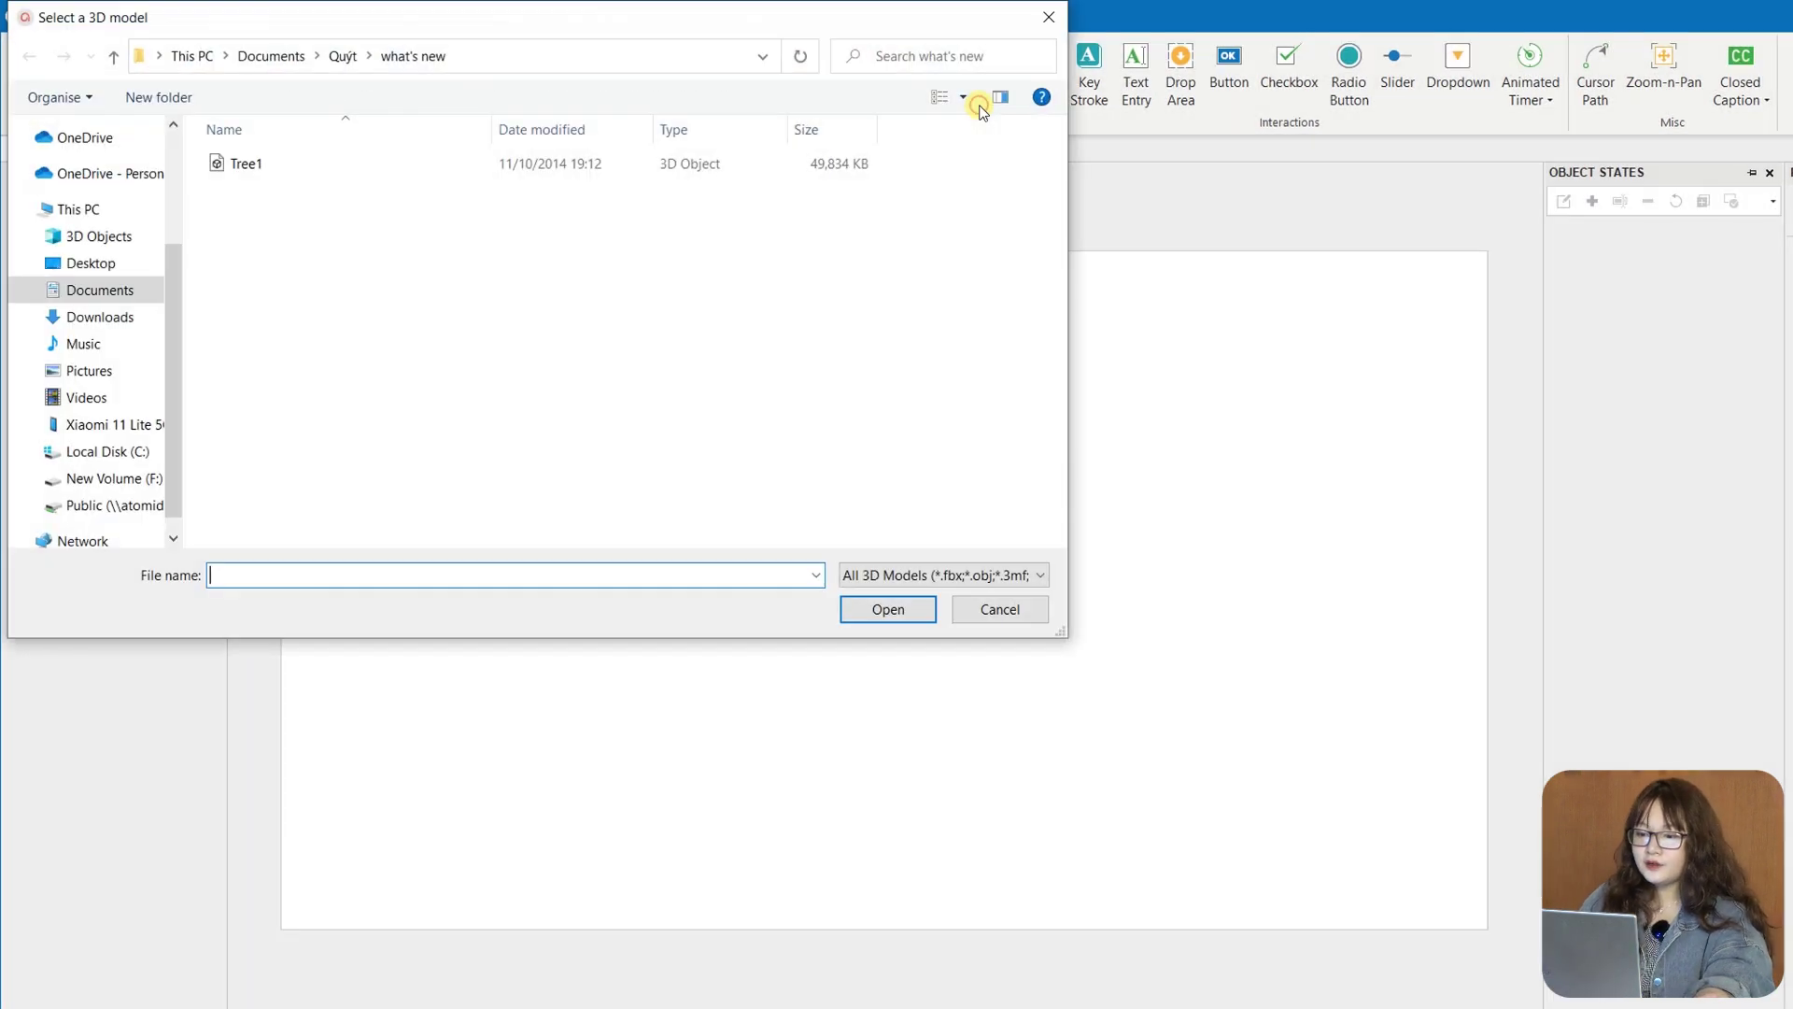
{"action": "left_click", "coordinate": [1042, 575]}
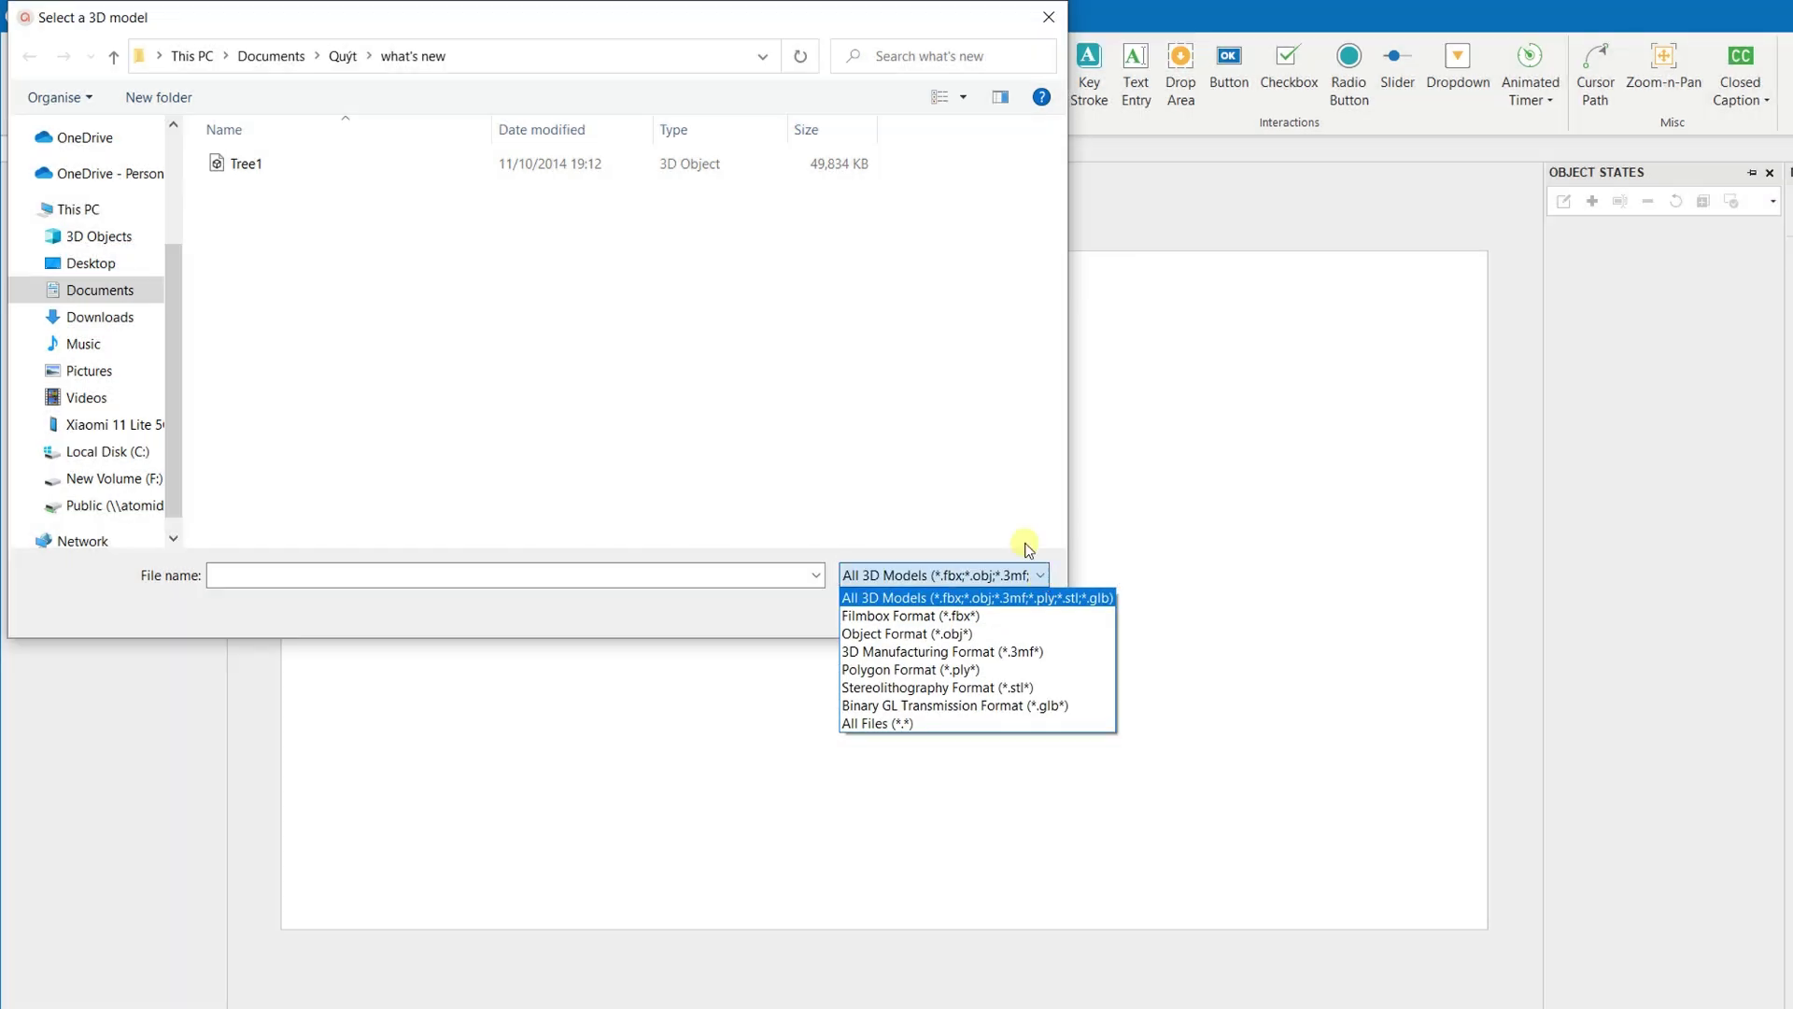
{"action": "left_click", "coordinate": [1012, 512]}
{"action": "double_click", "coordinate": [390, 167]}
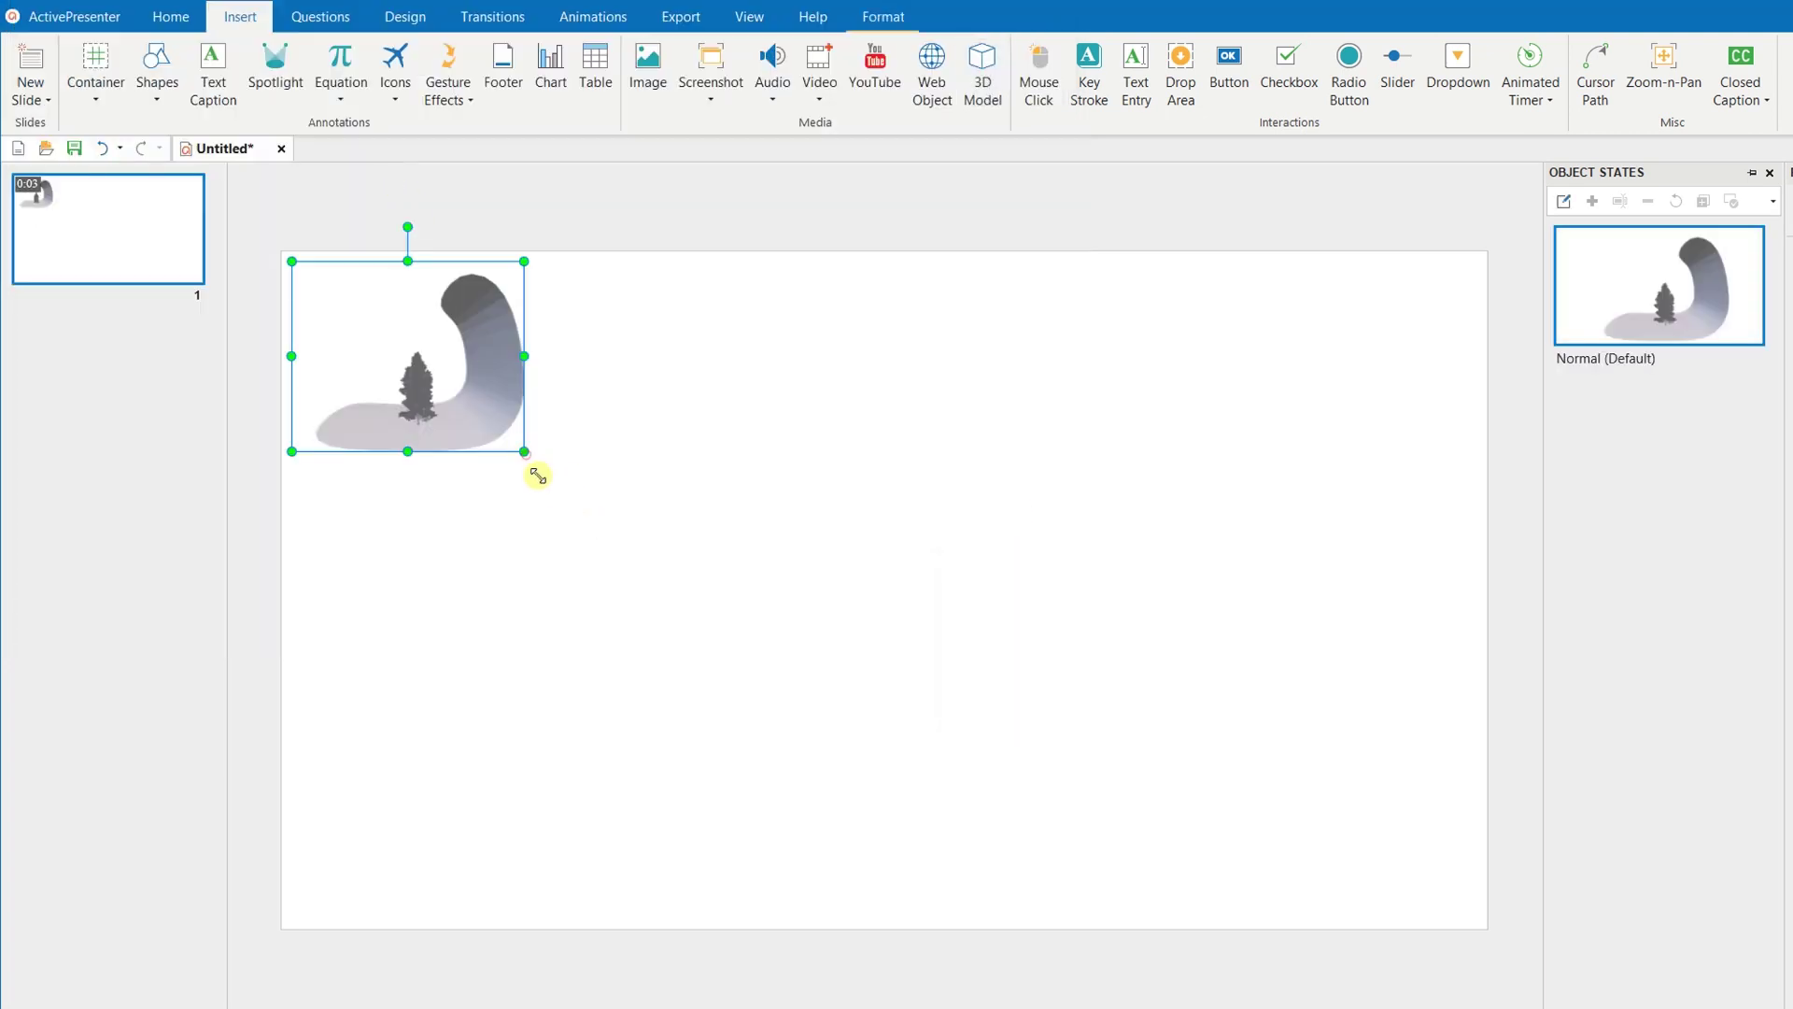
{"action": "left_click_drag", "start_coordinate": [538, 475], "coordinate": [852, 776]}
{"action": "left_click_drag", "start_coordinate": [735, 665], "coordinate": [981, 725]}
- Import the '3D Model' PowerPoint presentation
{"action": "left_click", "coordinate": [91, 17]}
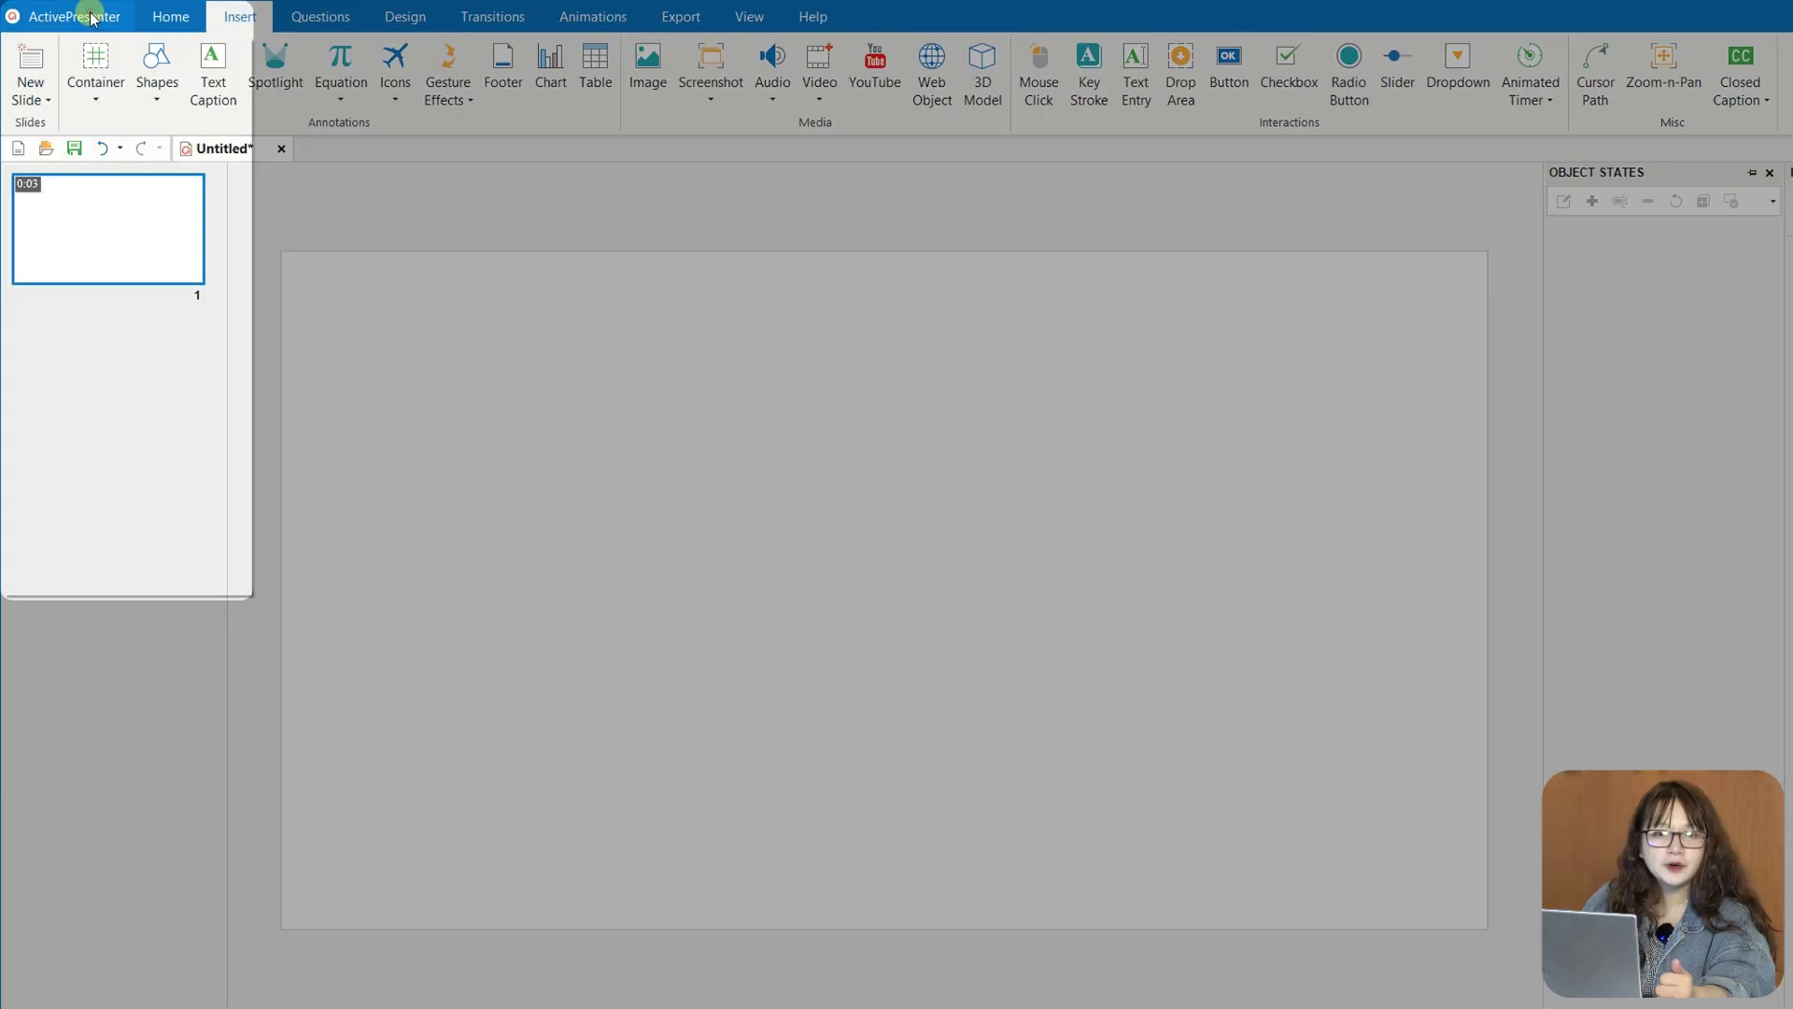
{"action": "left_click", "coordinate": [152, 213]}
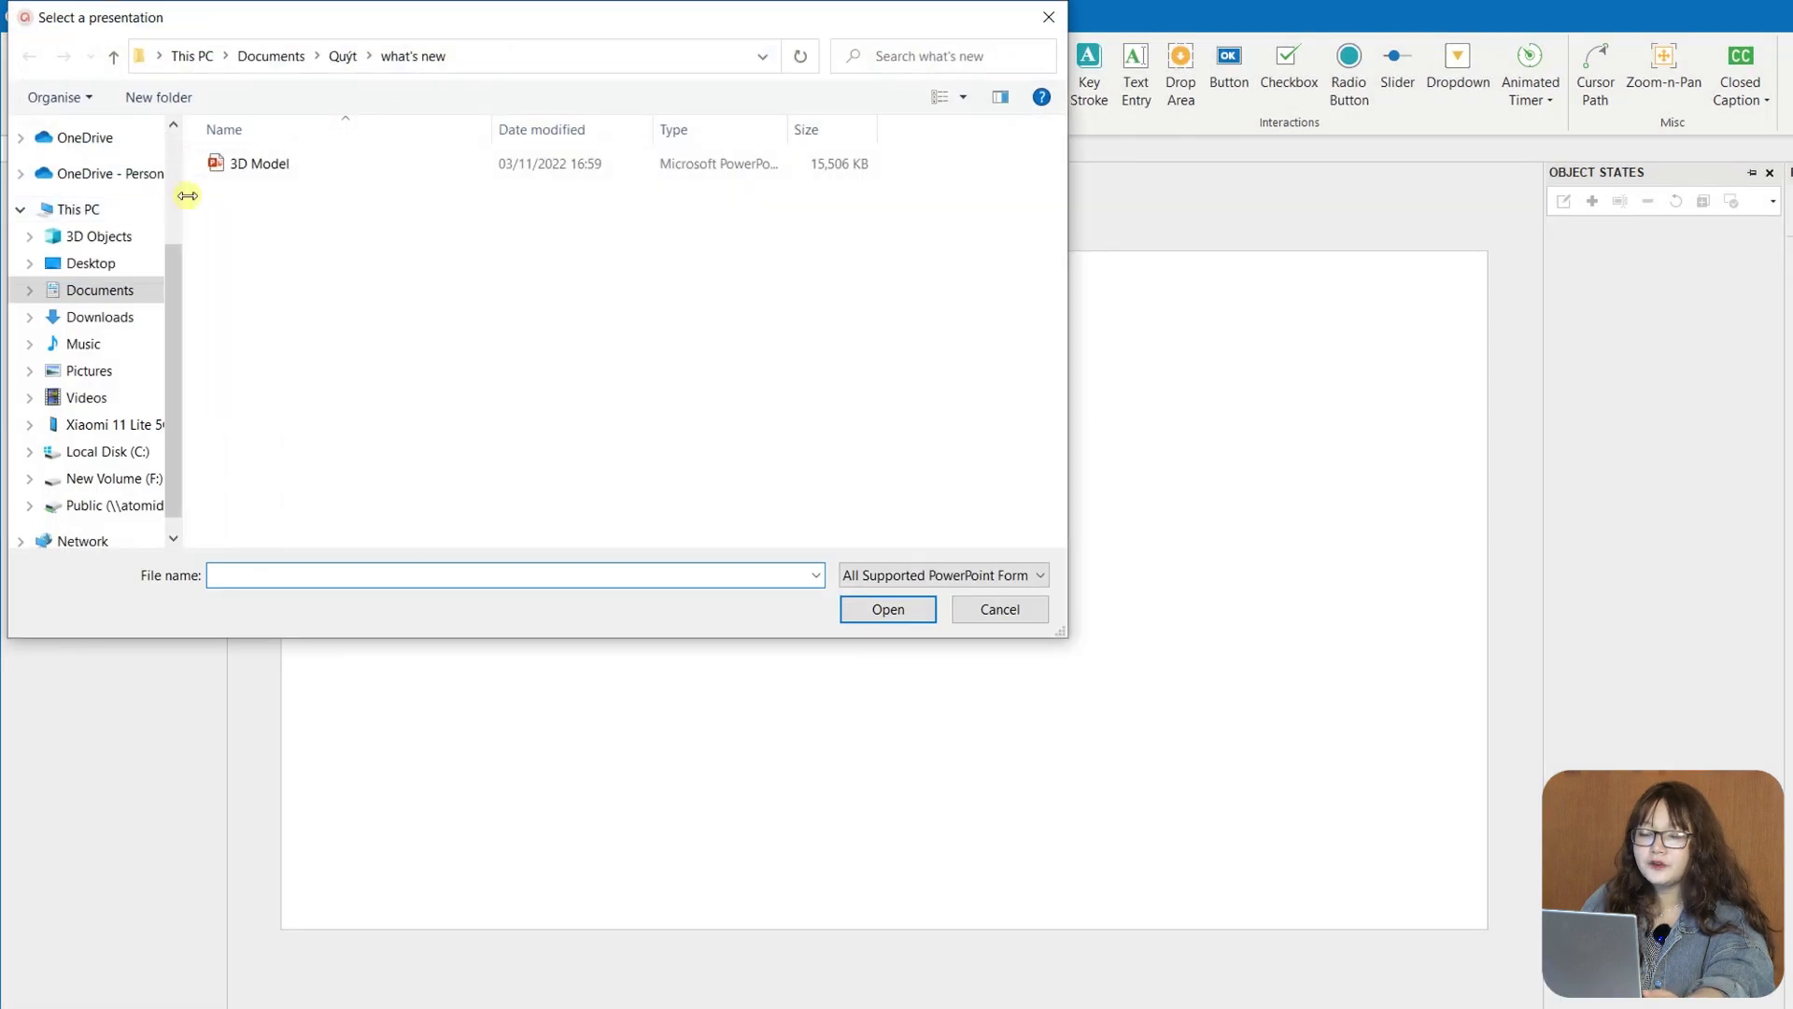
{"action": "double_click", "coordinate": [268, 175]}
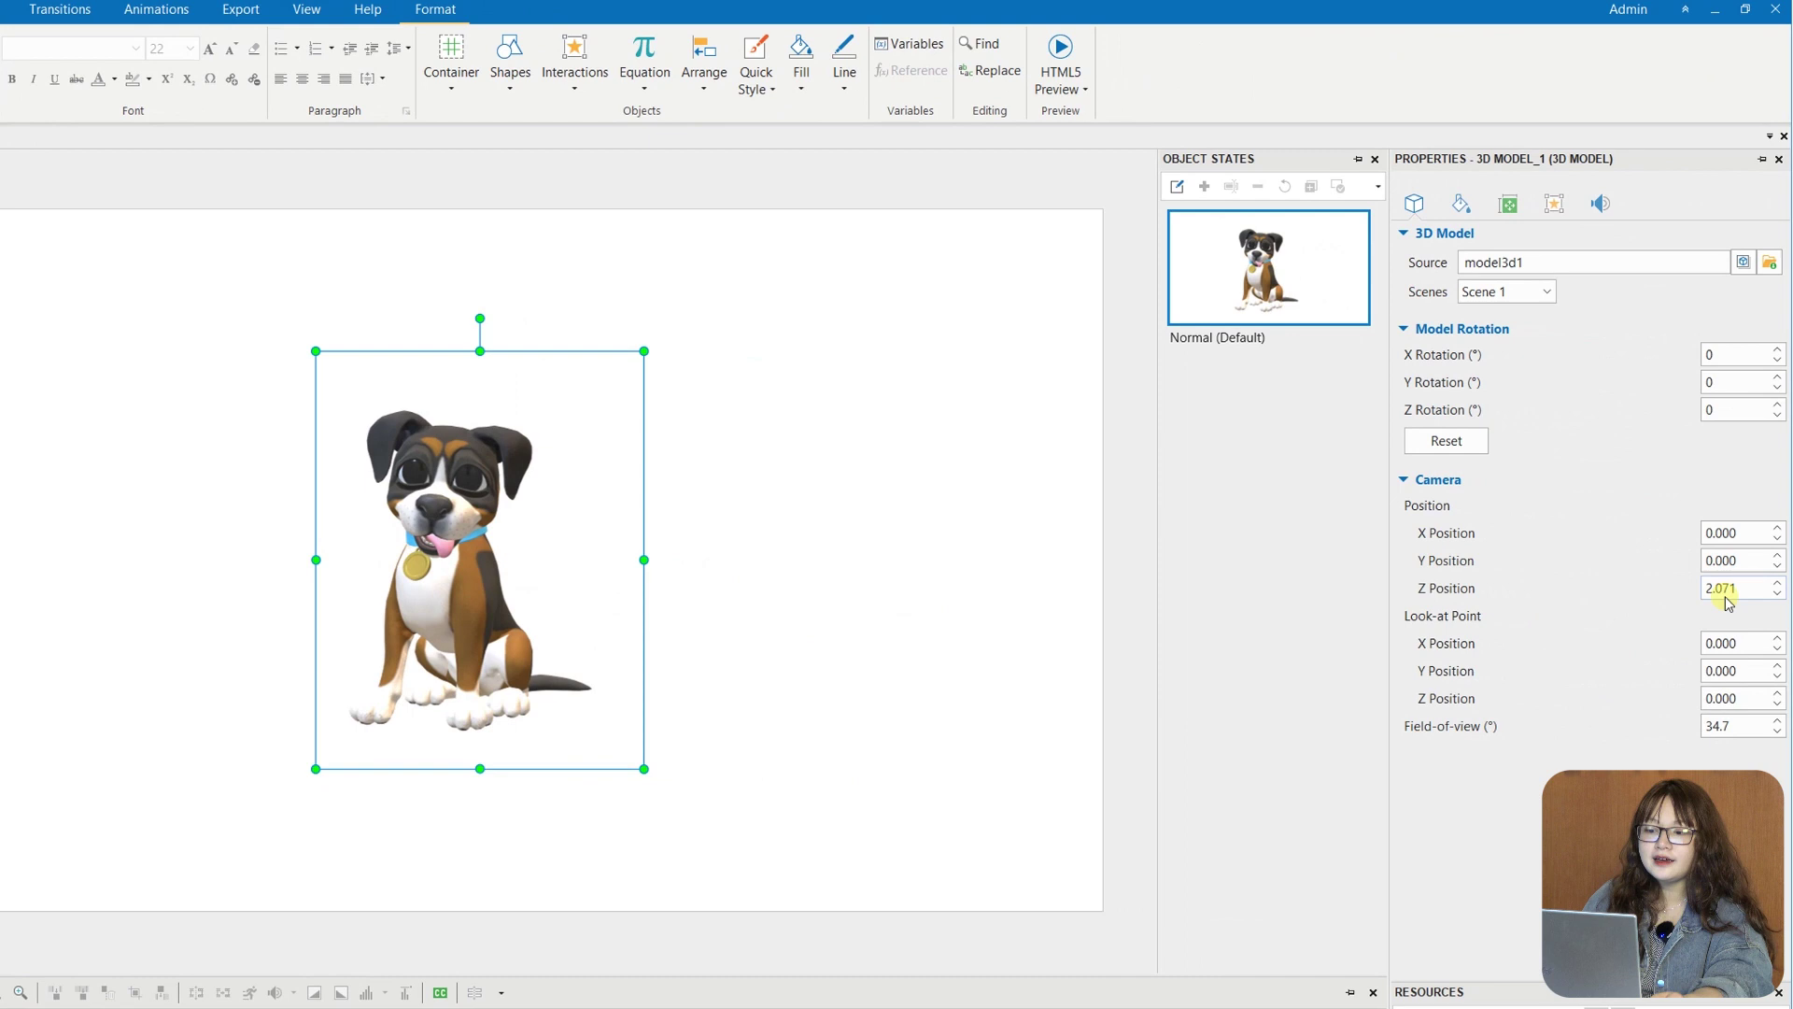
- Nudge the dog's Camera X Position back and forth, enlarge its frame, and preview in Practice mode
{"action": "left_click", "coordinate": [1777, 541]}
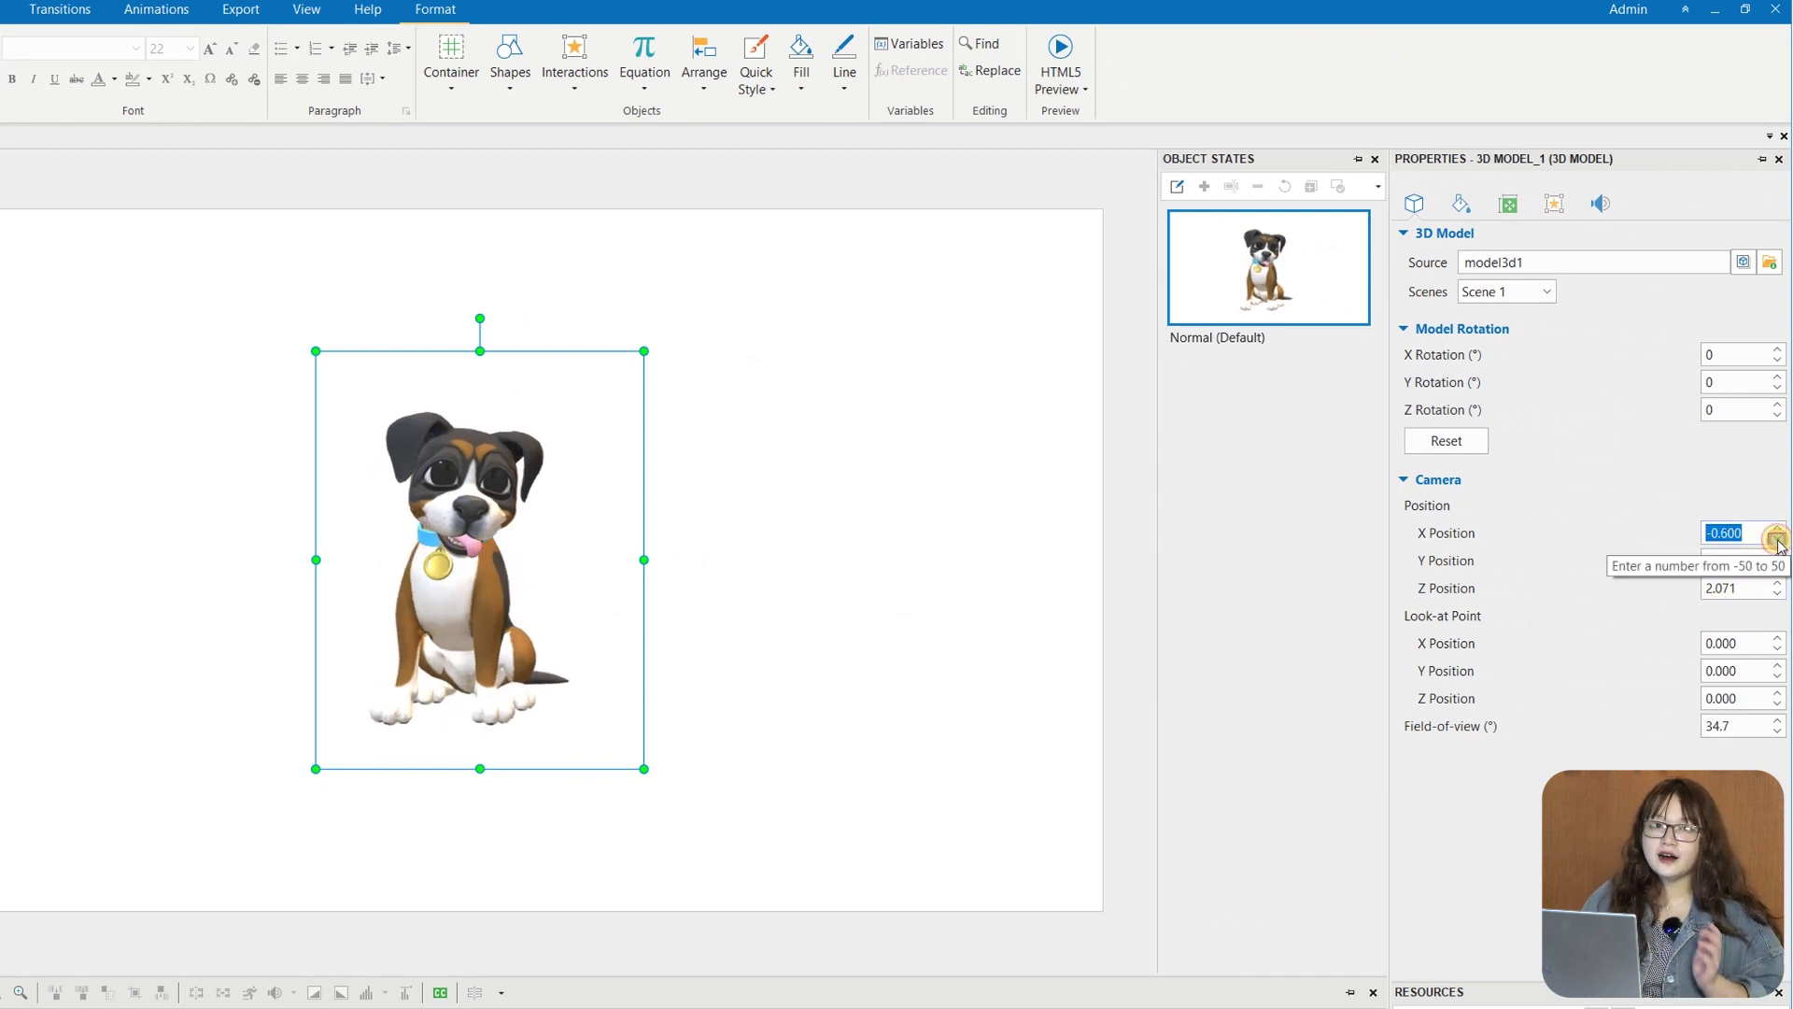
{"action": "left_click", "coordinate": [1778, 529]}
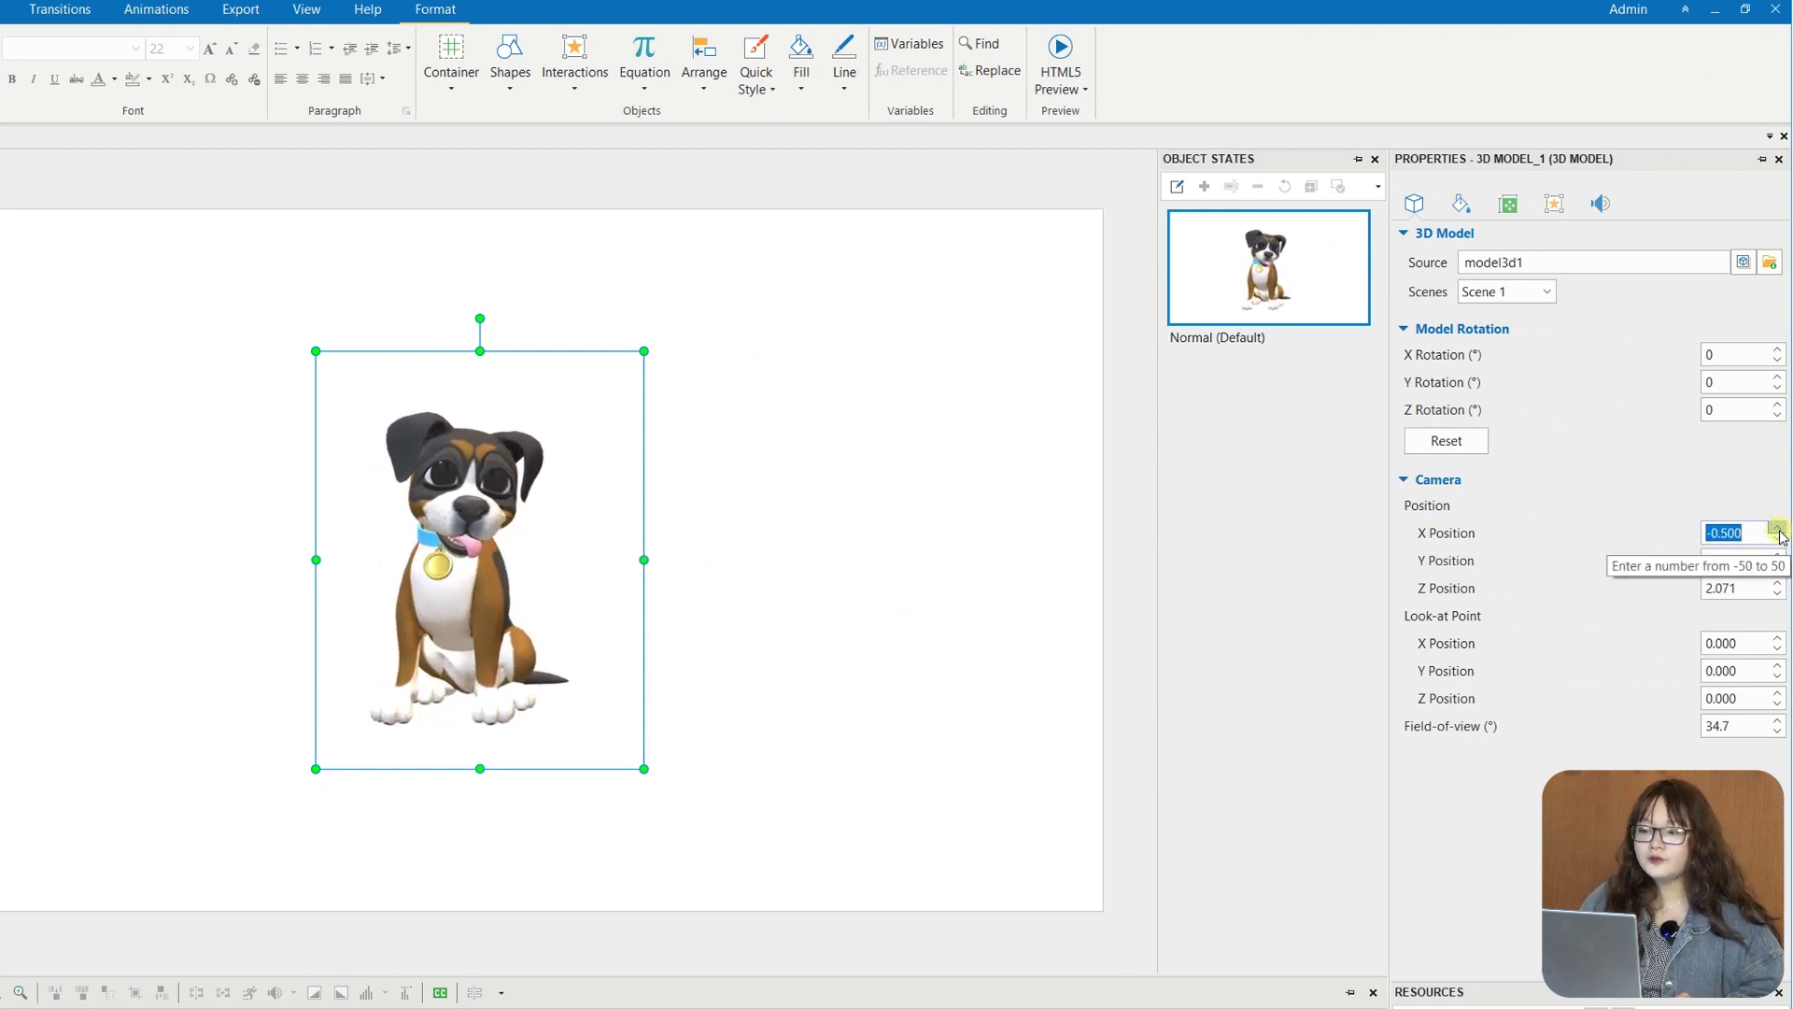
{"action": "left_click_drag", "start_coordinate": [631, 783], "coordinate": [705, 844]}
{"action": "left_click_drag", "start_coordinate": [573, 641], "coordinate": [570, 607]}
{"action": "left_click", "coordinate": [1089, 79]}
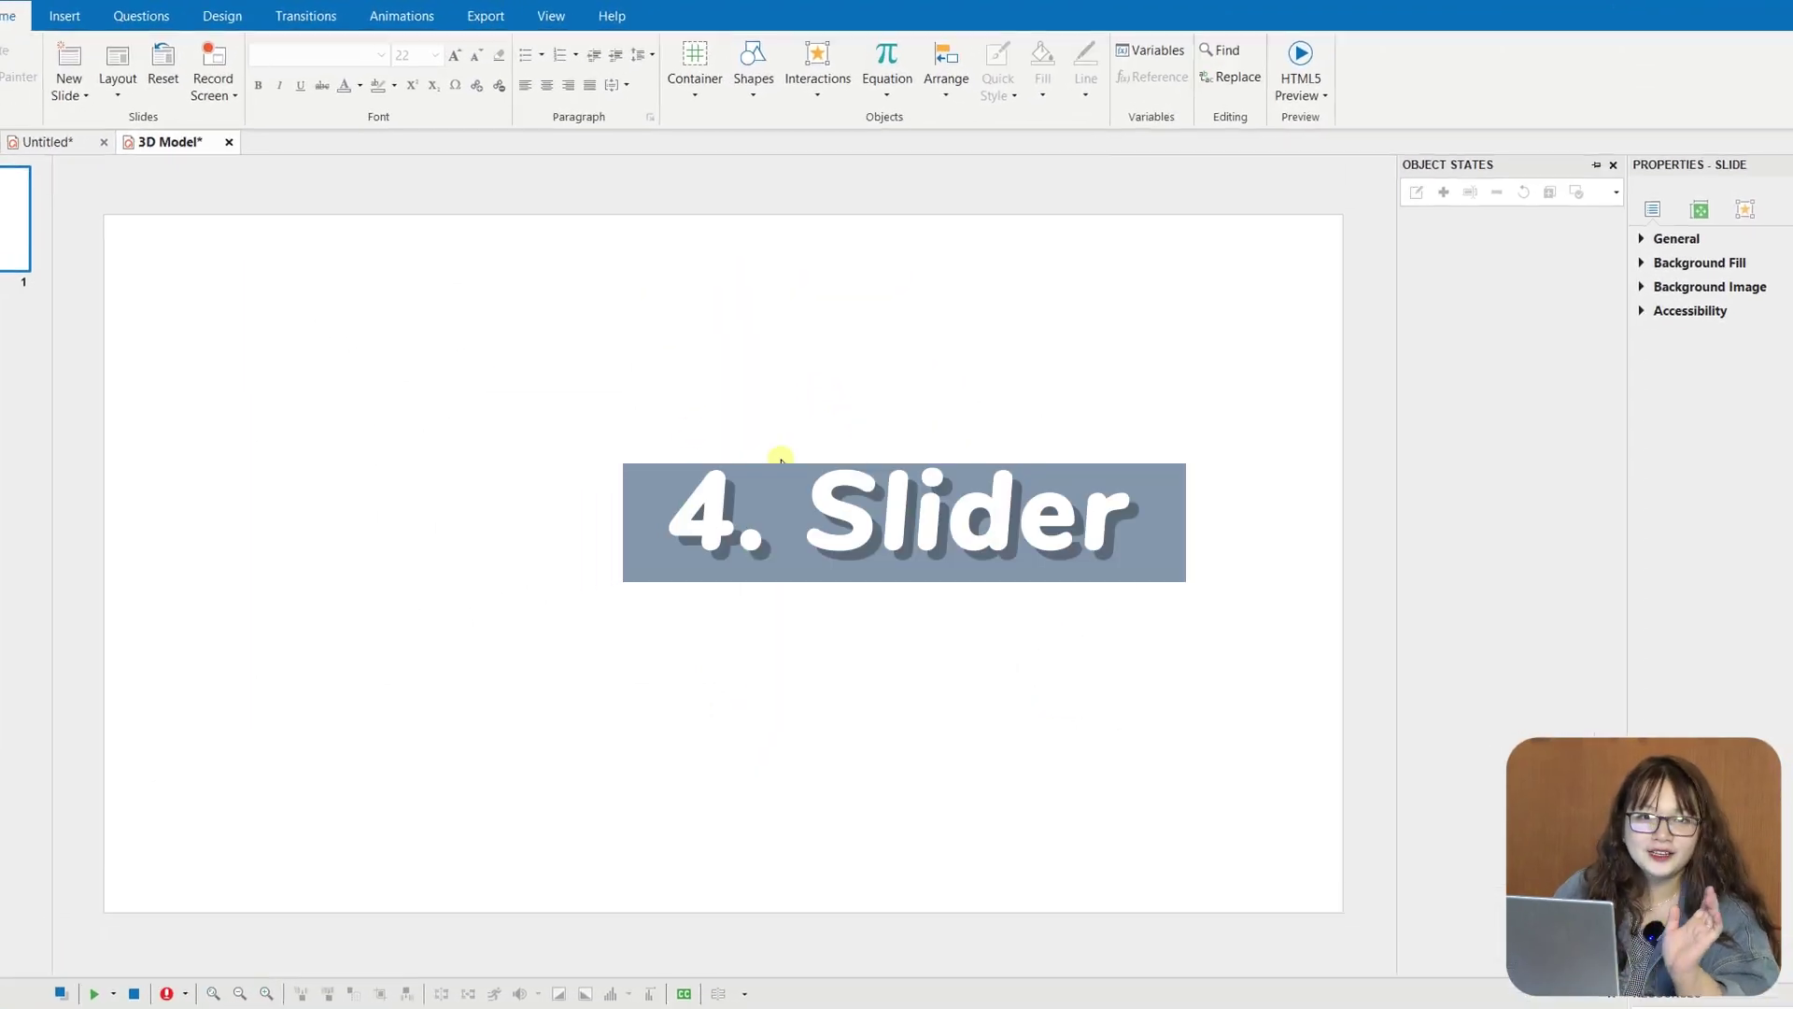
- Insert a slider and draw it on the slide, nudging it up and left
{"action": "left_click", "coordinate": [184, 14]}
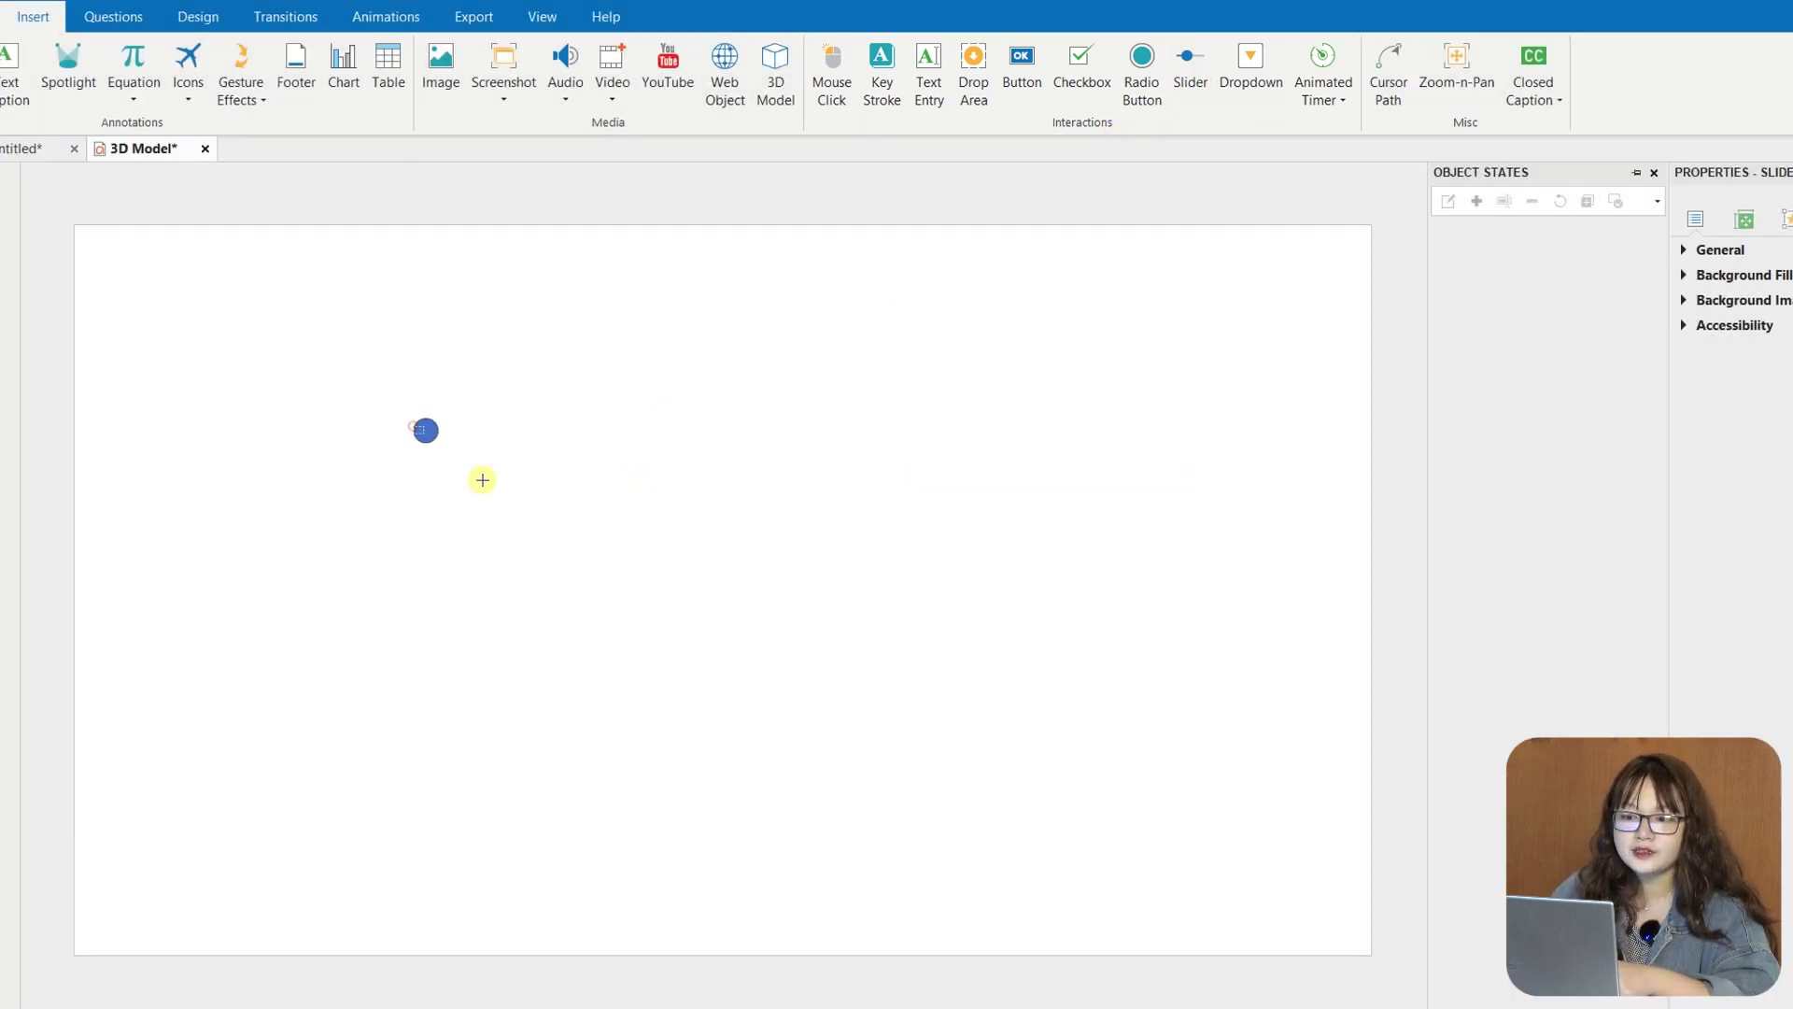
{"action": "mouse_move", "coordinate": [482, 479]}
{"action": "left_mouse_down"}
{"action": "mouse_move", "coordinate": [1181, 788]}
{"action": "mouse_move", "coordinate": [1189, 776]}
{"action": "left_mouse_up"}
{"action": "mouse_move", "coordinate": [961, 788]}
{"action": "left_mouse_down"}
{"action": "mouse_move", "coordinate": [882, 760]}
{"action": "mouse_move", "coordinate": [900, 761]}
{"action": "left_mouse_up"}
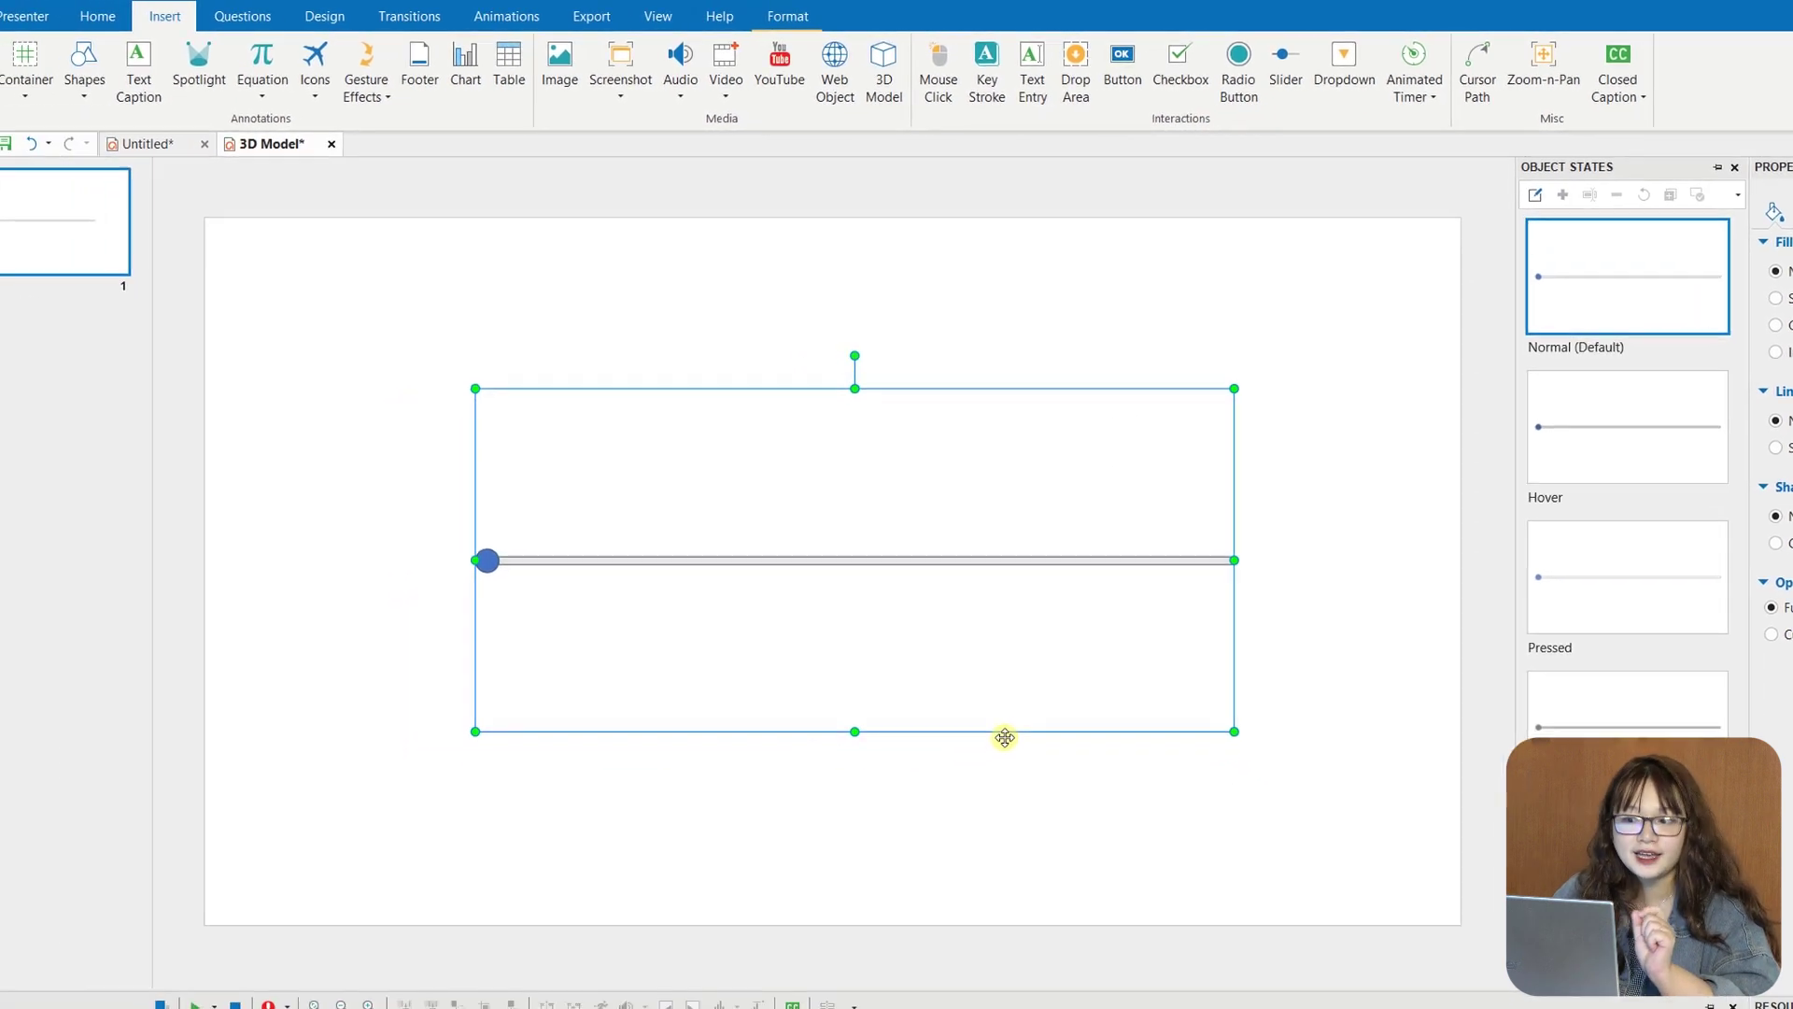
- Apply the green thumb slider style and review its Size & Properties settings
{"action": "left_click", "coordinate": [841, 16]}
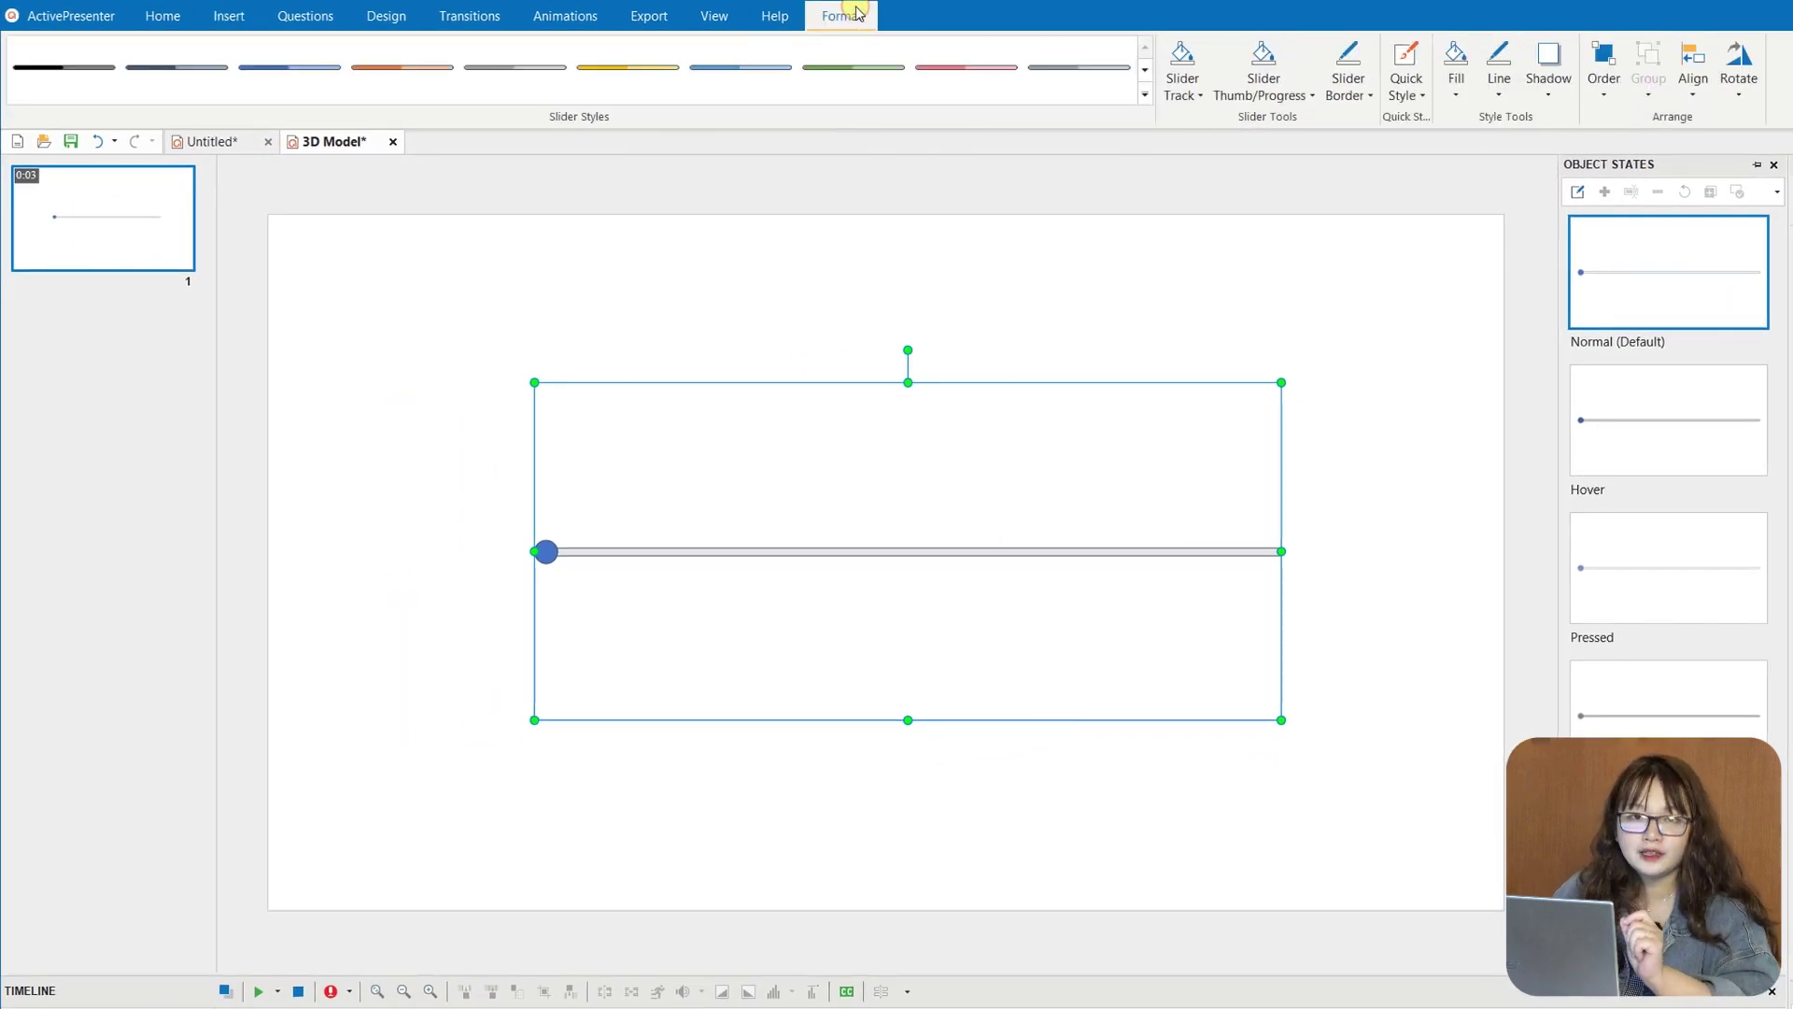
{"action": "left_click", "coordinate": [1145, 94]}
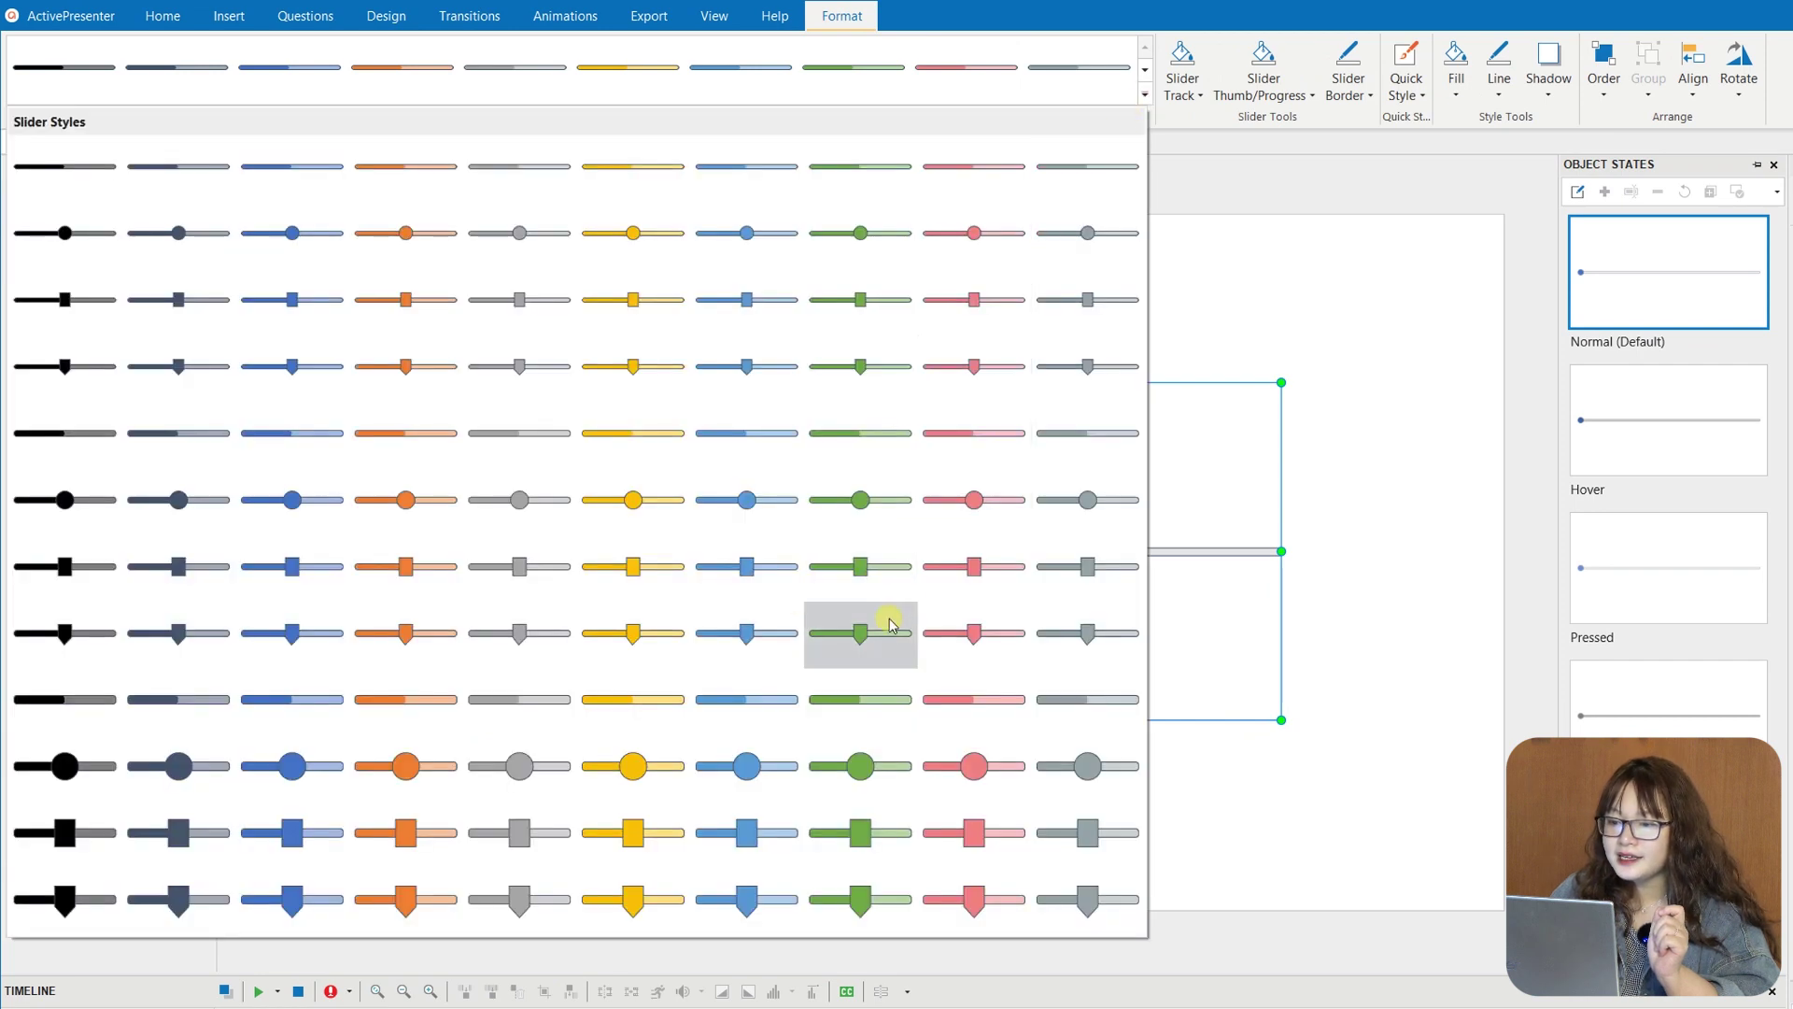
{"action": "left_click", "coordinate": [860, 629]}
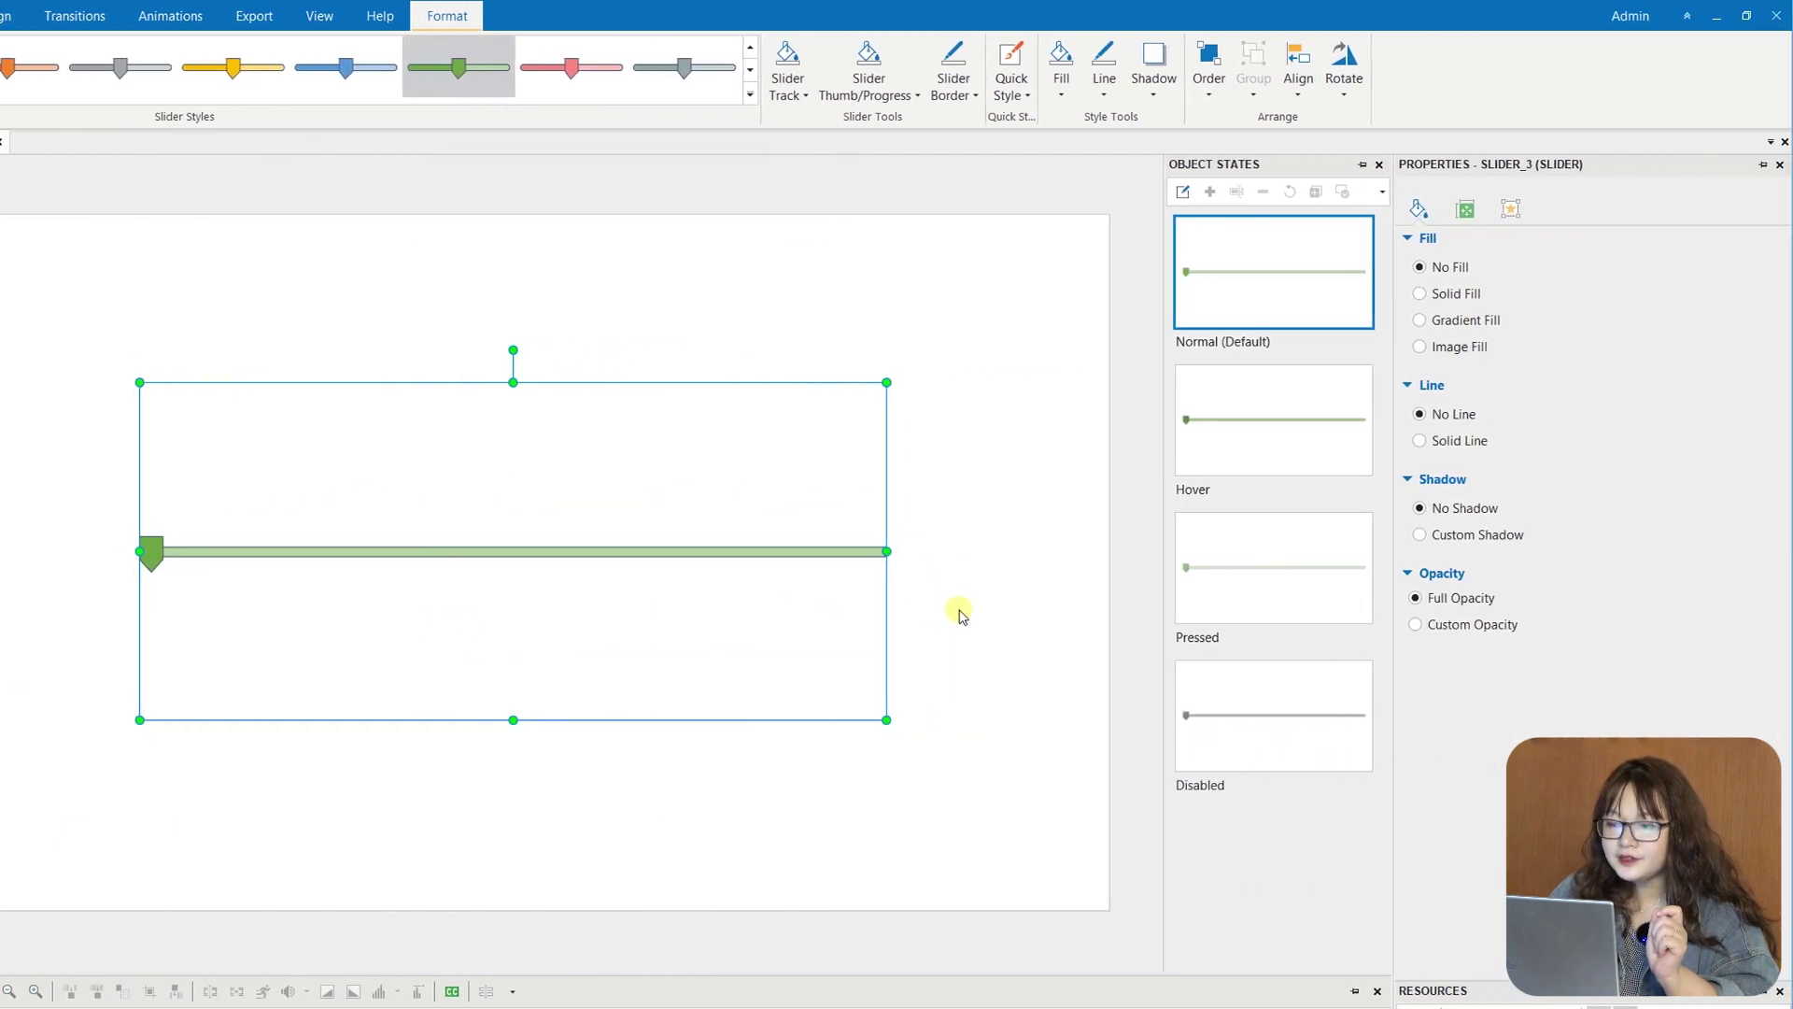
{"action": "left_click", "coordinate": [1468, 208]}
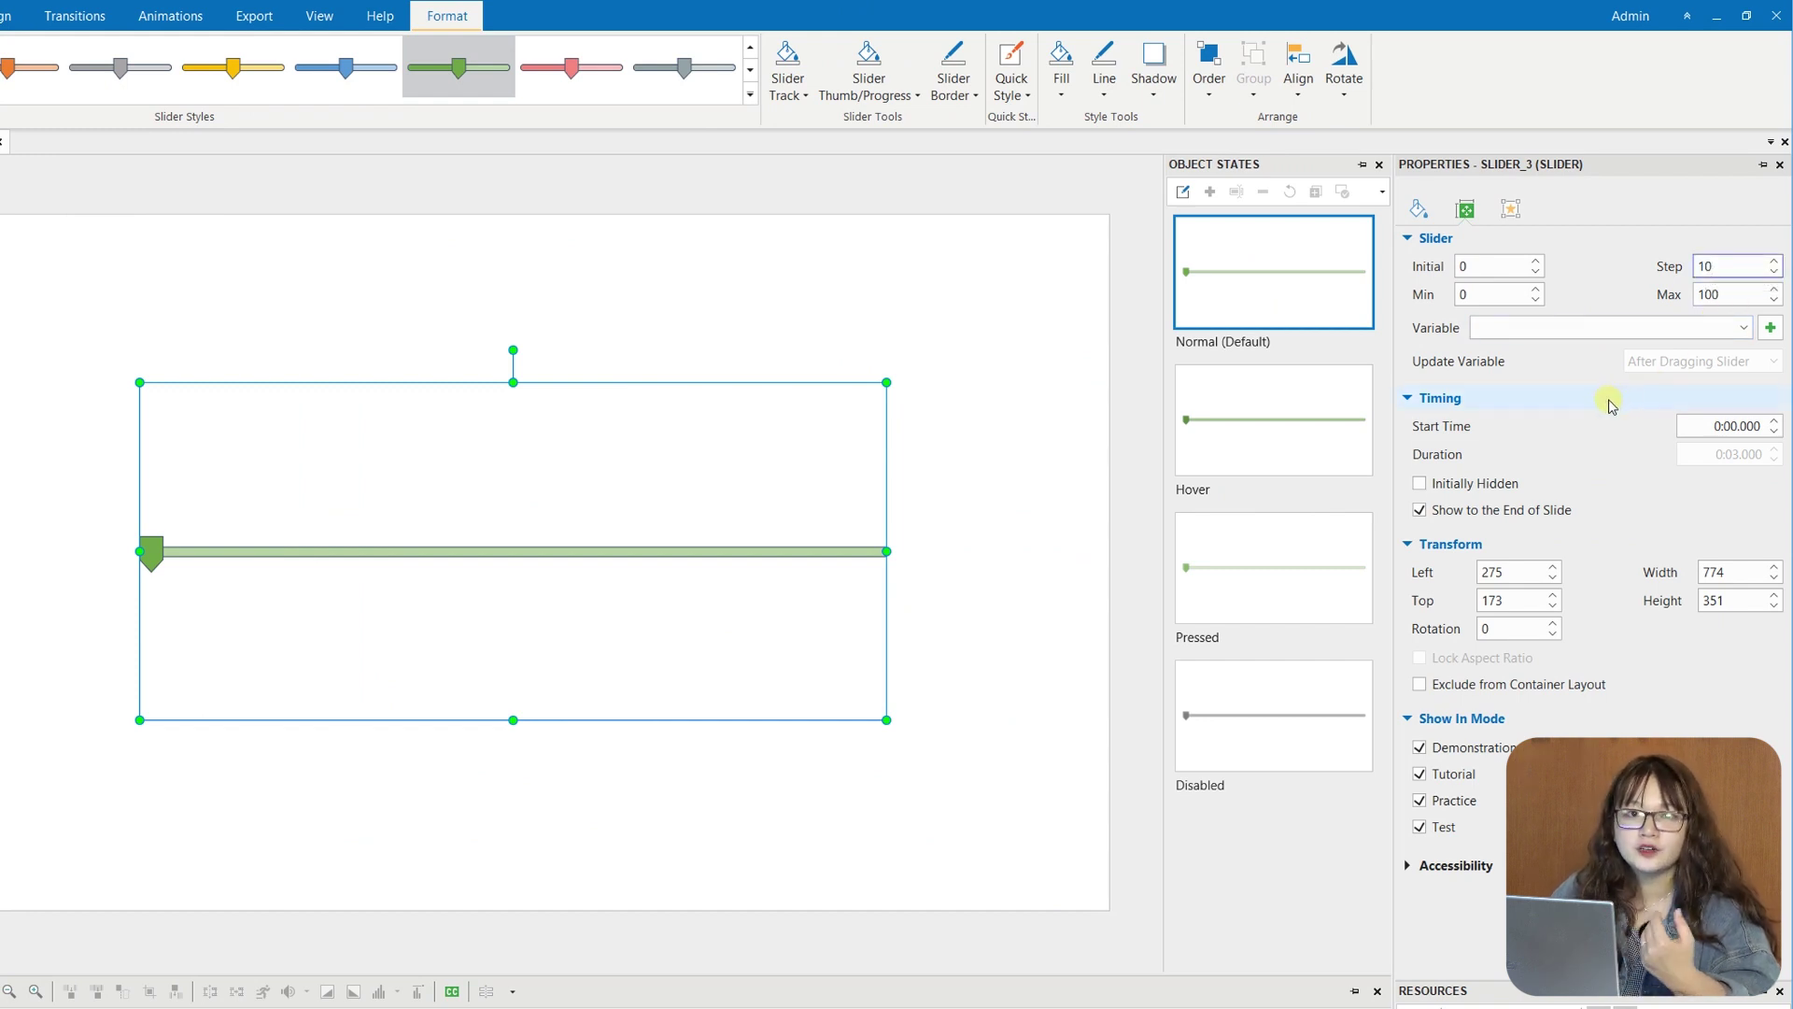
{"action": "left_click", "coordinate": [3, 15]}
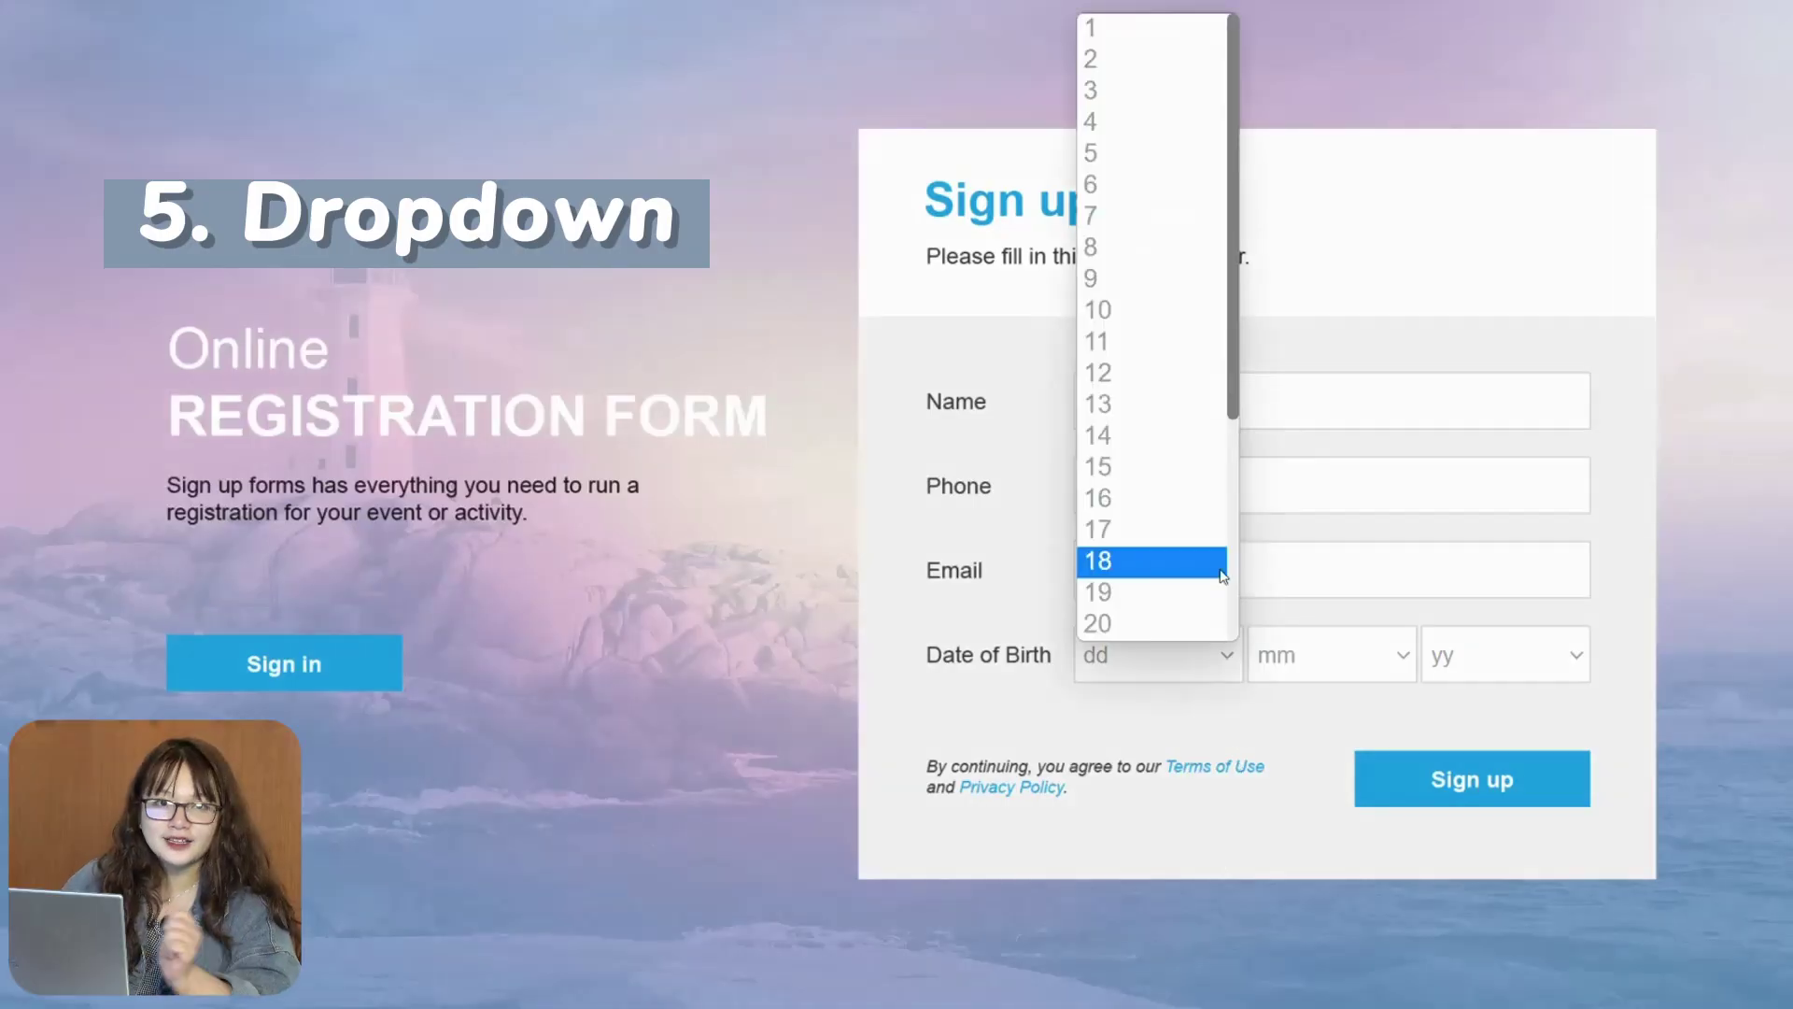
- Pick 18, May and 2003 in the Date of Birth dropdowns
{"action": "left_click", "coordinate": [1221, 564]}
{"action": "left_click", "coordinate": [1352, 659]}
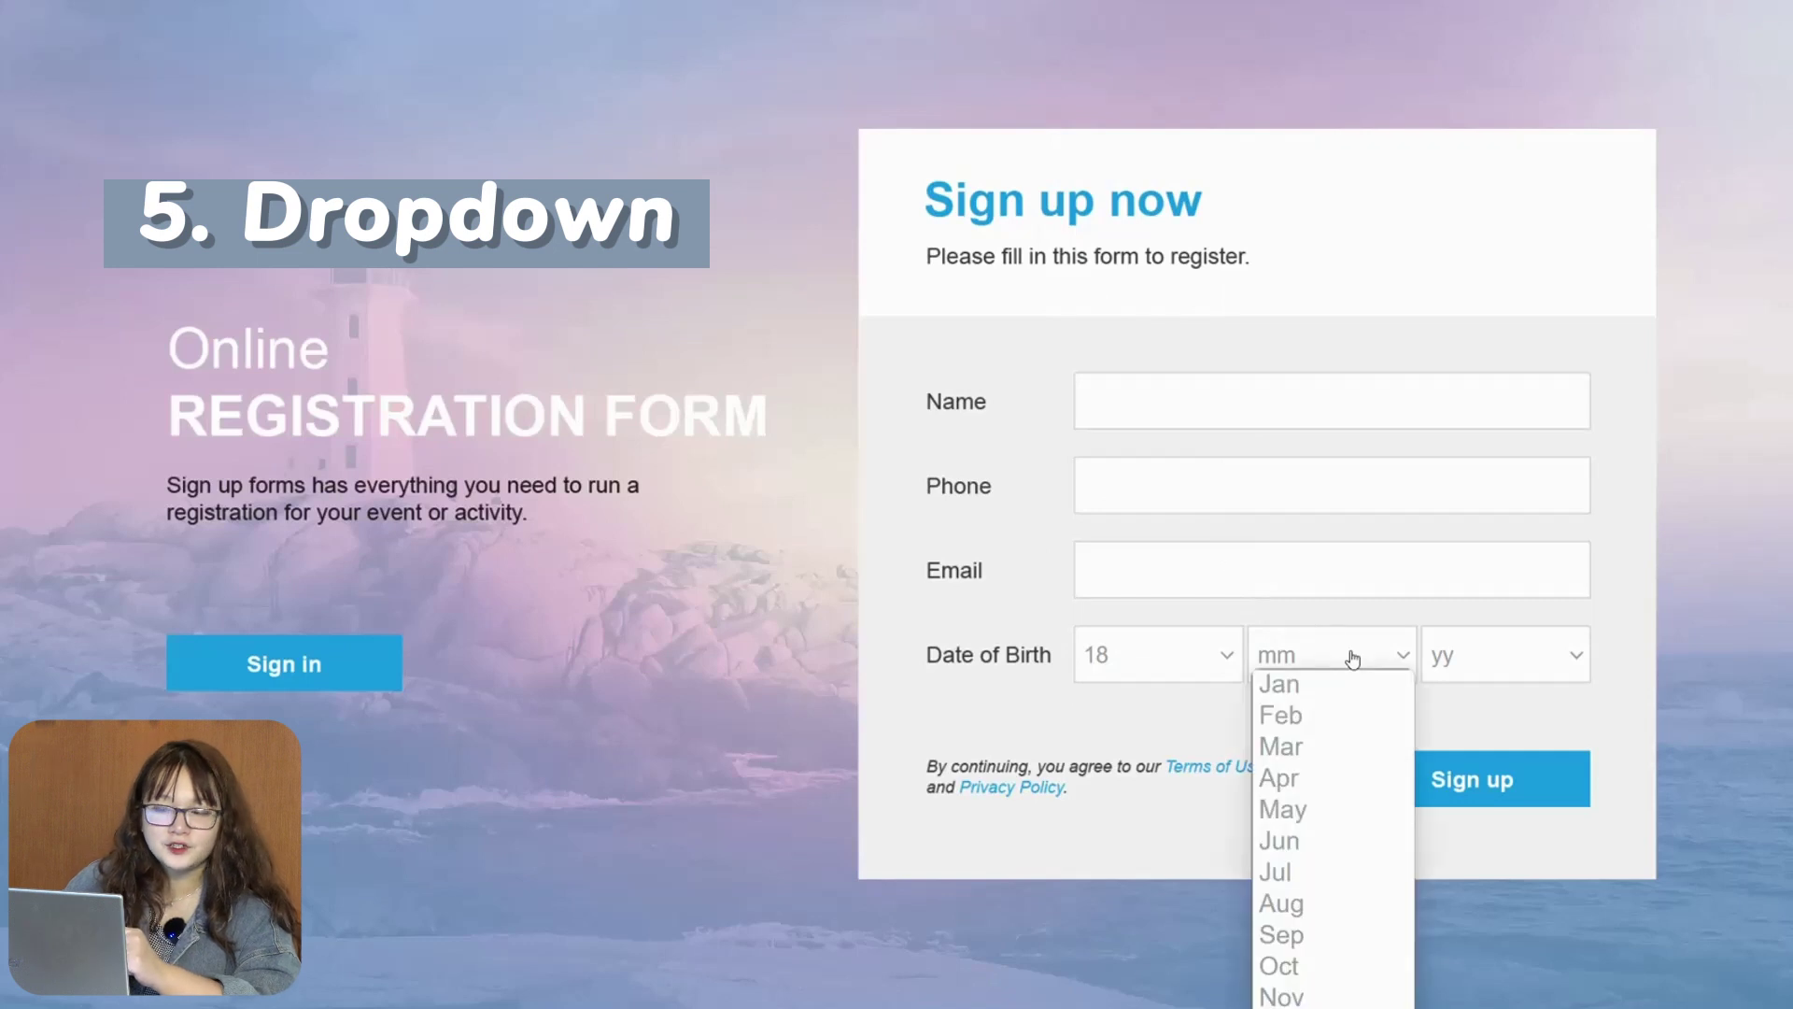
{"action": "left_click", "coordinate": [1339, 809]}
{"action": "left_click", "coordinate": [1533, 676]}
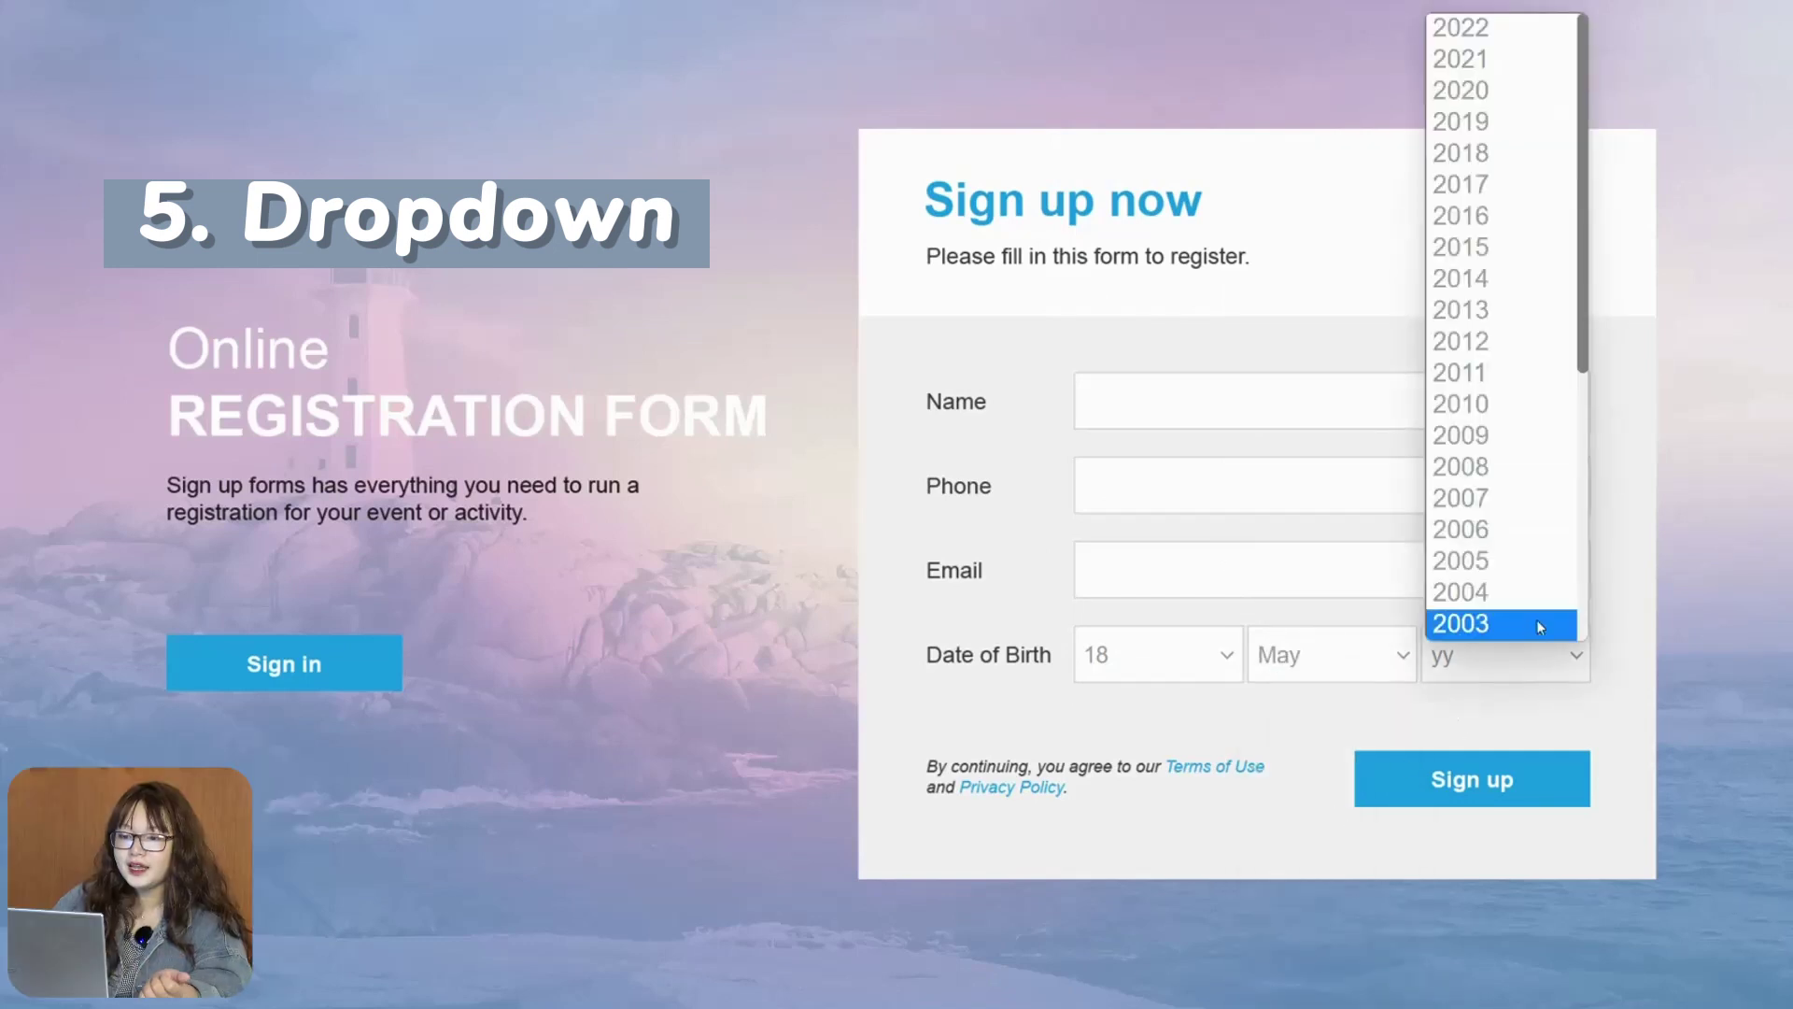
{"action": "left_click", "coordinate": [1537, 619]}
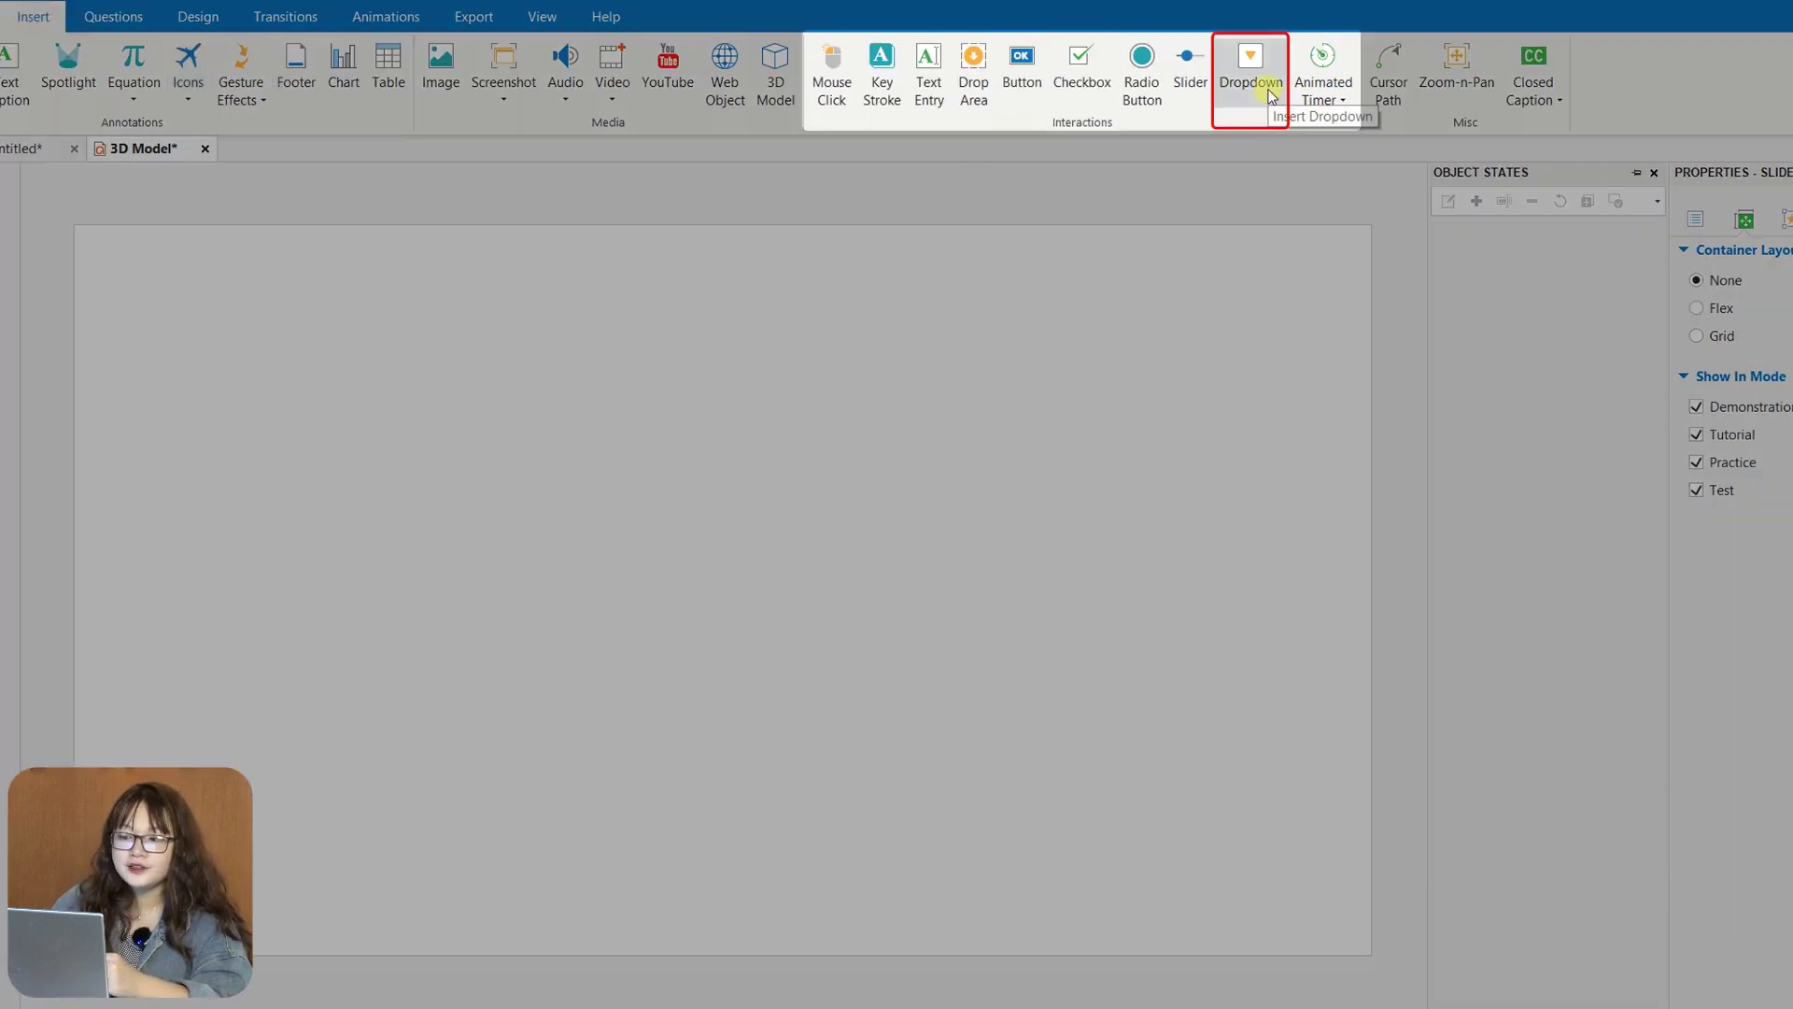
- Draw a dropdown on the slide and set its hint item to 'Year'
{"action": "left_click", "coordinate": [1270, 96]}
{"action": "left_click_drag", "start_coordinate": [429, 422], "coordinate": [1038, 808]}
{"action": "left_click_drag", "start_coordinate": [889, 810], "coordinate": [872, 775]}
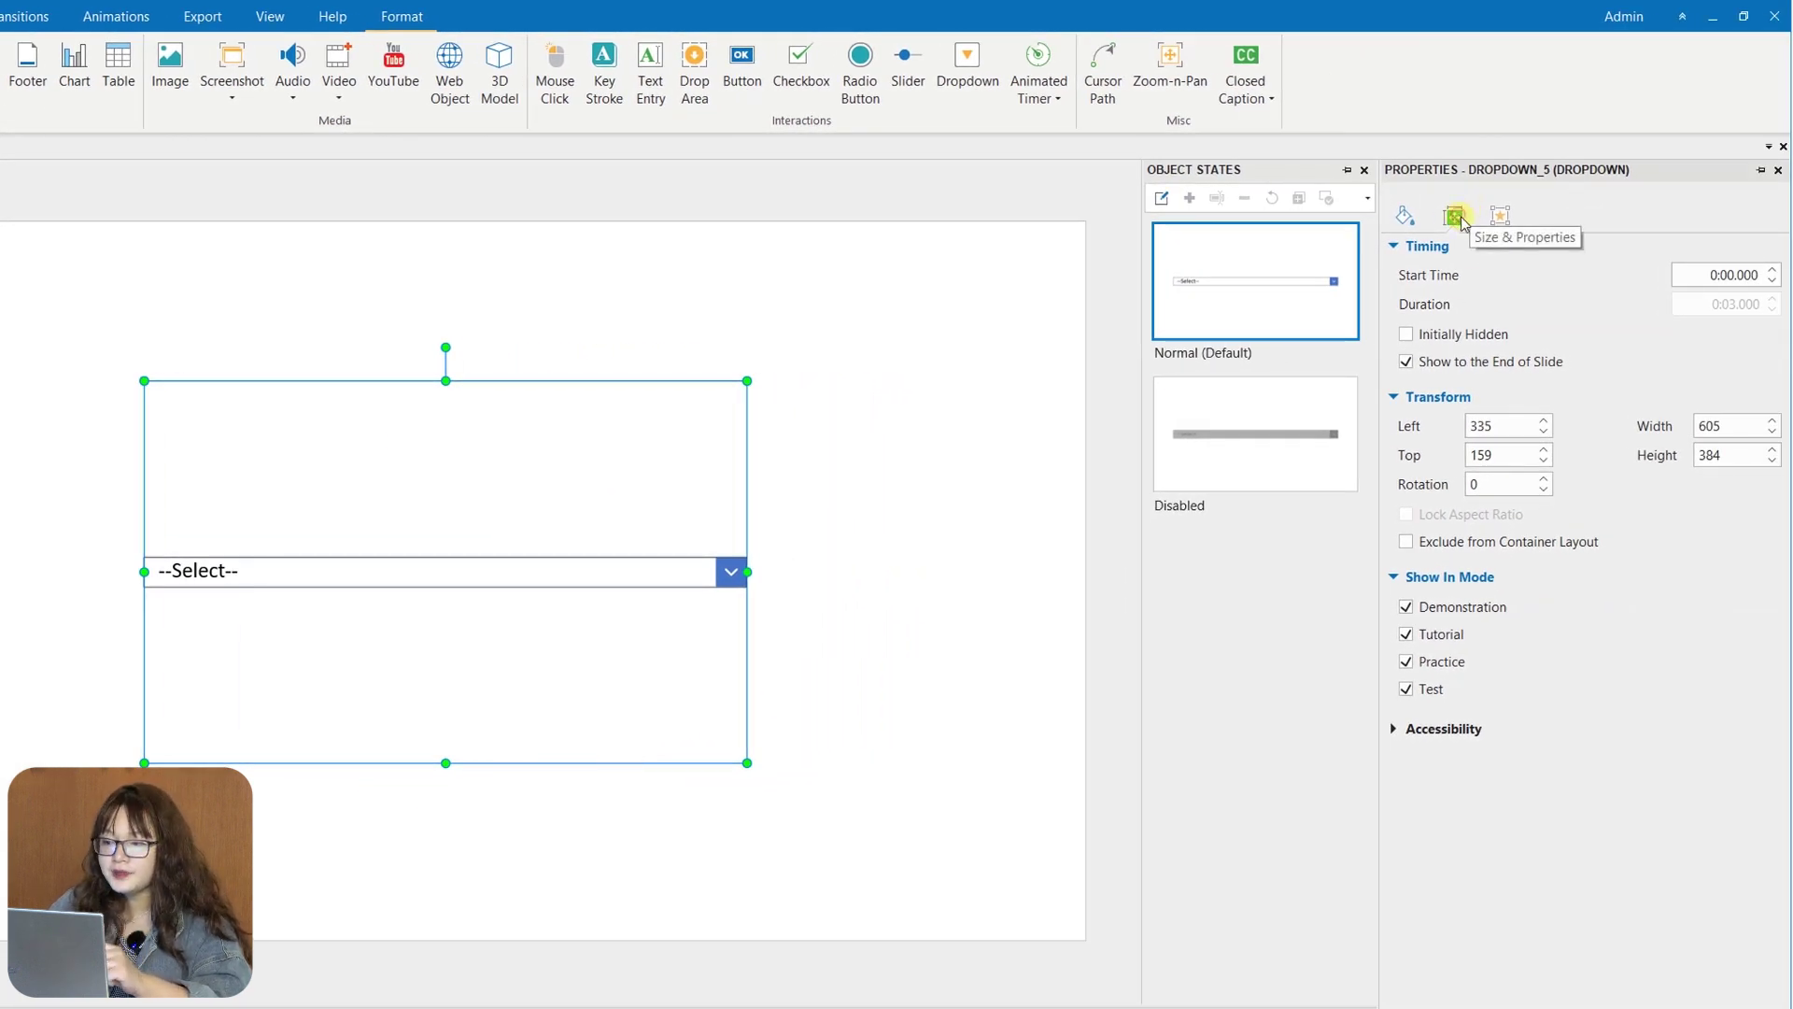
{"action": "left_click", "coordinate": [1499, 217]}
{"action": "left_click", "coordinate": [1438, 560]}
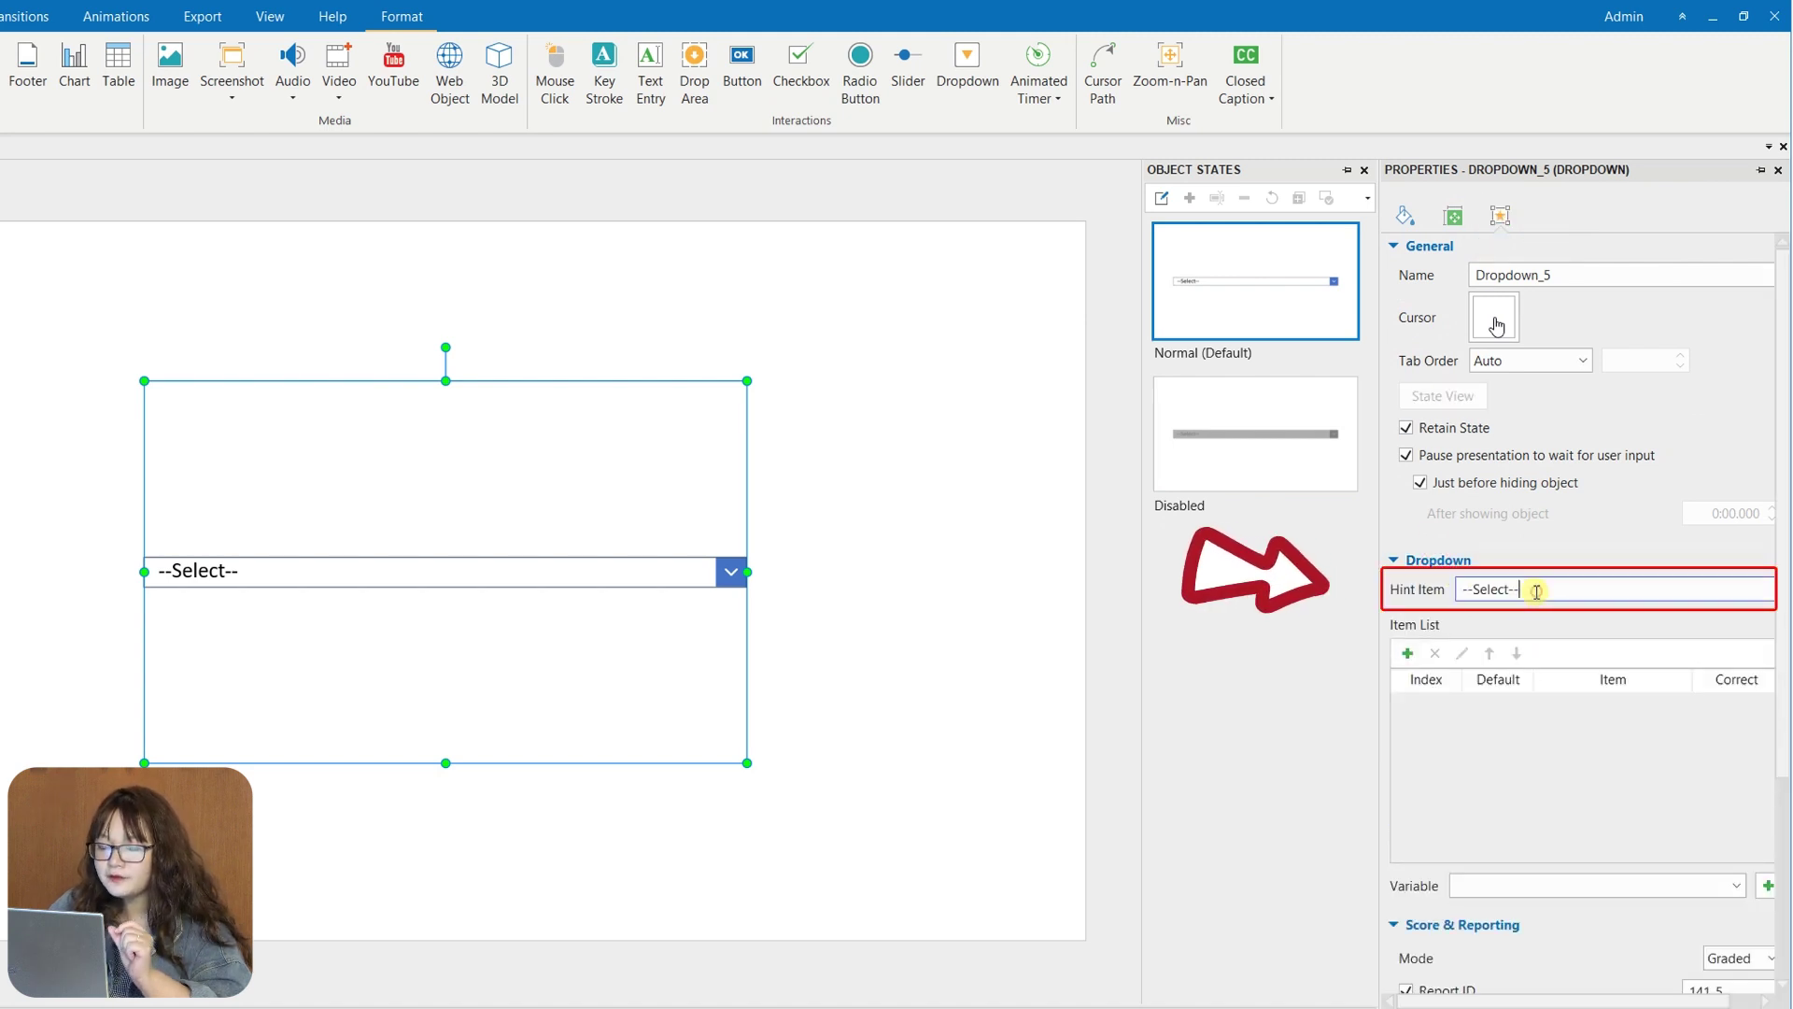
{"action": "left_click_drag", "start_coordinate": [1536, 589], "coordinate": [1447, 581]}
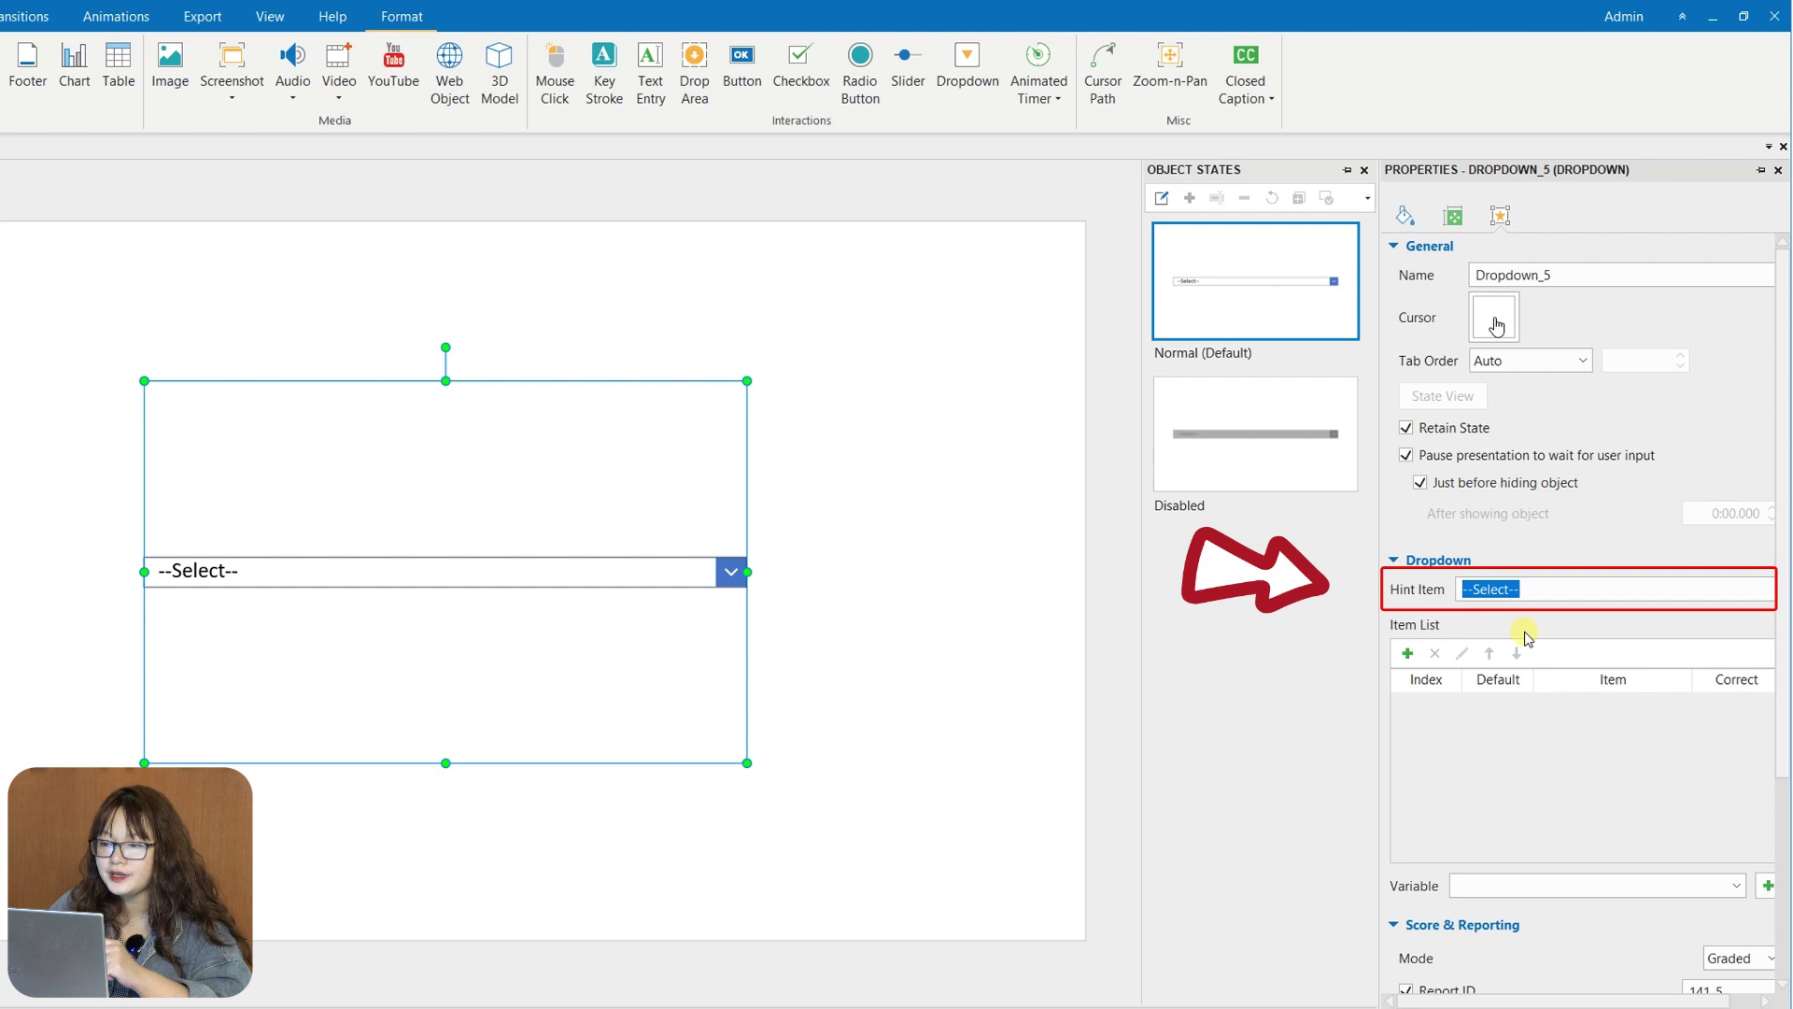
{"action": "type", "text": "Year"}
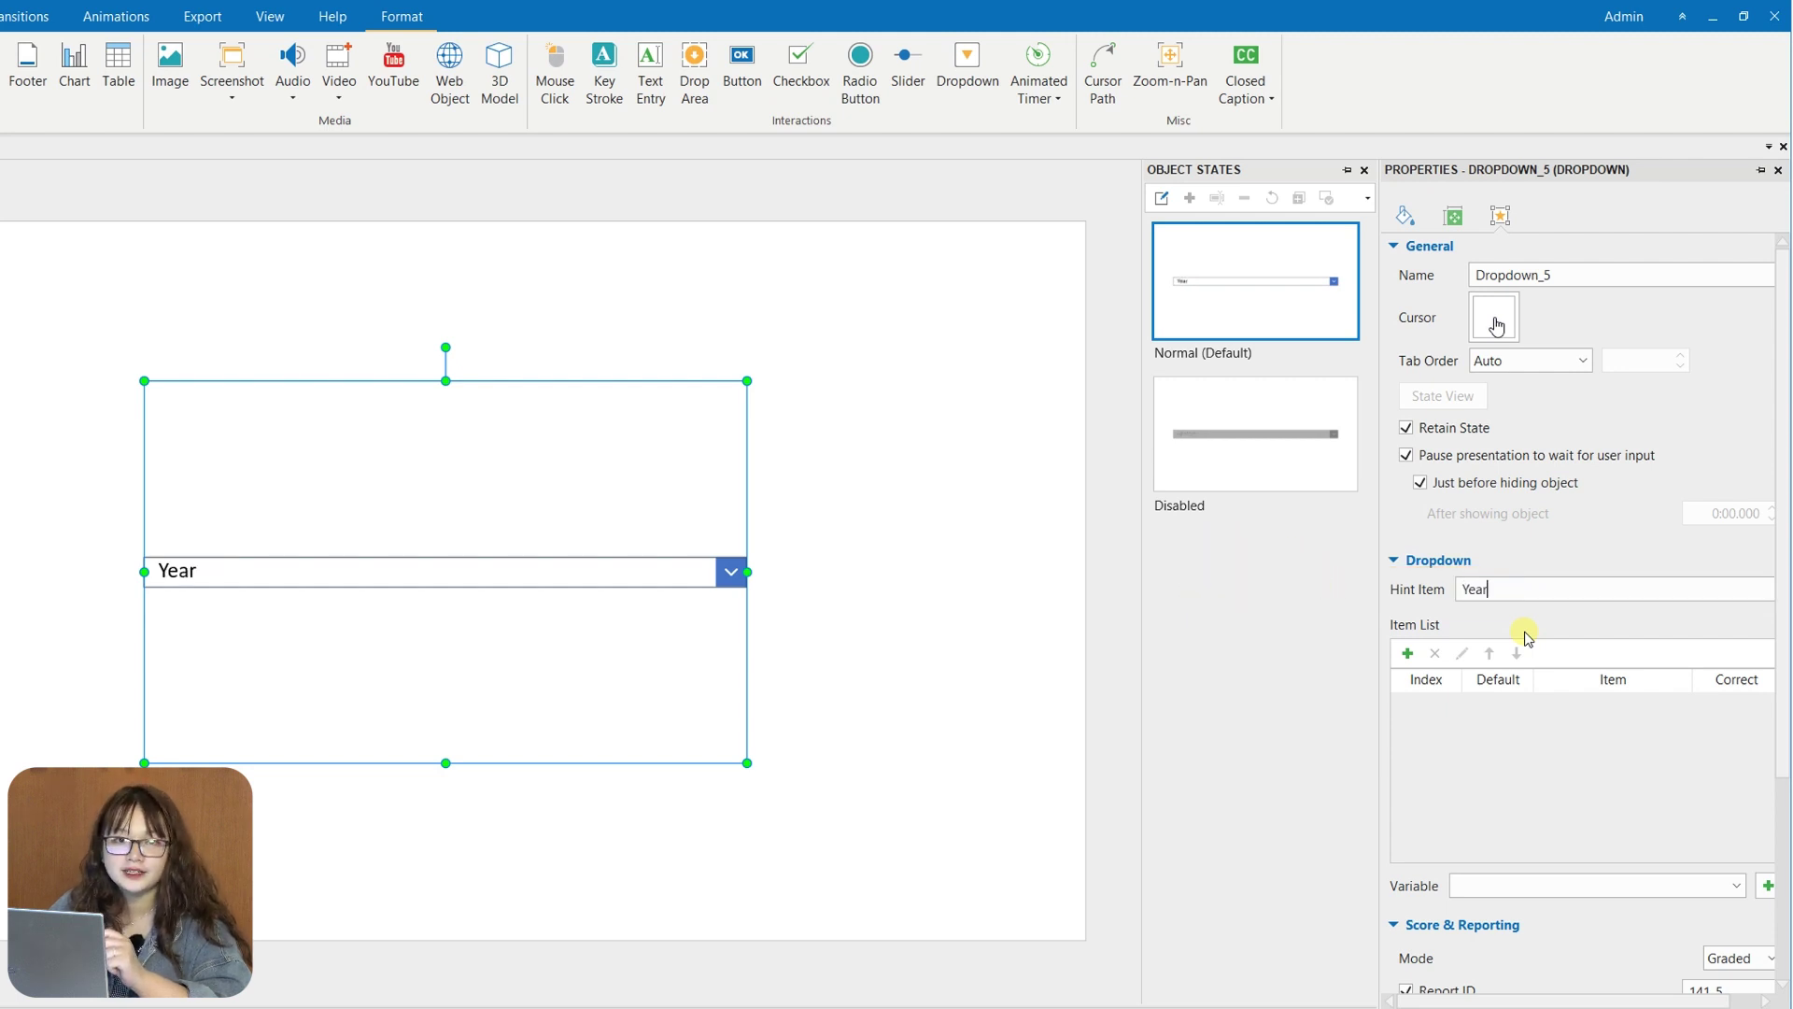
- Add dropdown items 2000, 1999, 1998 and 1997
{"action": "left_click", "coordinate": [1407, 653]}
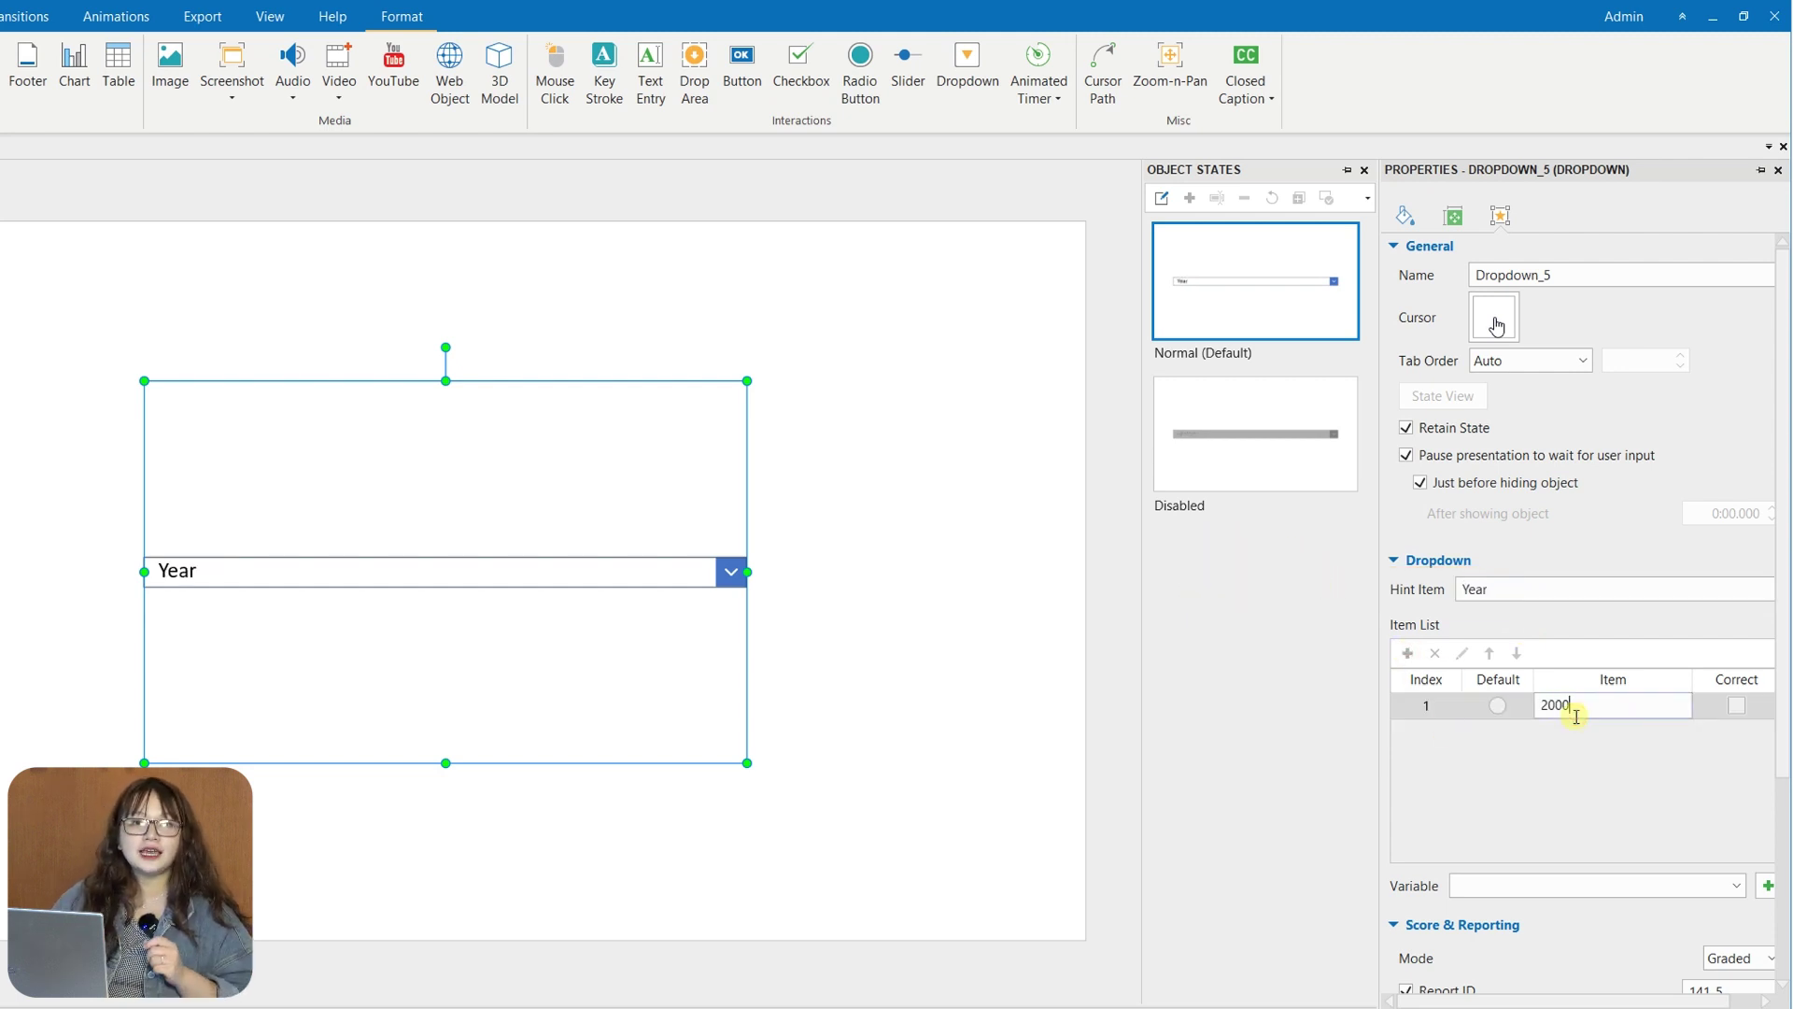
{"action": "type", "text": "2000"}
{"action": "left_click", "coordinate": [1443, 745]}
{"action": "left_click", "coordinate": [1407, 654]}
{"action": "type", "text": "1999"}
{"action": "left_click", "coordinate": [1407, 653]}
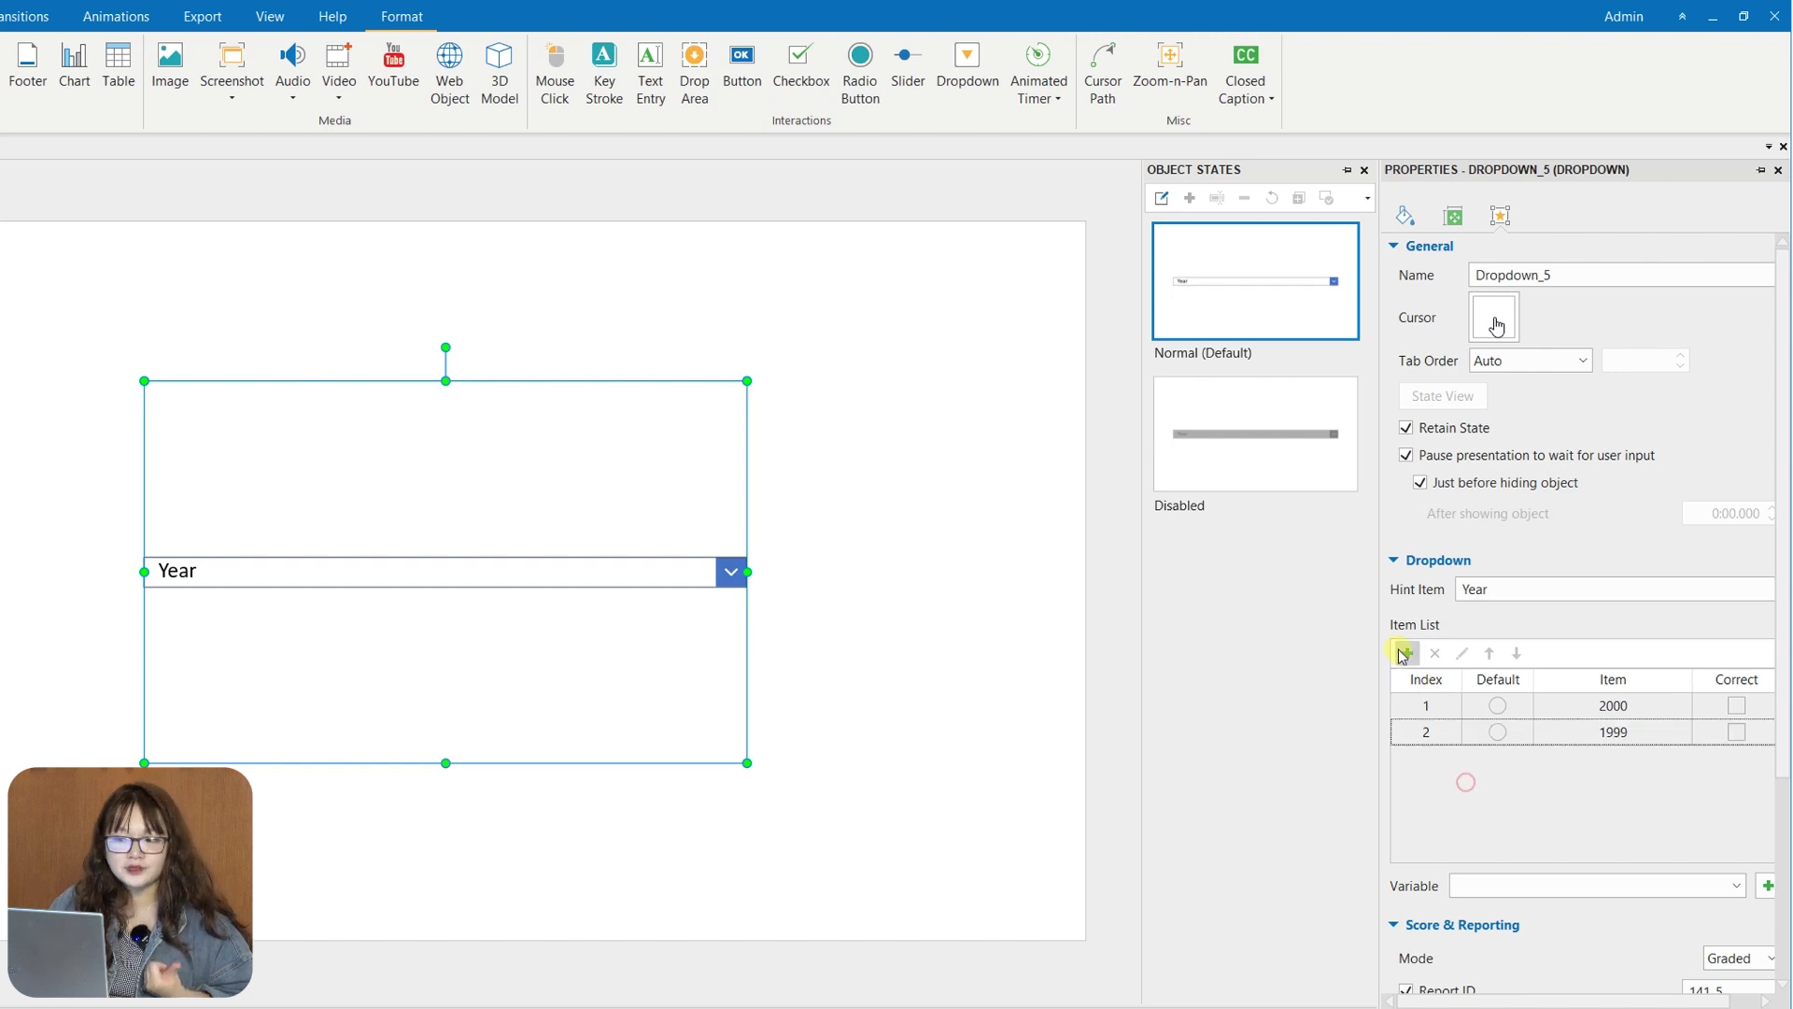
{"action": "type", "text": "1998"}
{"action": "left_click", "coordinate": [1407, 653]}
{"action": "type", "text": "1"}
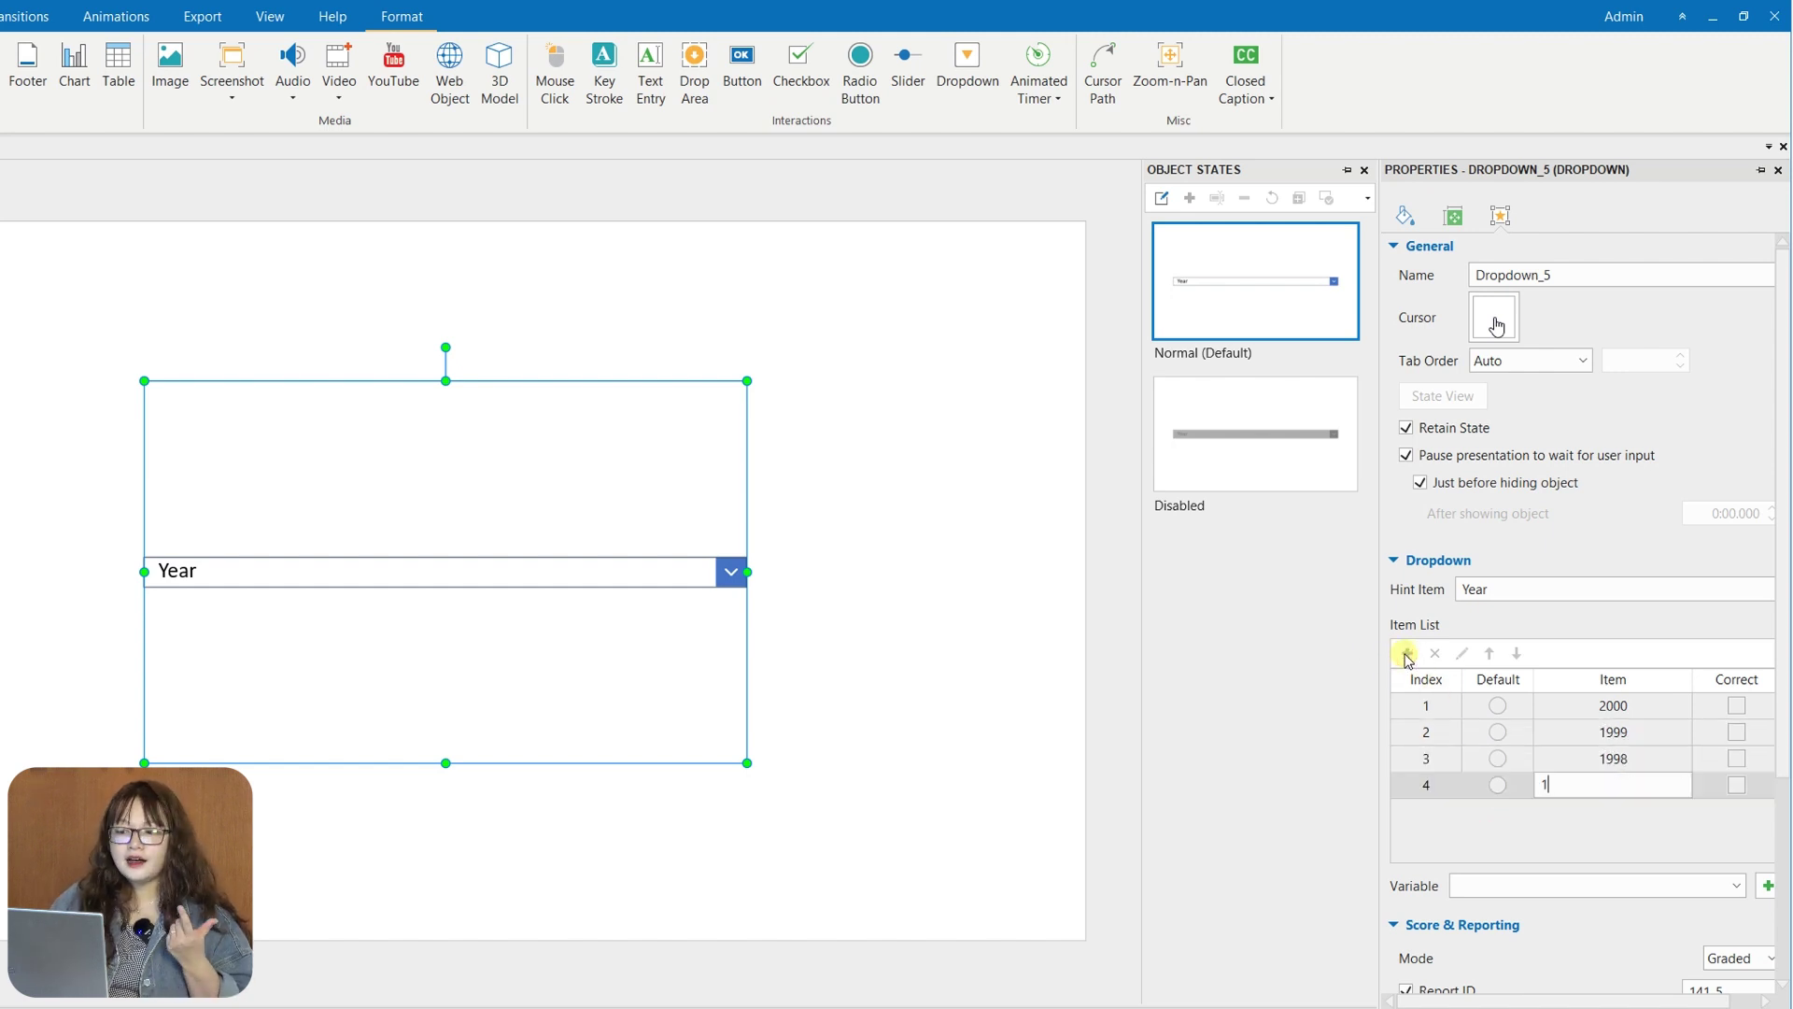
{"action": "type", "text": "997"}
{"action": "left_click", "coordinate": [1584, 832]}
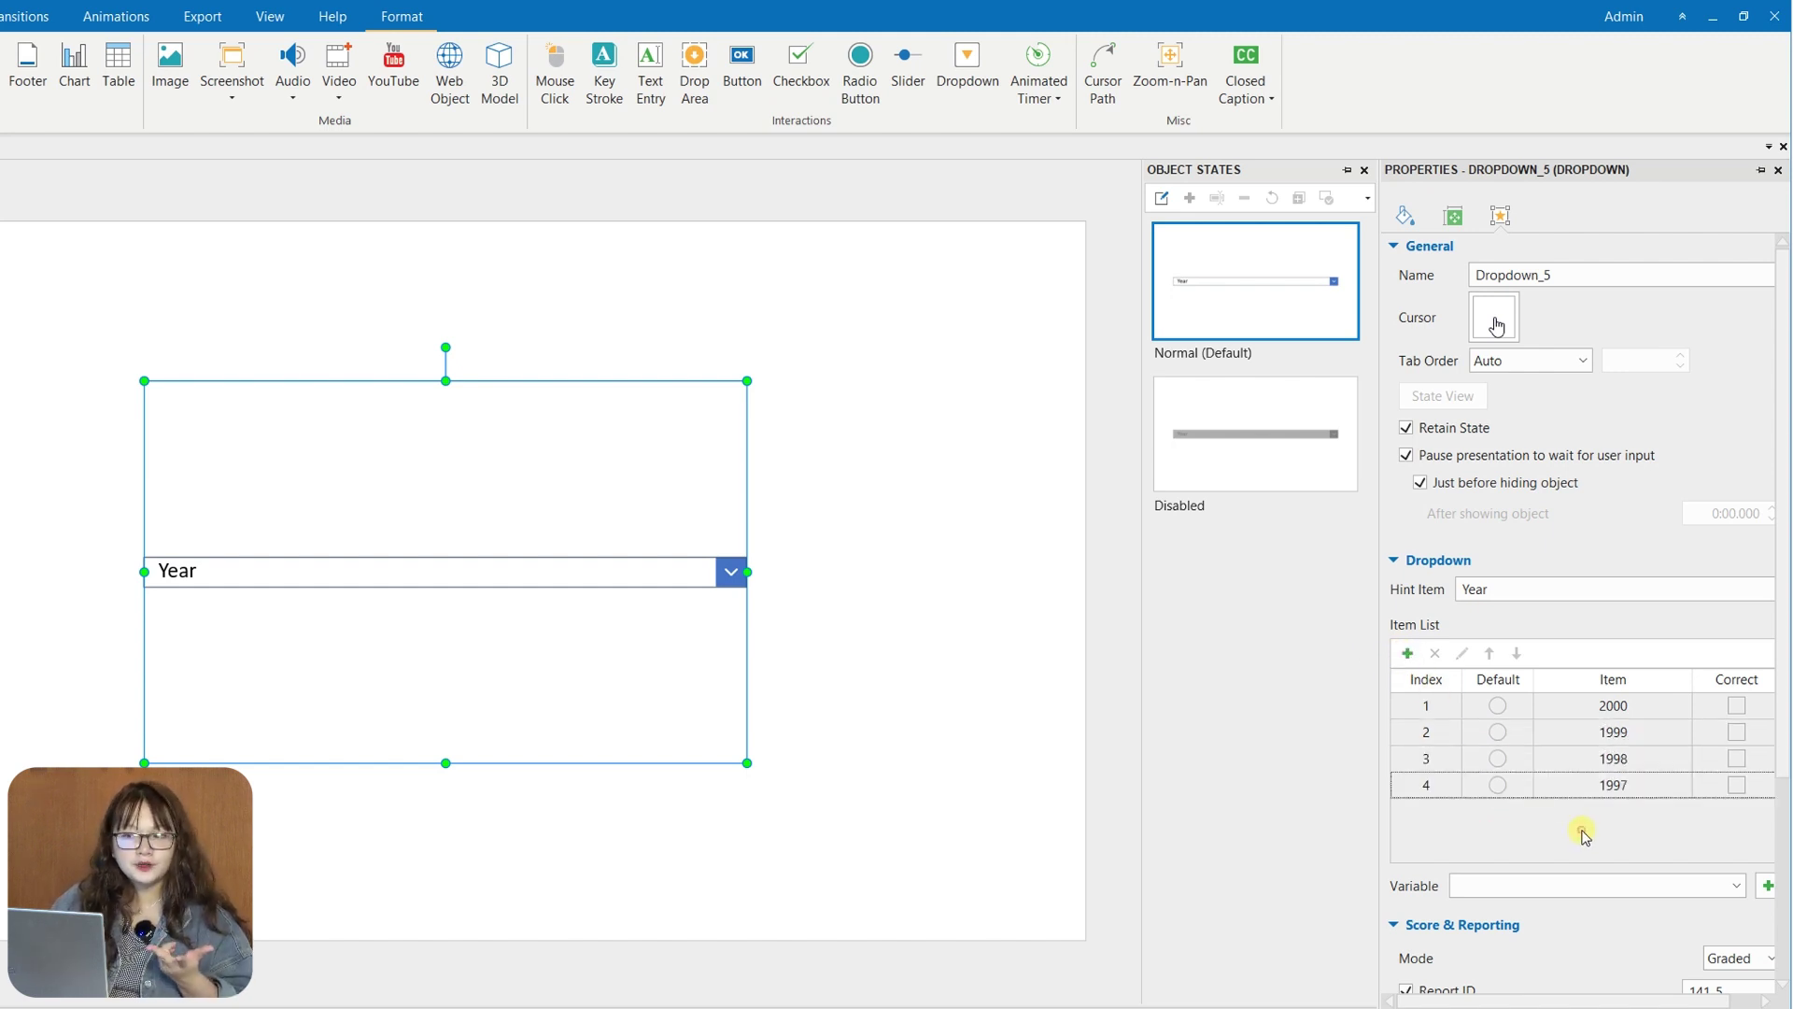
- Apply the green Dropdown Style and pick a year from it in a Practice preview
{"action": "left_click", "coordinate": [391, 16]}
{"action": "left_click", "coordinate": [414, 68]}
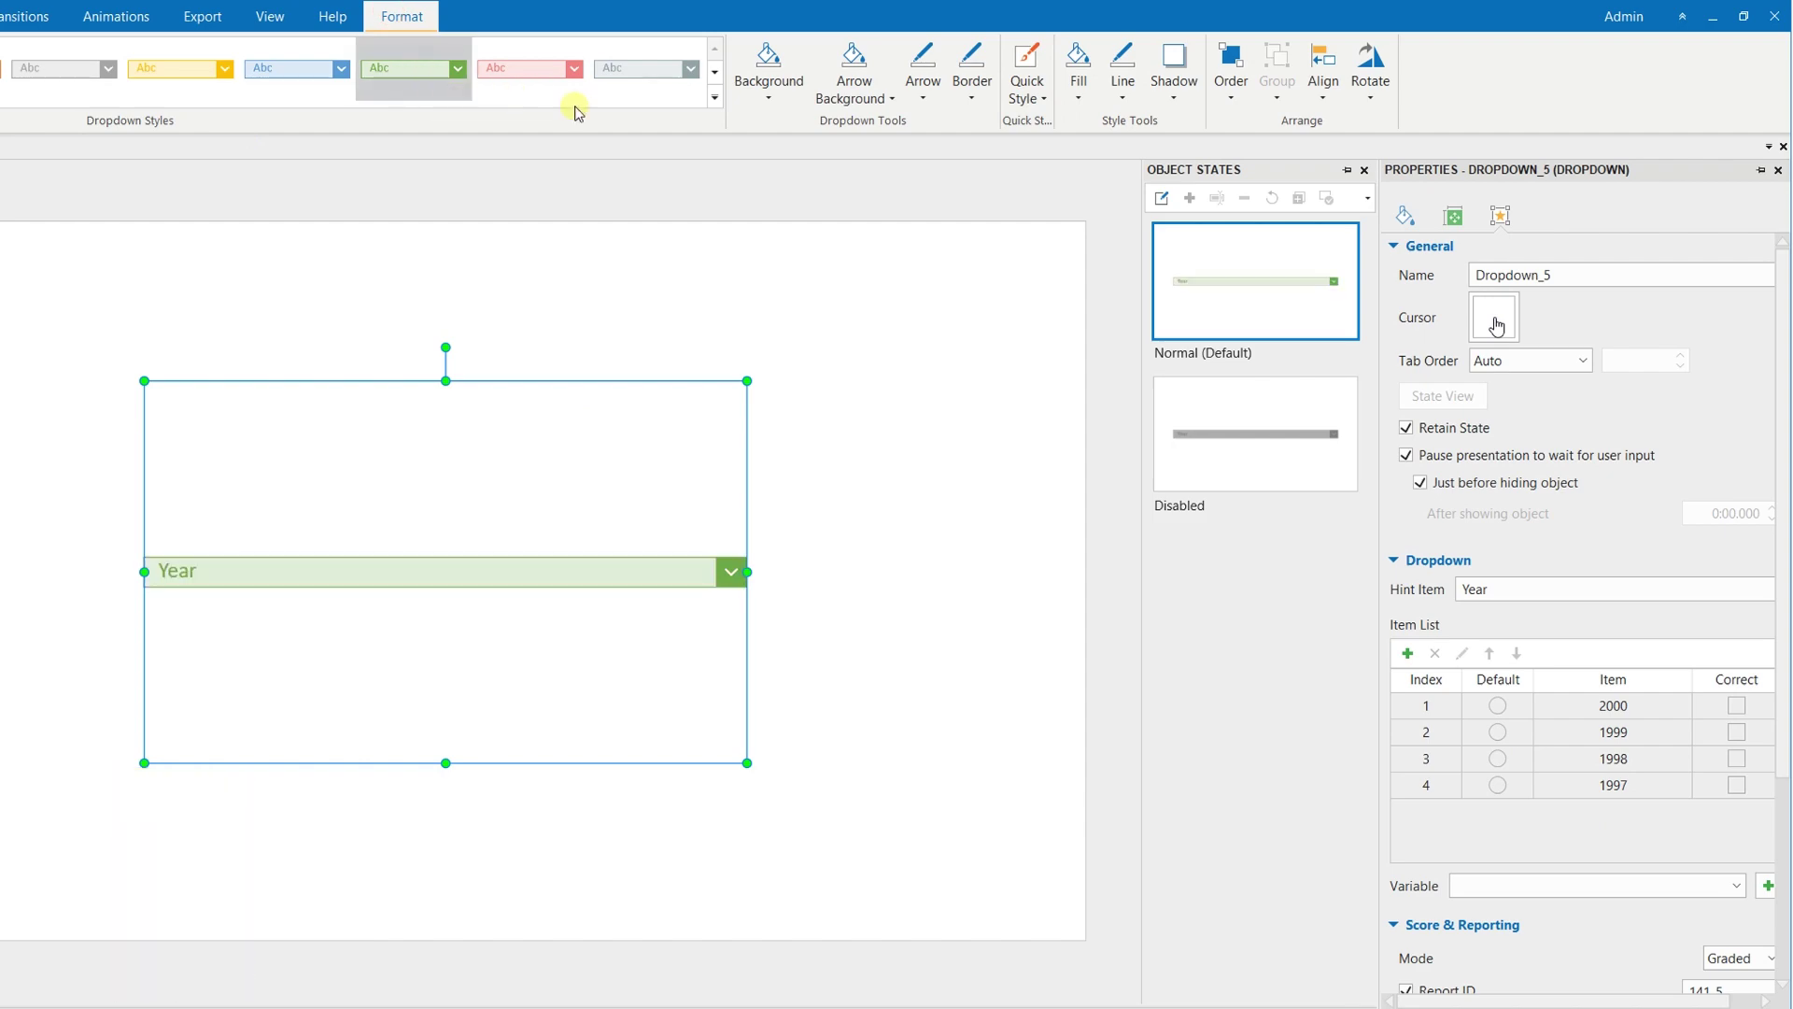
{"action": "left_click", "coordinate": [1069, 105]}
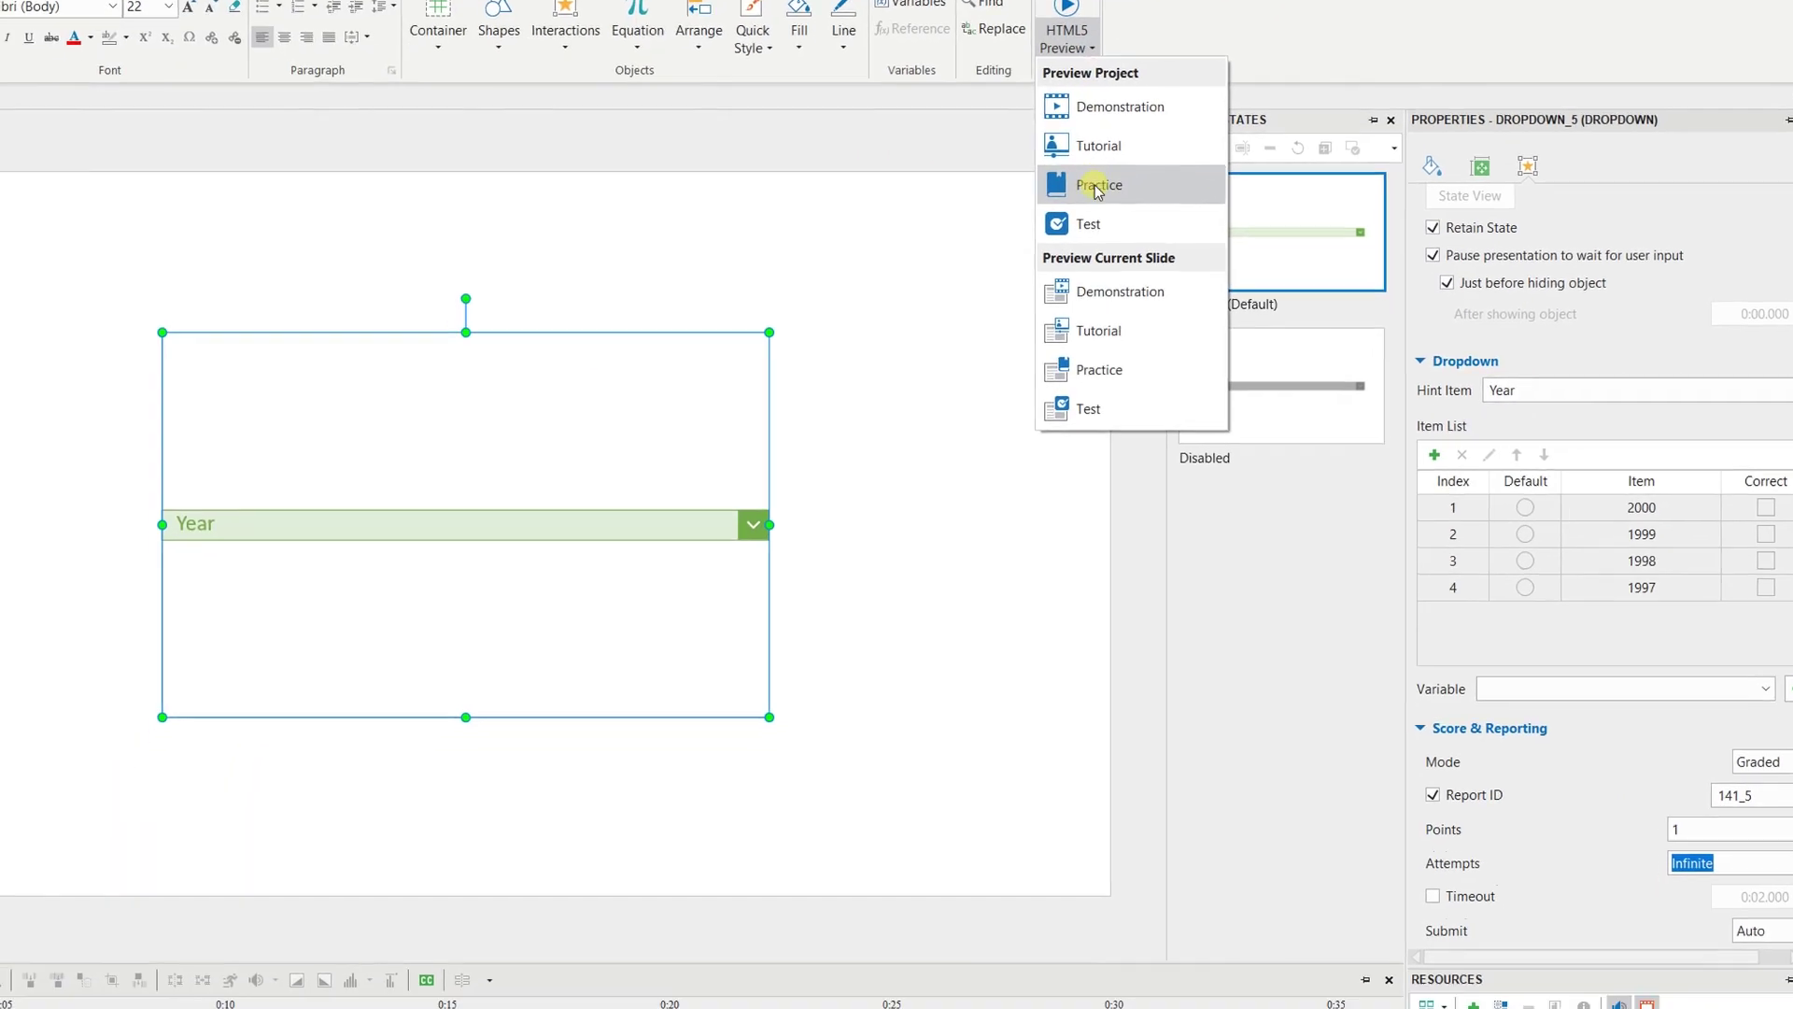
{"action": "left_click", "coordinate": [1084, 180]}
{"action": "left_click", "coordinate": [1403, 458]}
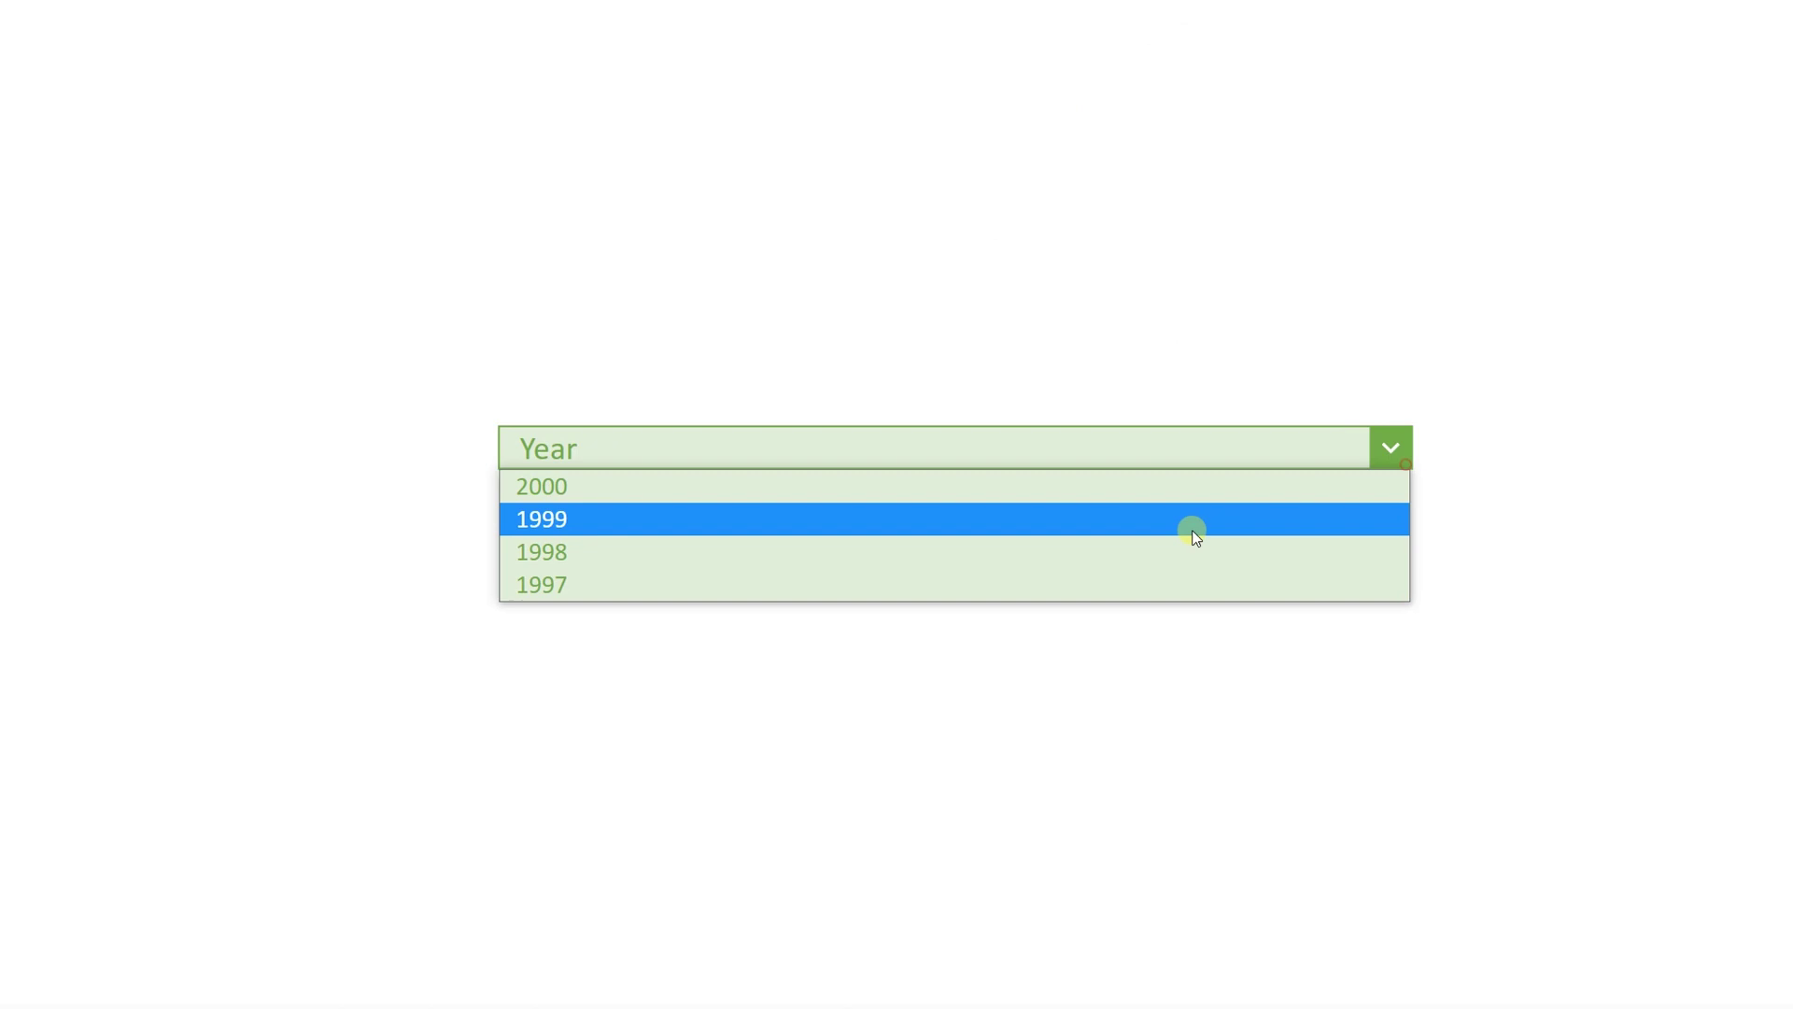
{"action": "left_click", "coordinate": [1102, 536]}
- Answer Brunei (1984), Vietnam (1995), Laos and Myanmar (1997), Cambodia (1999), then submit
{"action": "left_click", "coordinate": [1358, 451]}
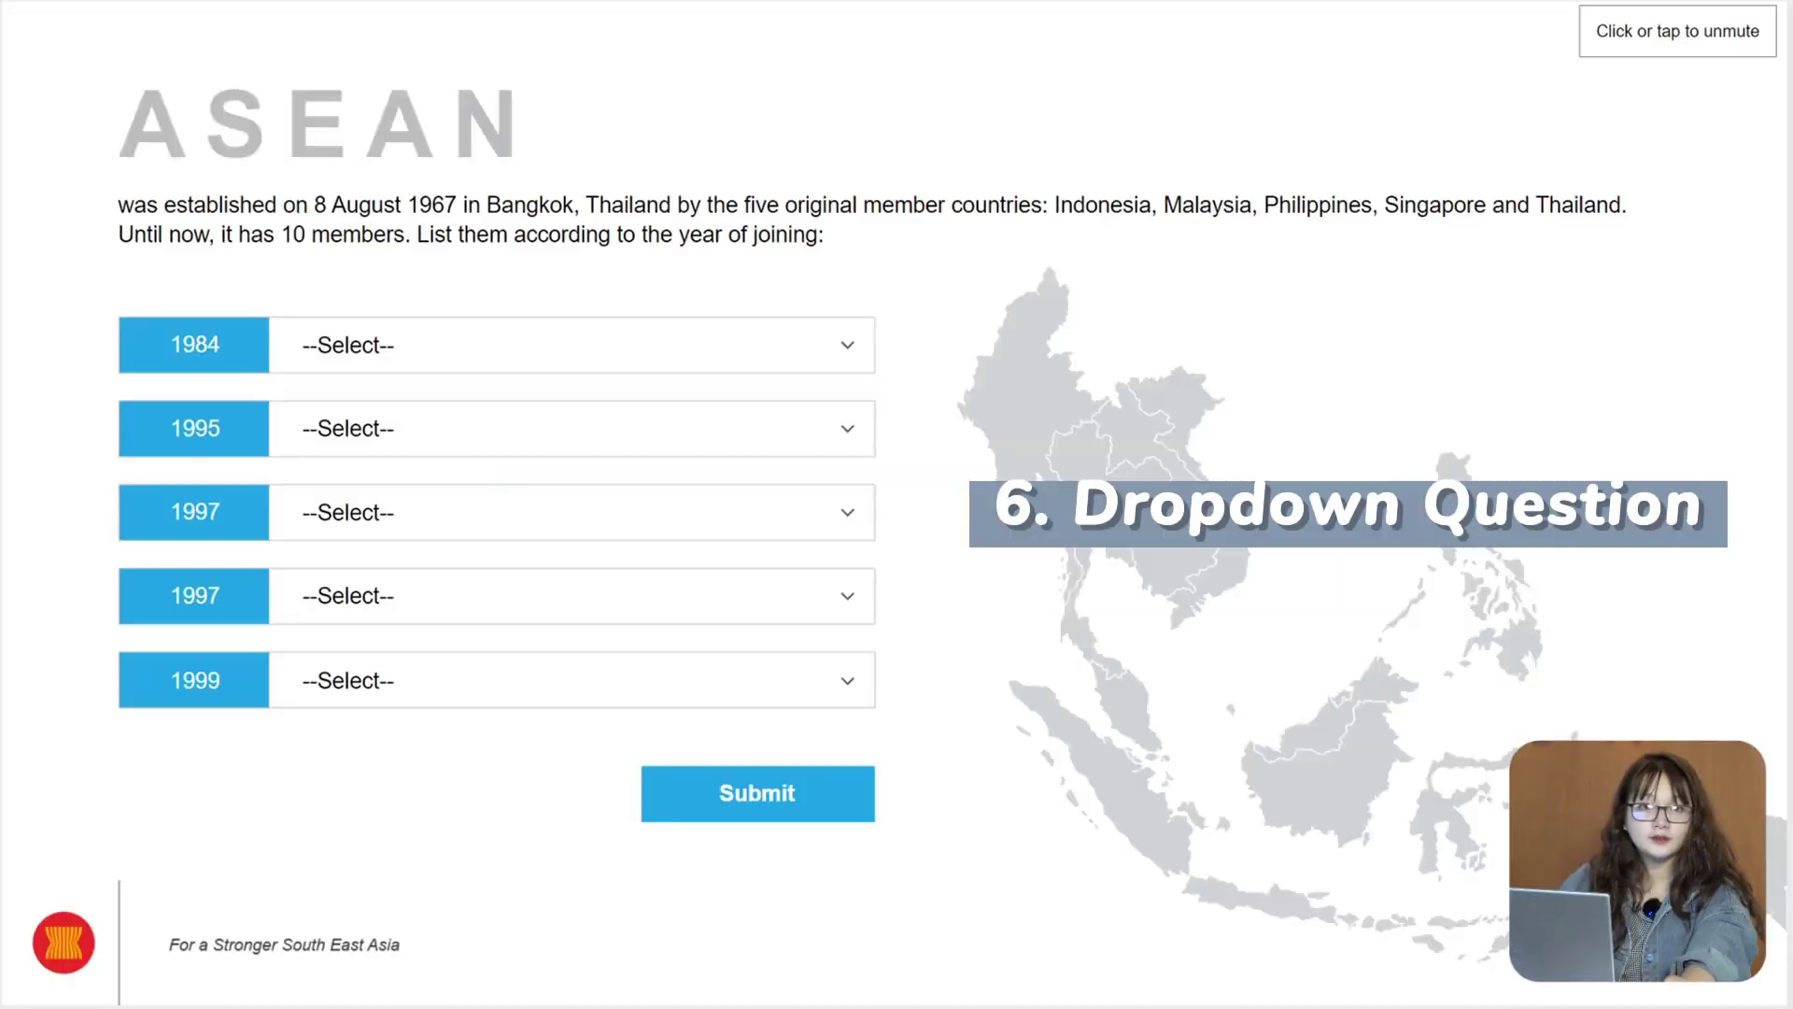
{"action": "left_click", "coordinate": [666, 352]}
{"action": "left_click", "coordinate": [662, 372]}
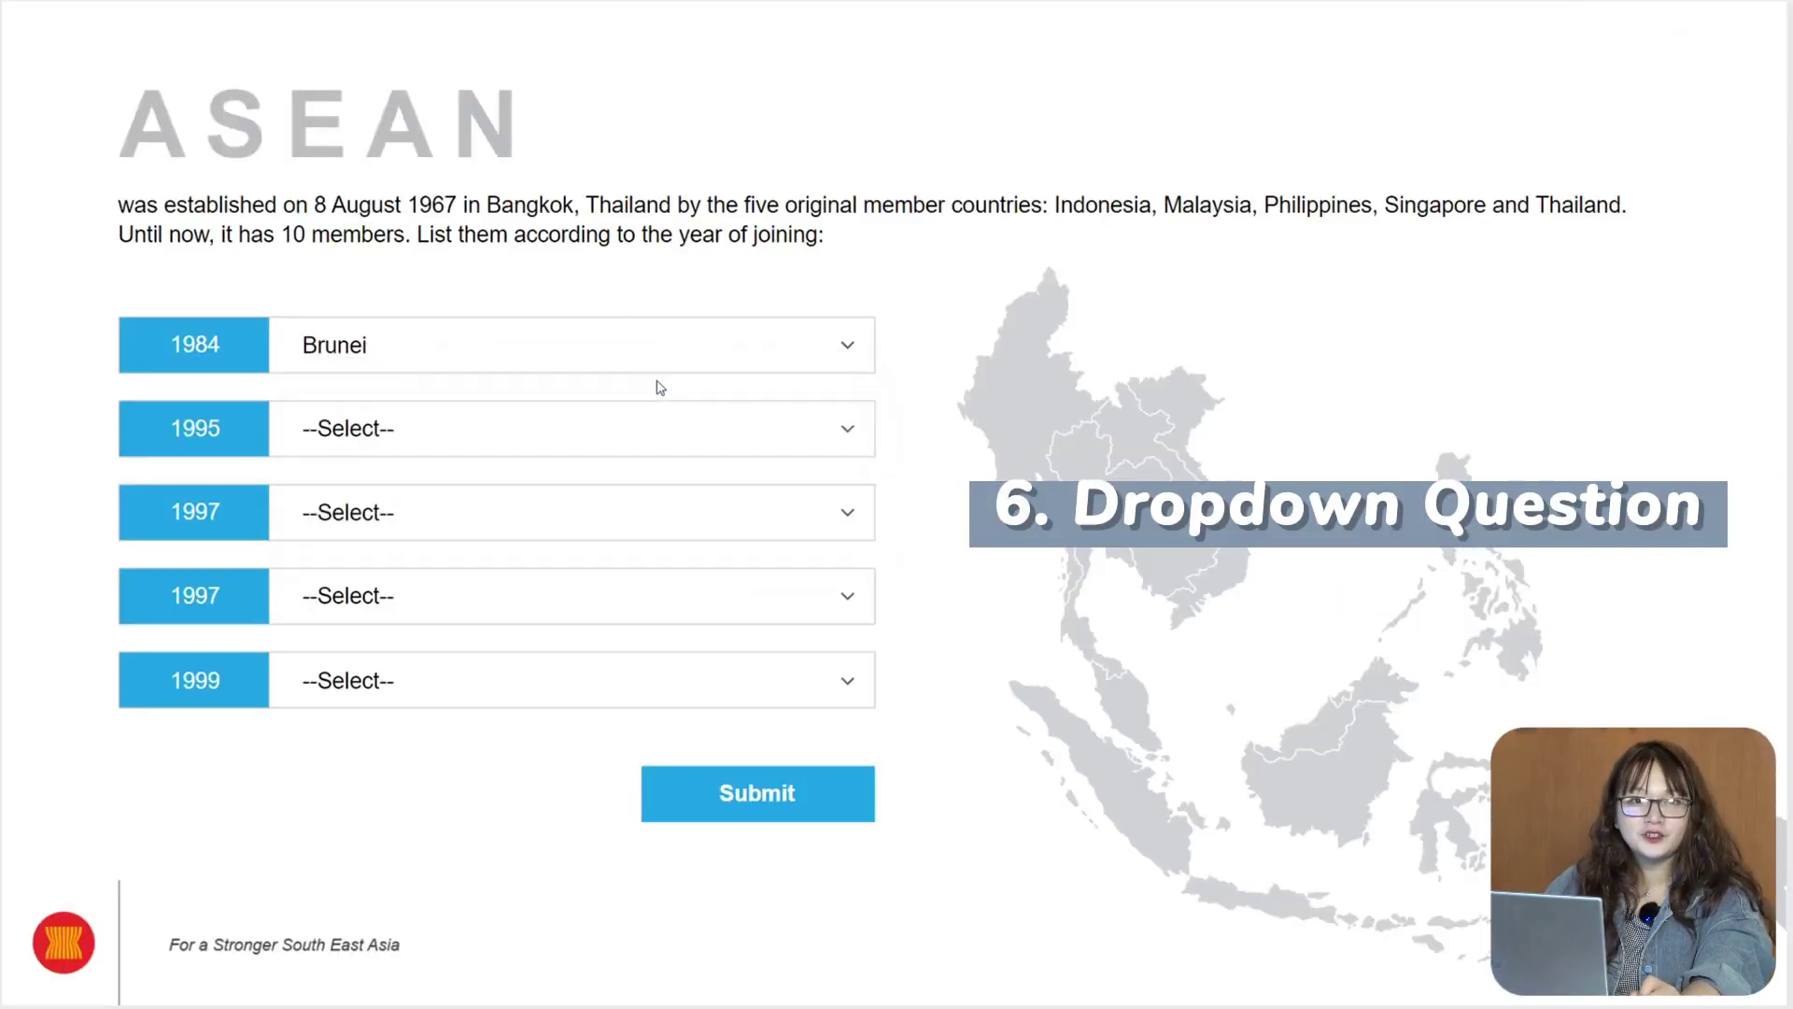
{"action": "left_click", "coordinate": [648, 428]}
{"action": "left_click", "coordinate": [607, 581]}
{"action": "left_click", "coordinate": [616, 510]}
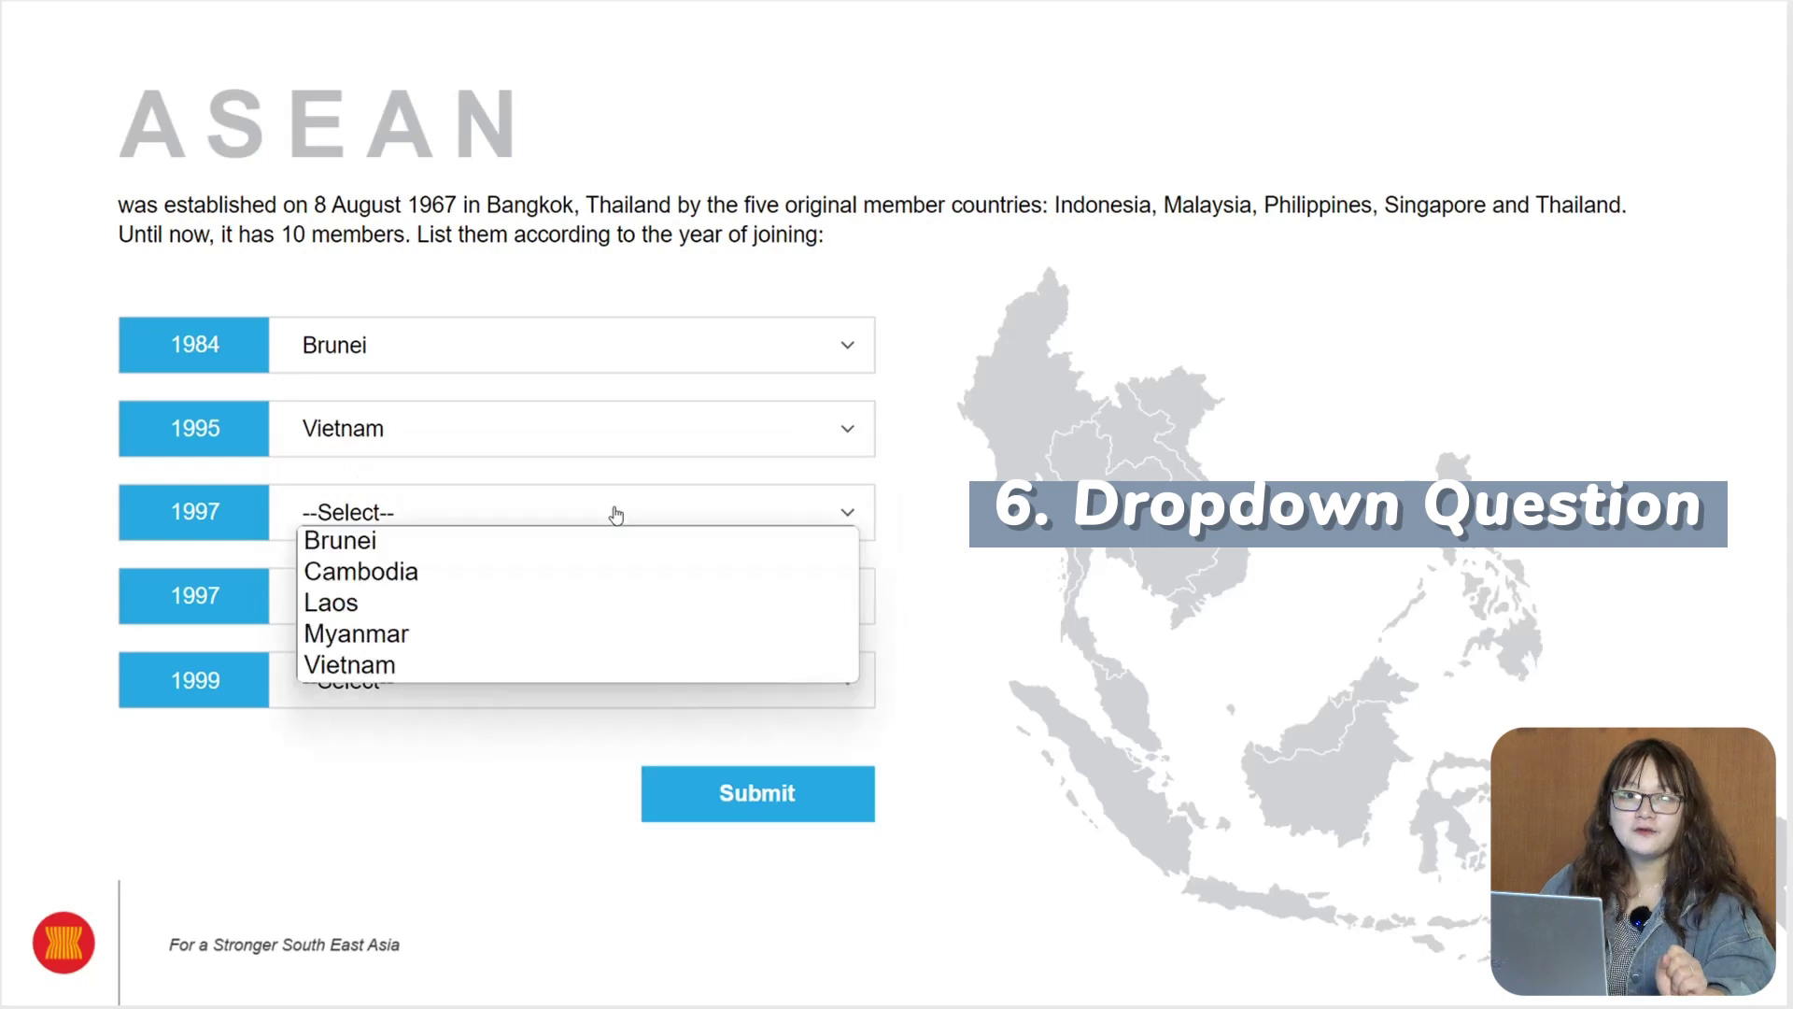
{"action": "left_click", "coordinate": [590, 602]}
{"action": "left_click", "coordinate": [590, 603]}
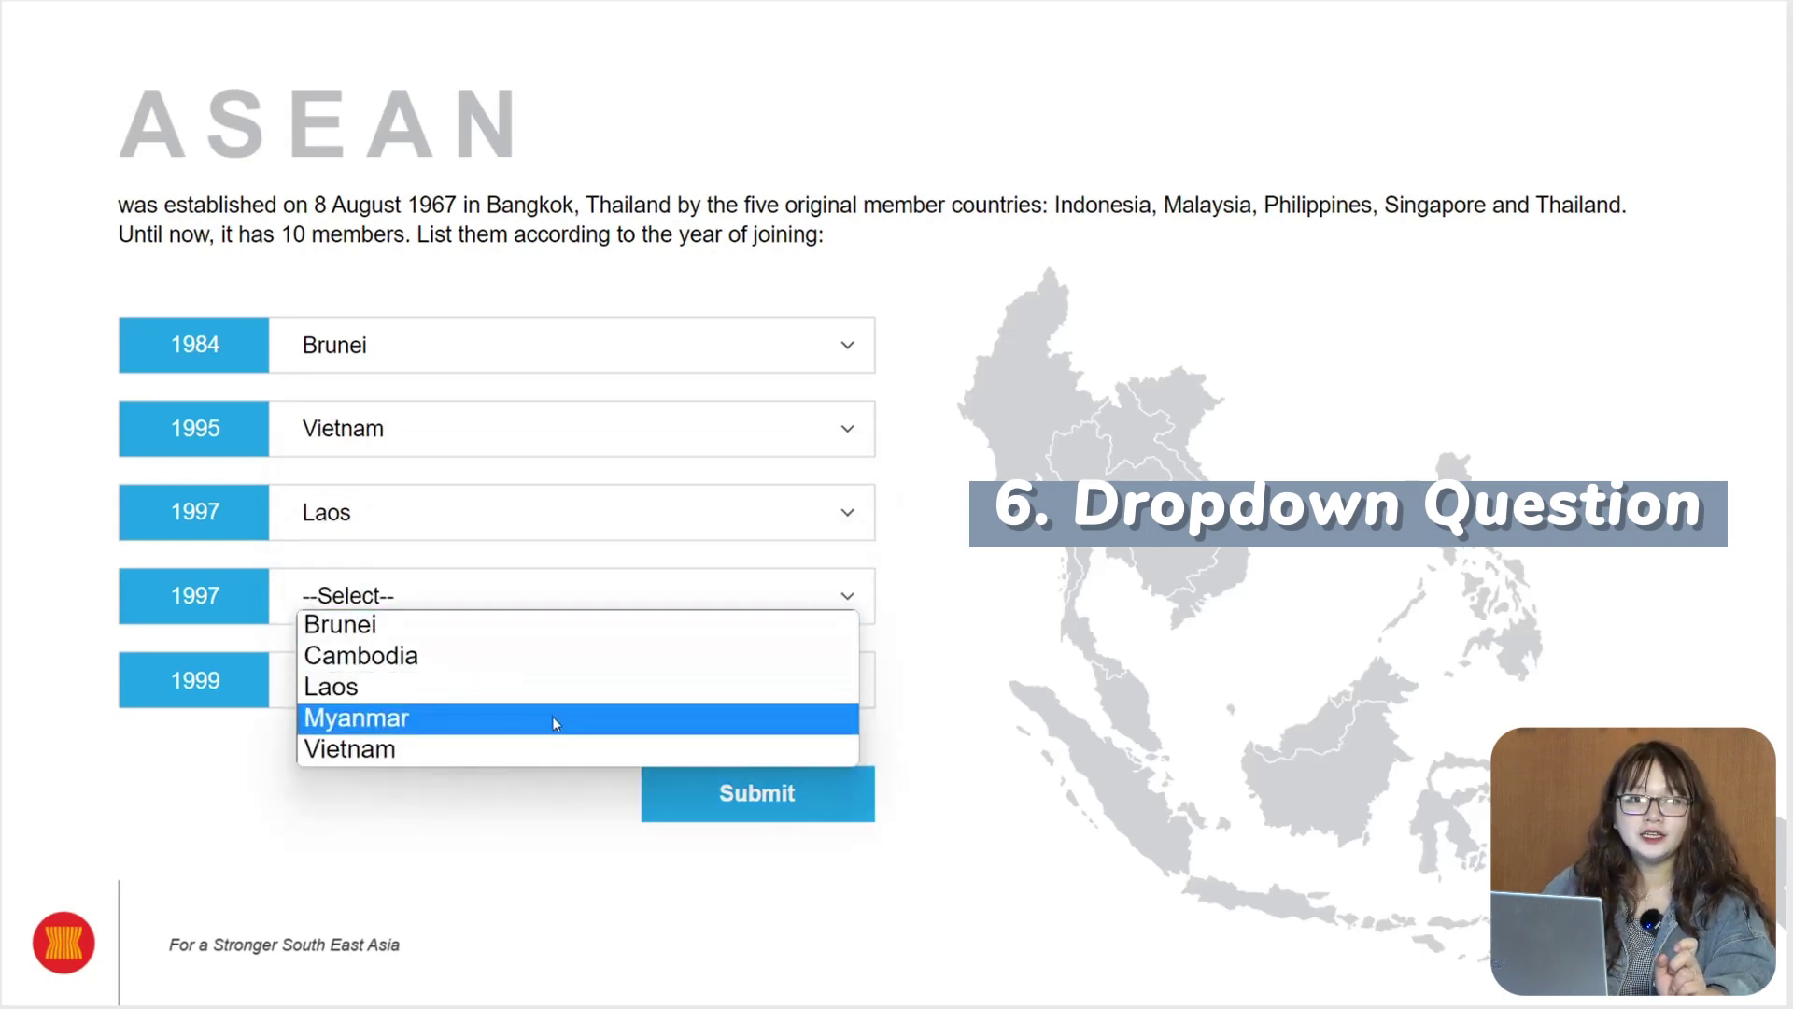
{"action": "left_click", "coordinate": [552, 715]}
{"action": "left_click", "coordinate": [553, 689]}
{"action": "left_click", "coordinate": [552, 741]}
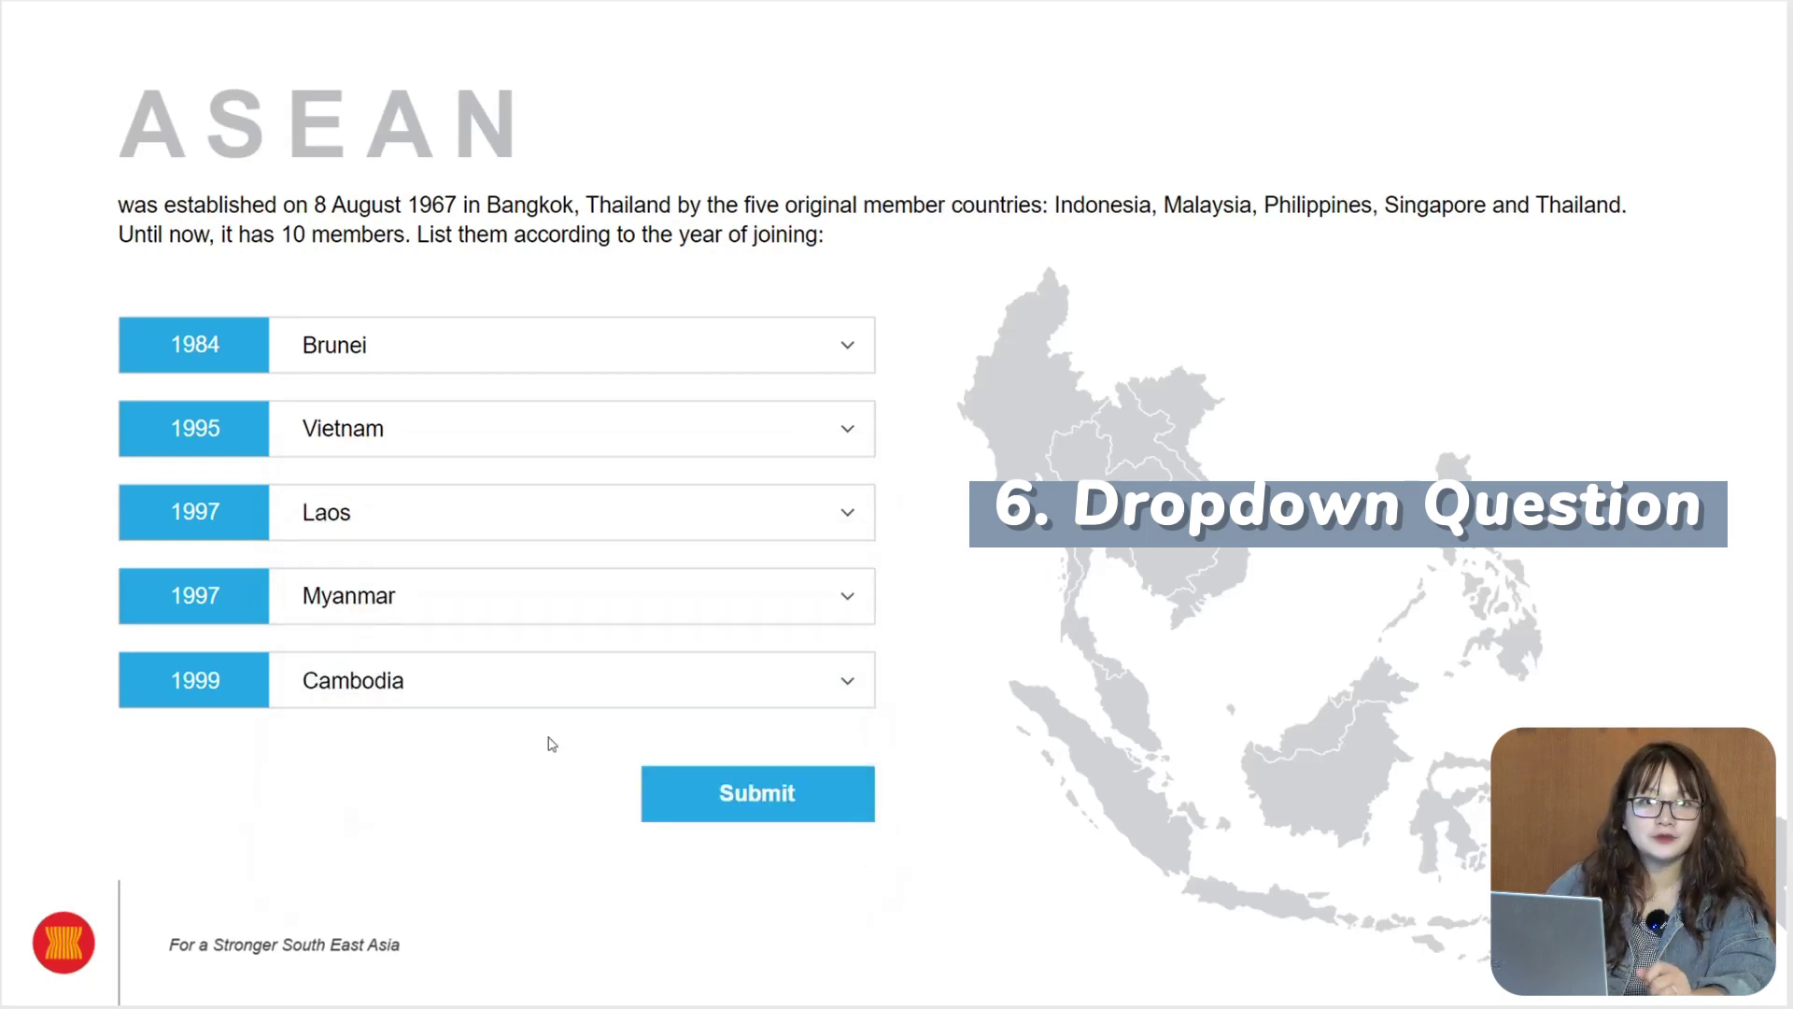
{"action": "left_click", "coordinate": [764, 809]}
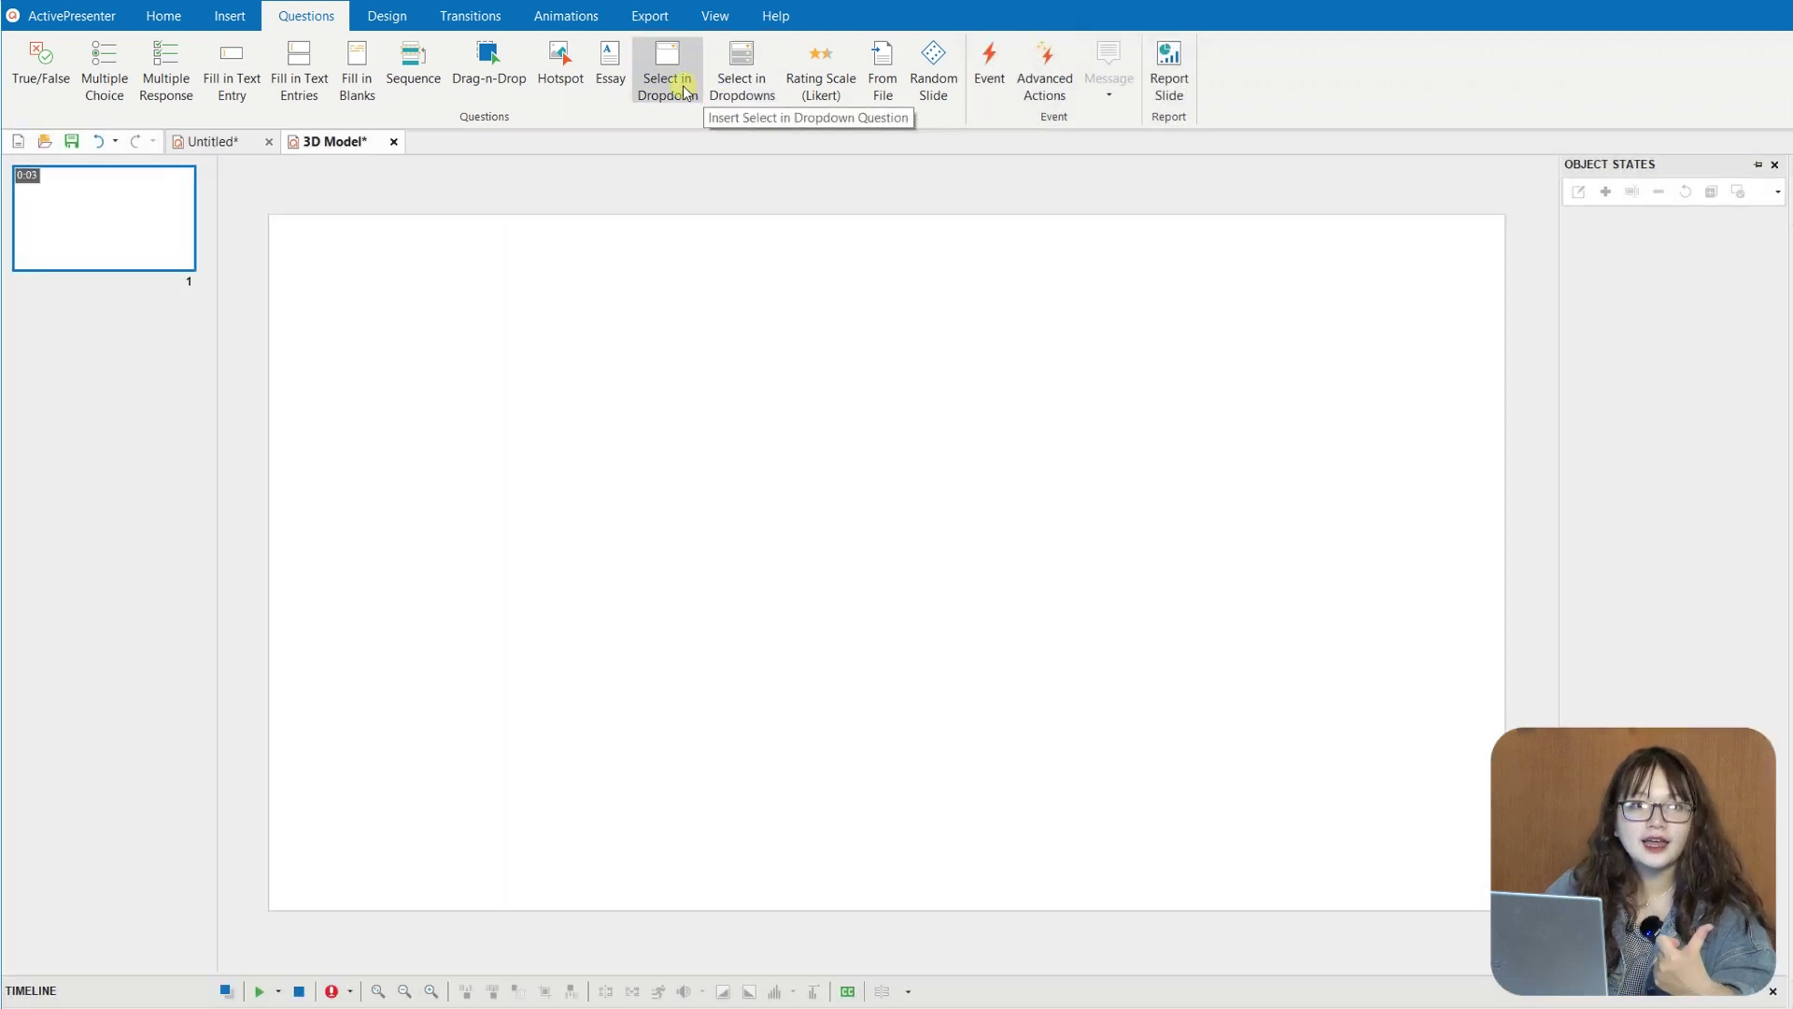
- Add a dropdown question slide with items 2000, 1999, 1998 and begin the title 'Wh'
{"action": "left_click", "coordinate": [684, 90]}
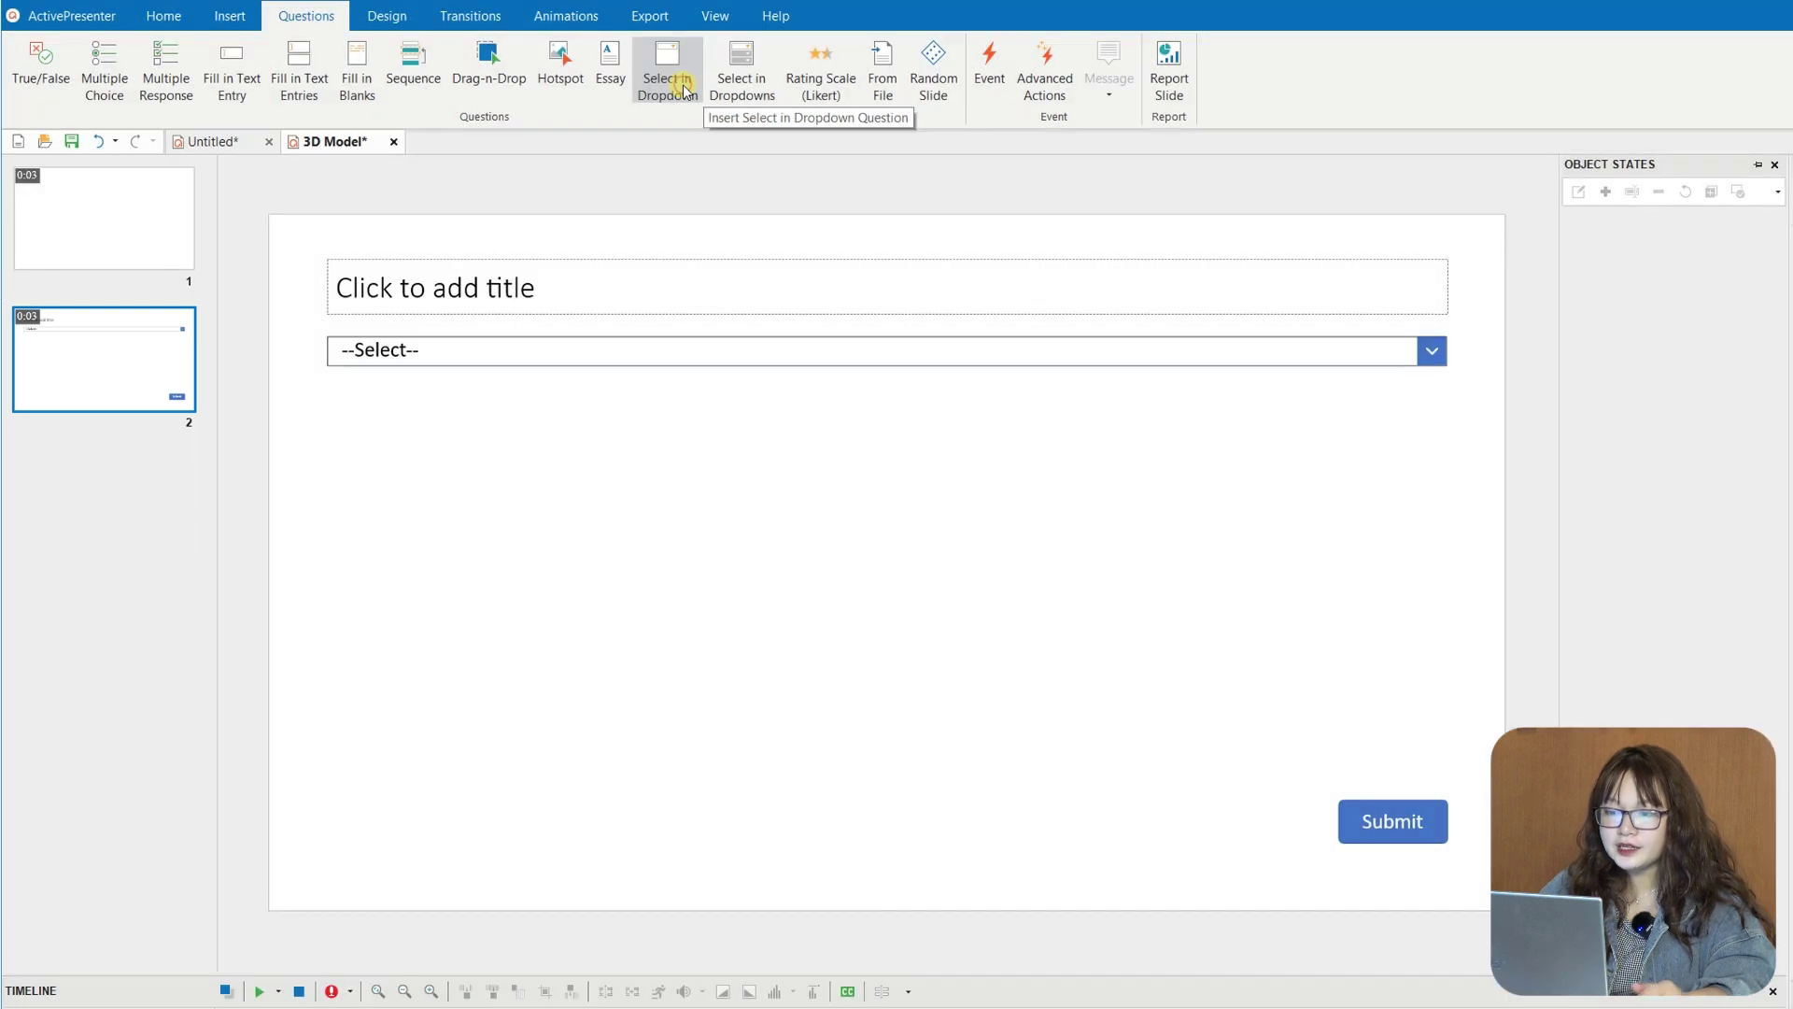
{"action": "left_click", "coordinate": [1304, 359]}
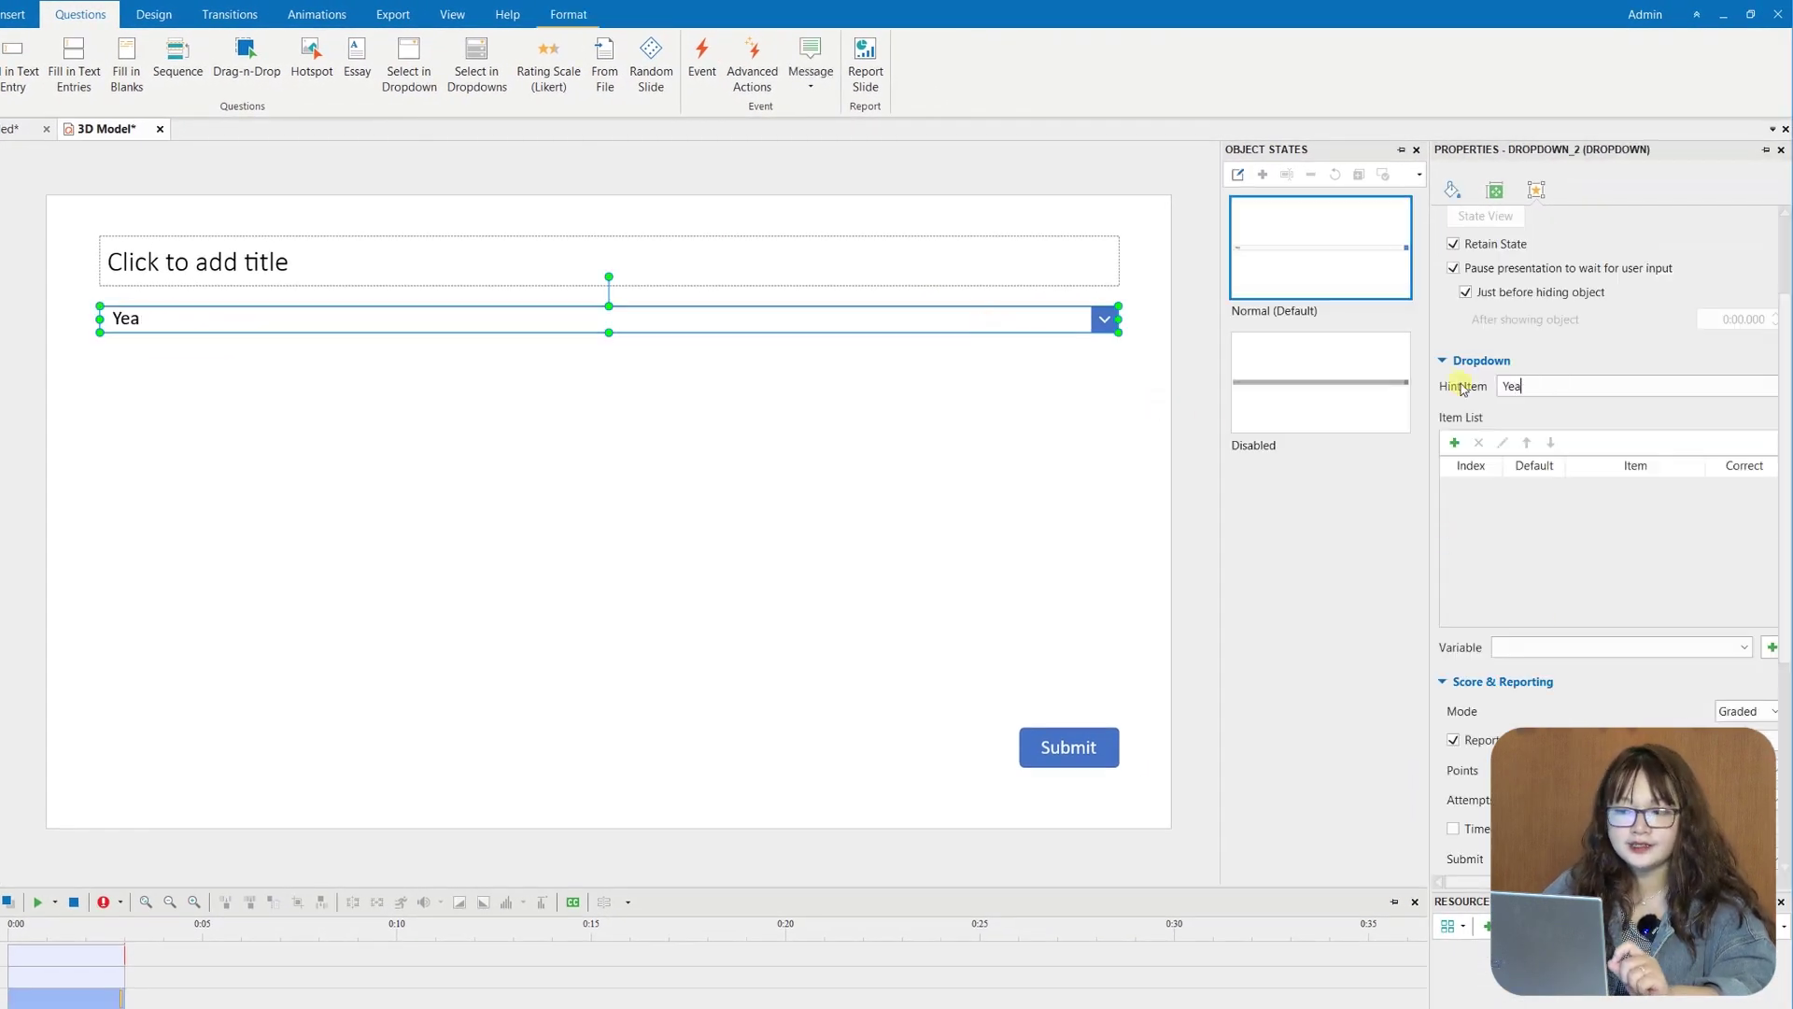
{"action": "left_click", "coordinate": [1453, 444]}
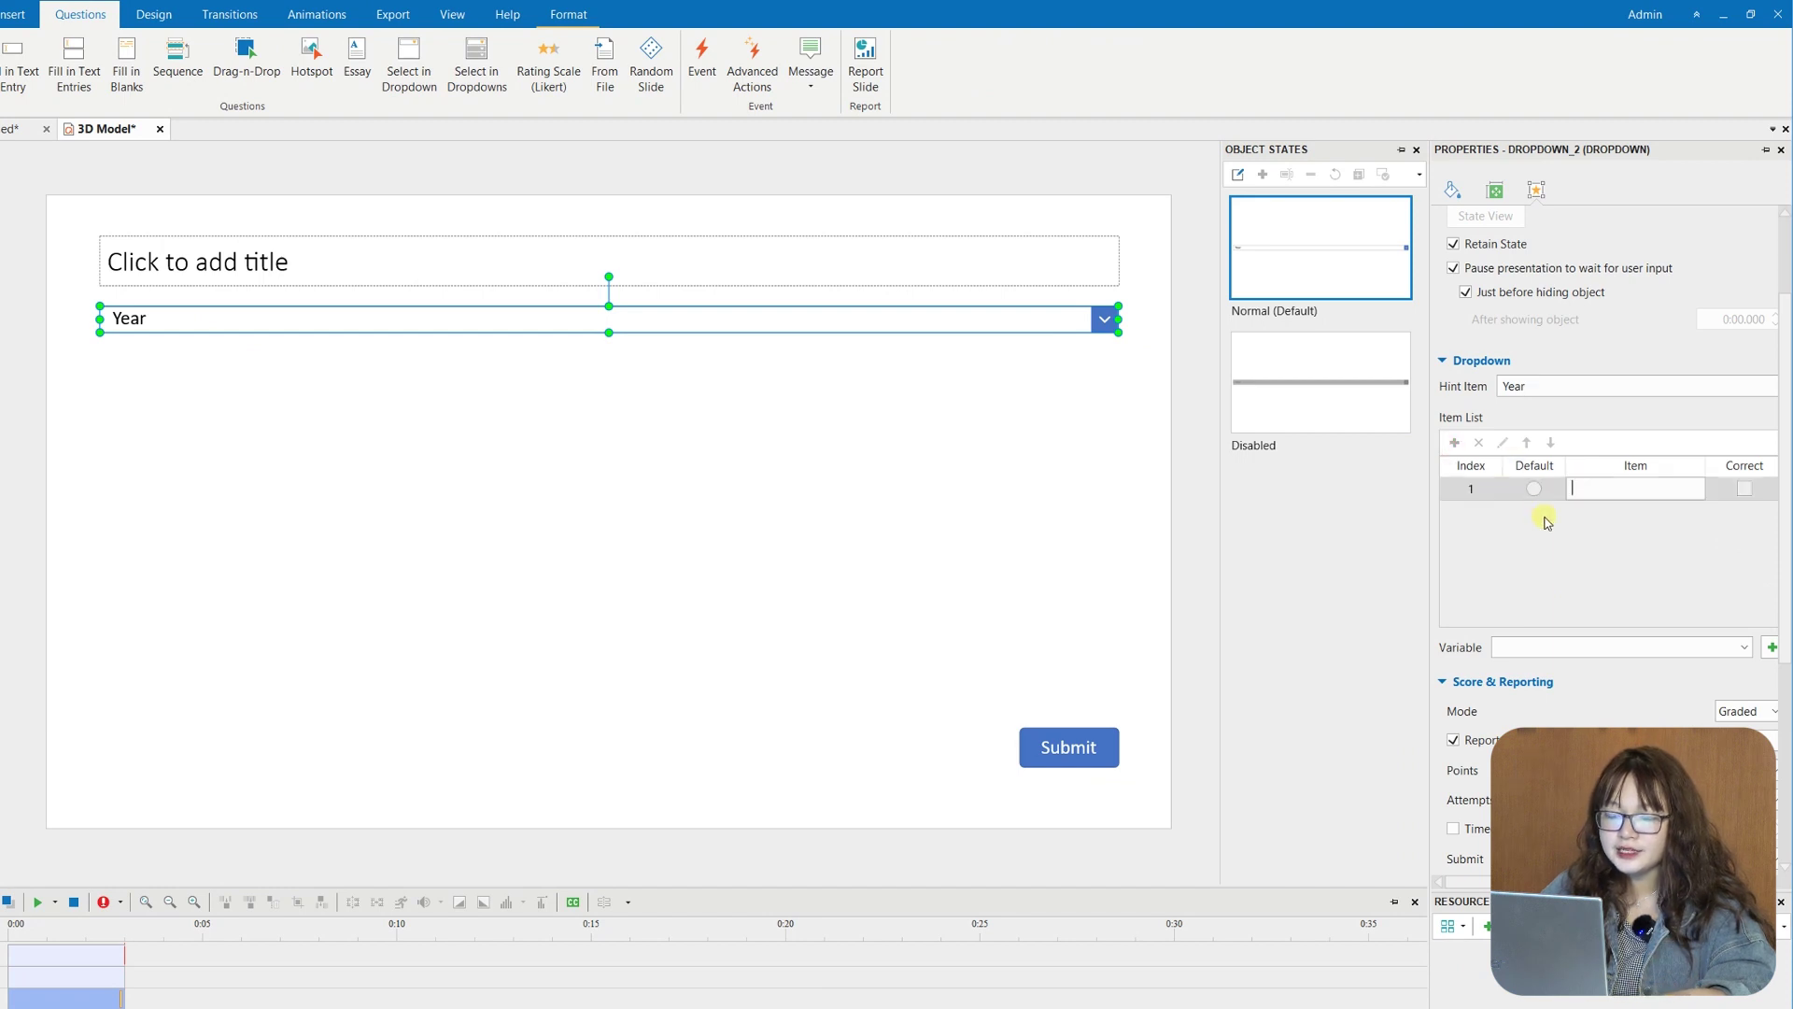
{"action": "left_click", "coordinate": [1469, 498]}
{"action": "left_click", "coordinate": [1453, 443]}
{"action": "type", "text": "1999"}
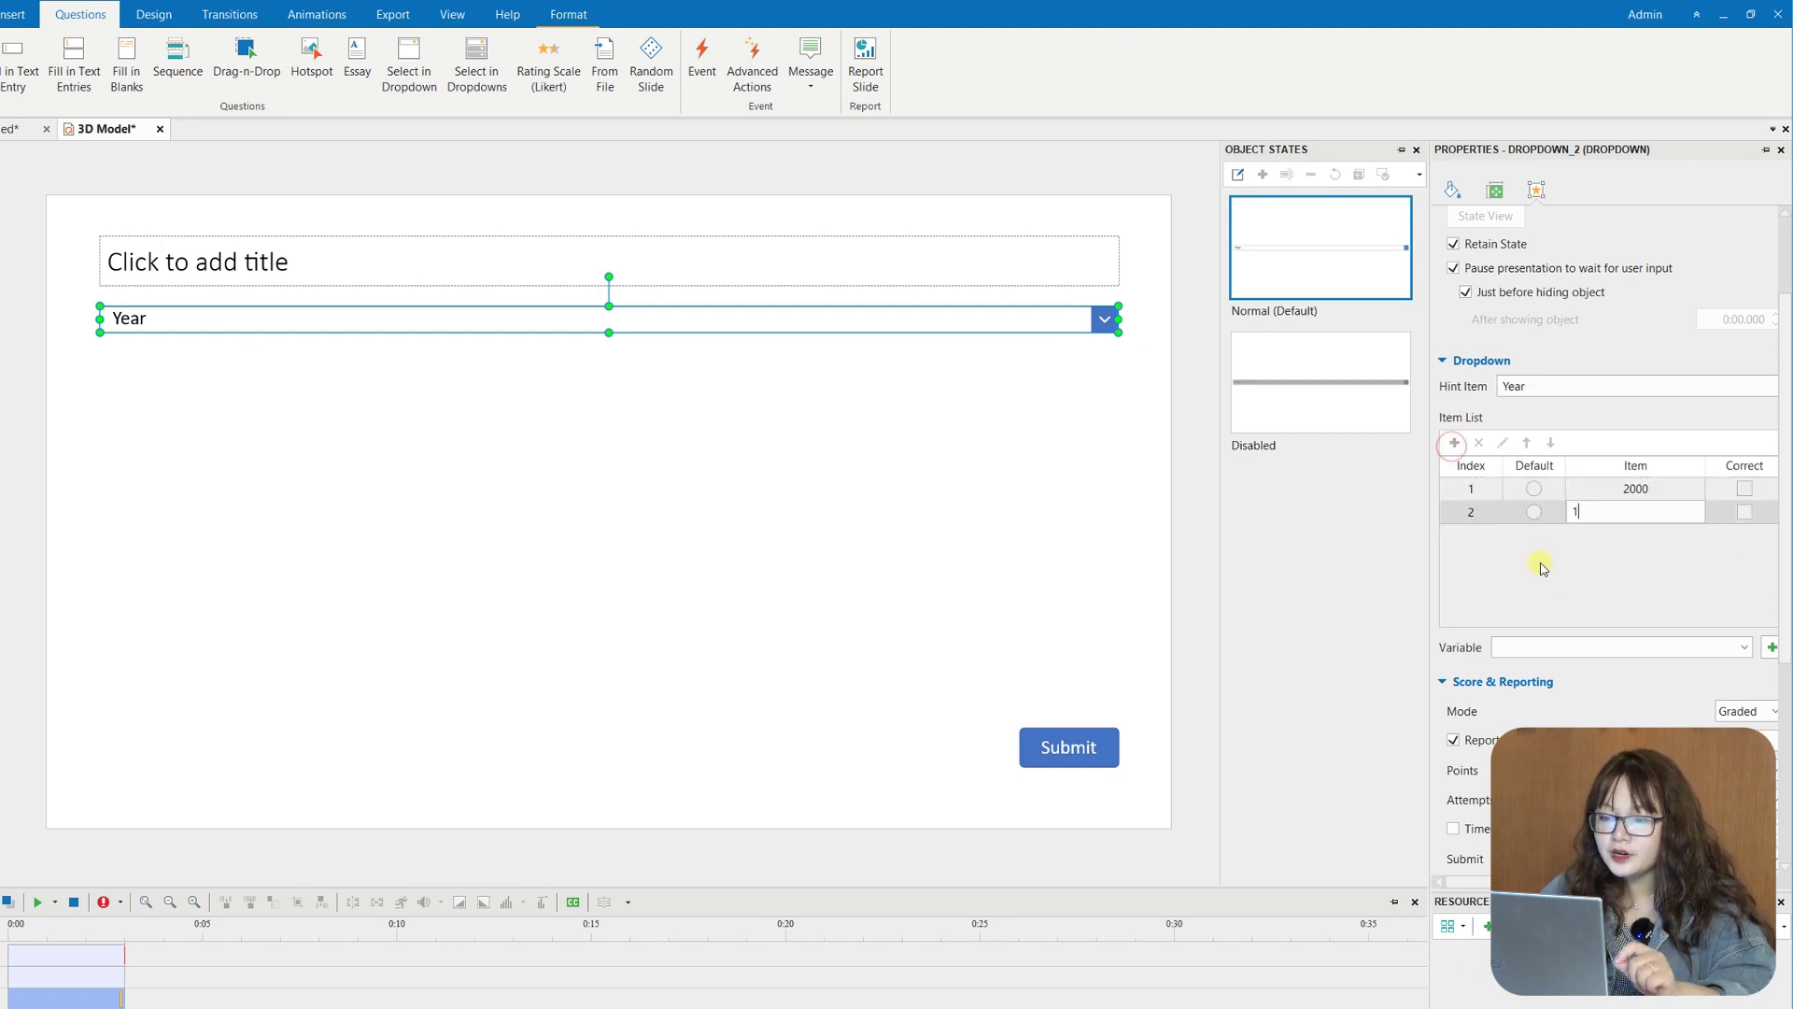
{"action": "left_click", "coordinate": [1468, 471]}
{"action": "left_click", "coordinate": [1453, 443]}
{"action": "type", "text": "1998"}
{"action": "left_click", "coordinate": [496, 264]}
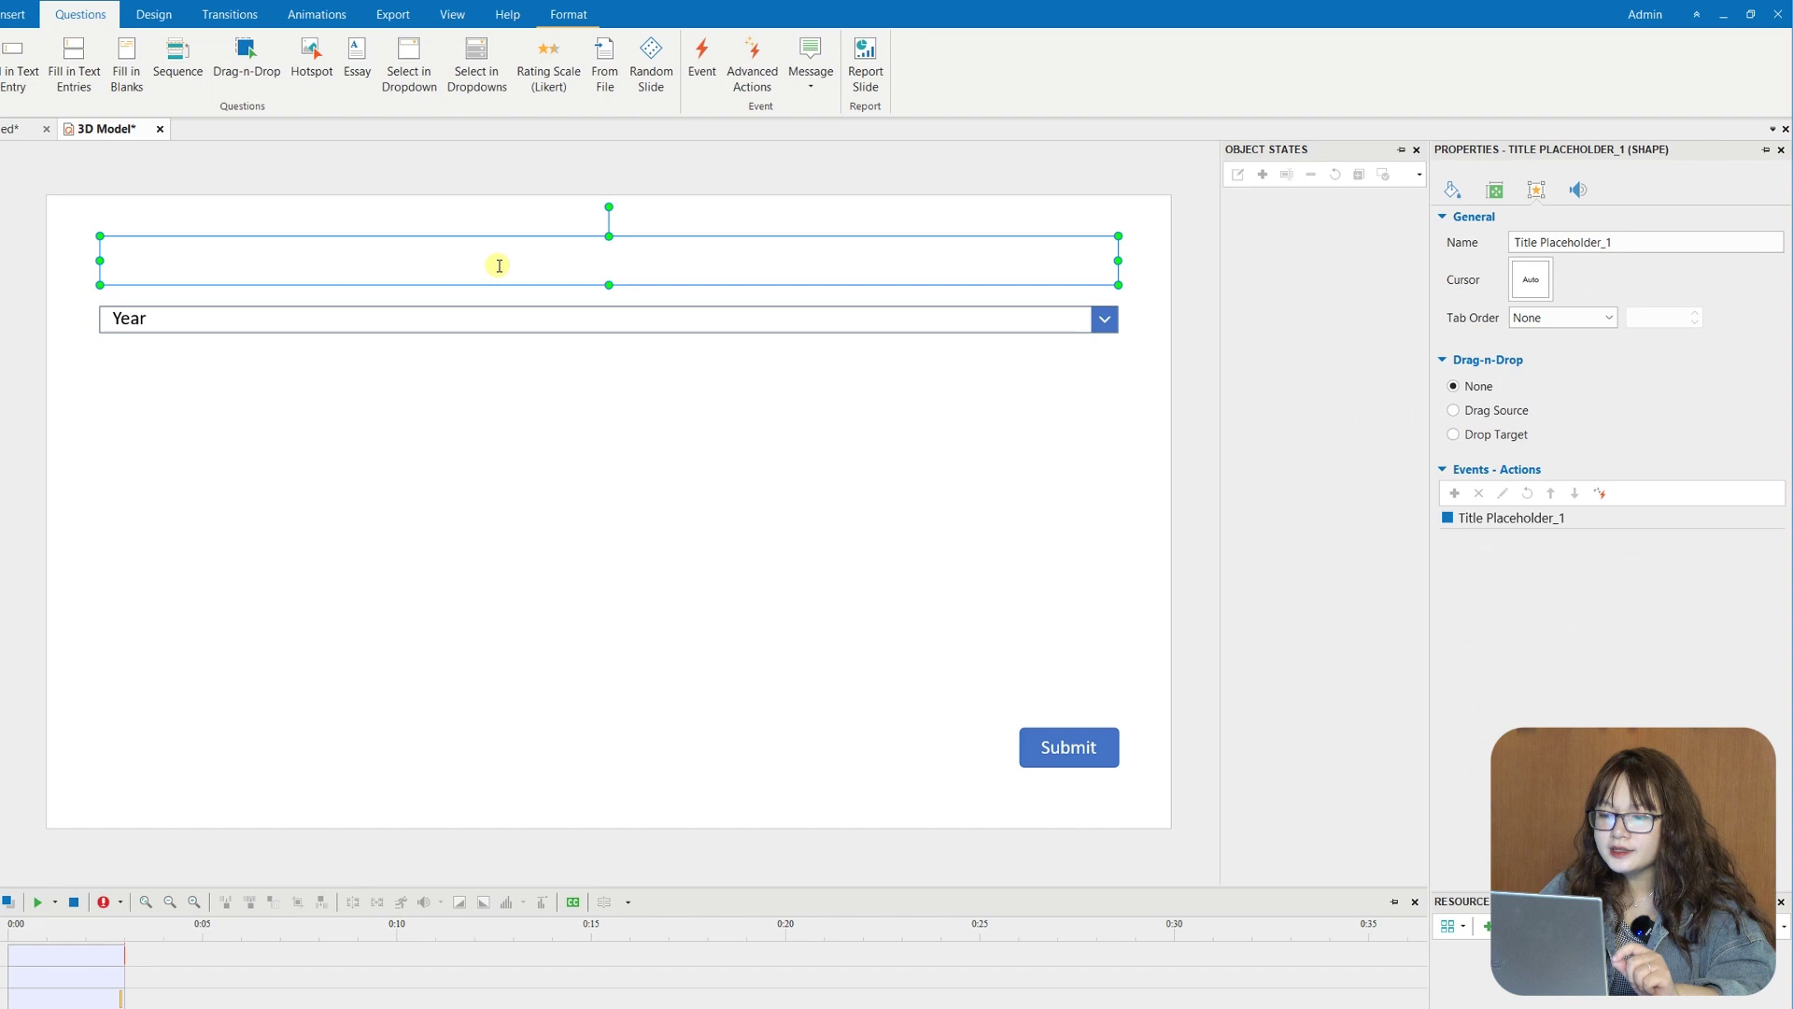
{"action": "type", "text": "Wh"}
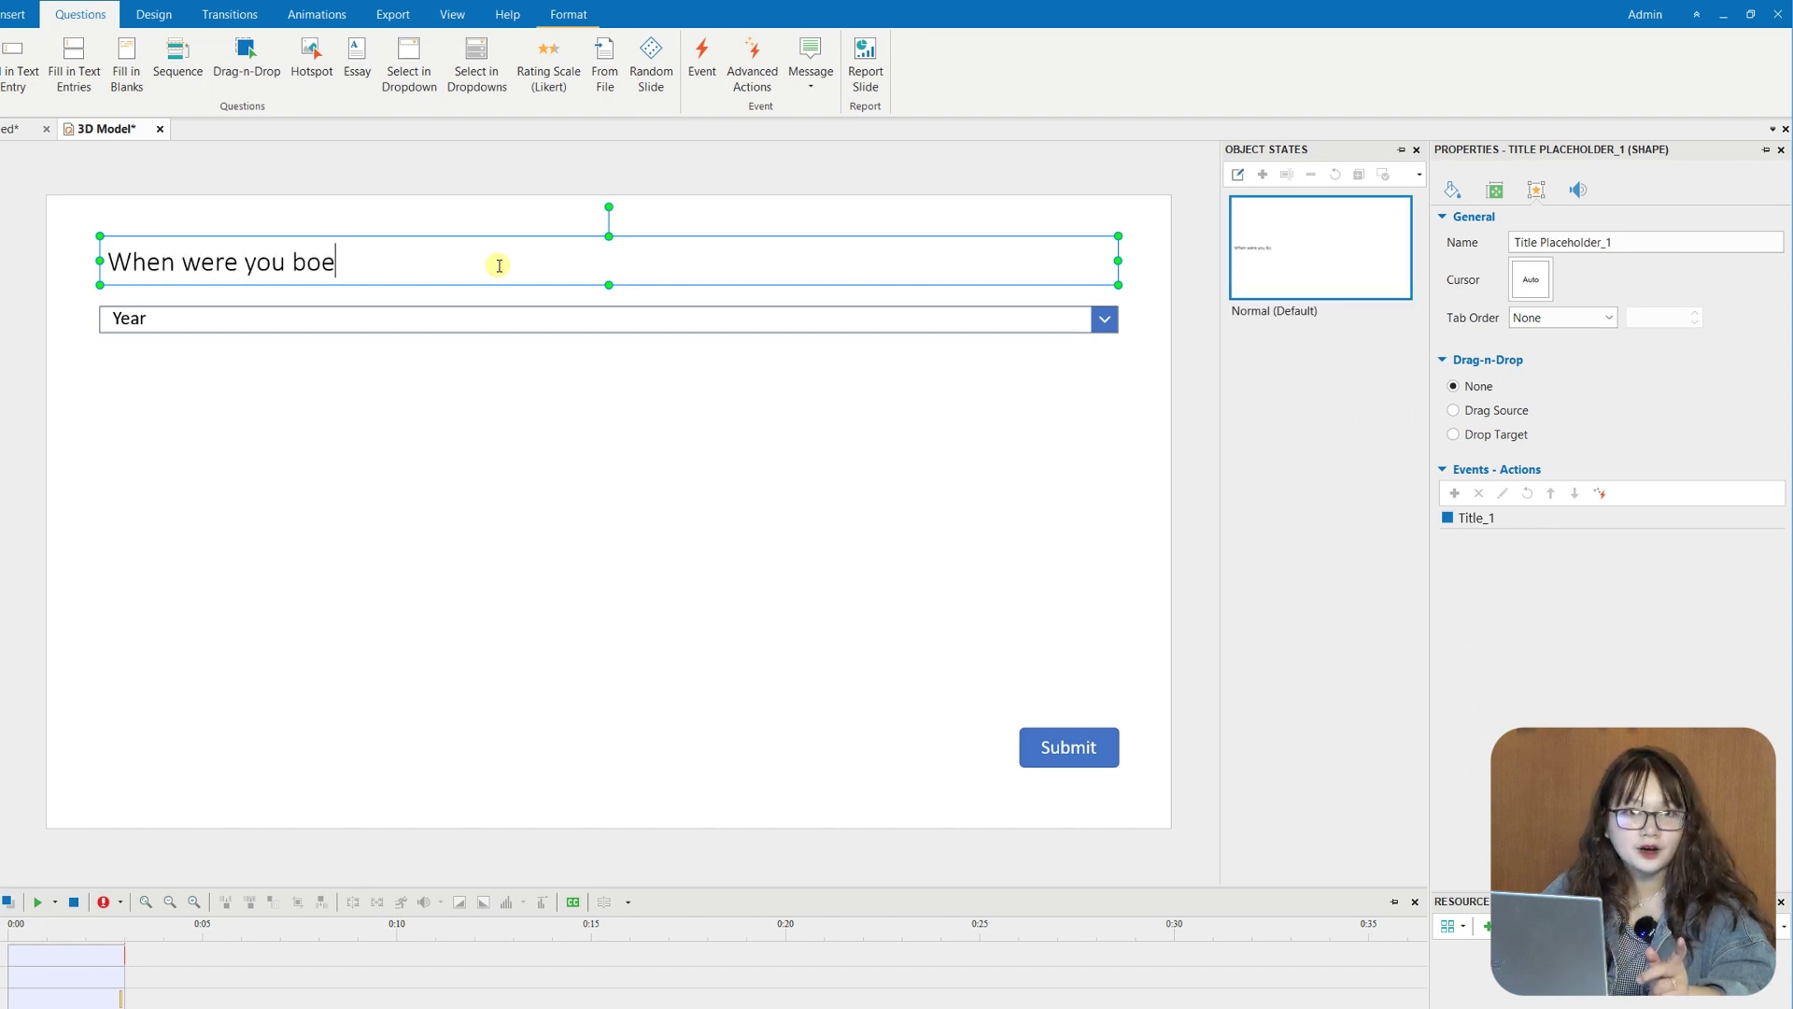
{"action": "left_click", "coordinate": [1072, 322]}
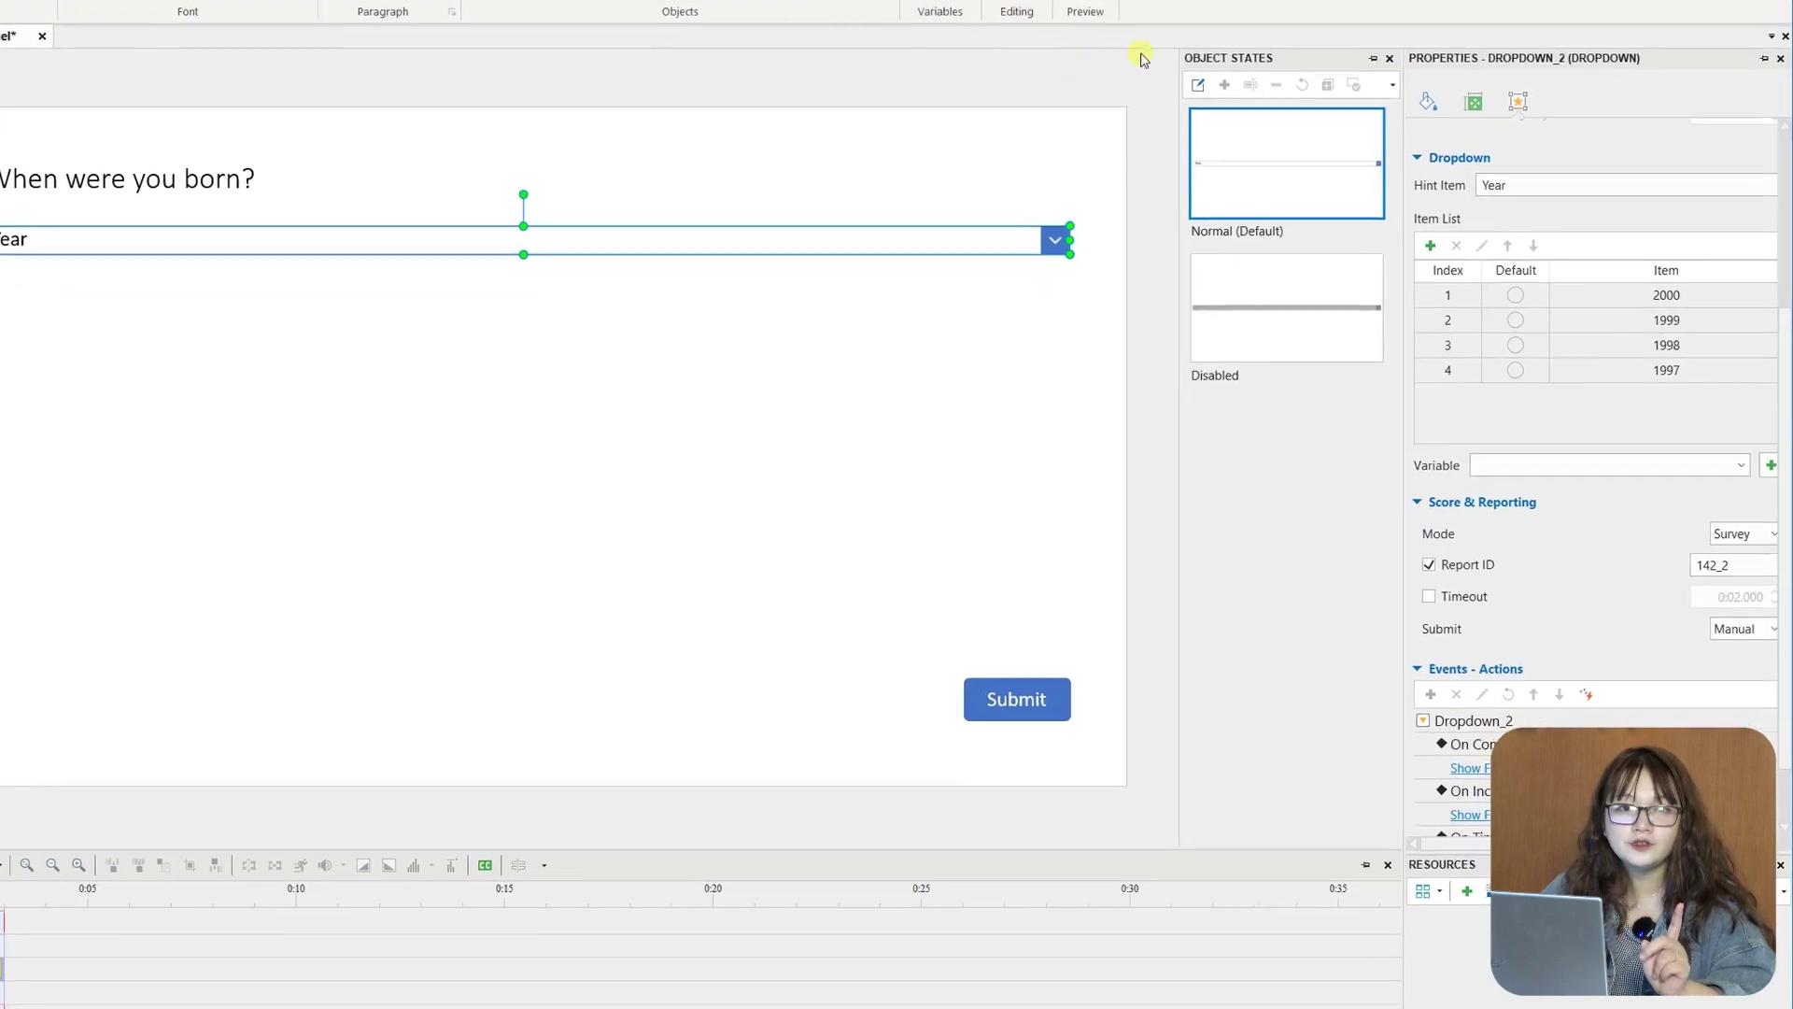
- Preview the question, answer 2000 and submit, then insert a Select in Dropdowns question
{"action": "left_click", "coordinate": [1085, 3]}
{"action": "left_click", "coordinate": [1146, 103]}
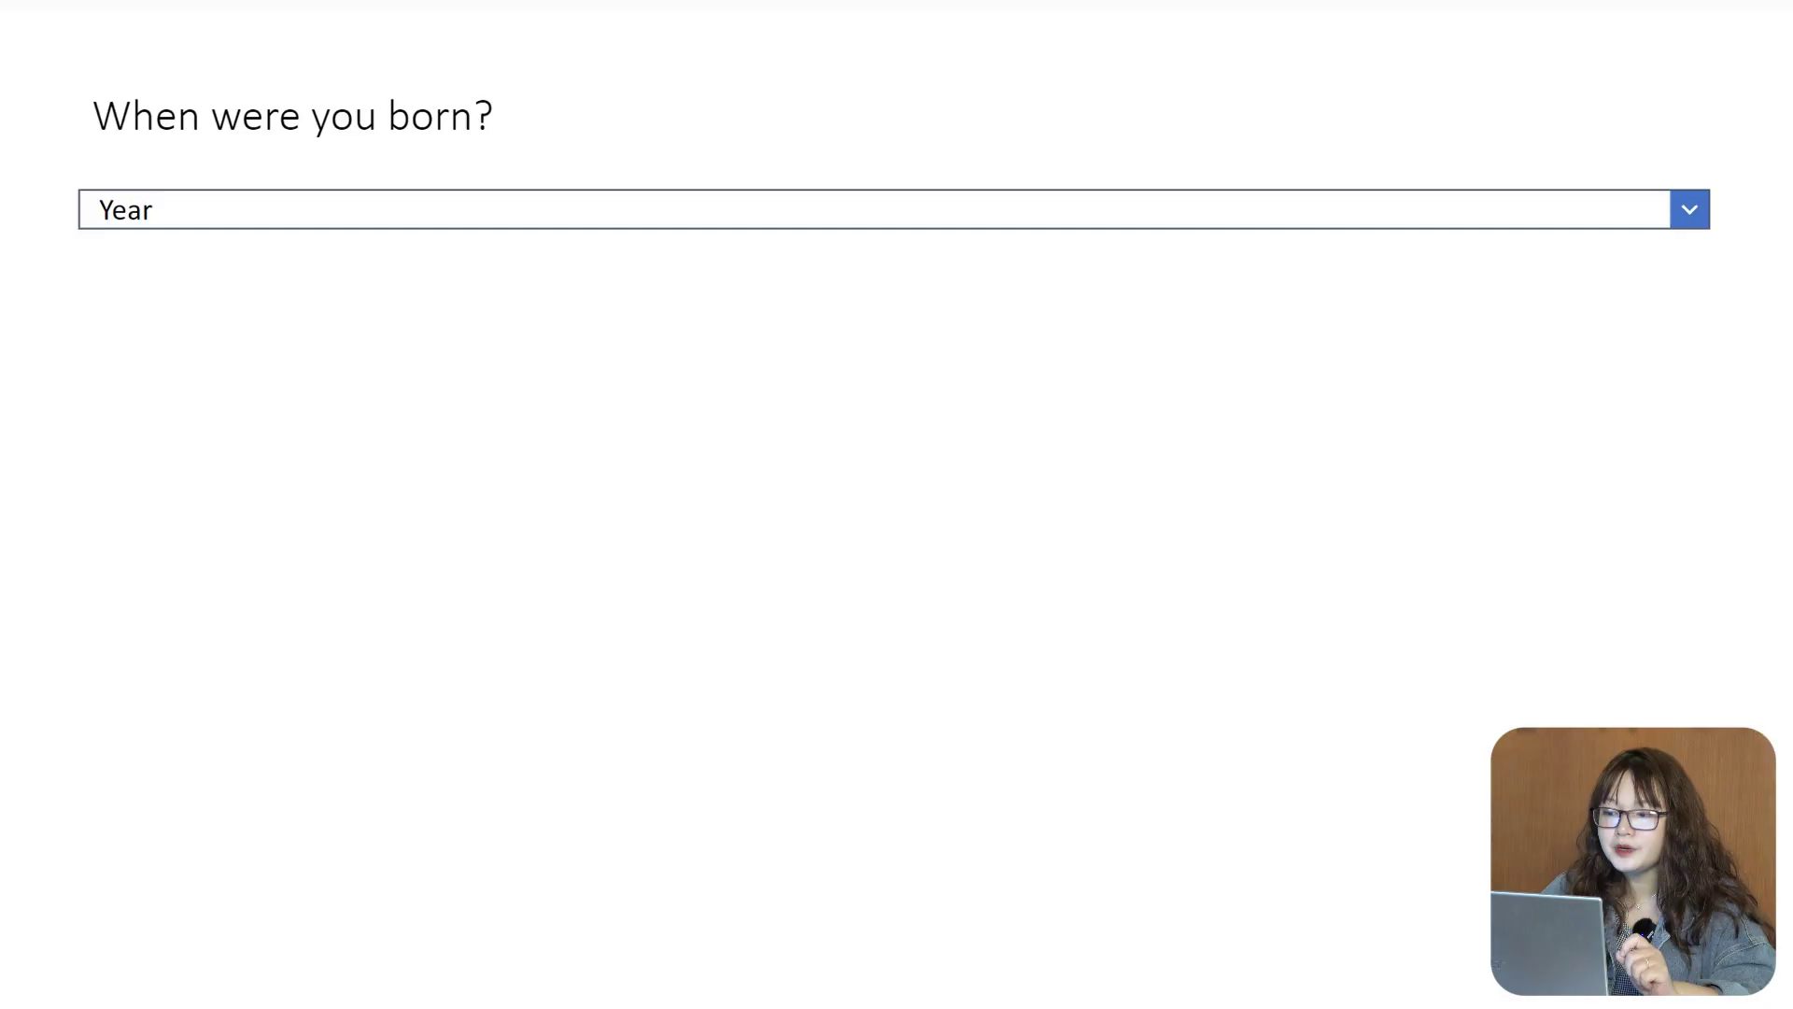
{"action": "left_click", "coordinate": [1688, 208]}
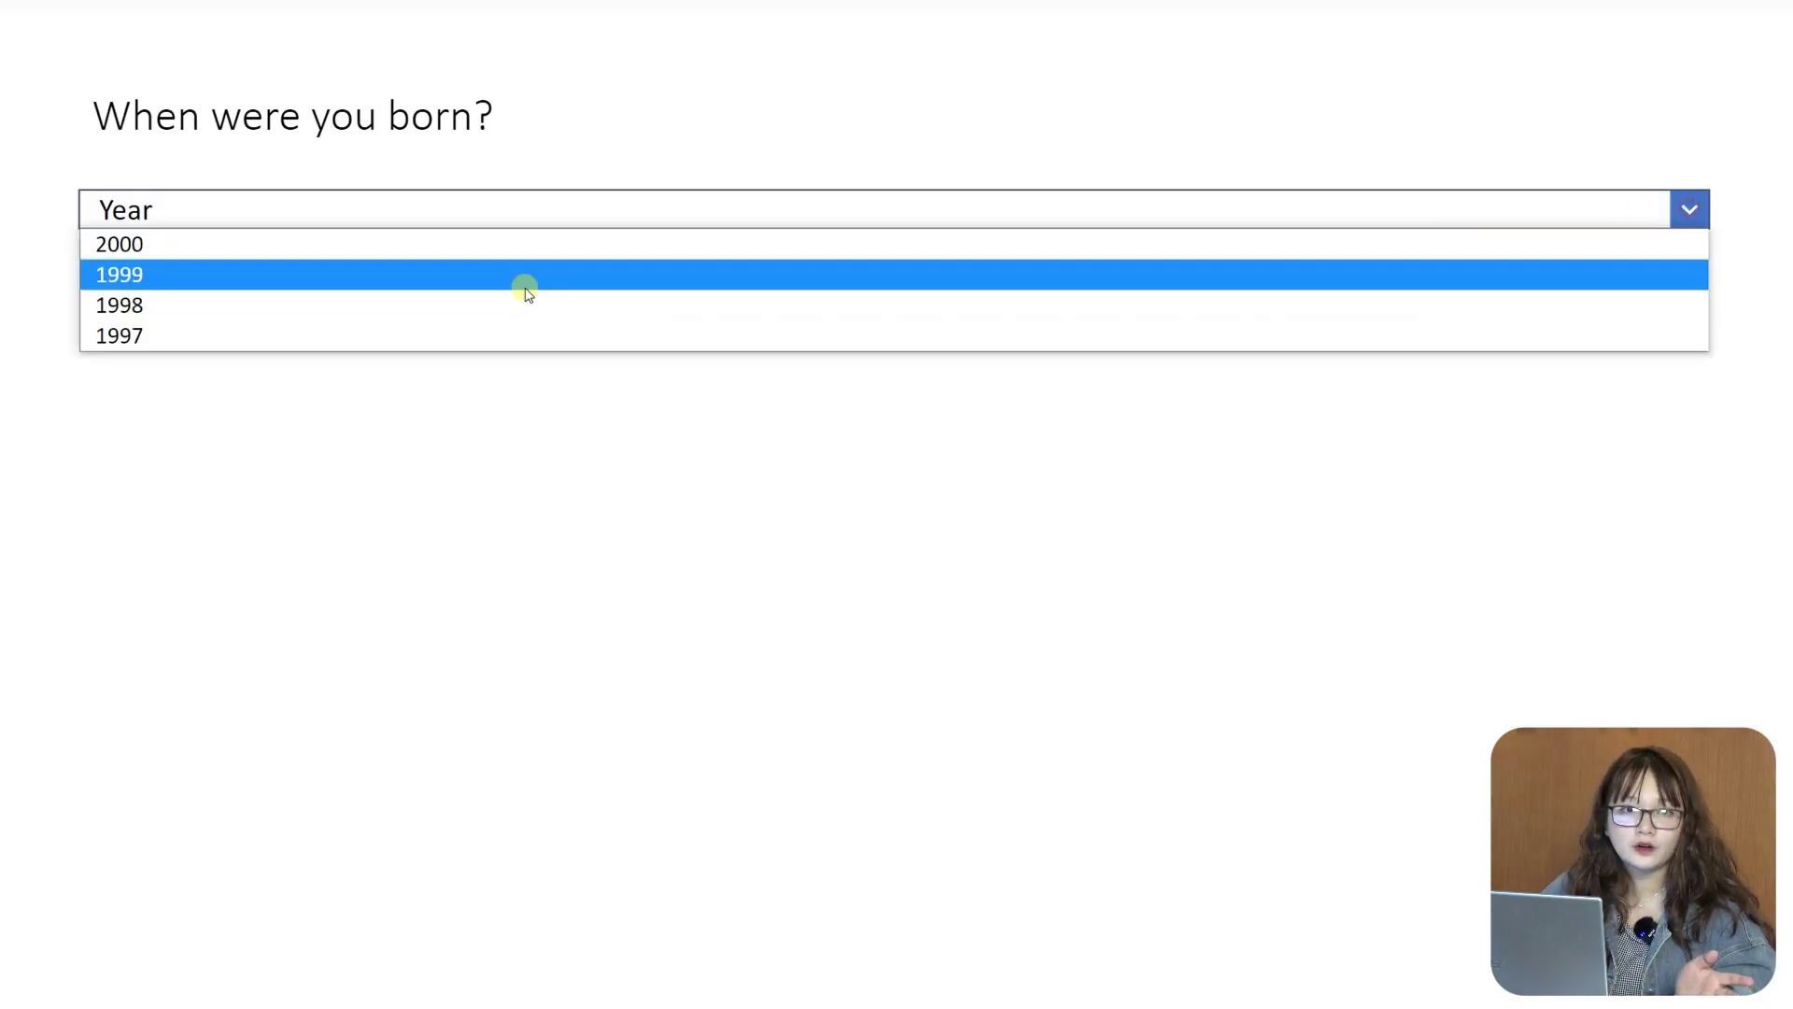
{"action": "left_click", "coordinate": [425, 238]}
{"action": "left_click", "coordinate": [1601, 872]}
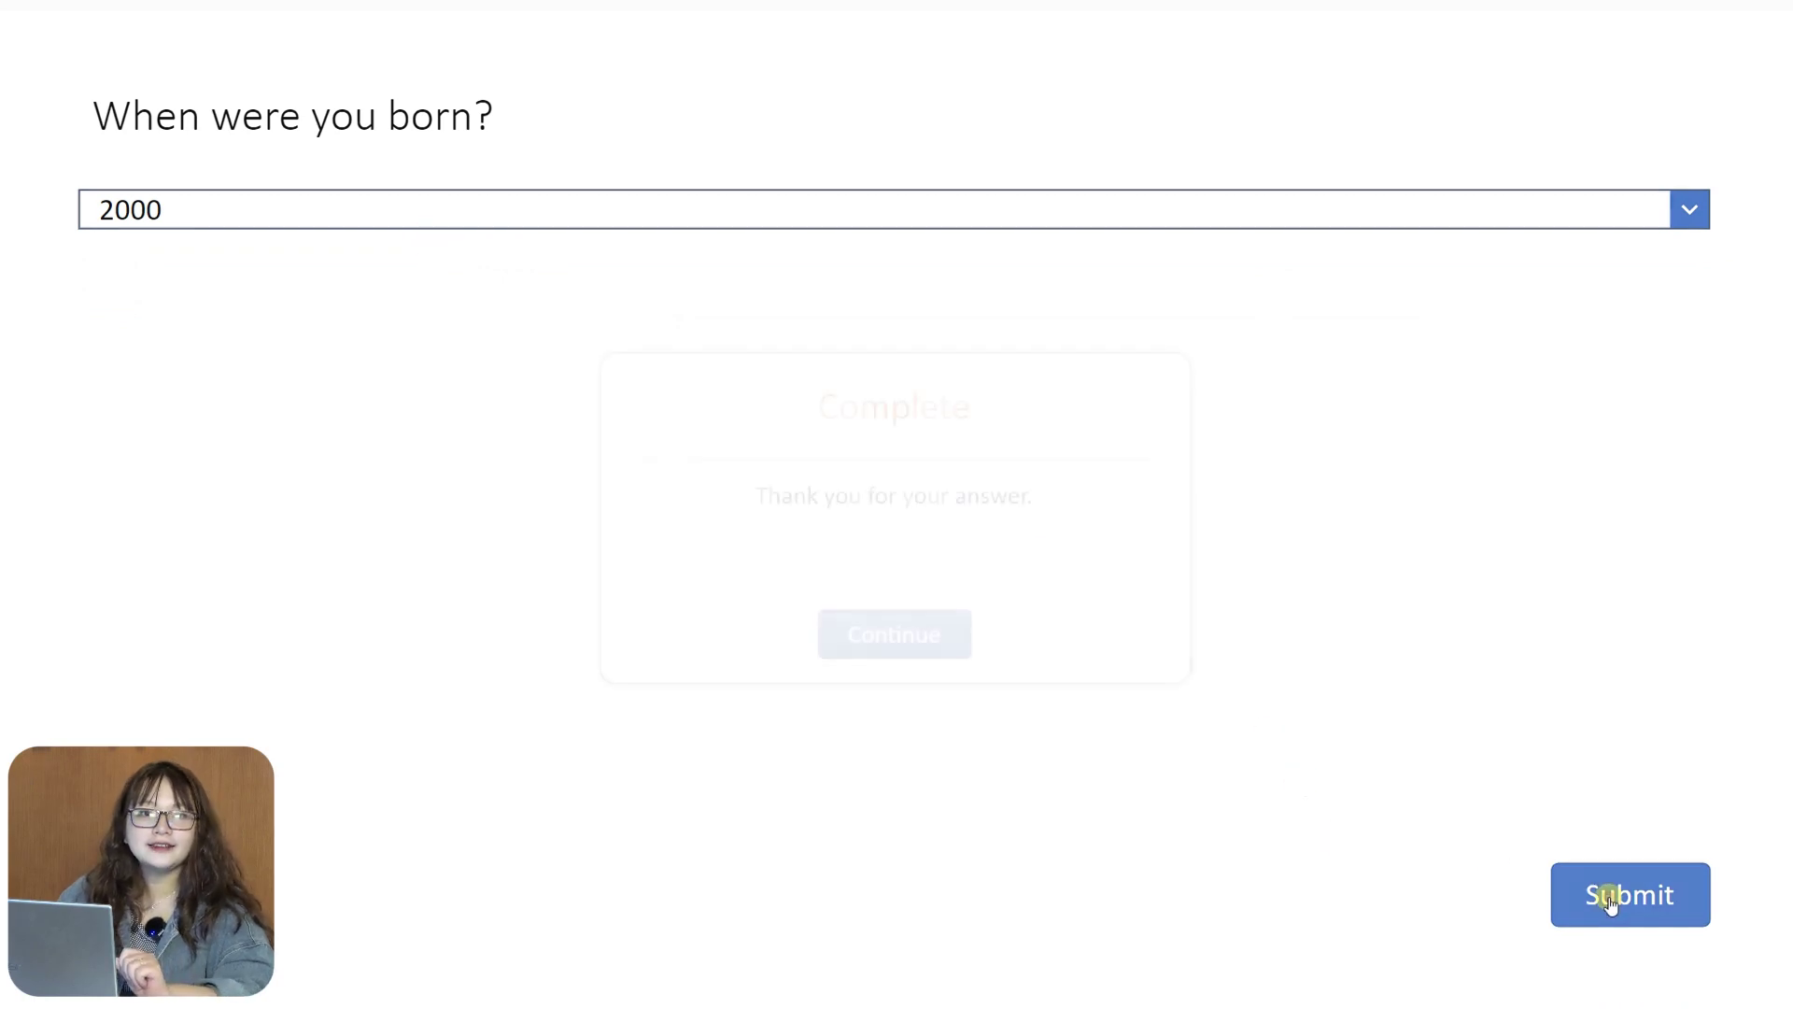
{"action": "left_click", "coordinate": [931, 665]}
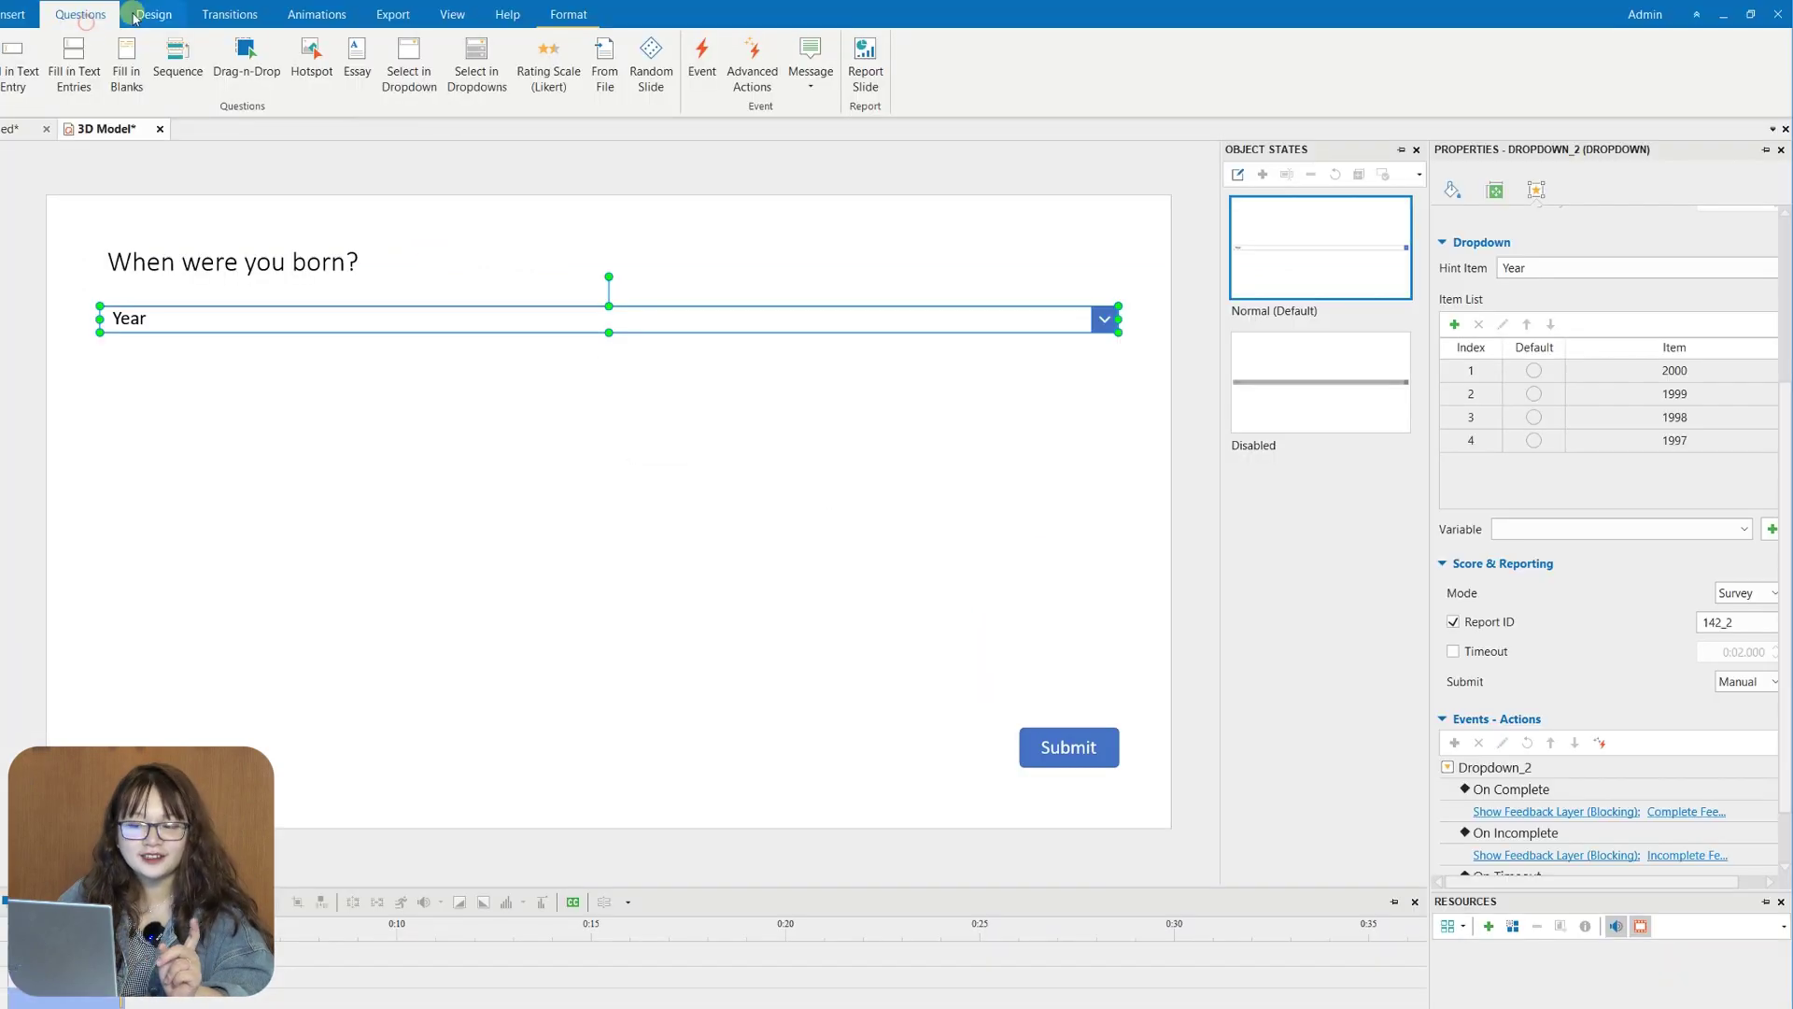
{"action": "left_click", "coordinate": [483, 99]}
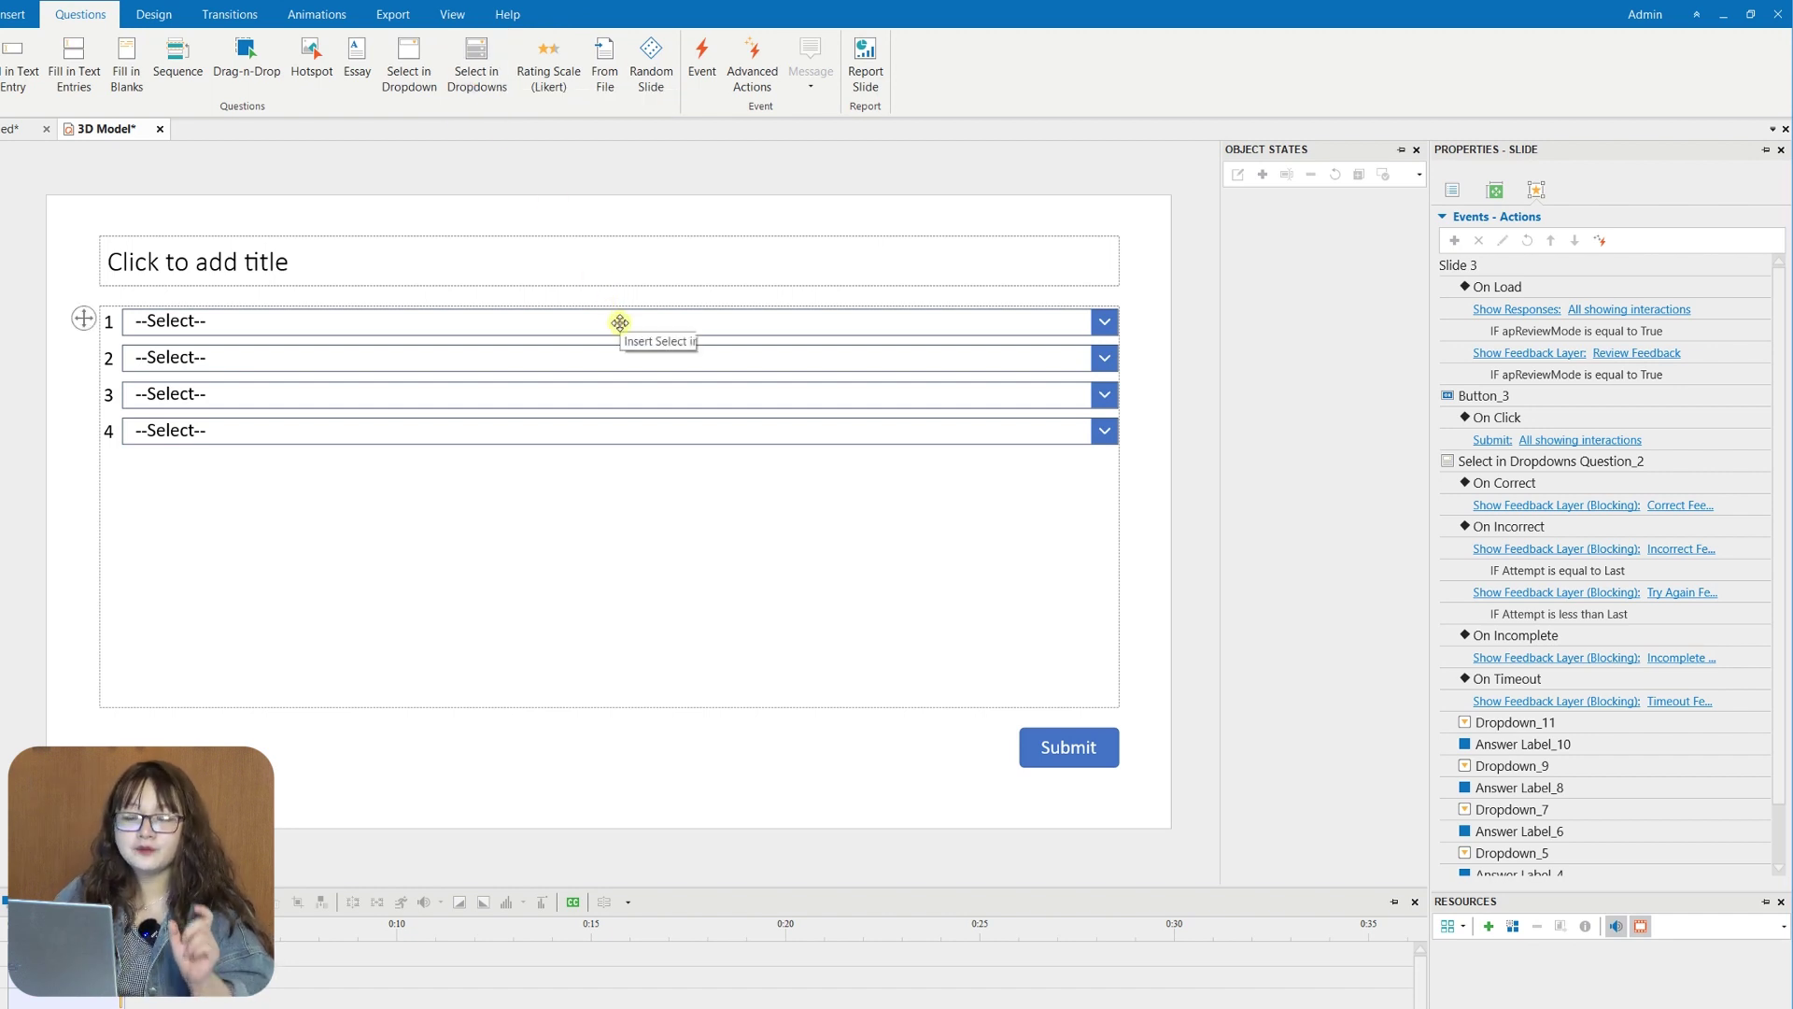
{"action": "left_click", "coordinate": [620, 322]}
{"action": "left_click", "coordinate": [84, 348]}
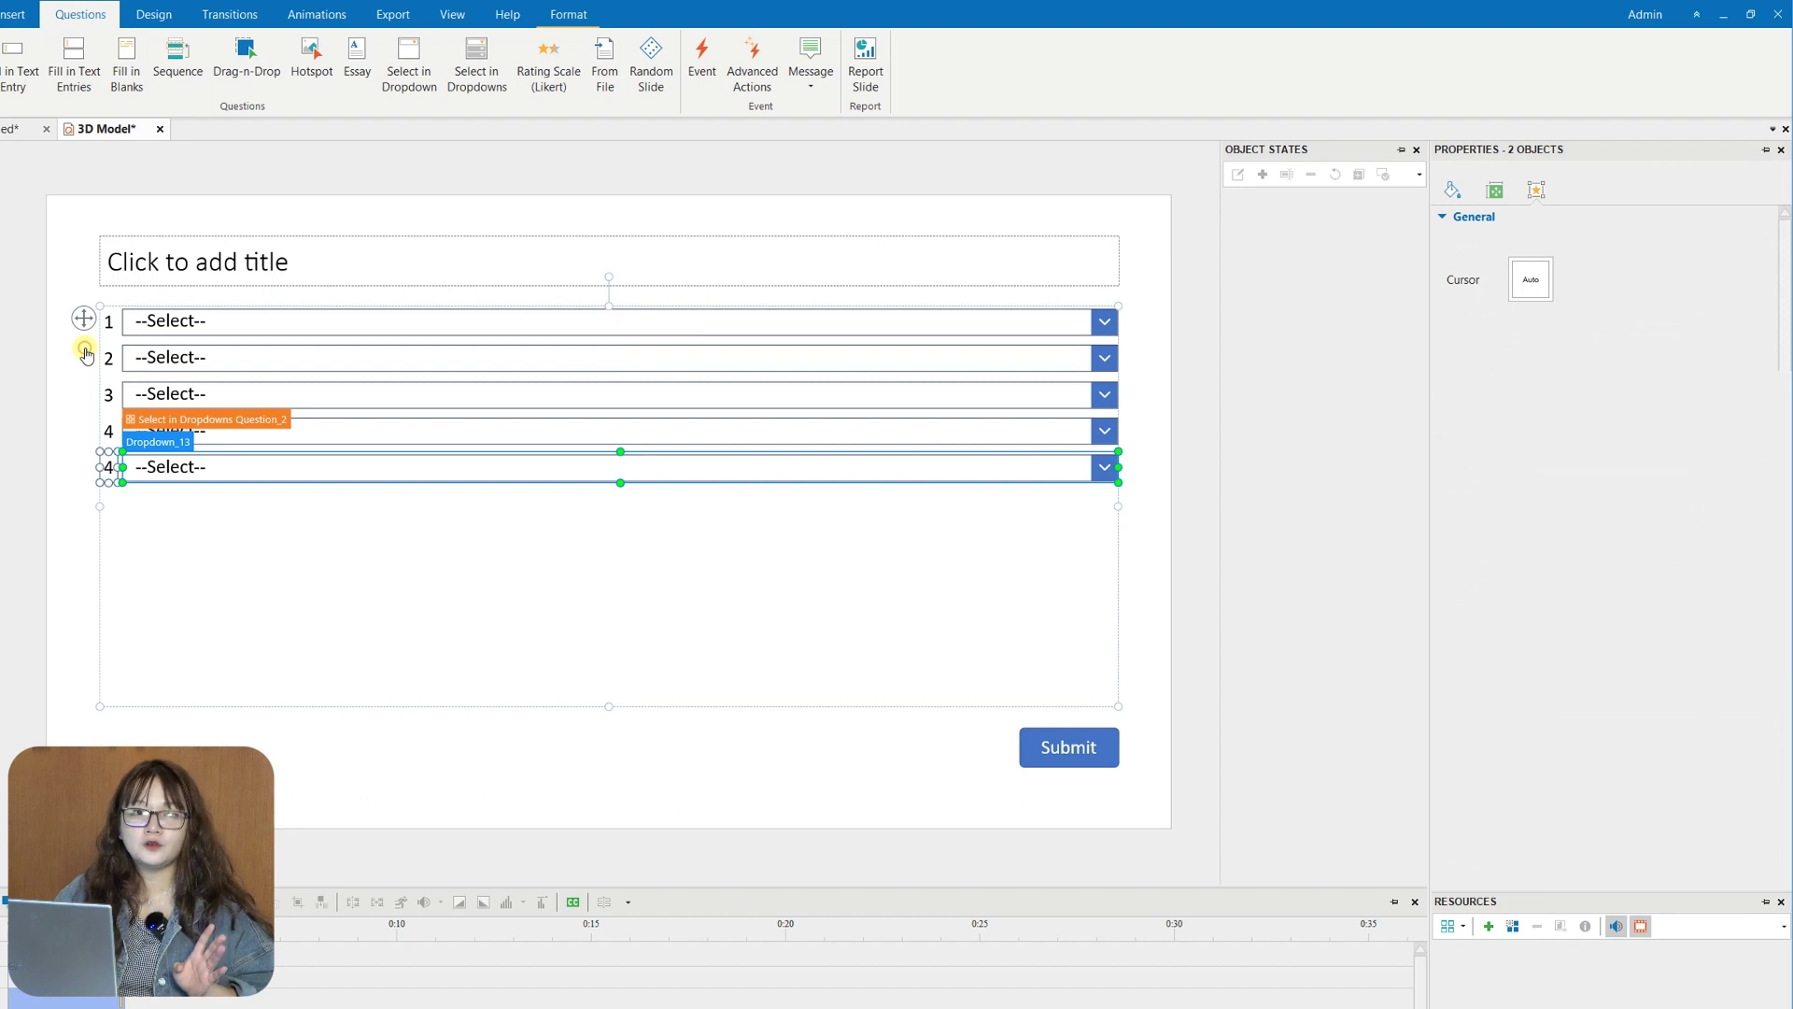
{"action": "left_click", "coordinate": [97, 326]}
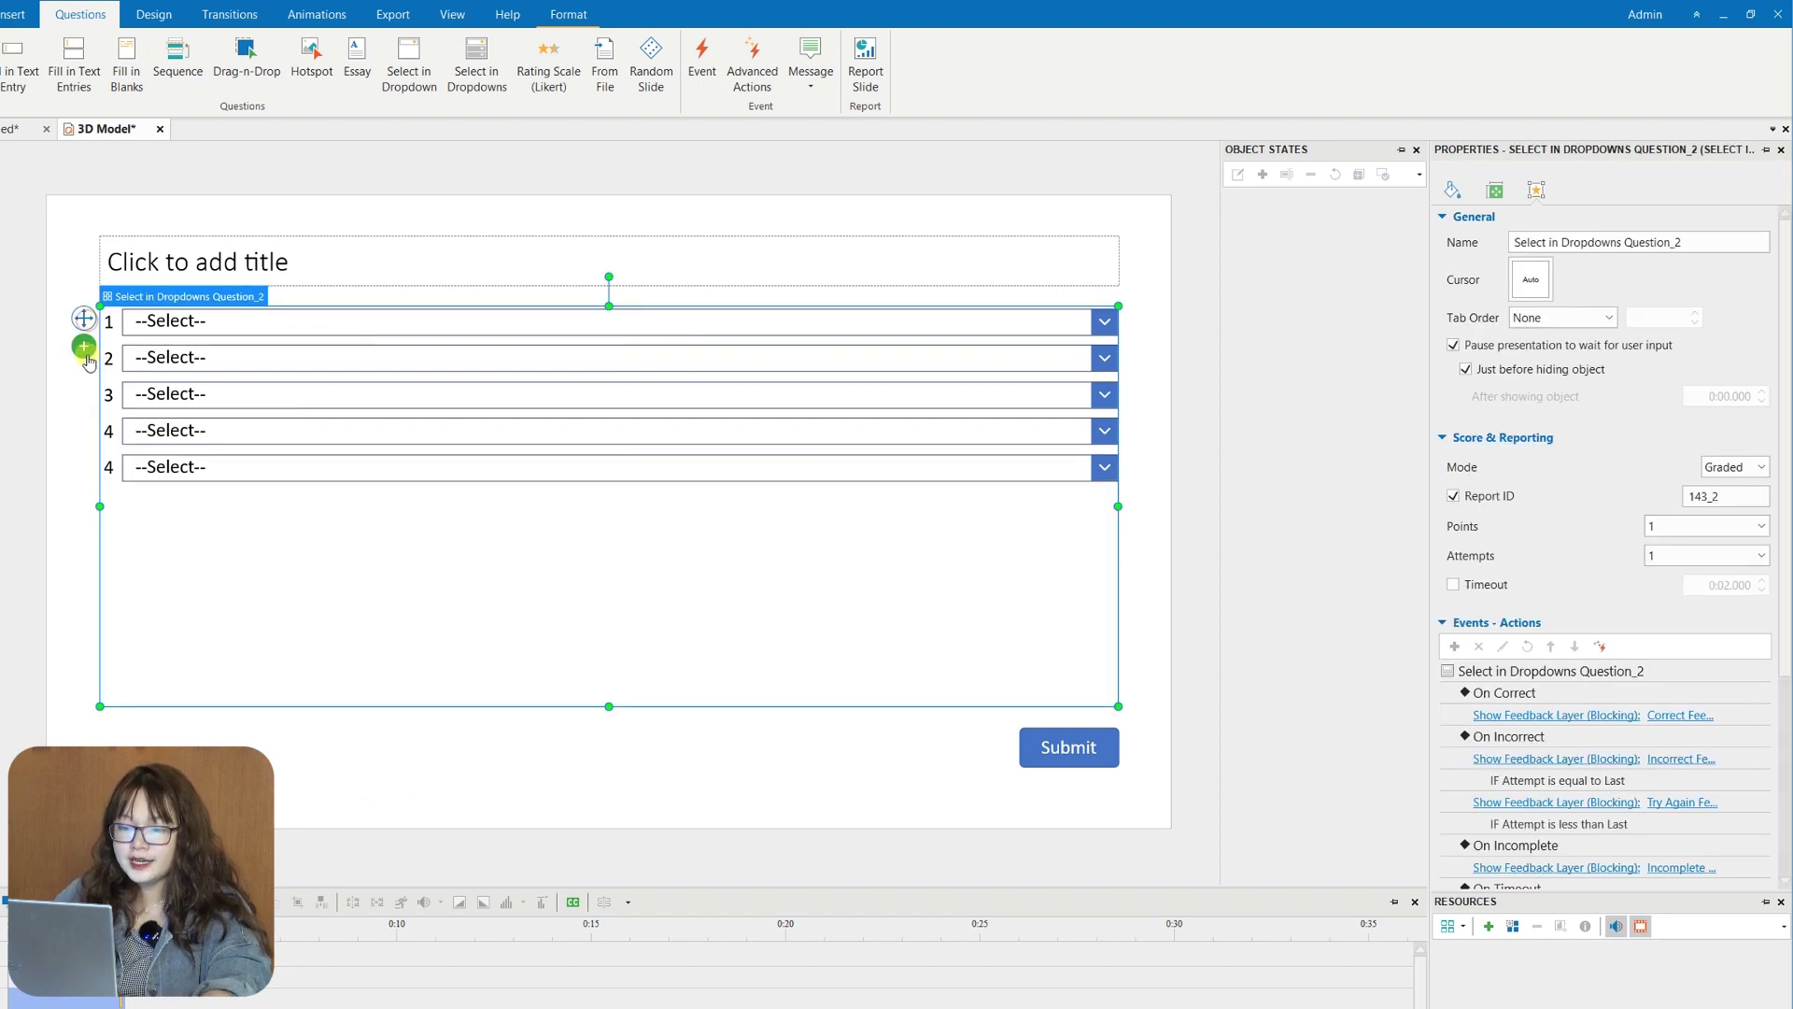
{"action": "left_click", "coordinate": [85, 354]}
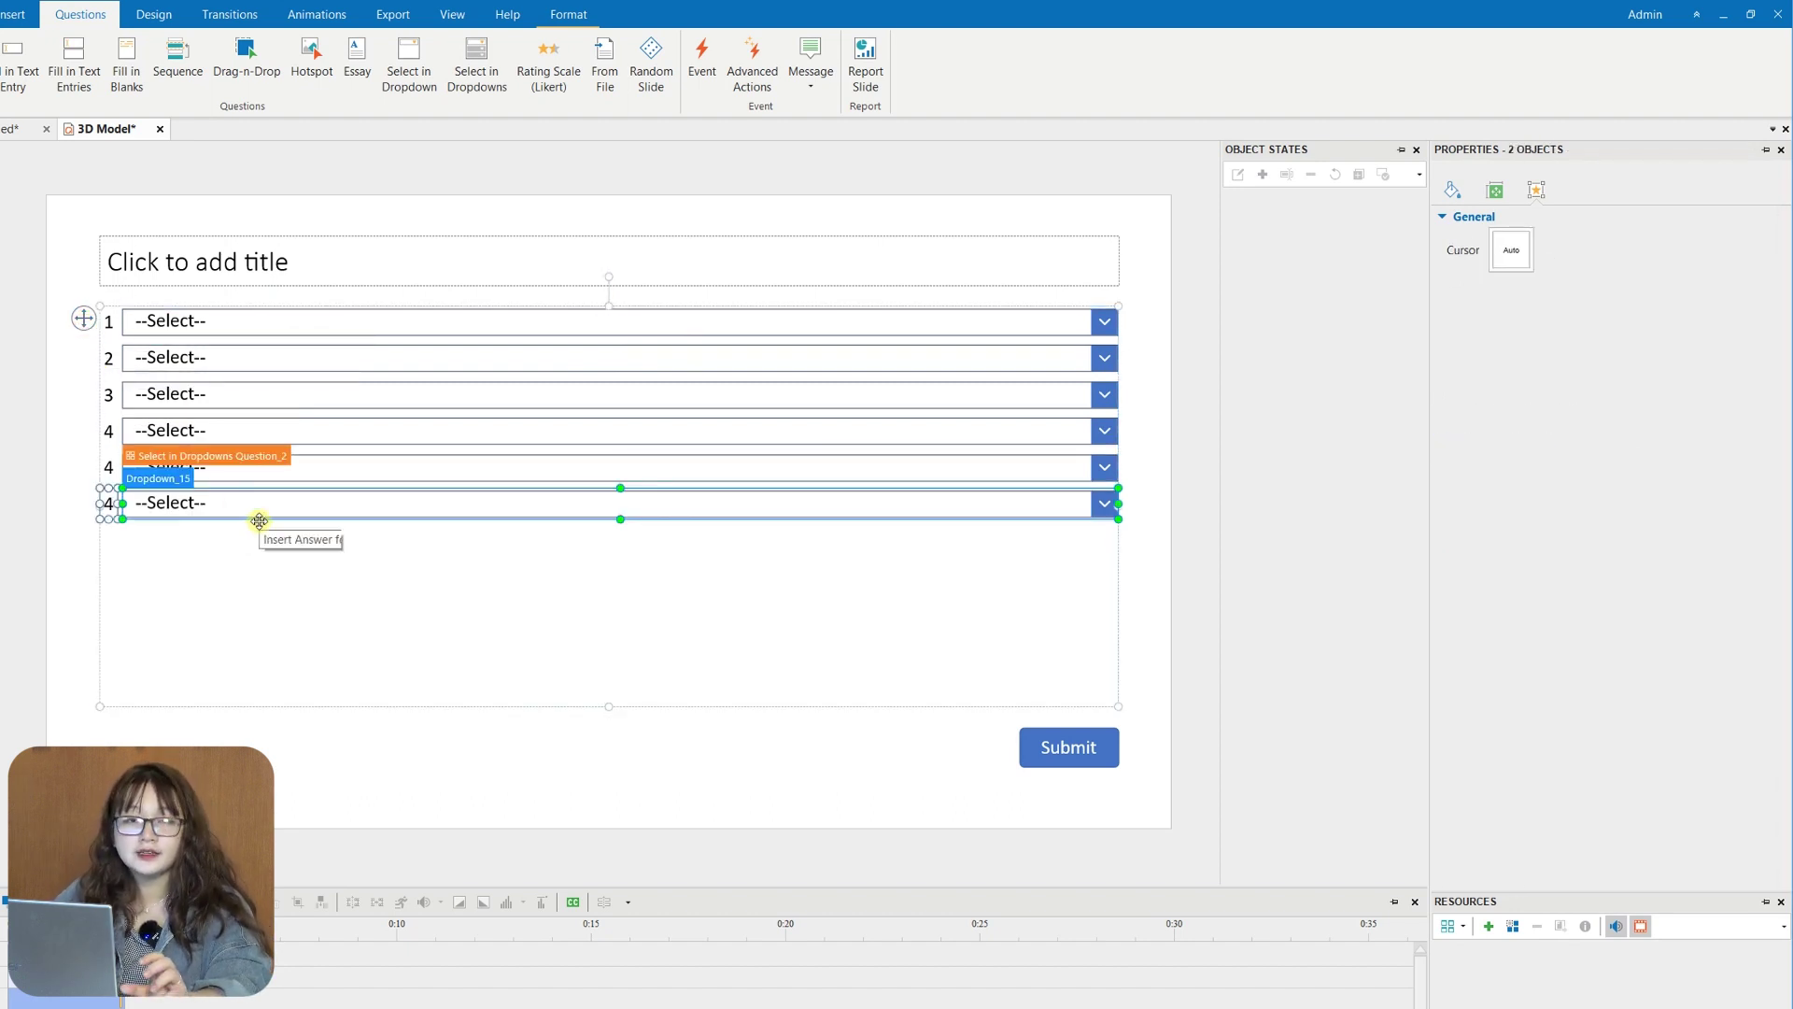
{"action": "key", "text": "ctrl+z"}
{"action": "key", "text": "ctrl+z"}
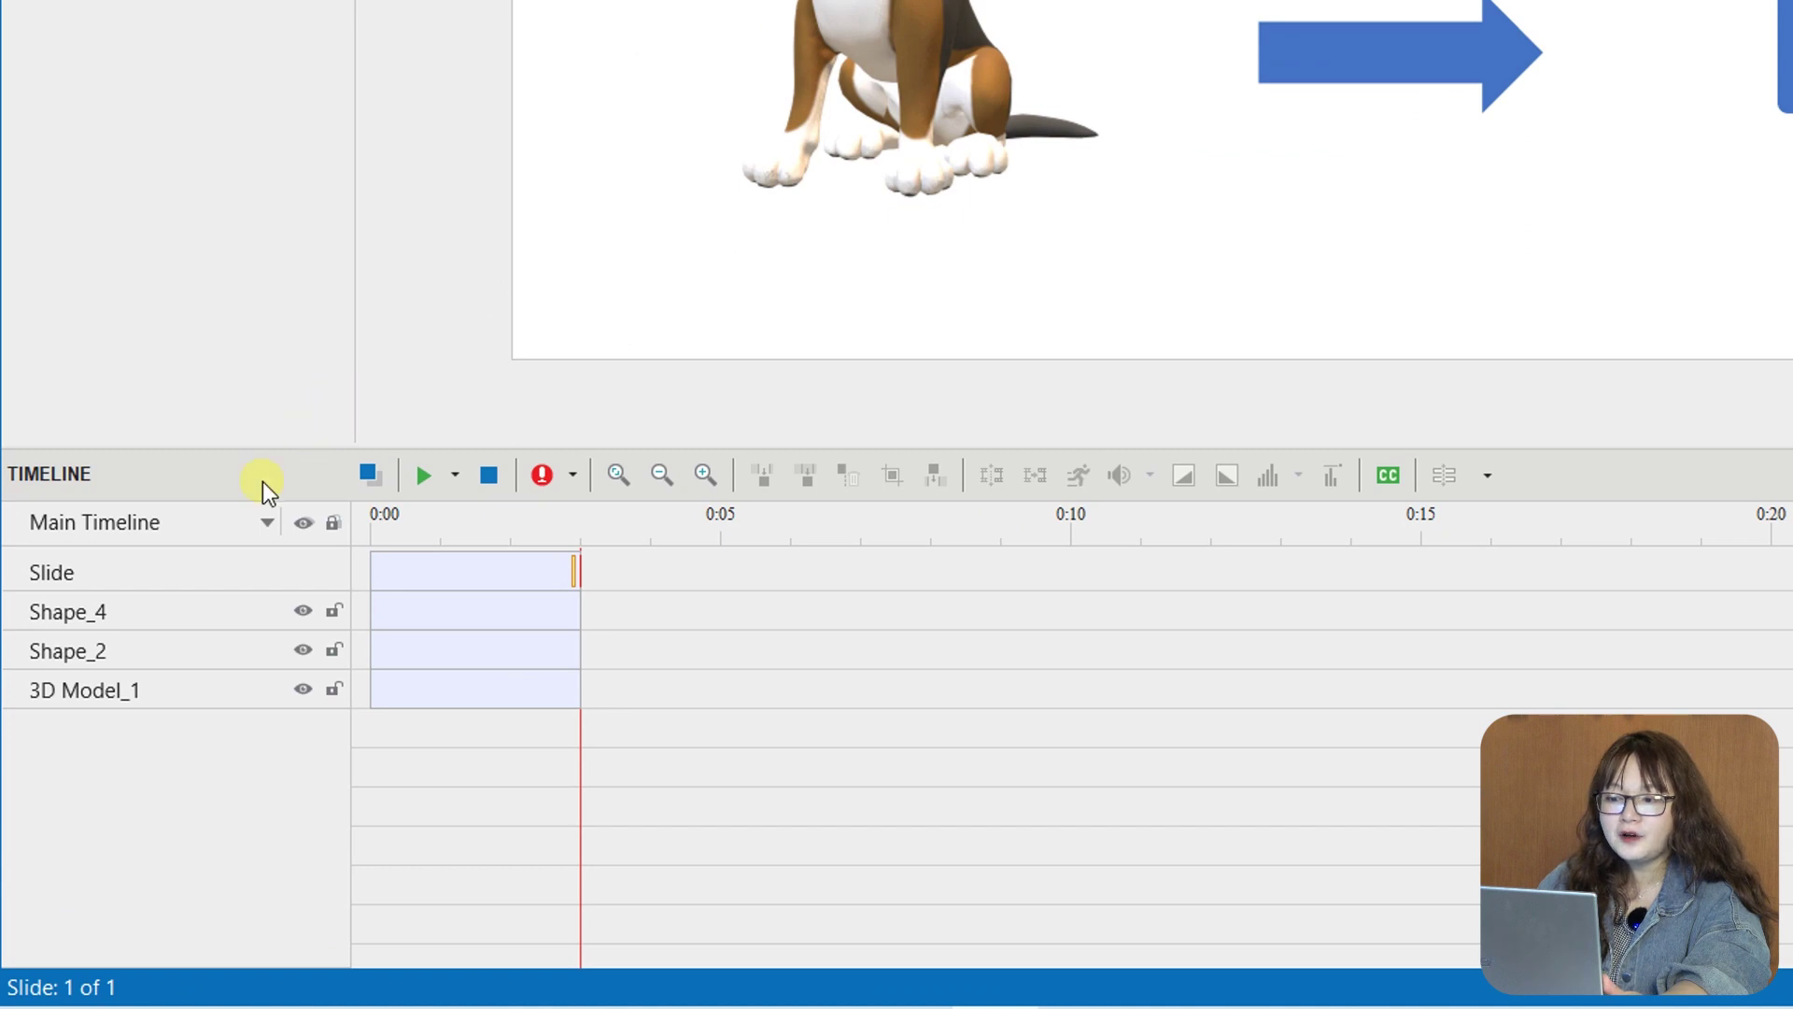
- Switch the Timeline from Main Timeline to Click Sequence and select the 3D dog model
{"action": "left_click", "coordinate": [267, 522]}
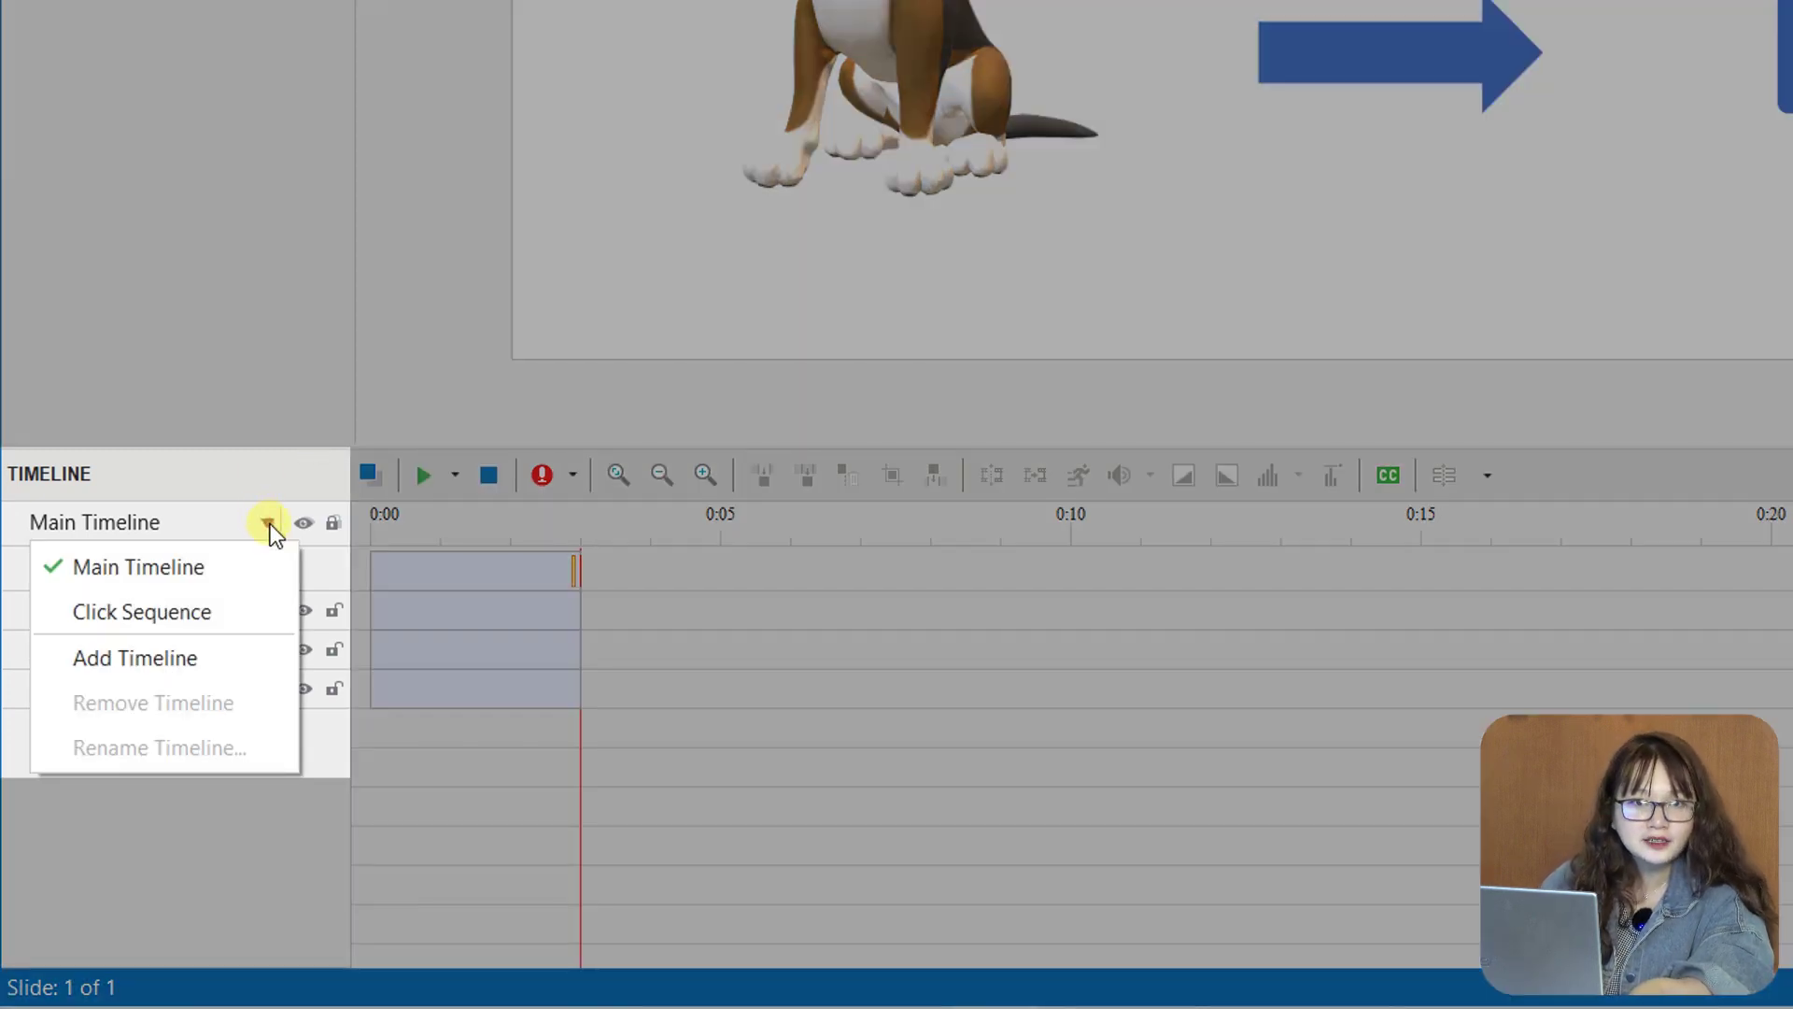
{"action": "left_click", "coordinate": [234, 619]}
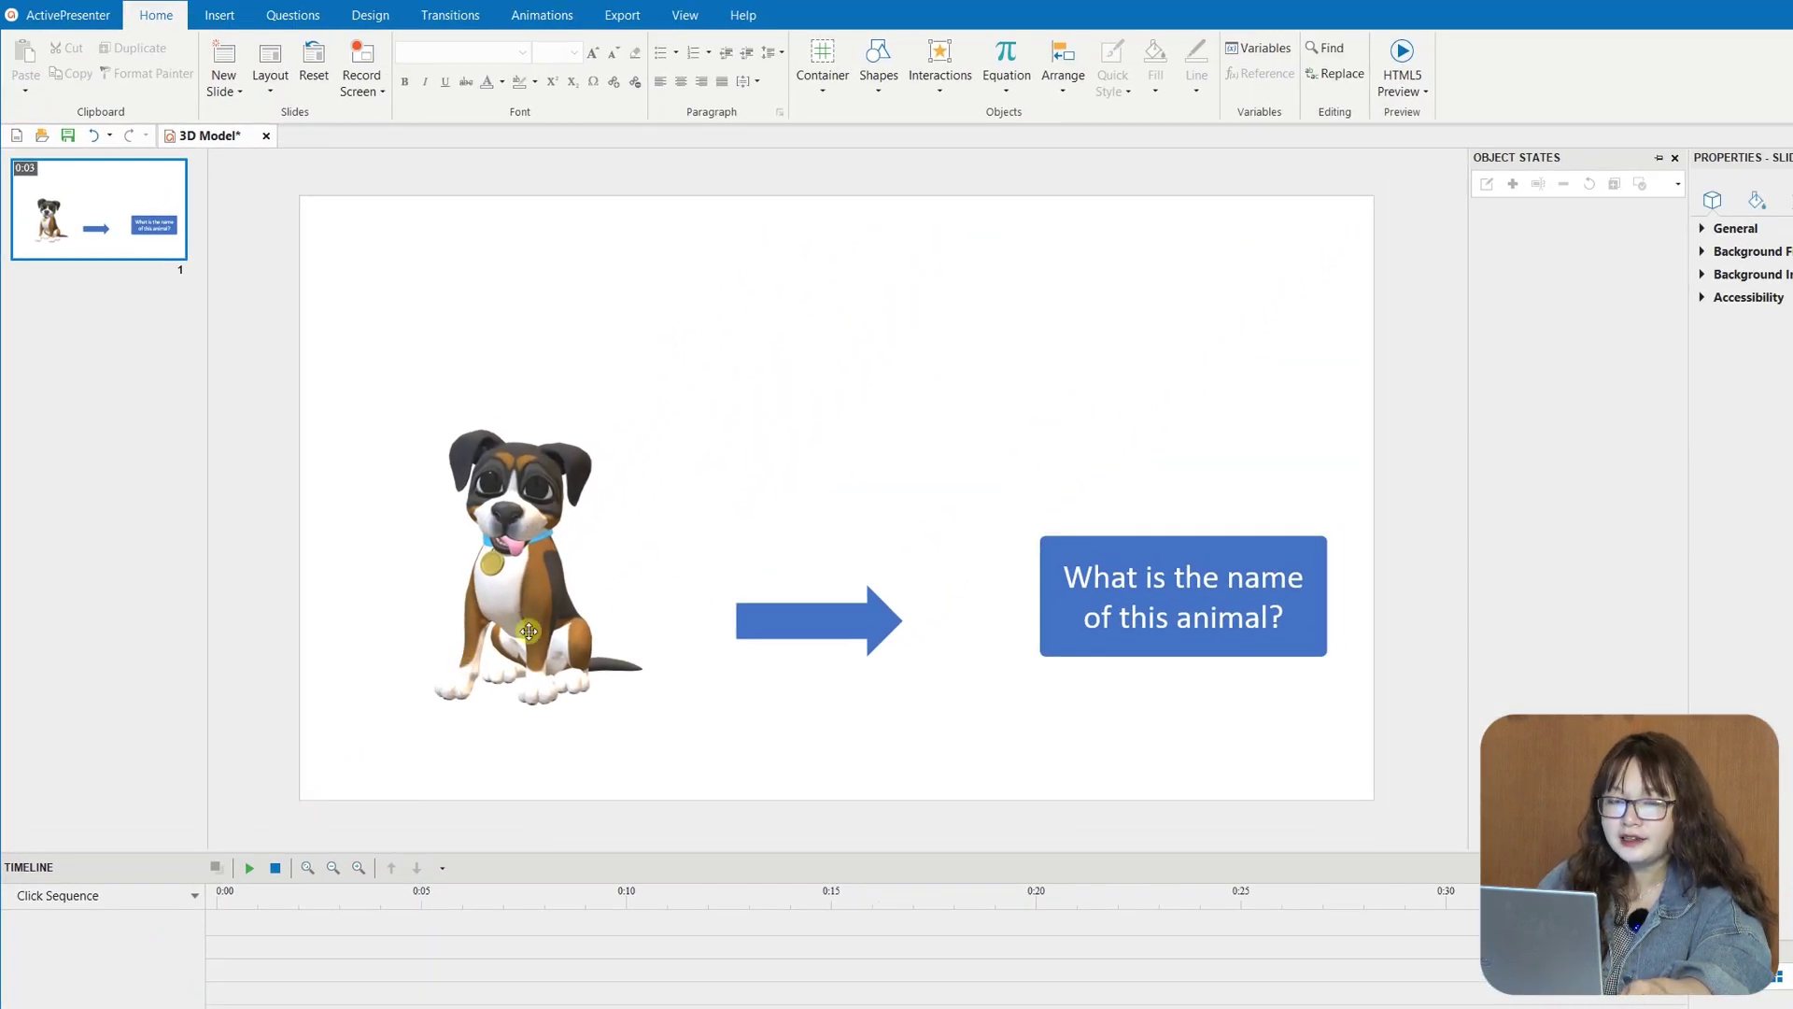
{"action": "left_click", "coordinate": [529, 631]}
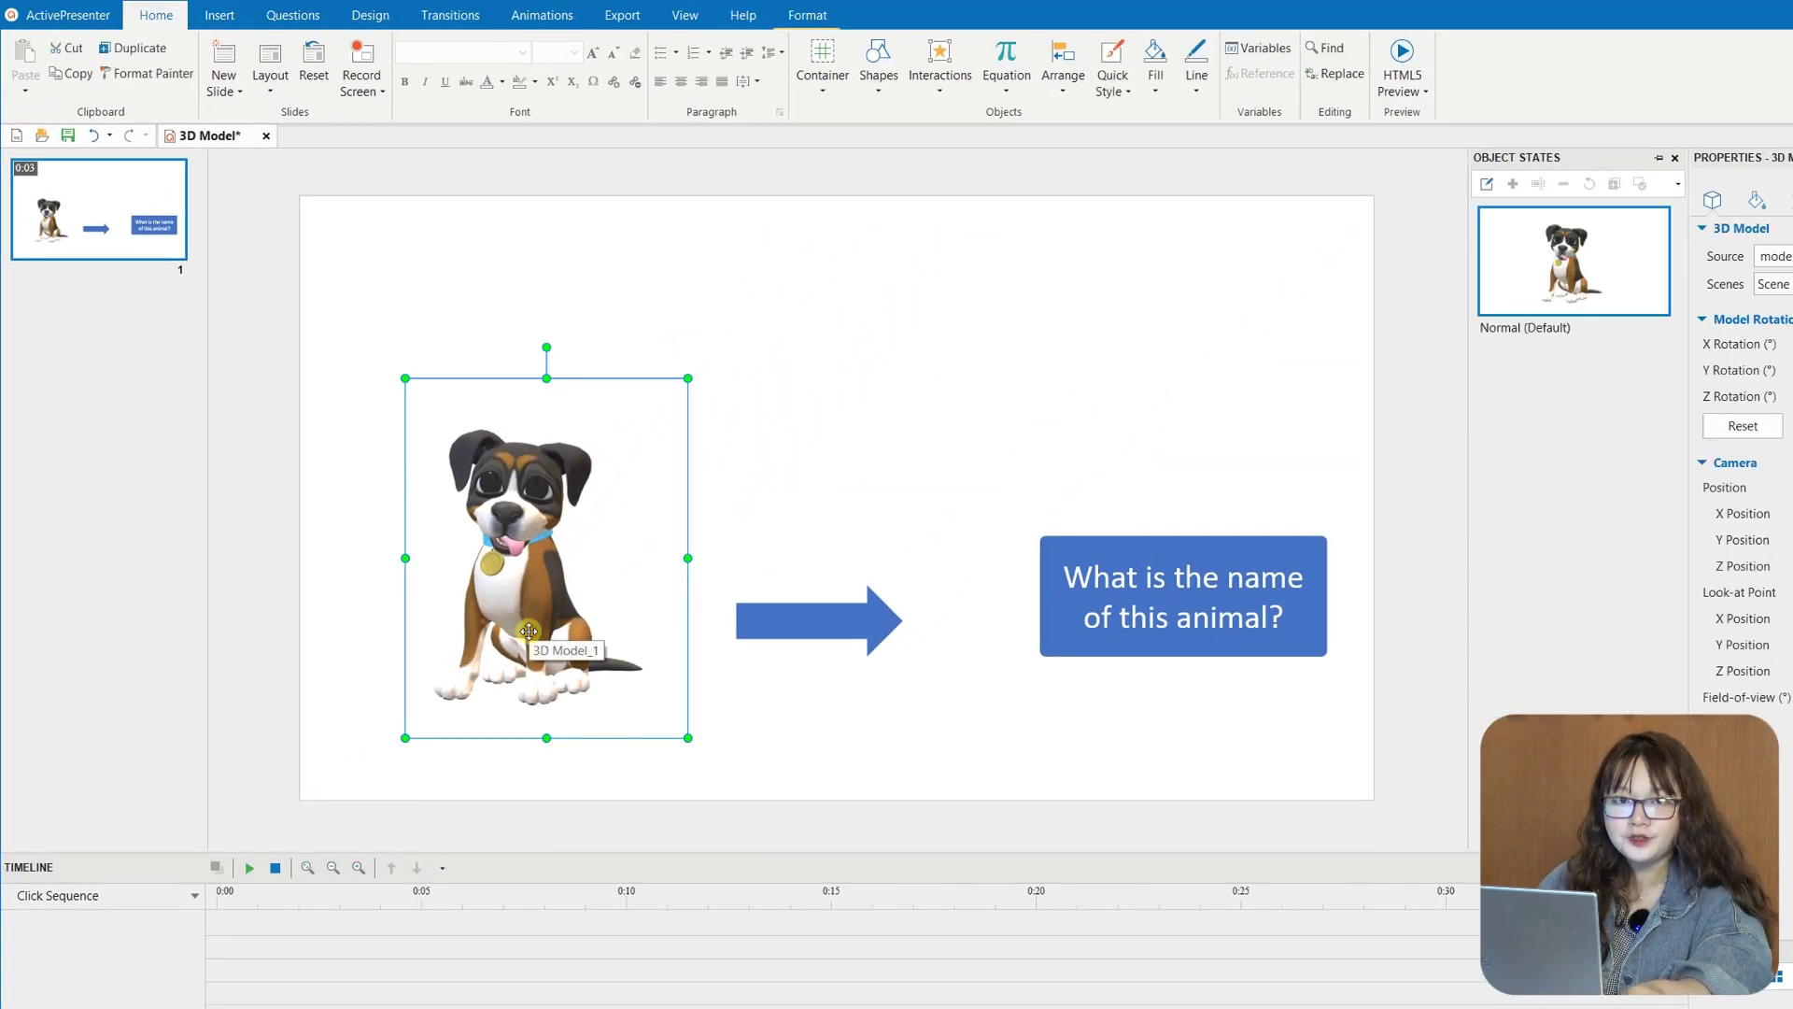
- Add entrance effects: one on the dog, Checkerboard on the arrow, Expand on the question box
{"action": "left_click", "coordinate": [541, 15]}
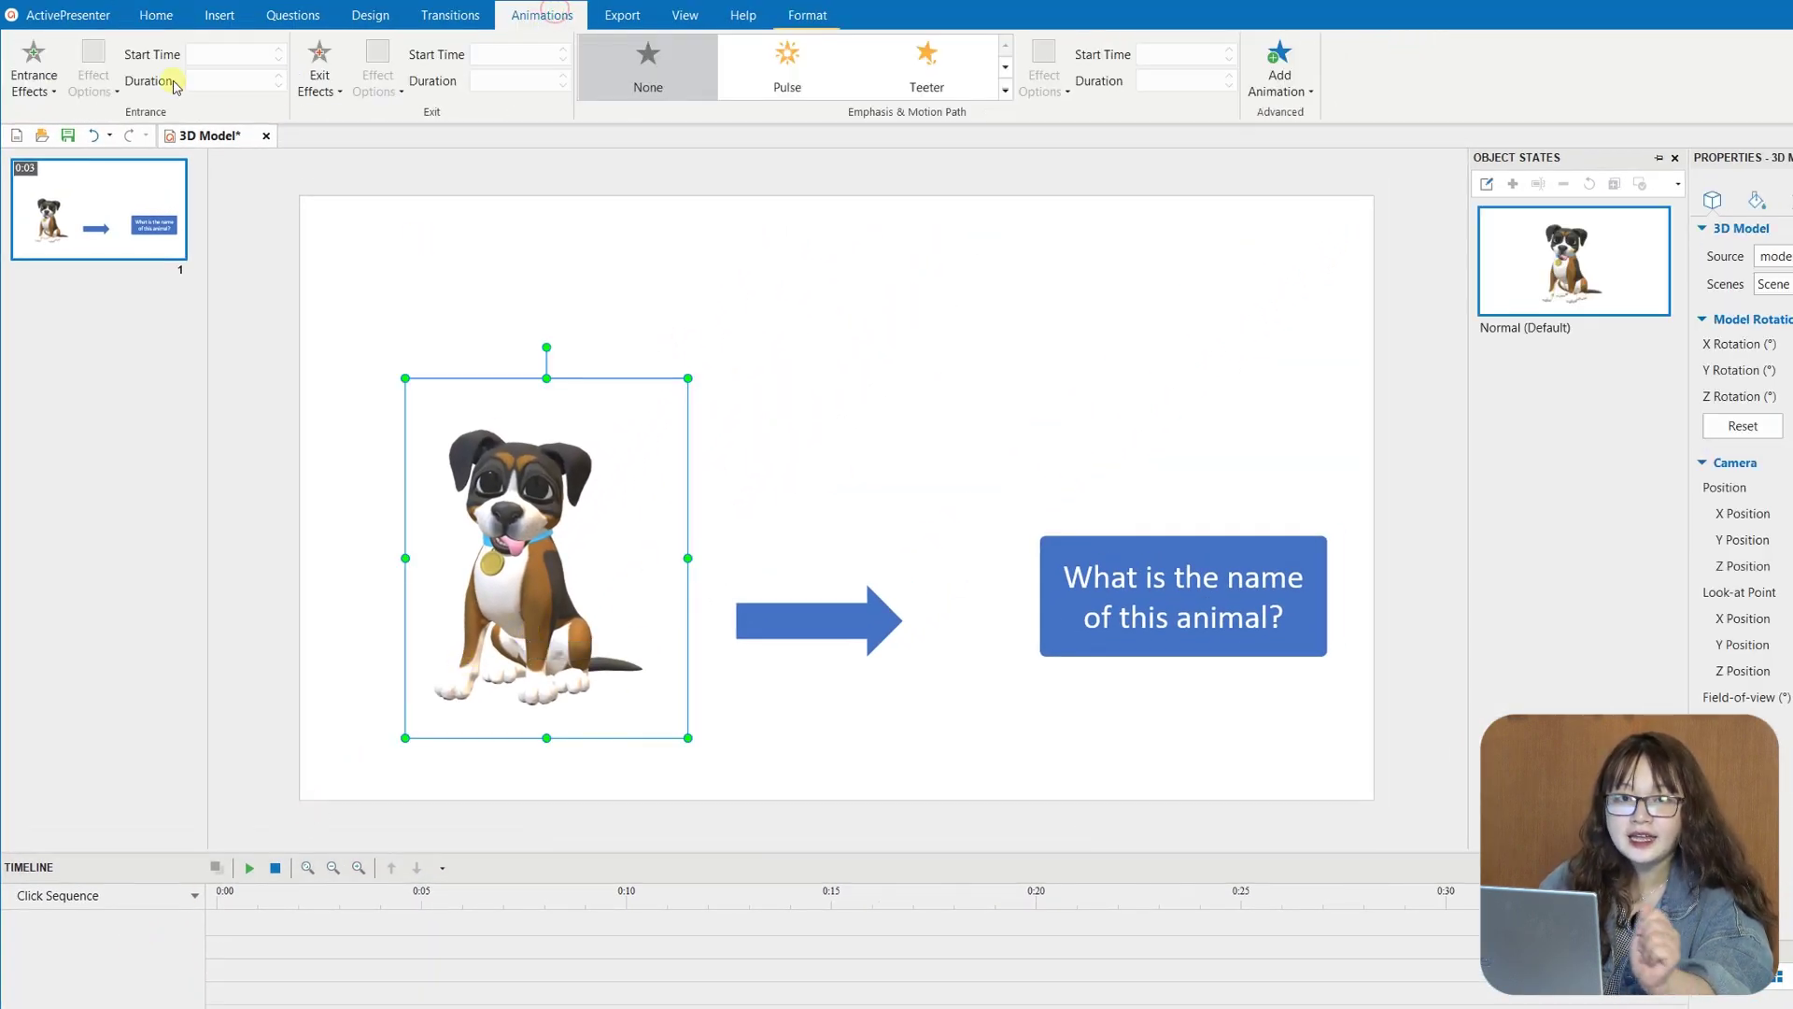
{"action": "left_click", "coordinate": [42, 93]}
{"action": "left_click", "coordinate": [140, 357]}
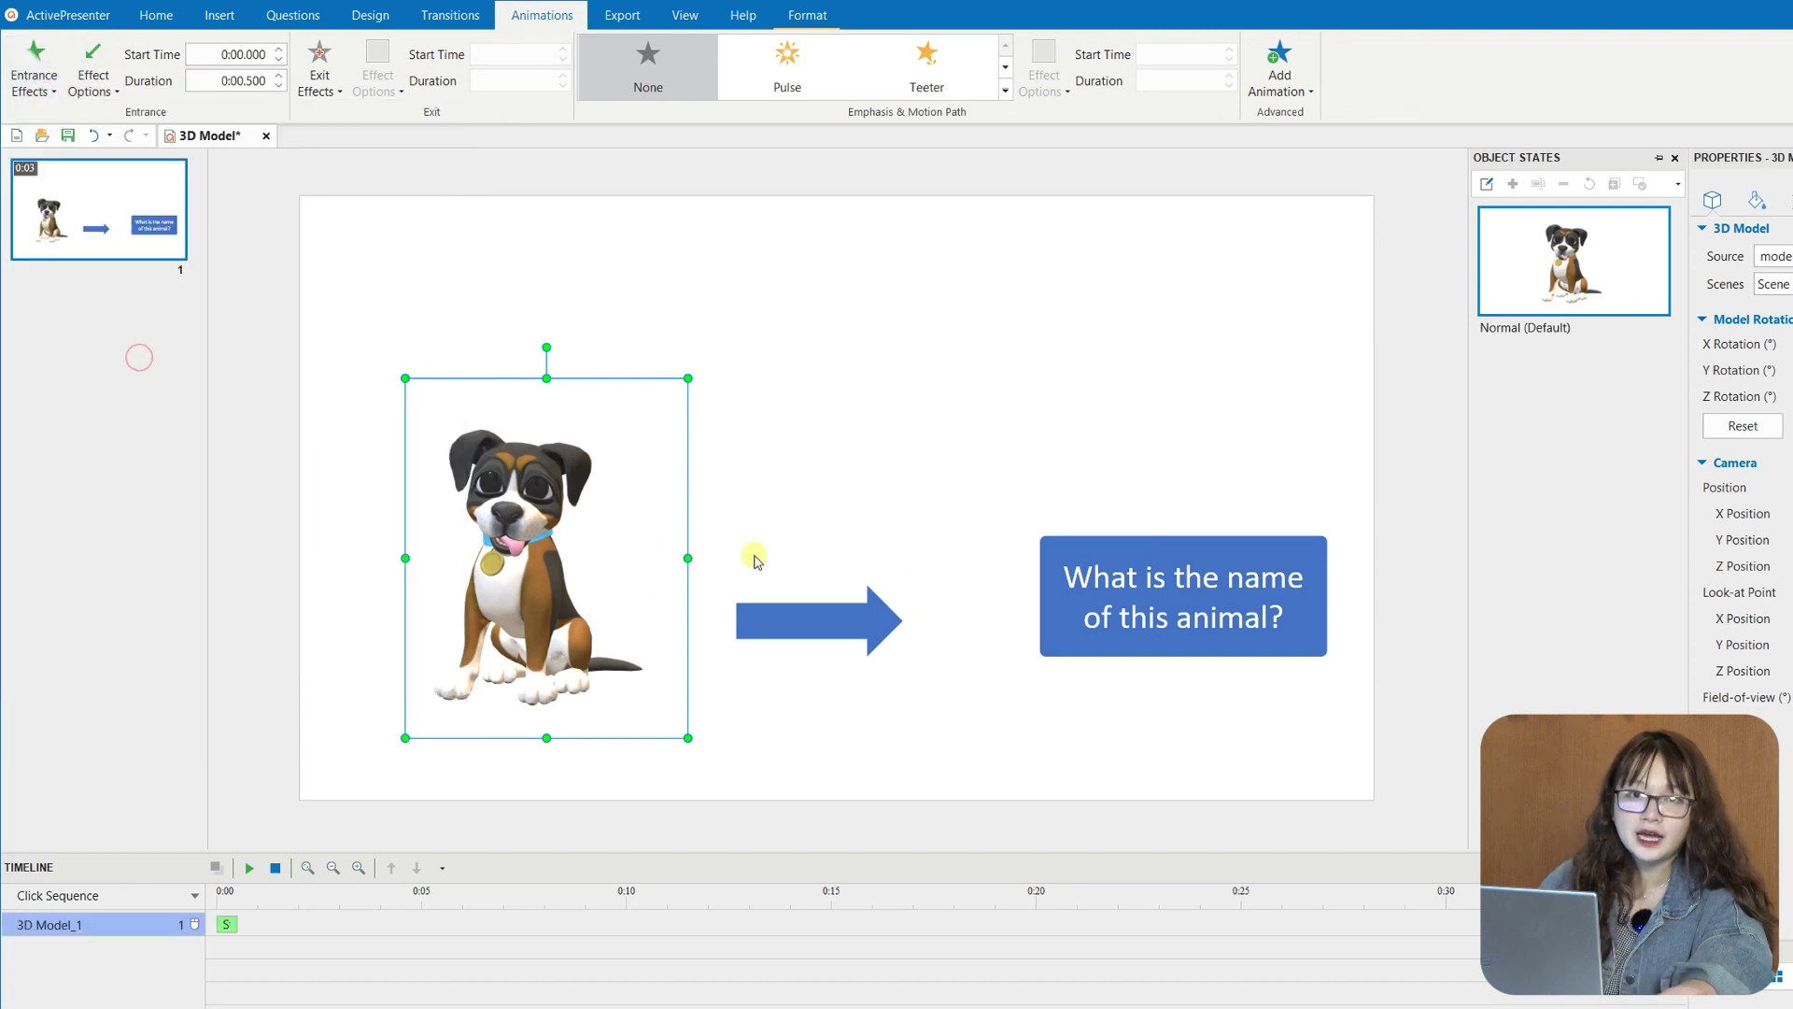
{"action": "left_click", "coordinate": [819, 640]}
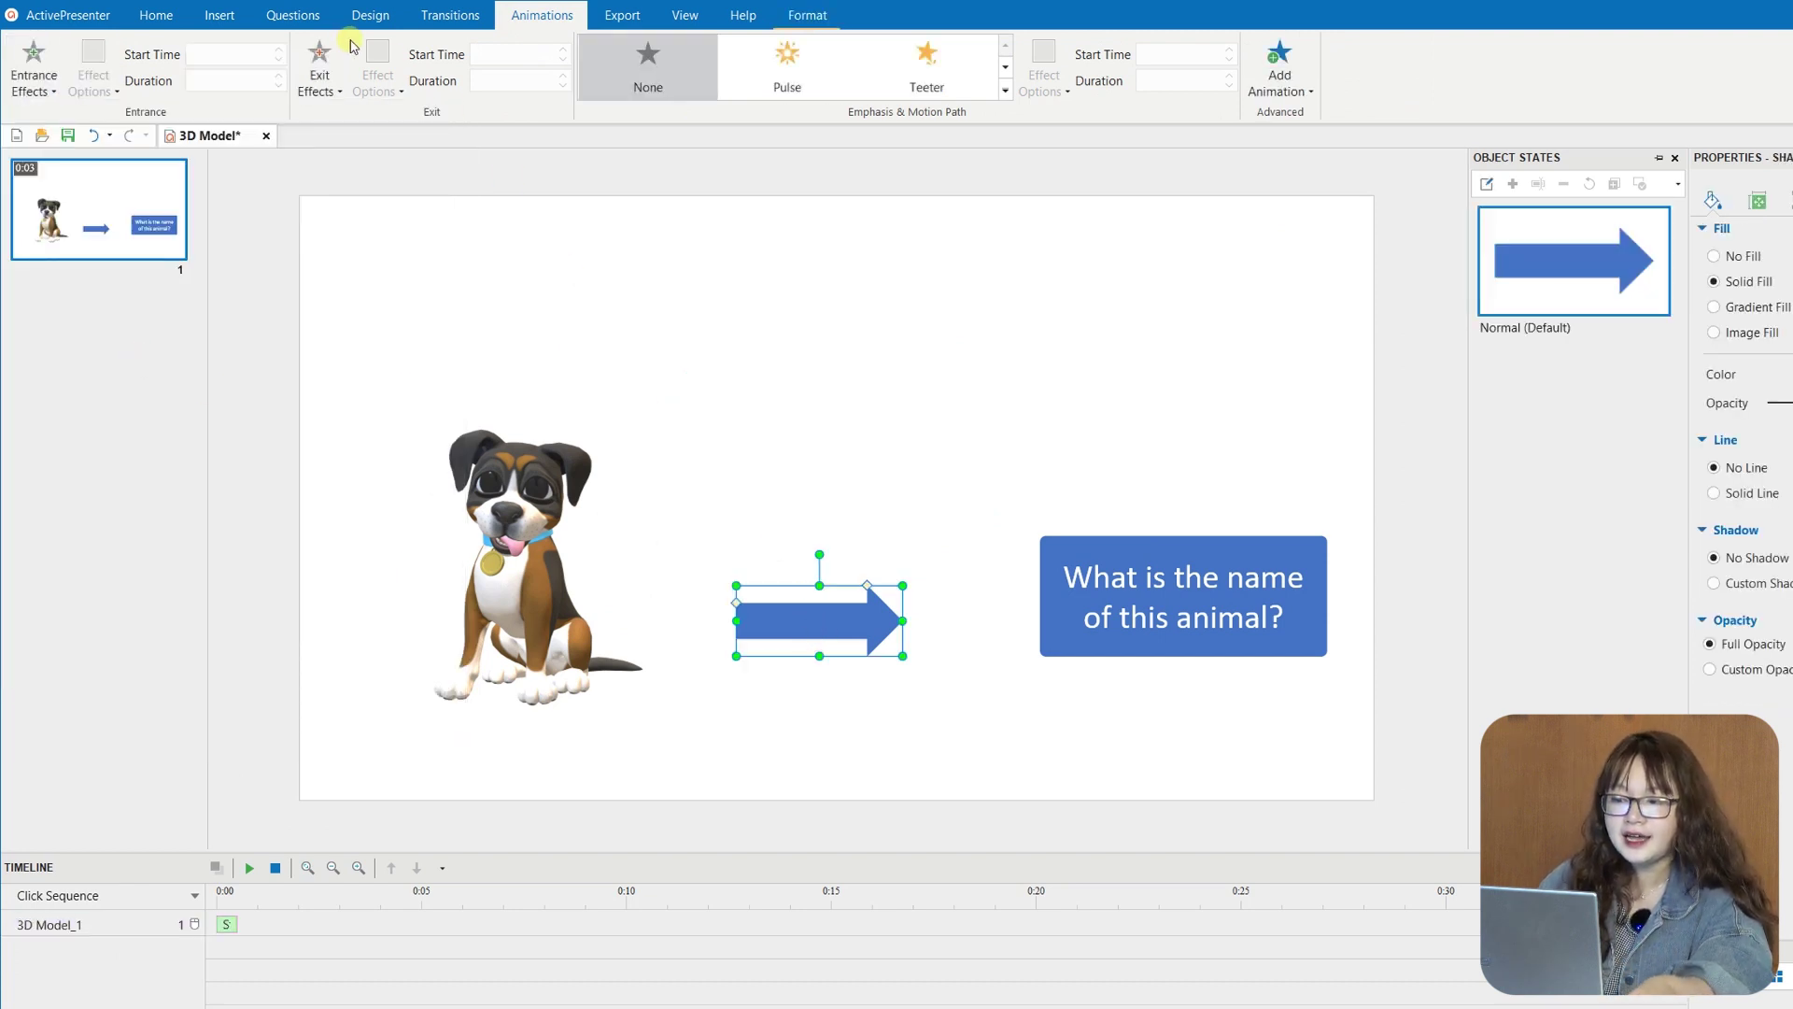
{"action": "left_click", "coordinate": [44, 94]}
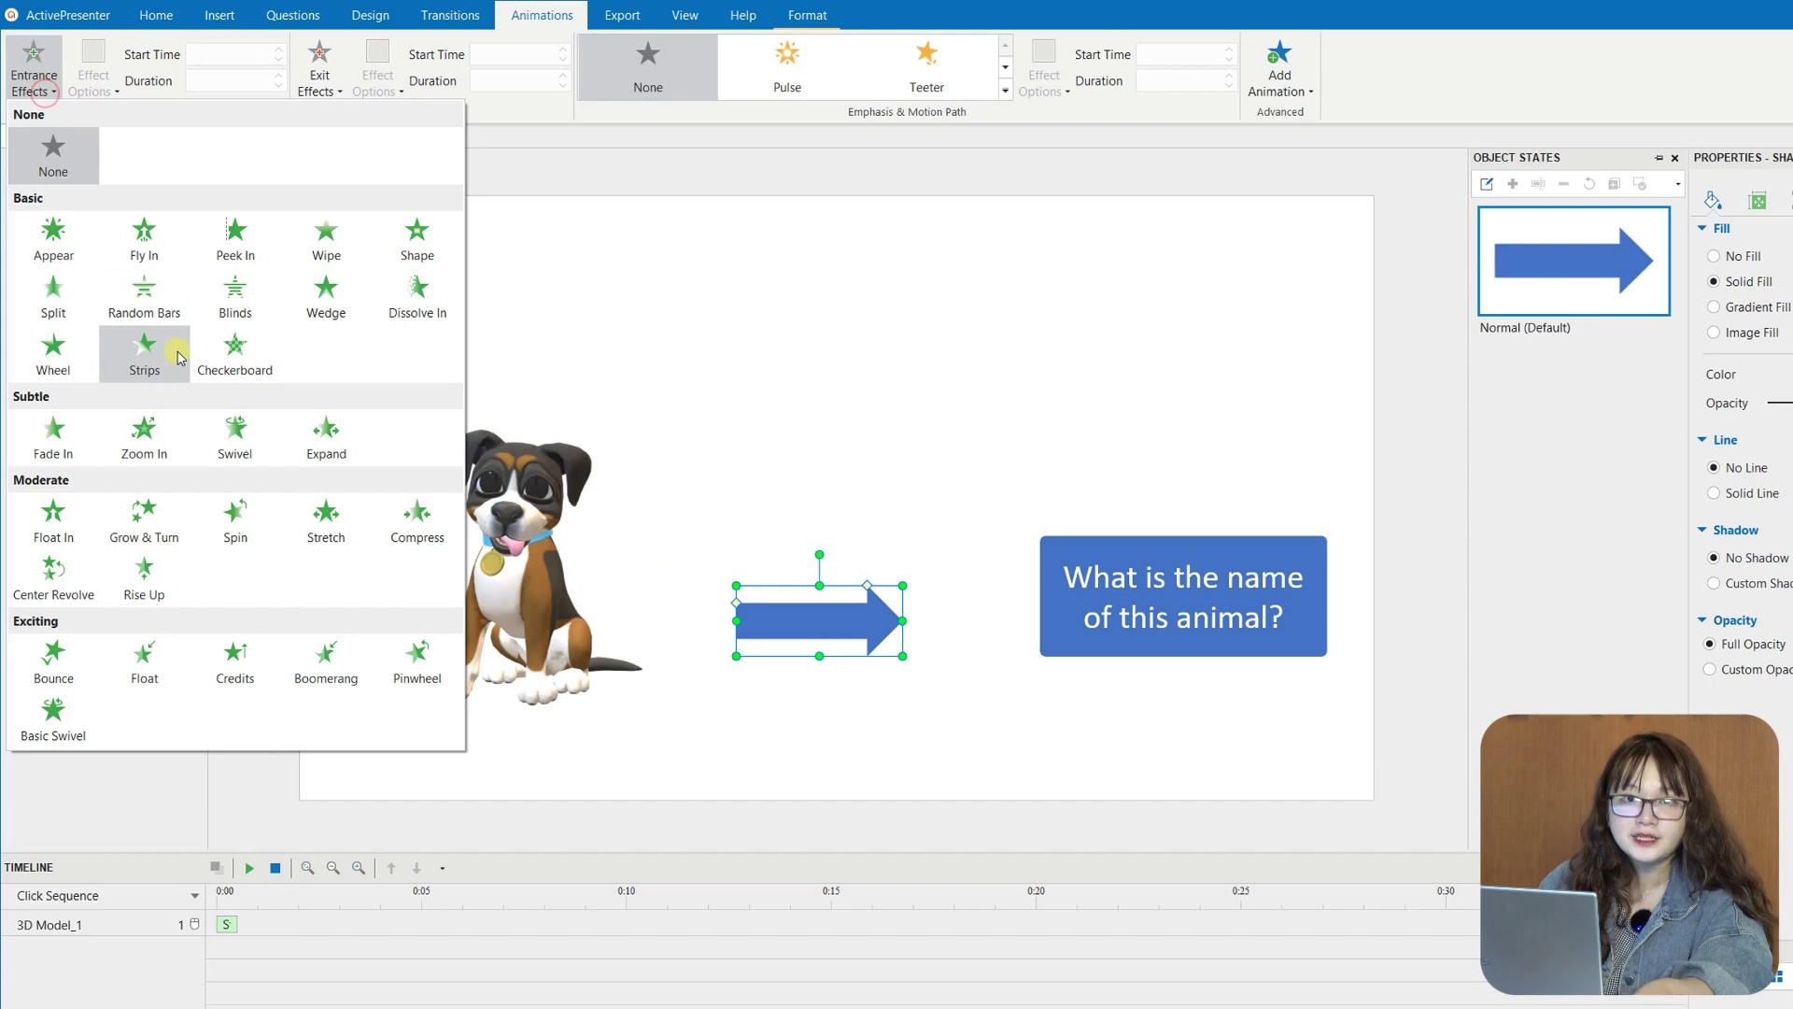
{"action": "left_click", "coordinate": [221, 364]}
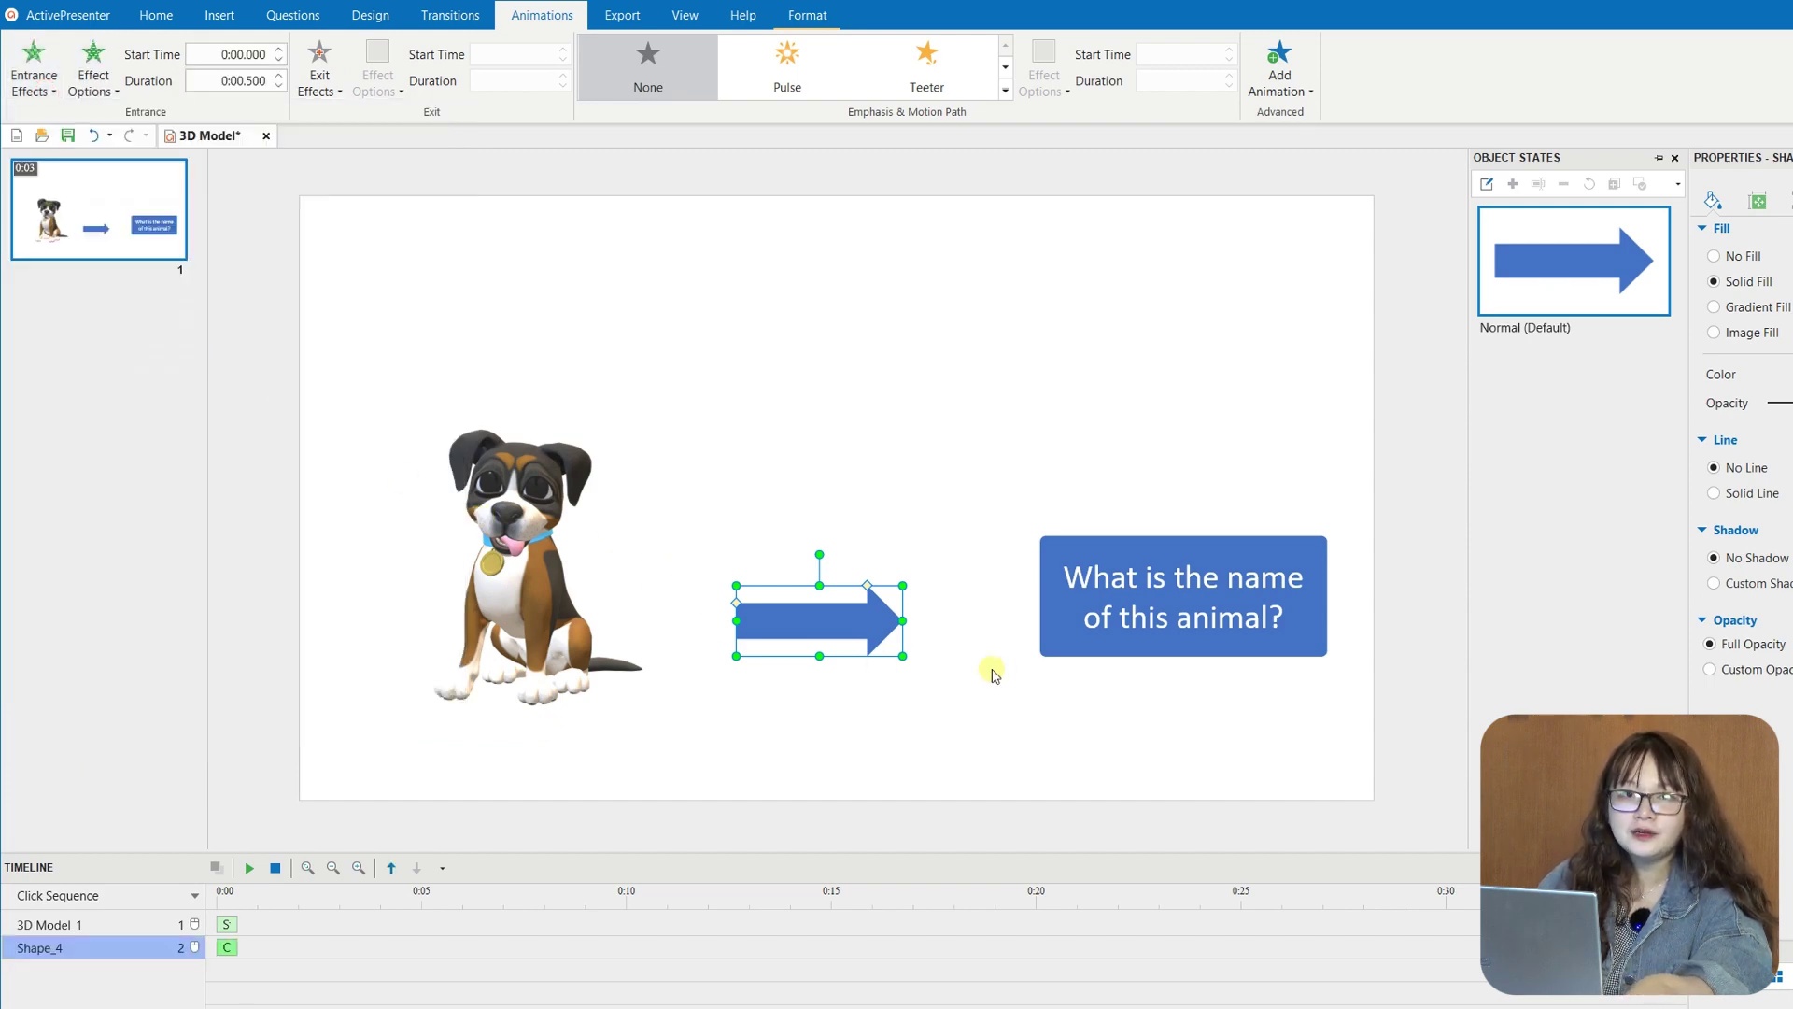
{"action": "left_click", "coordinate": [1114, 648]}
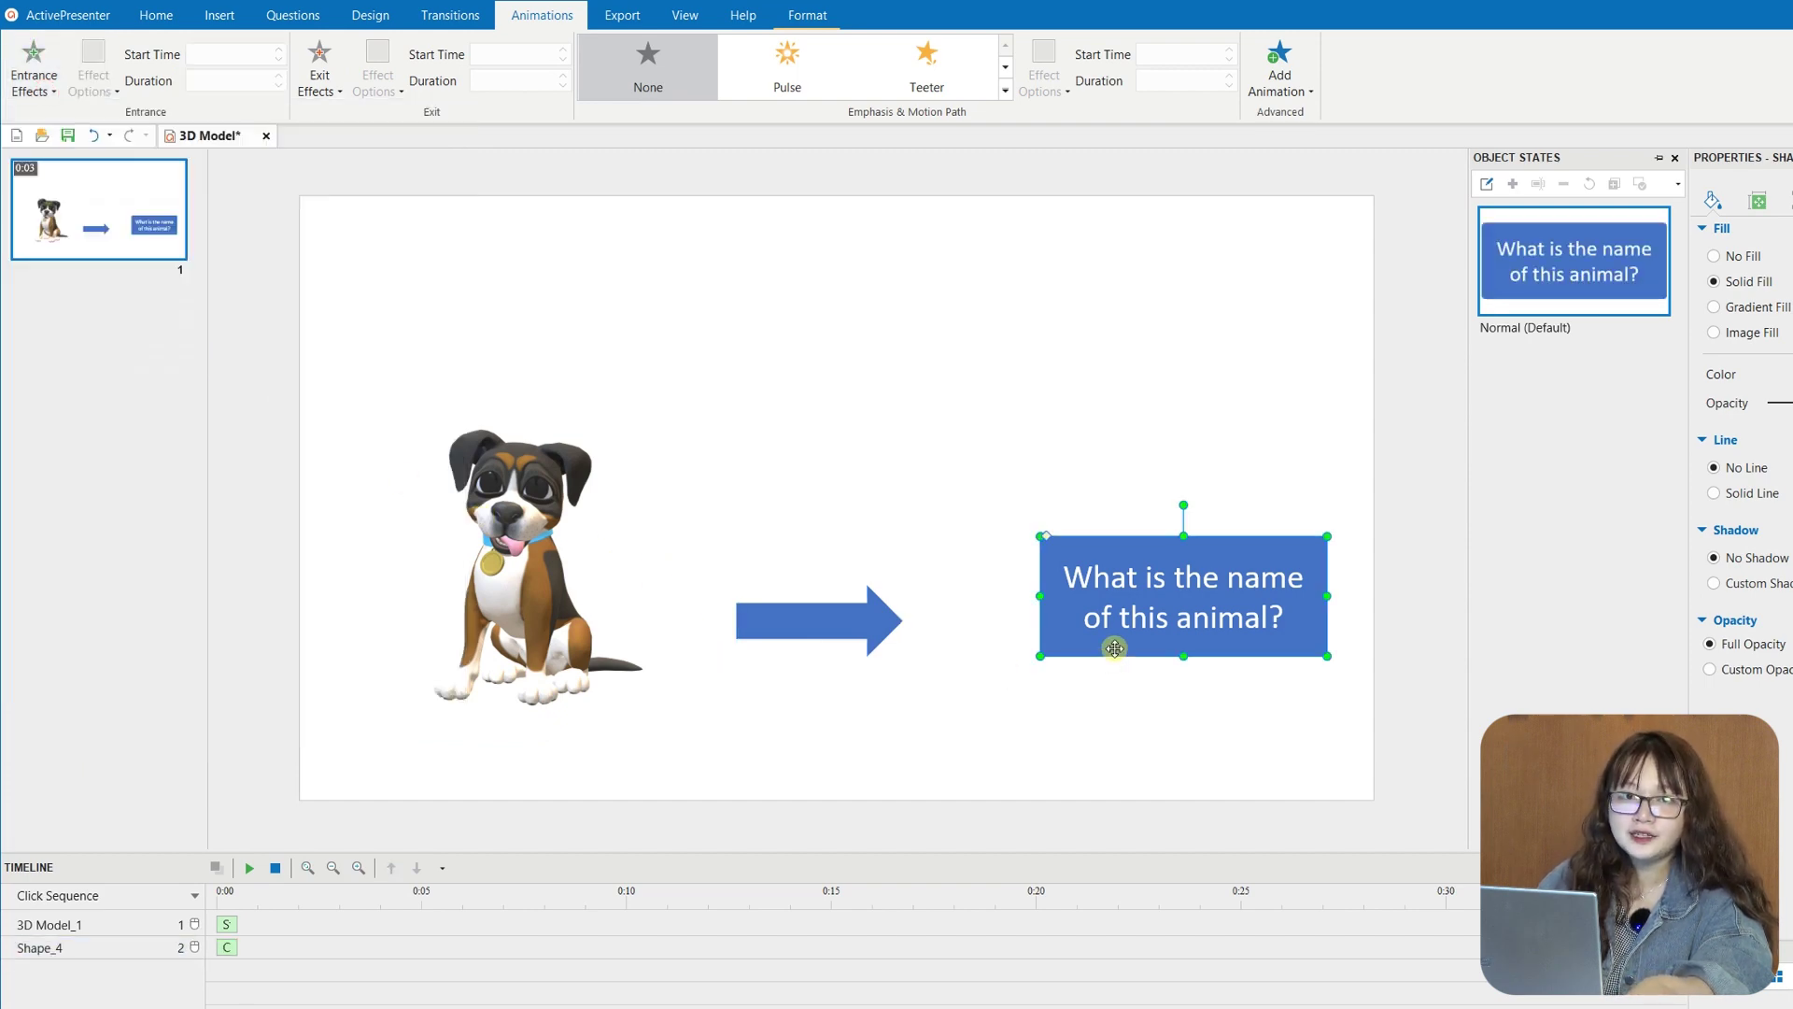
{"action": "left_click", "coordinate": [42, 91]}
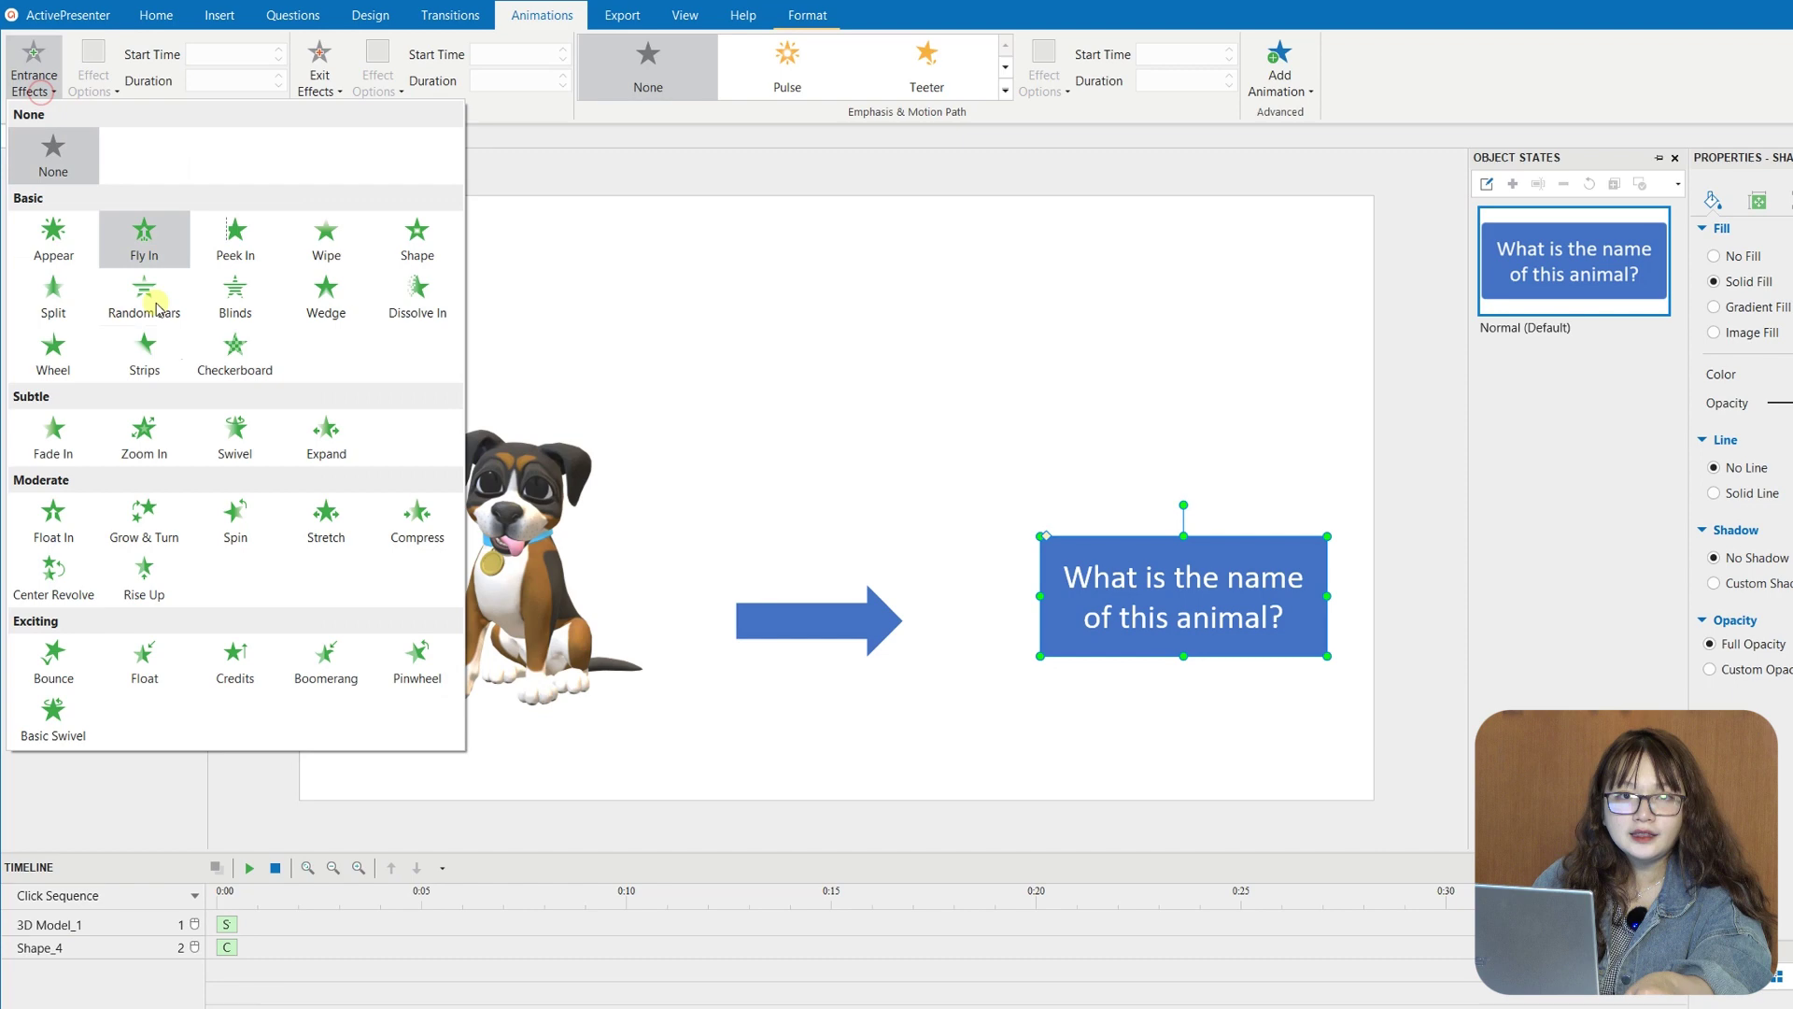
{"action": "left_click", "coordinate": [326, 435]}
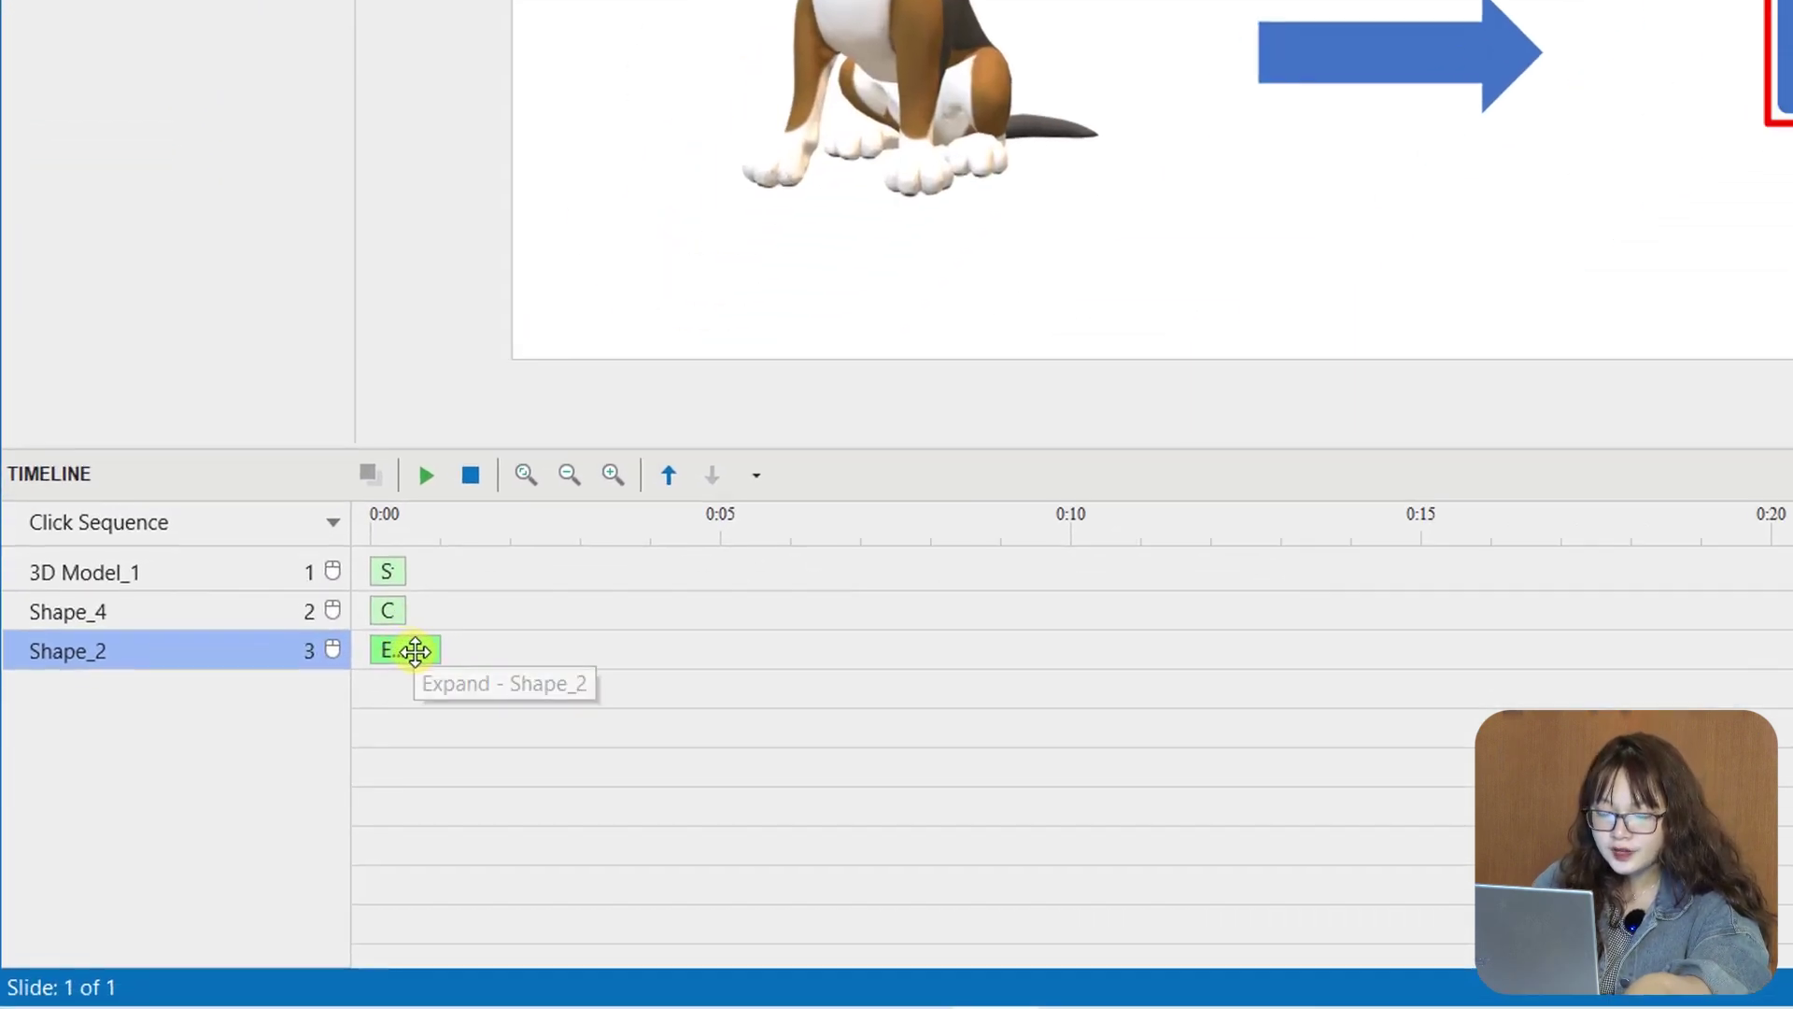
- Delay the arrow to about 4 s and the question box's Expand to about 8 s, starting with previous
{"action": "left_click_drag", "start_coordinate": [241, 968], "coordinate": [528, 974]}
{"action": "left_click_drag", "start_coordinate": [904, 657], "coordinate": [986, 657]}
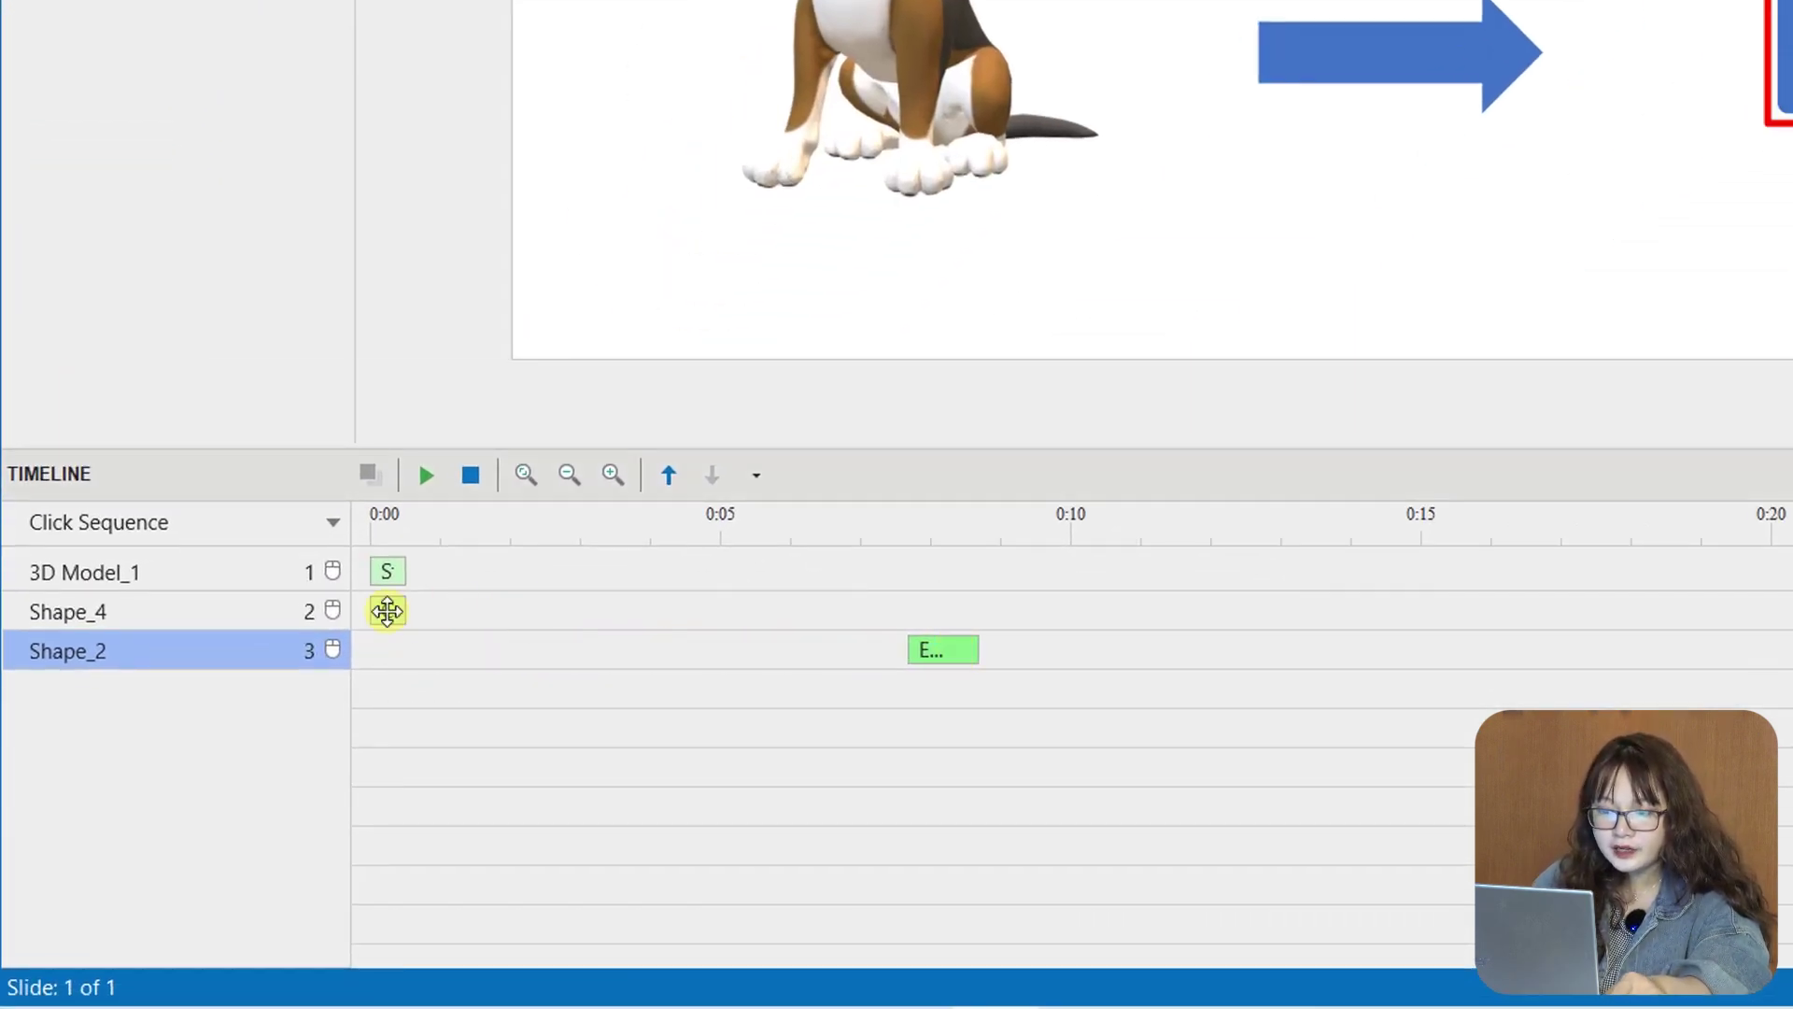
{"action": "left_click_drag", "start_coordinate": [389, 610], "coordinate": [667, 619]}
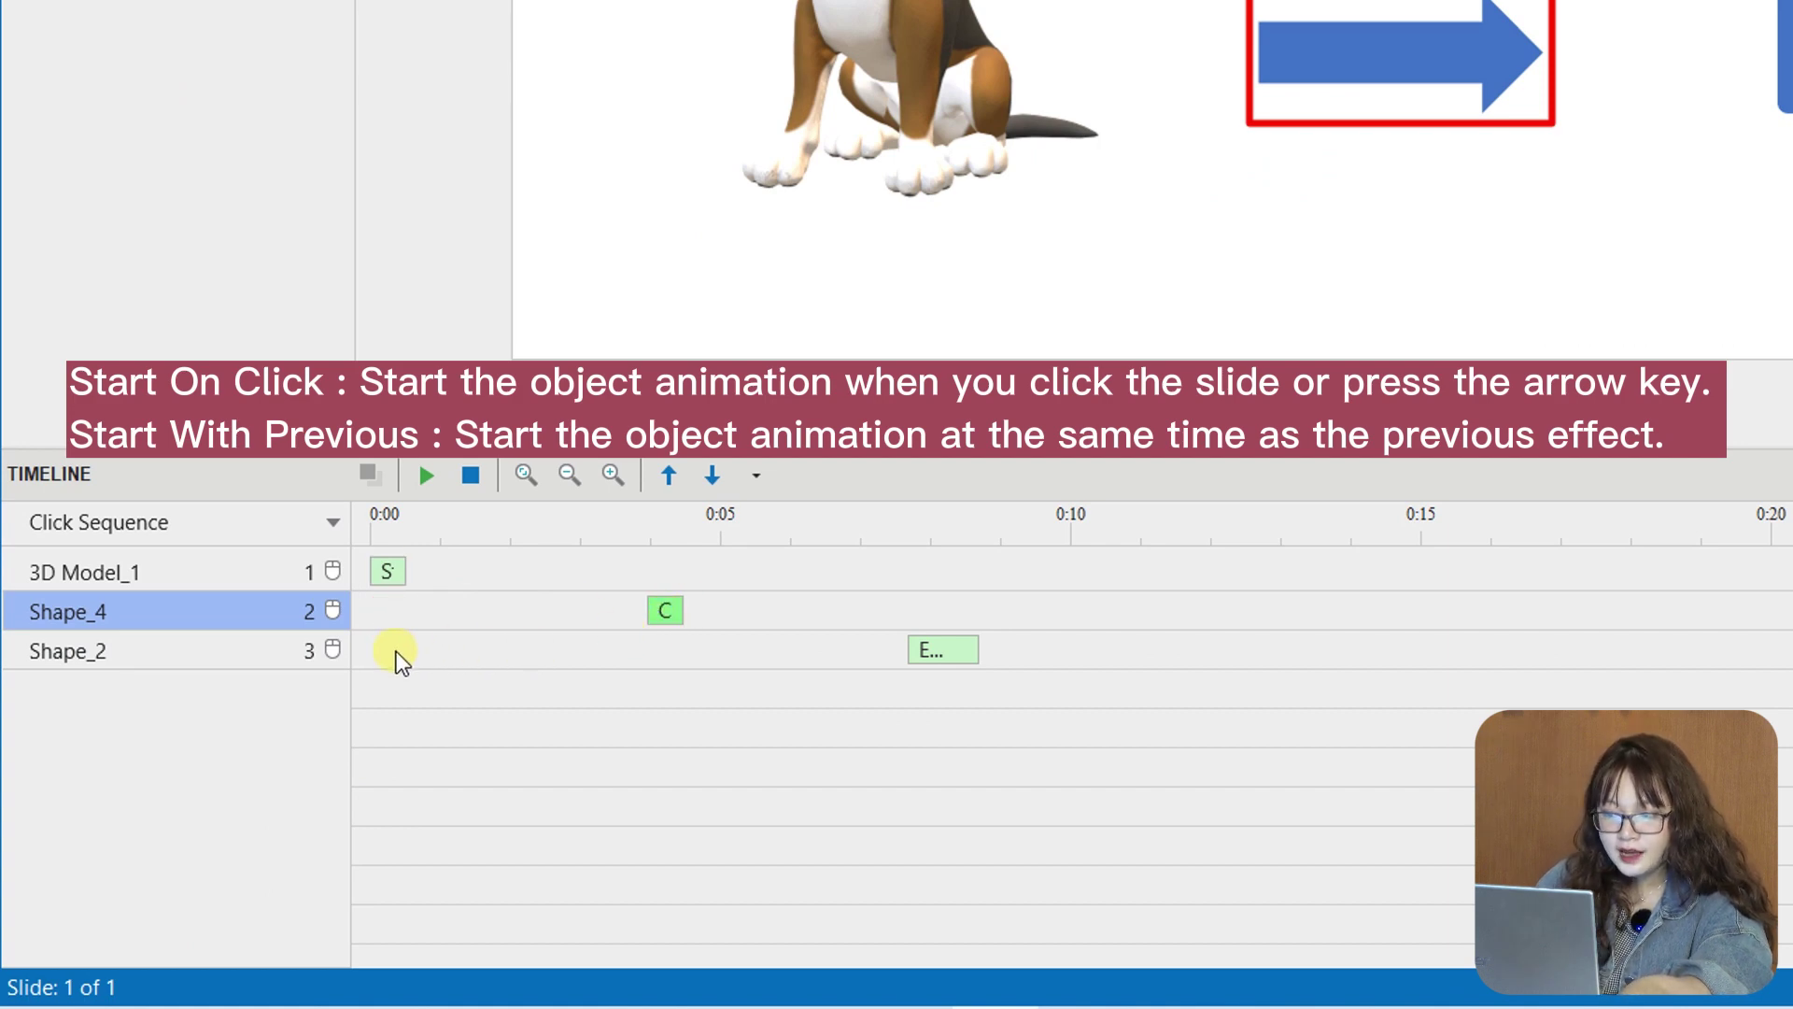
{"action": "left_click", "coordinate": [334, 651]}
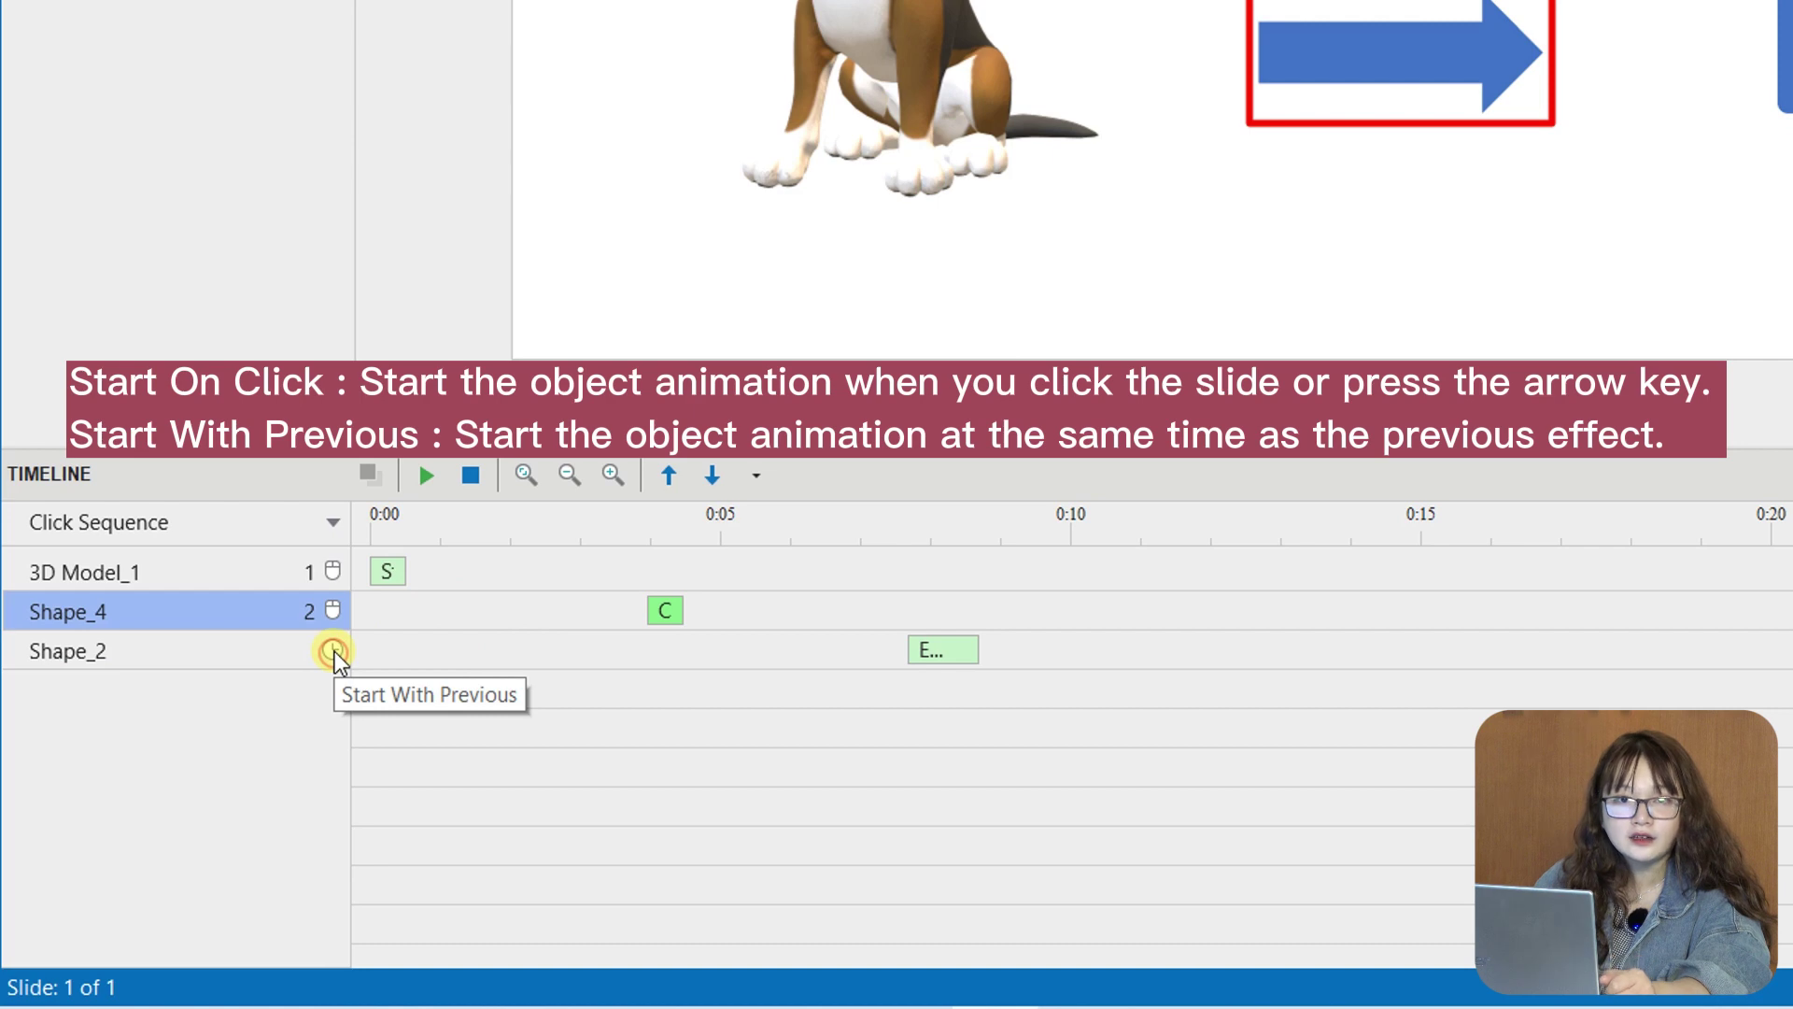
- Run the HTML5 browser preview, clicking the page to reveal the objects, then close it
{"action": "left_click", "coordinate": [333, 651]}
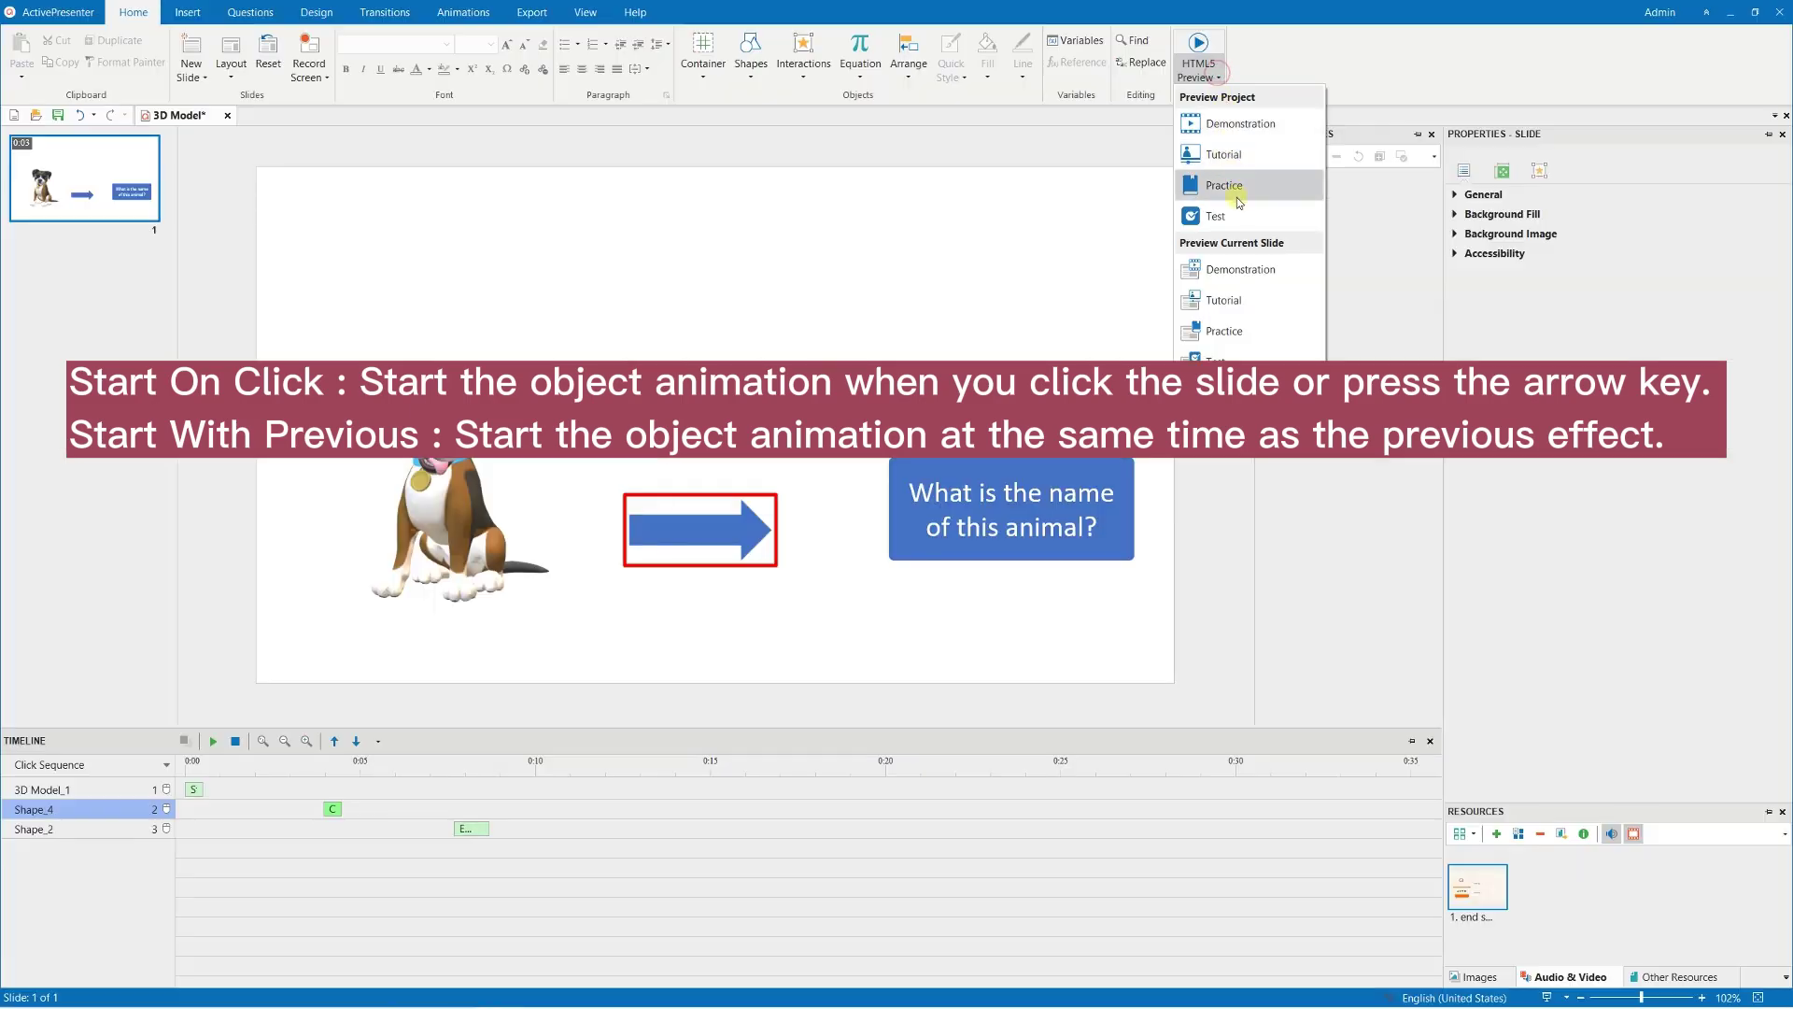
{"action": "left_click", "coordinate": [1239, 200]}
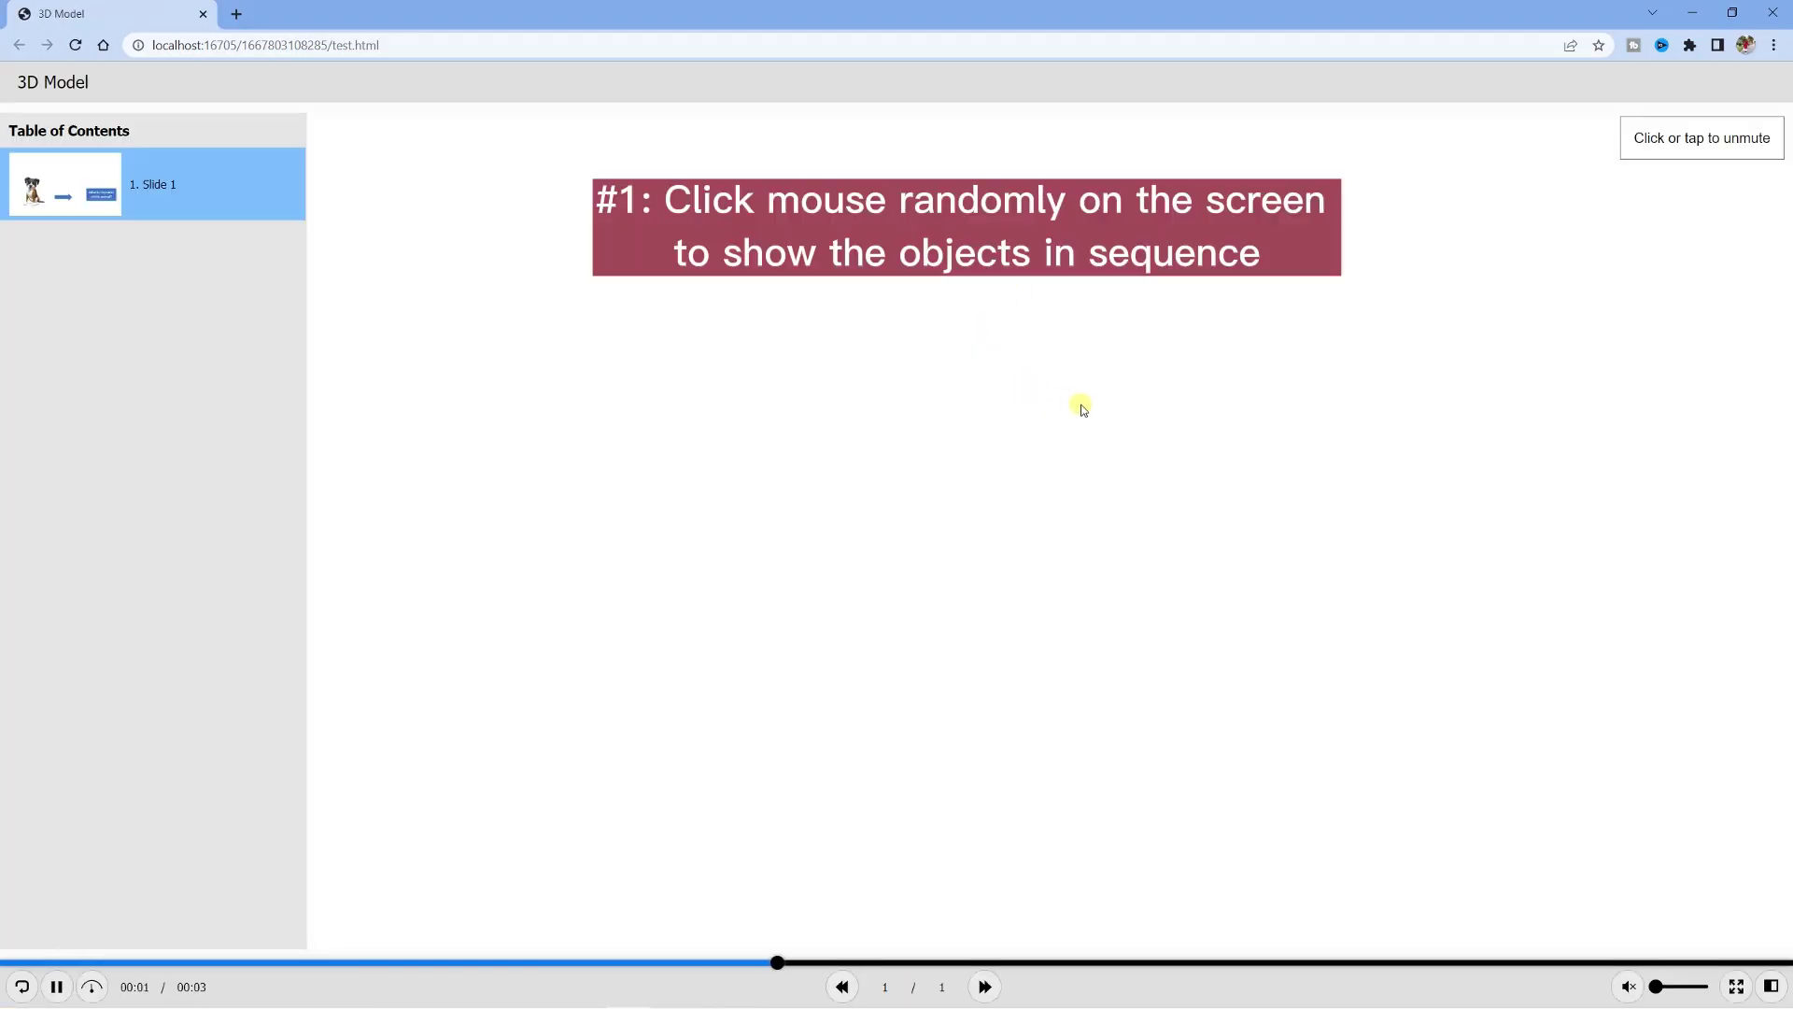
{"action": "left_click", "coordinate": [1081, 408]}
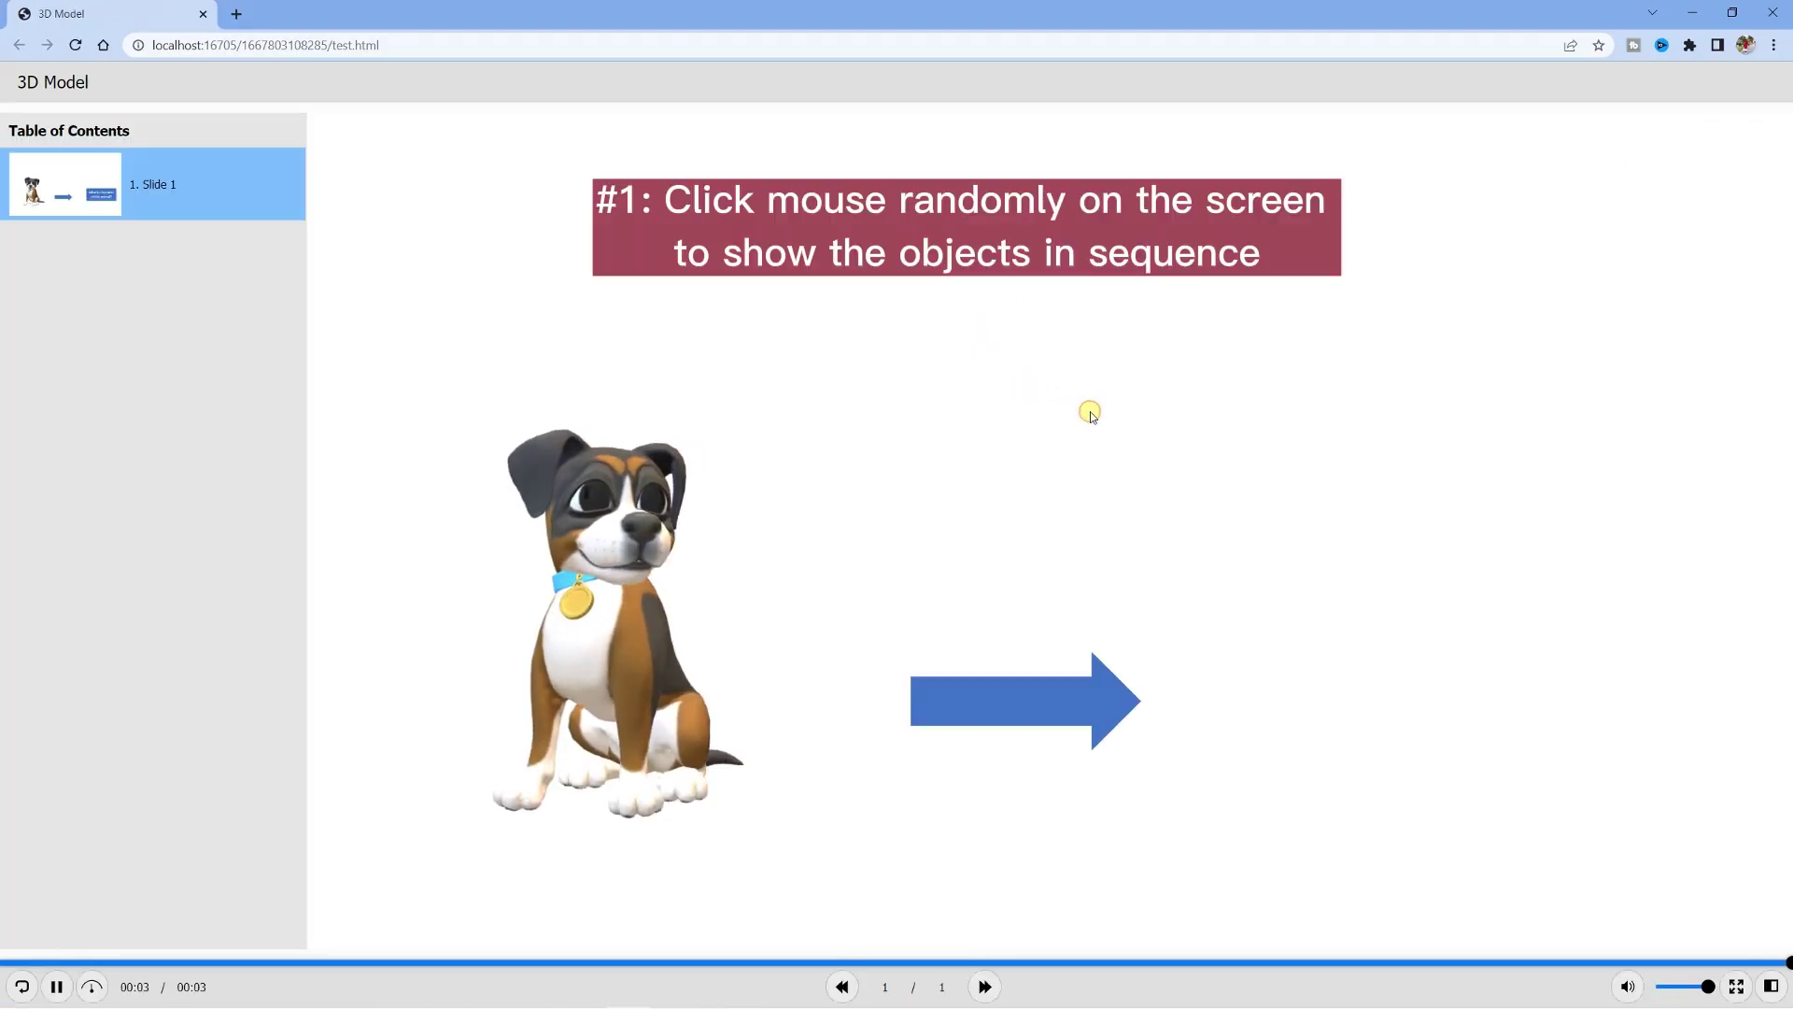
{"action": "left_click", "coordinate": [1090, 411]}
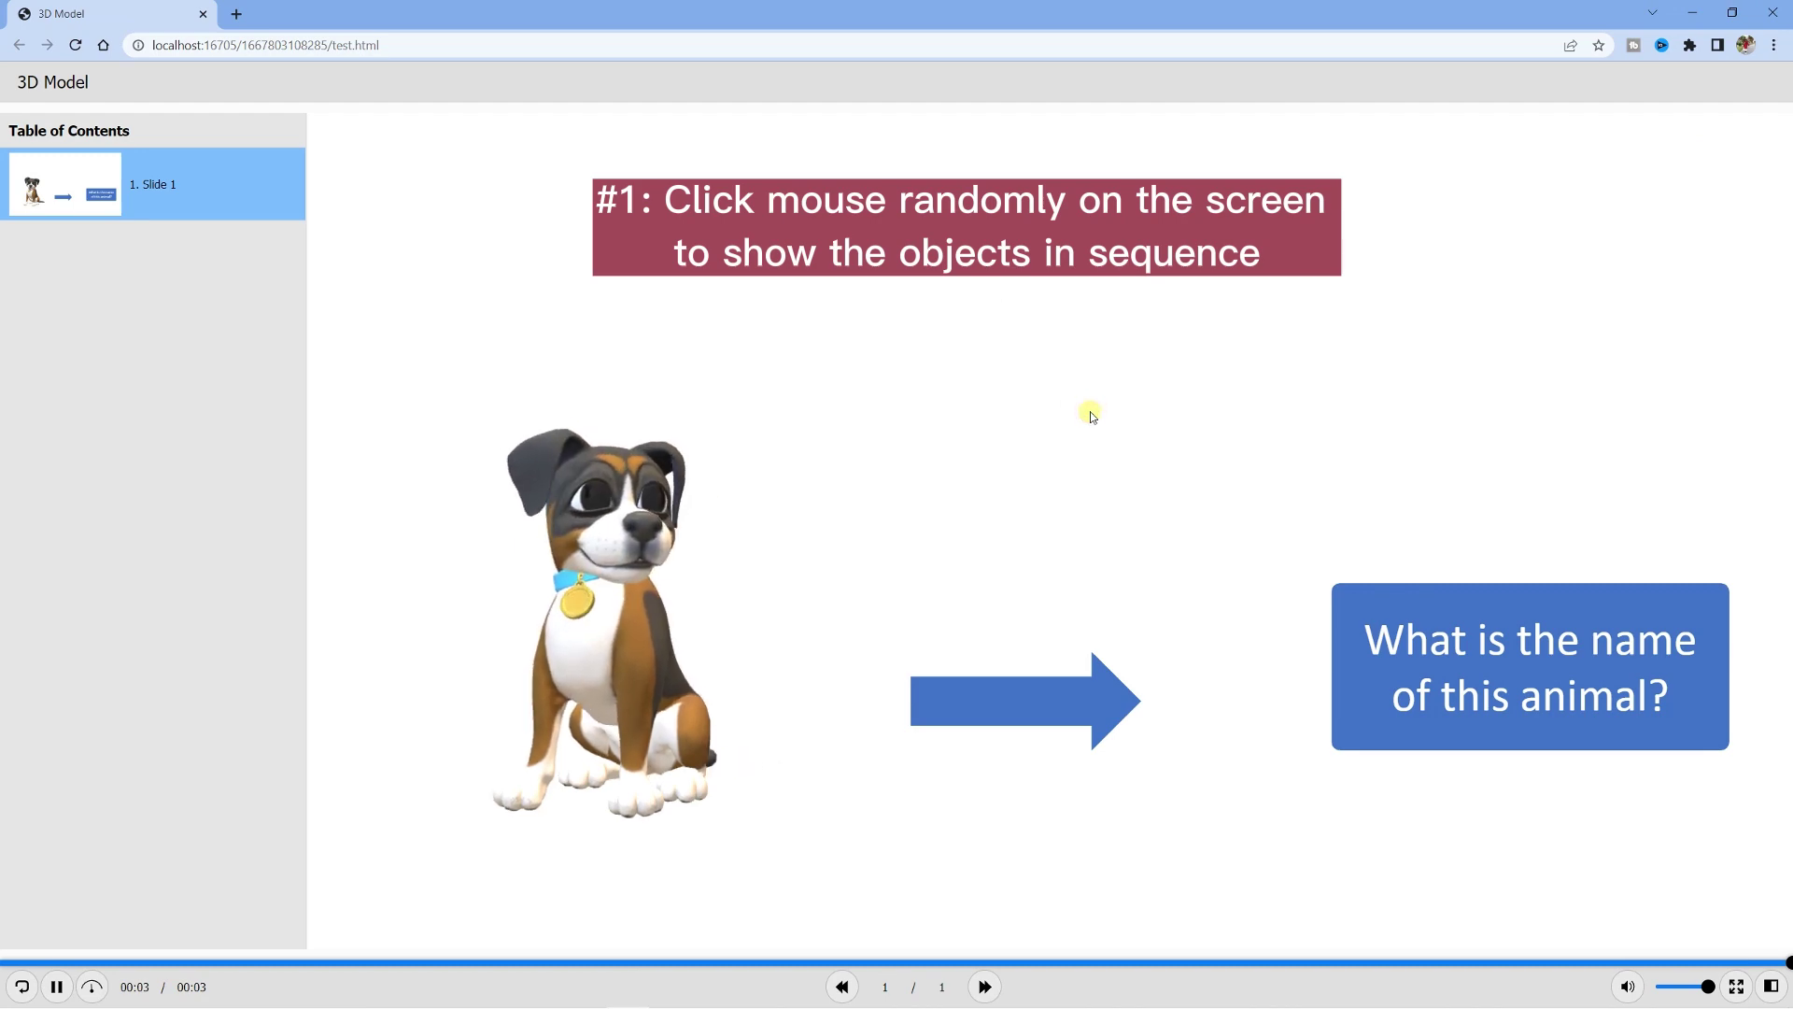
{"action": "left_click", "coordinate": [1773, 13]}
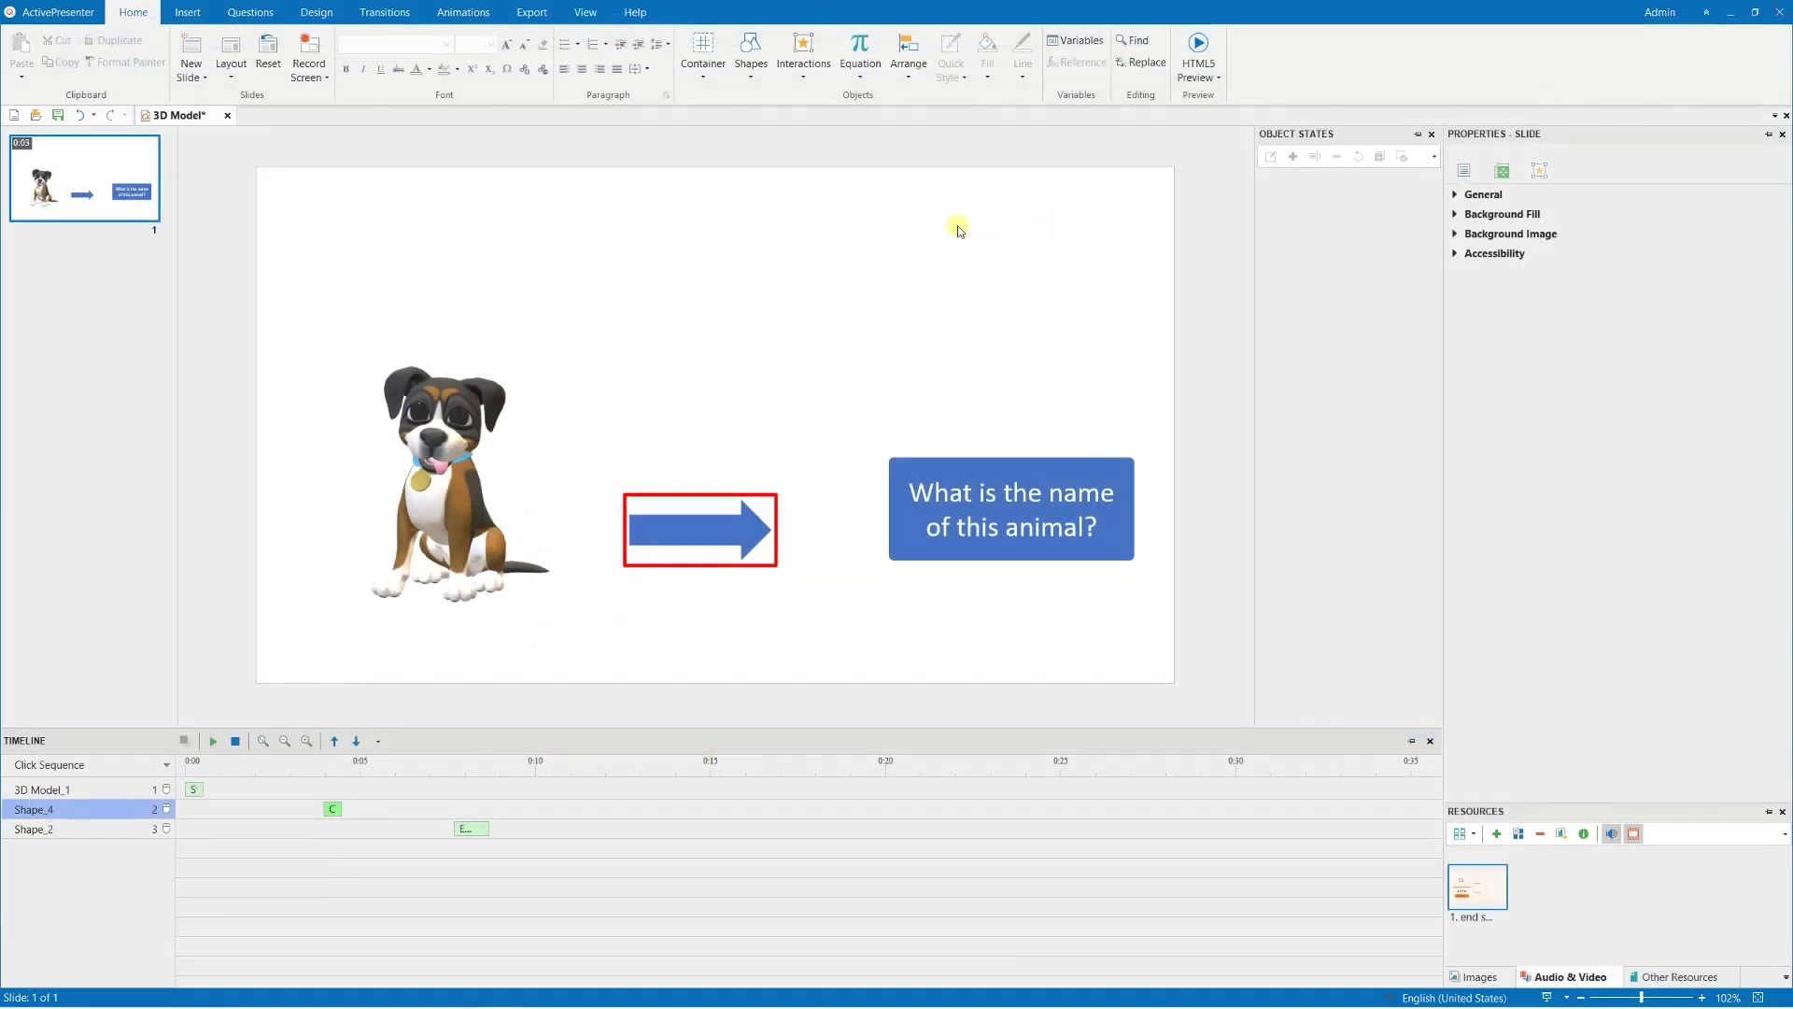
- Preview in the browser again, using the Right and Left arrow keys to show and hide objects
{"action": "left_click", "coordinate": [1202, 82]}
{"action": "left_click", "coordinate": [1227, 216]}
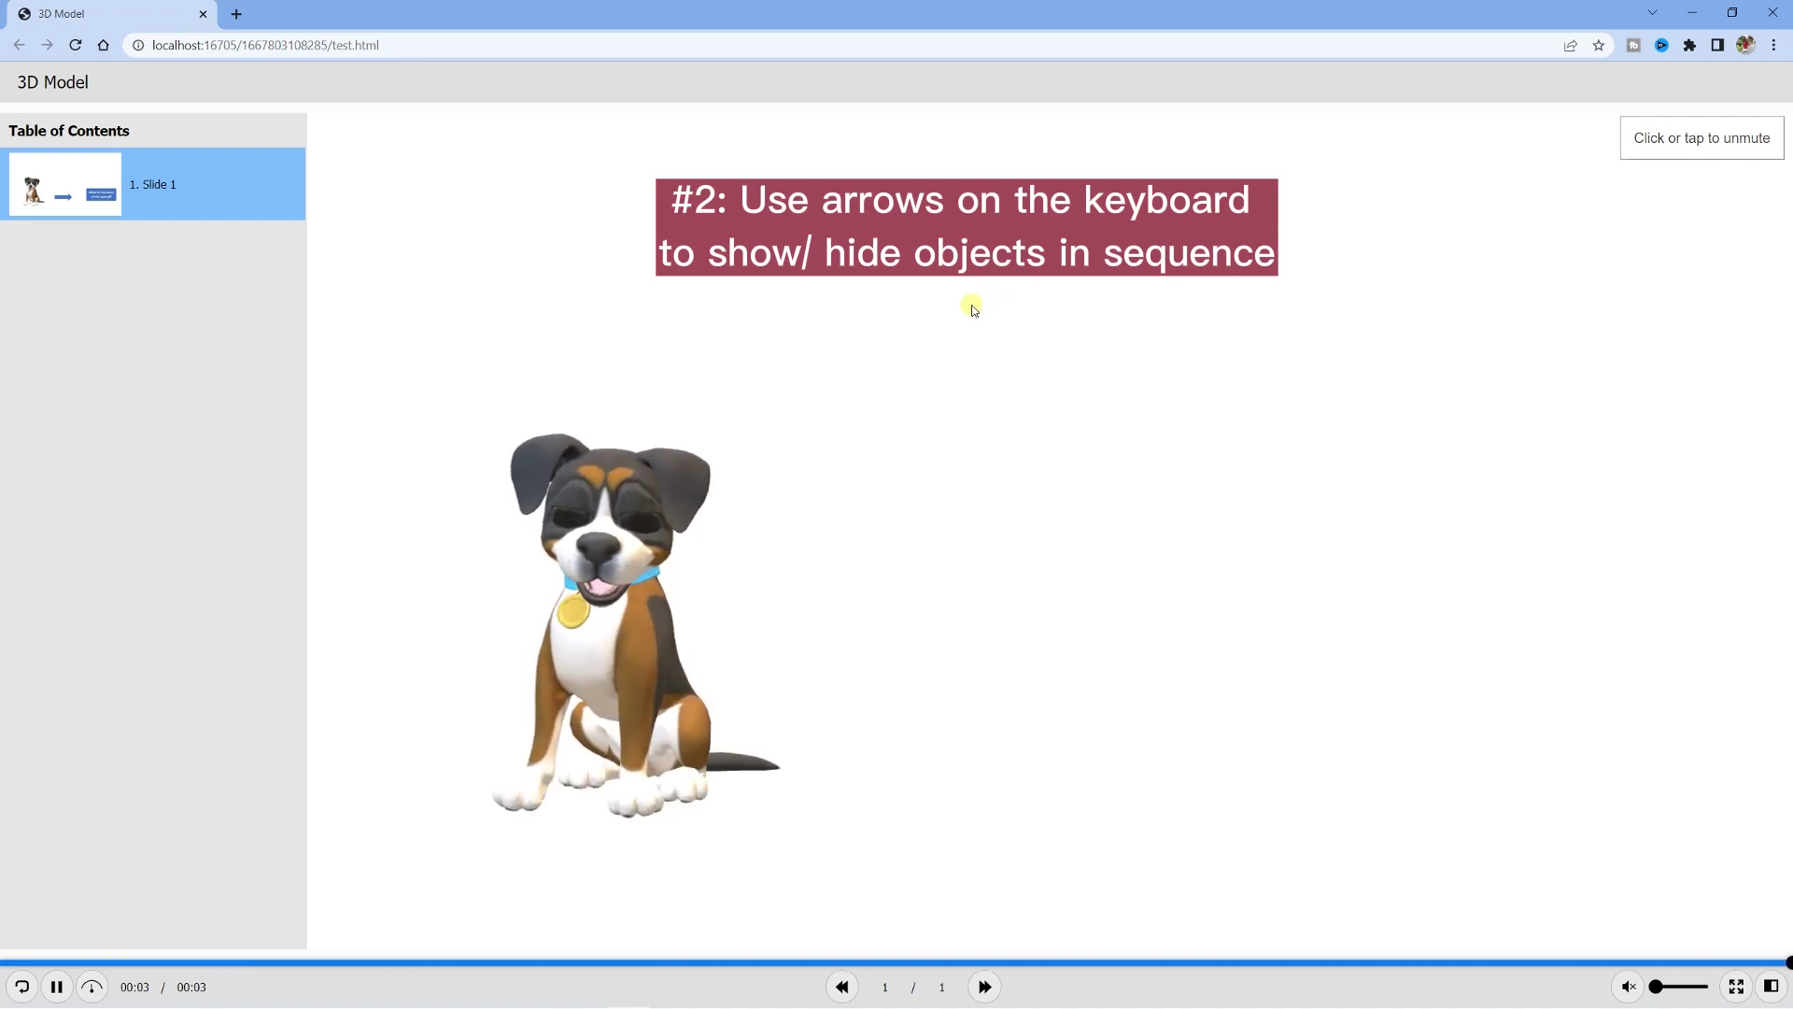
{"action": "key", "text": "Right"}
{"action": "key", "text": "Right"}
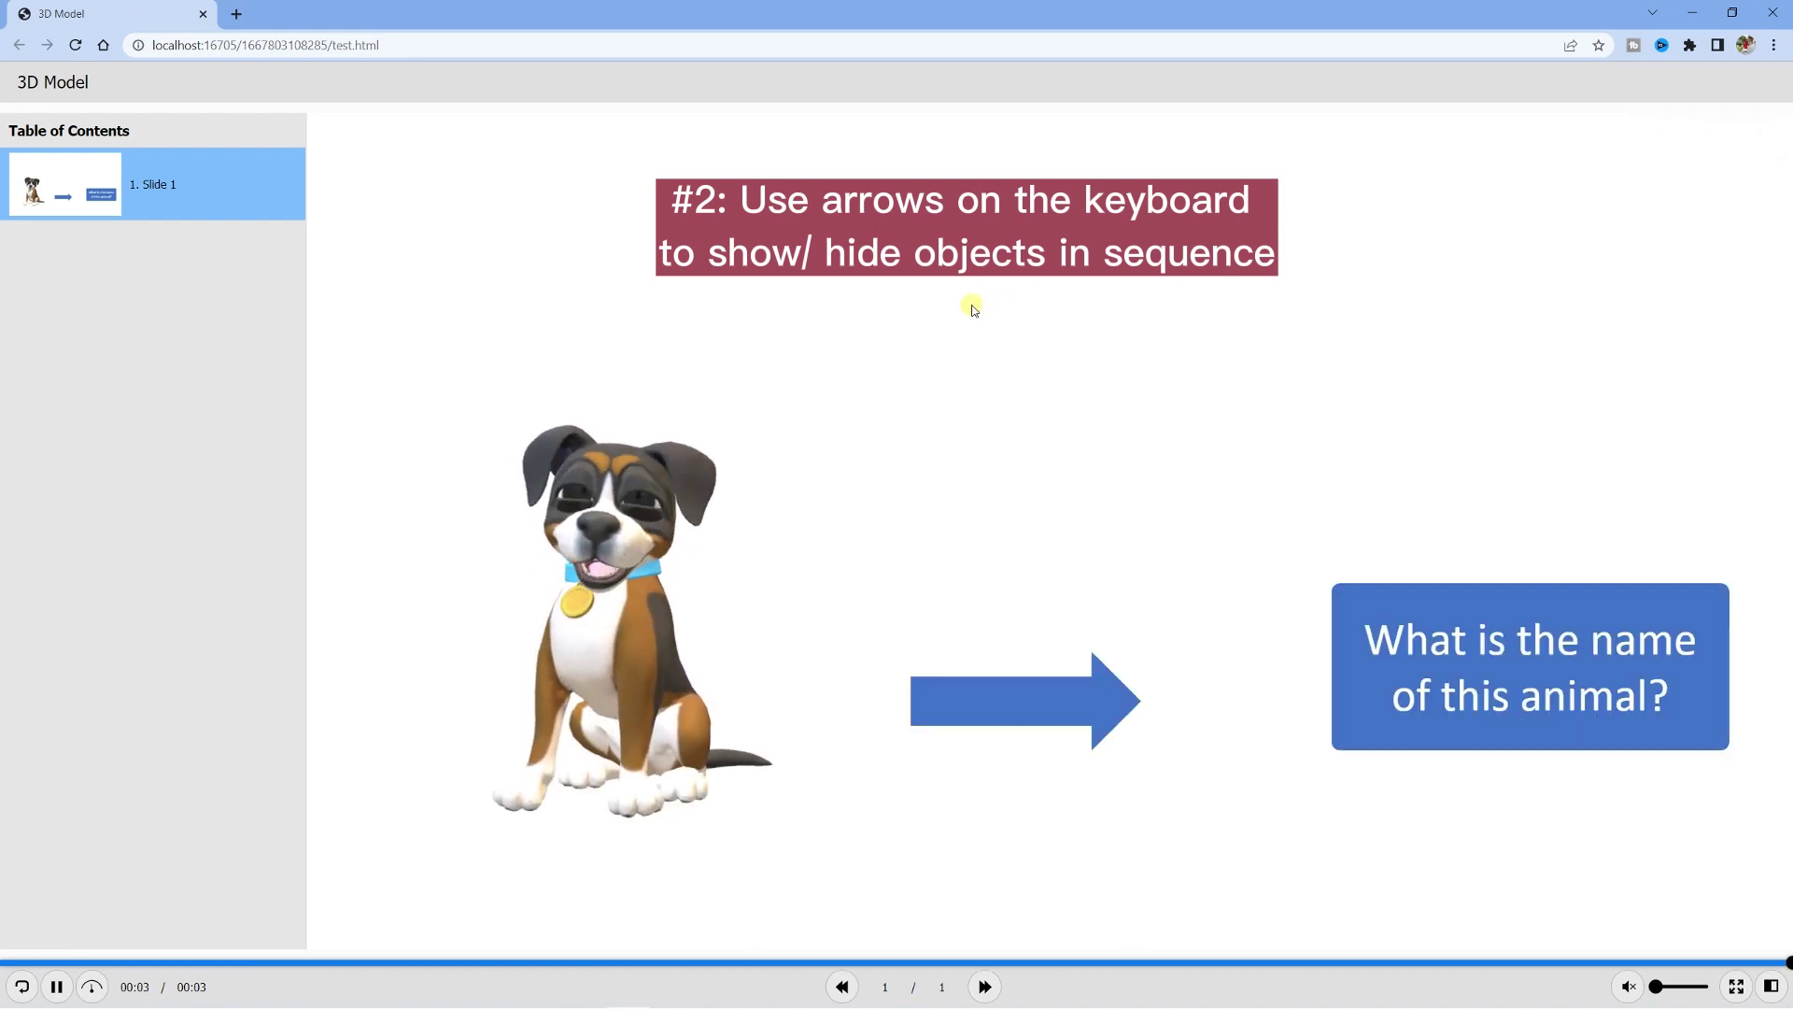
{"action": "key", "text": "Left"}
{"action": "key", "text": "Left"}
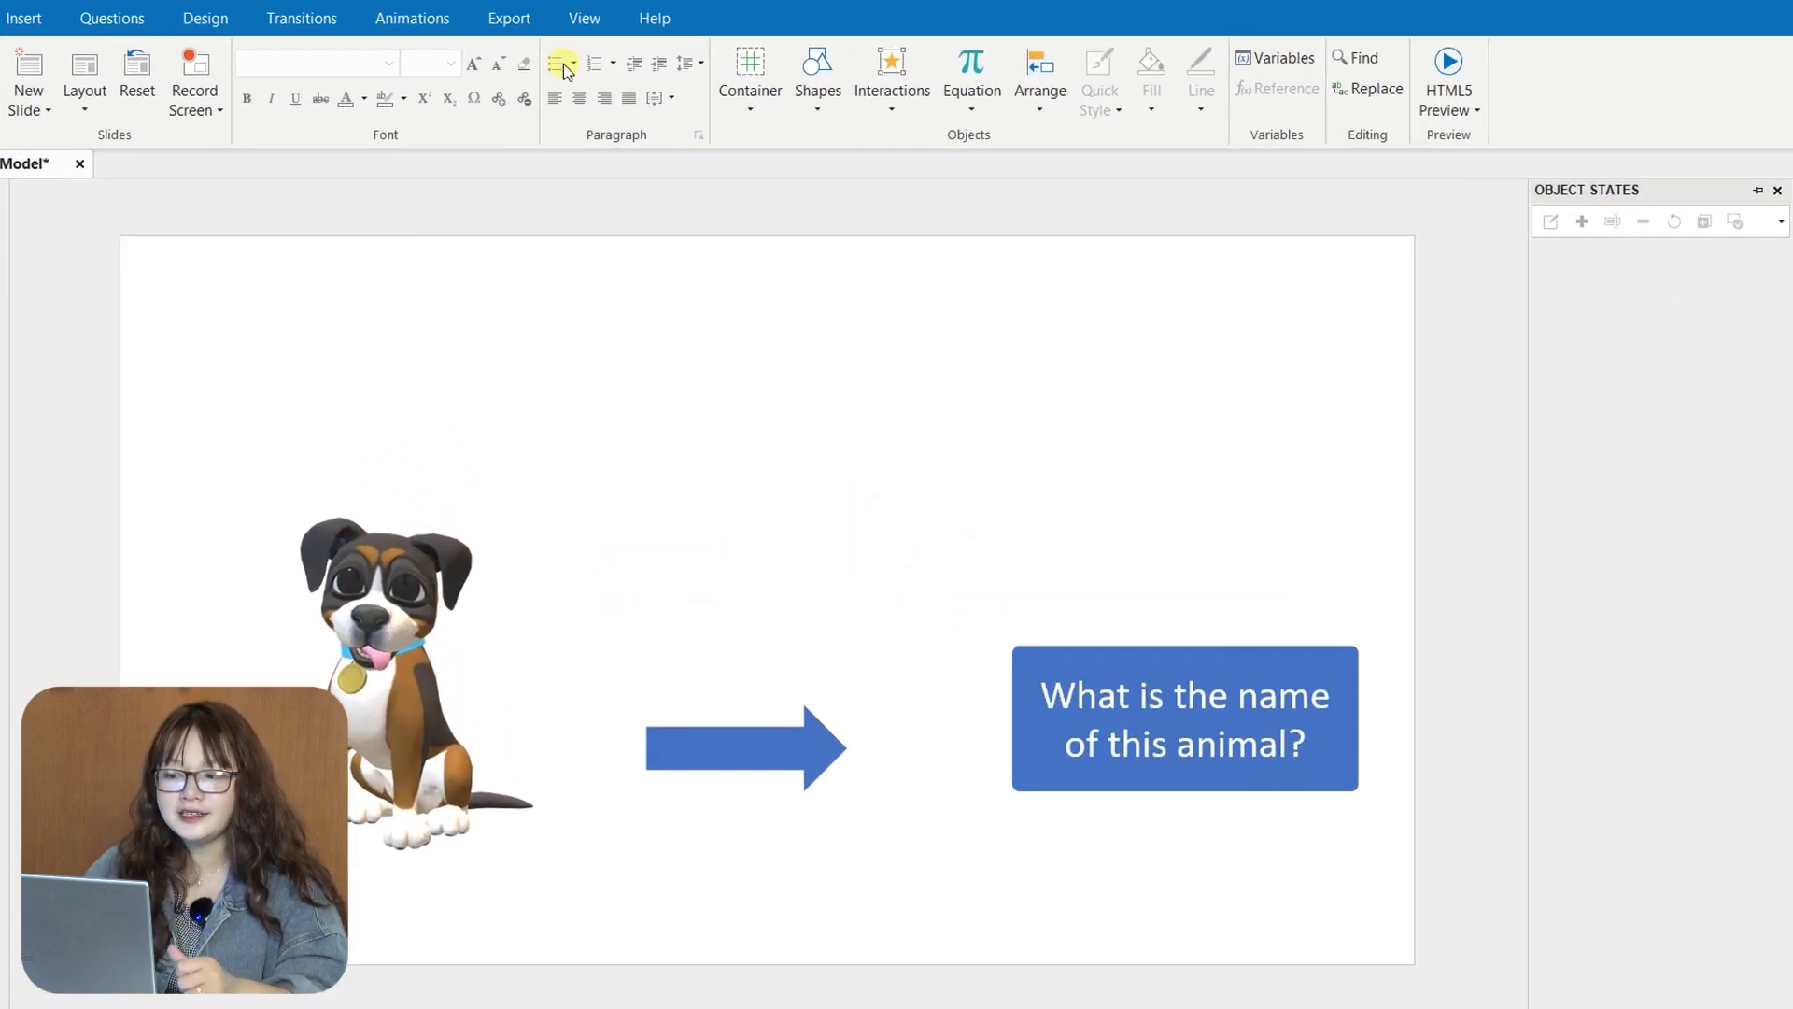
{"action": "left_click", "coordinate": [584, 18]}
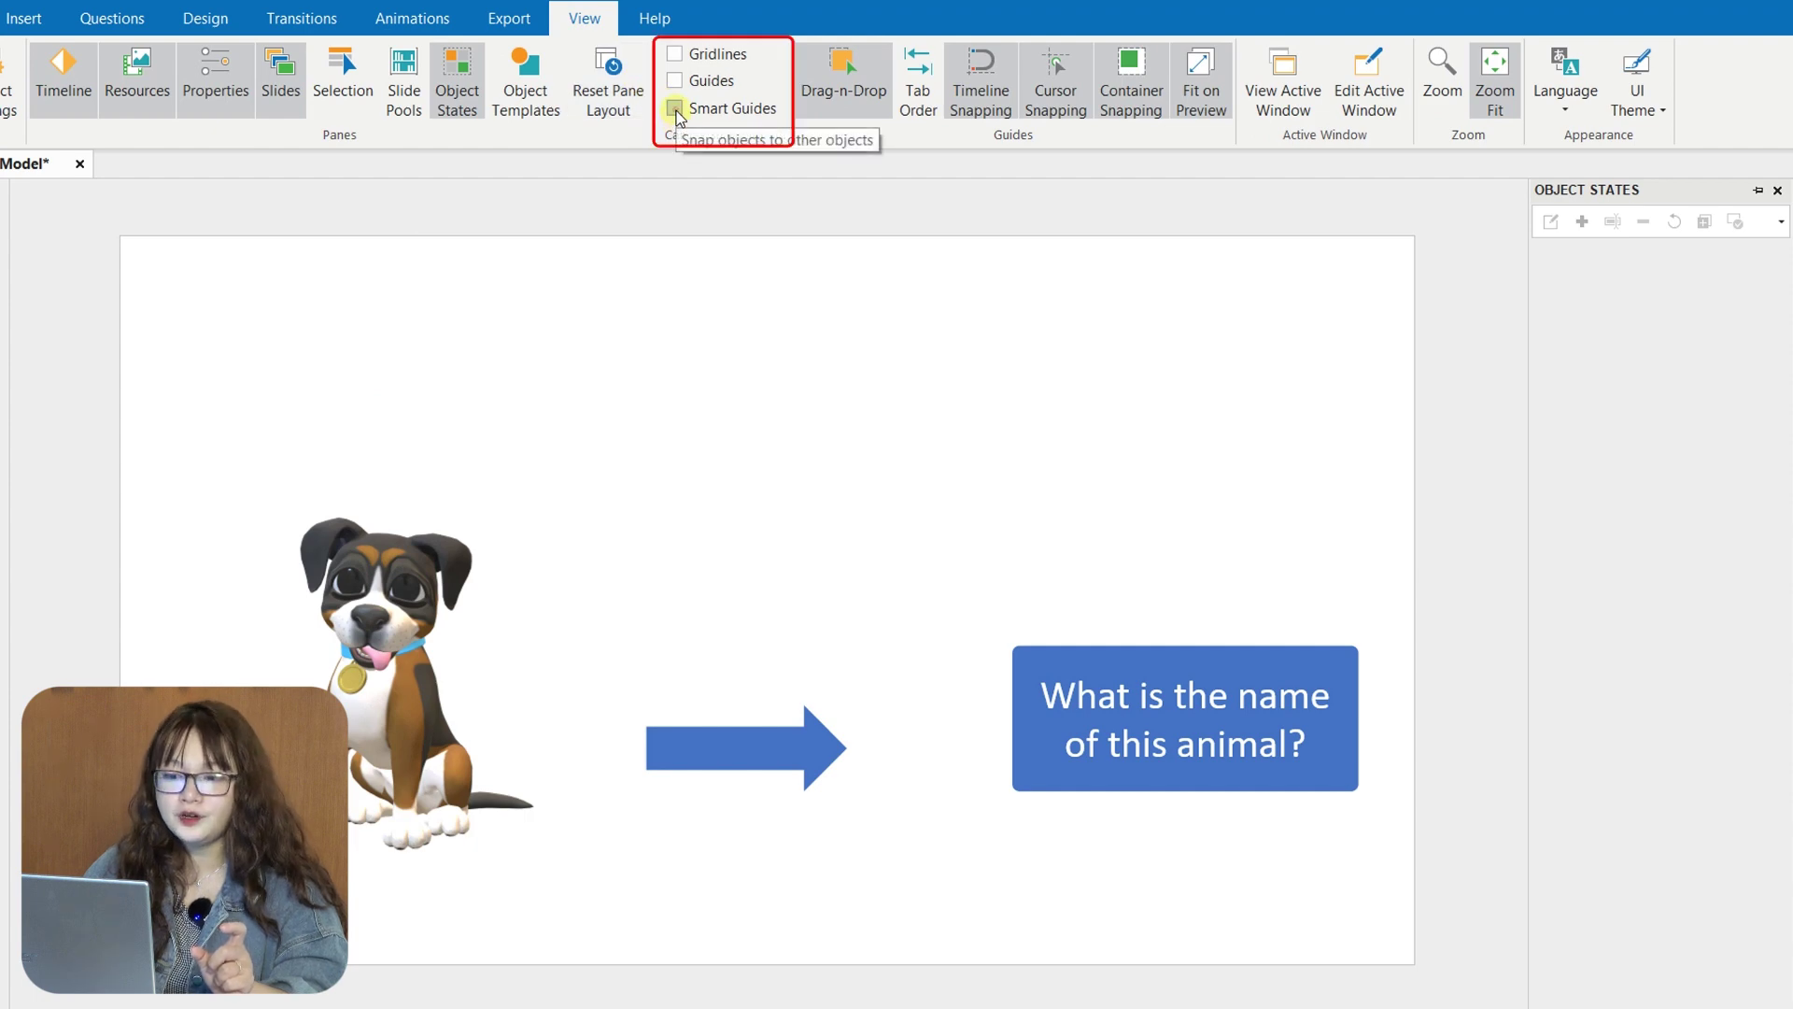
{"action": "left_click", "coordinate": [674, 108]}
{"action": "left_click_drag", "start_coordinate": [392, 716], "coordinate": [378, 643]}
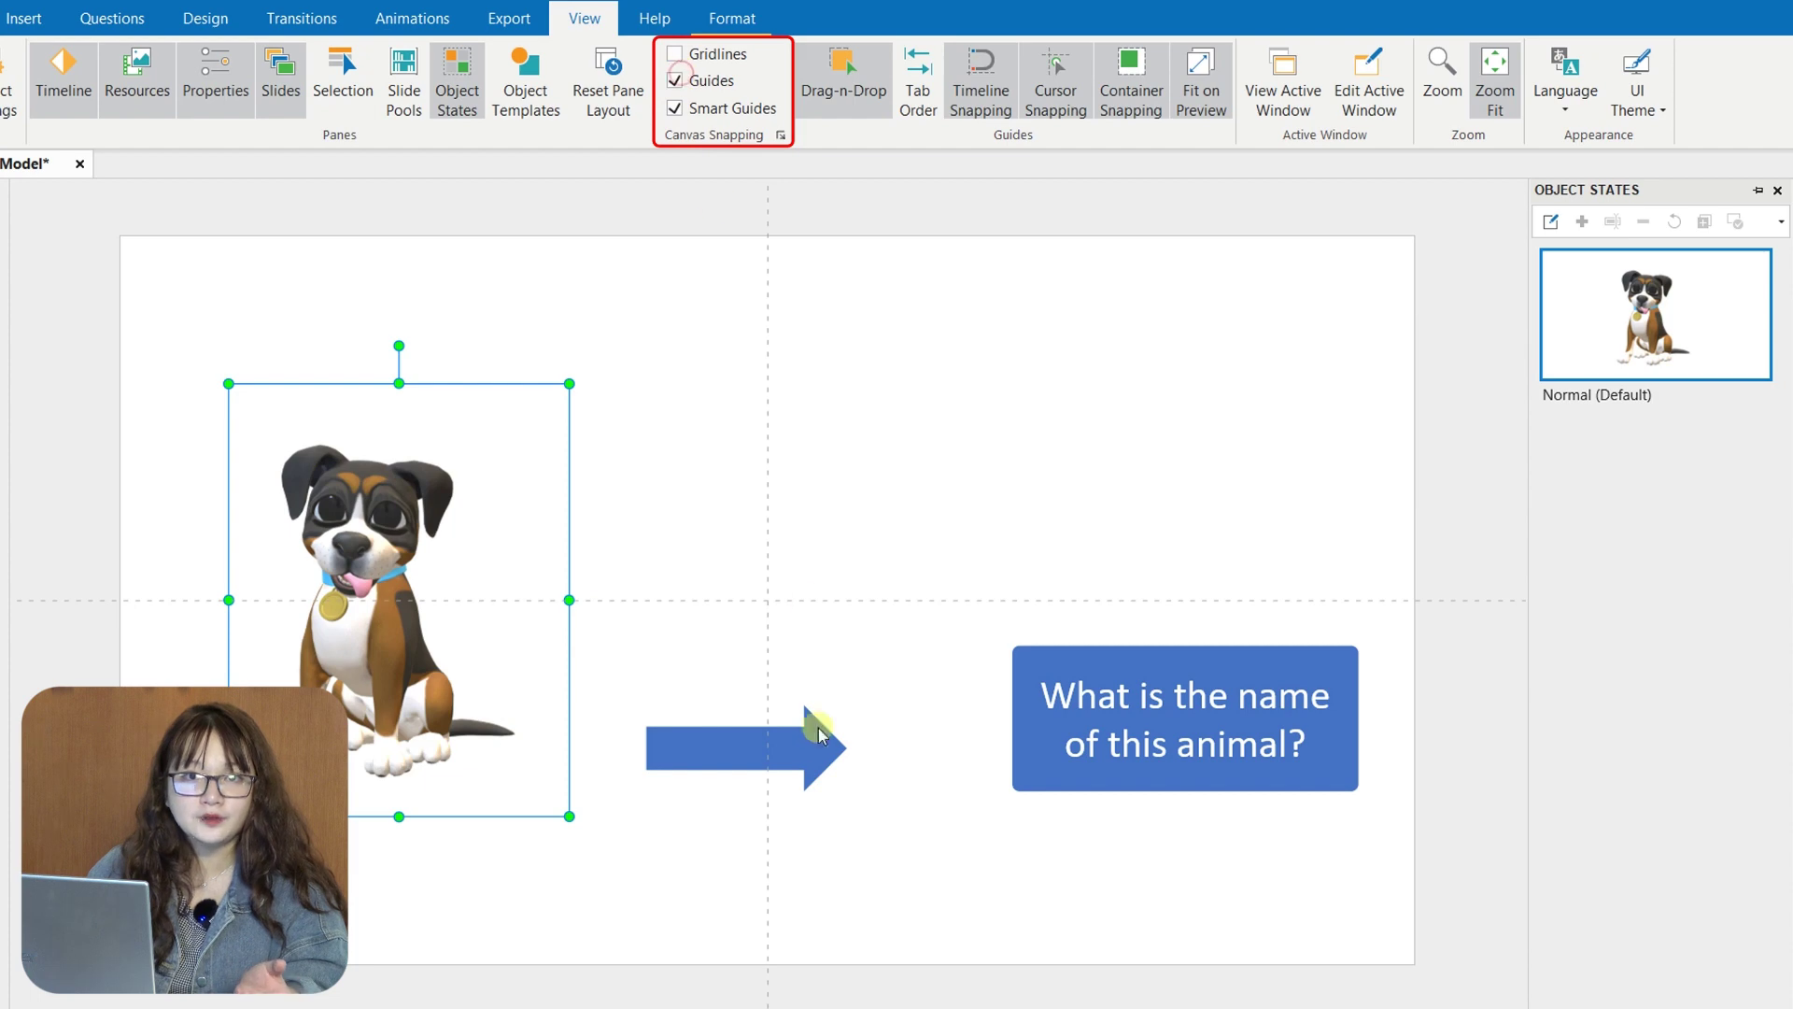
{"action": "left_click_drag", "start_coordinate": [804, 774], "coordinate": [814, 620]}
{"action": "left_click_drag", "start_coordinate": [1205, 785], "coordinate": [1197, 661]}
{"action": "left_click_drag", "start_coordinate": [362, 639], "coordinate": [399, 639]}
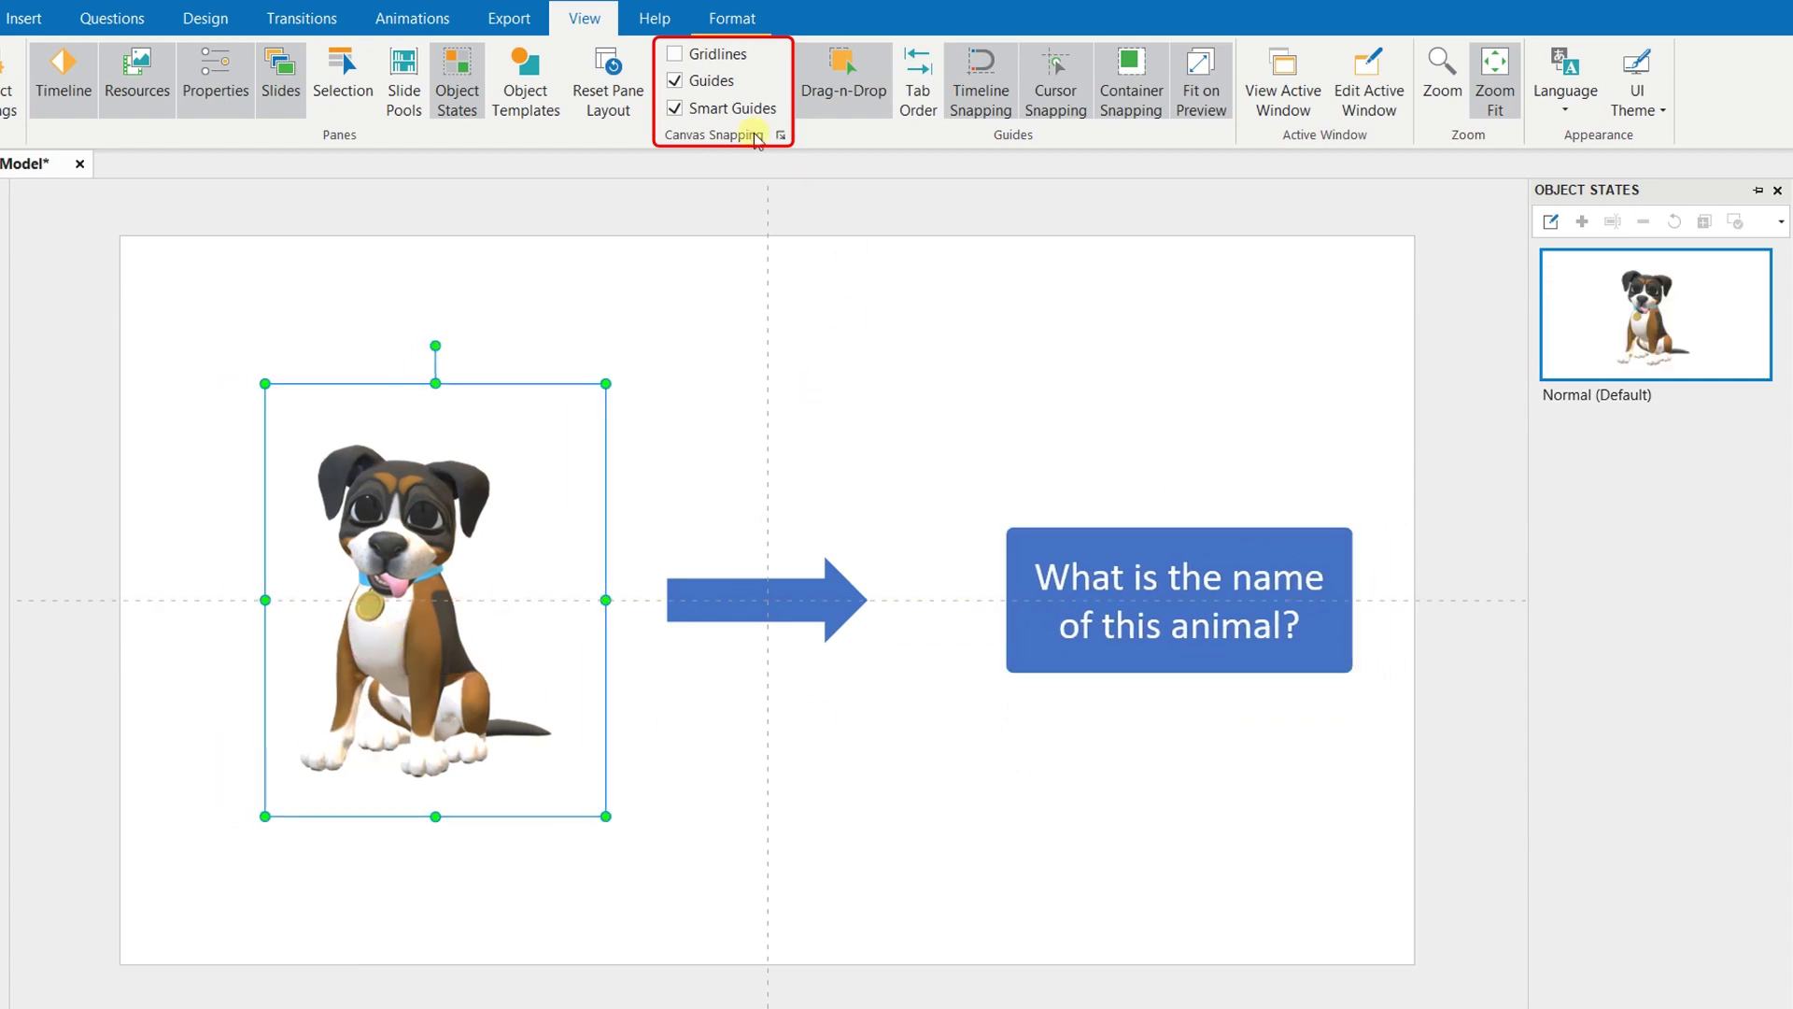
{"action": "left_click", "coordinate": [674, 54]}
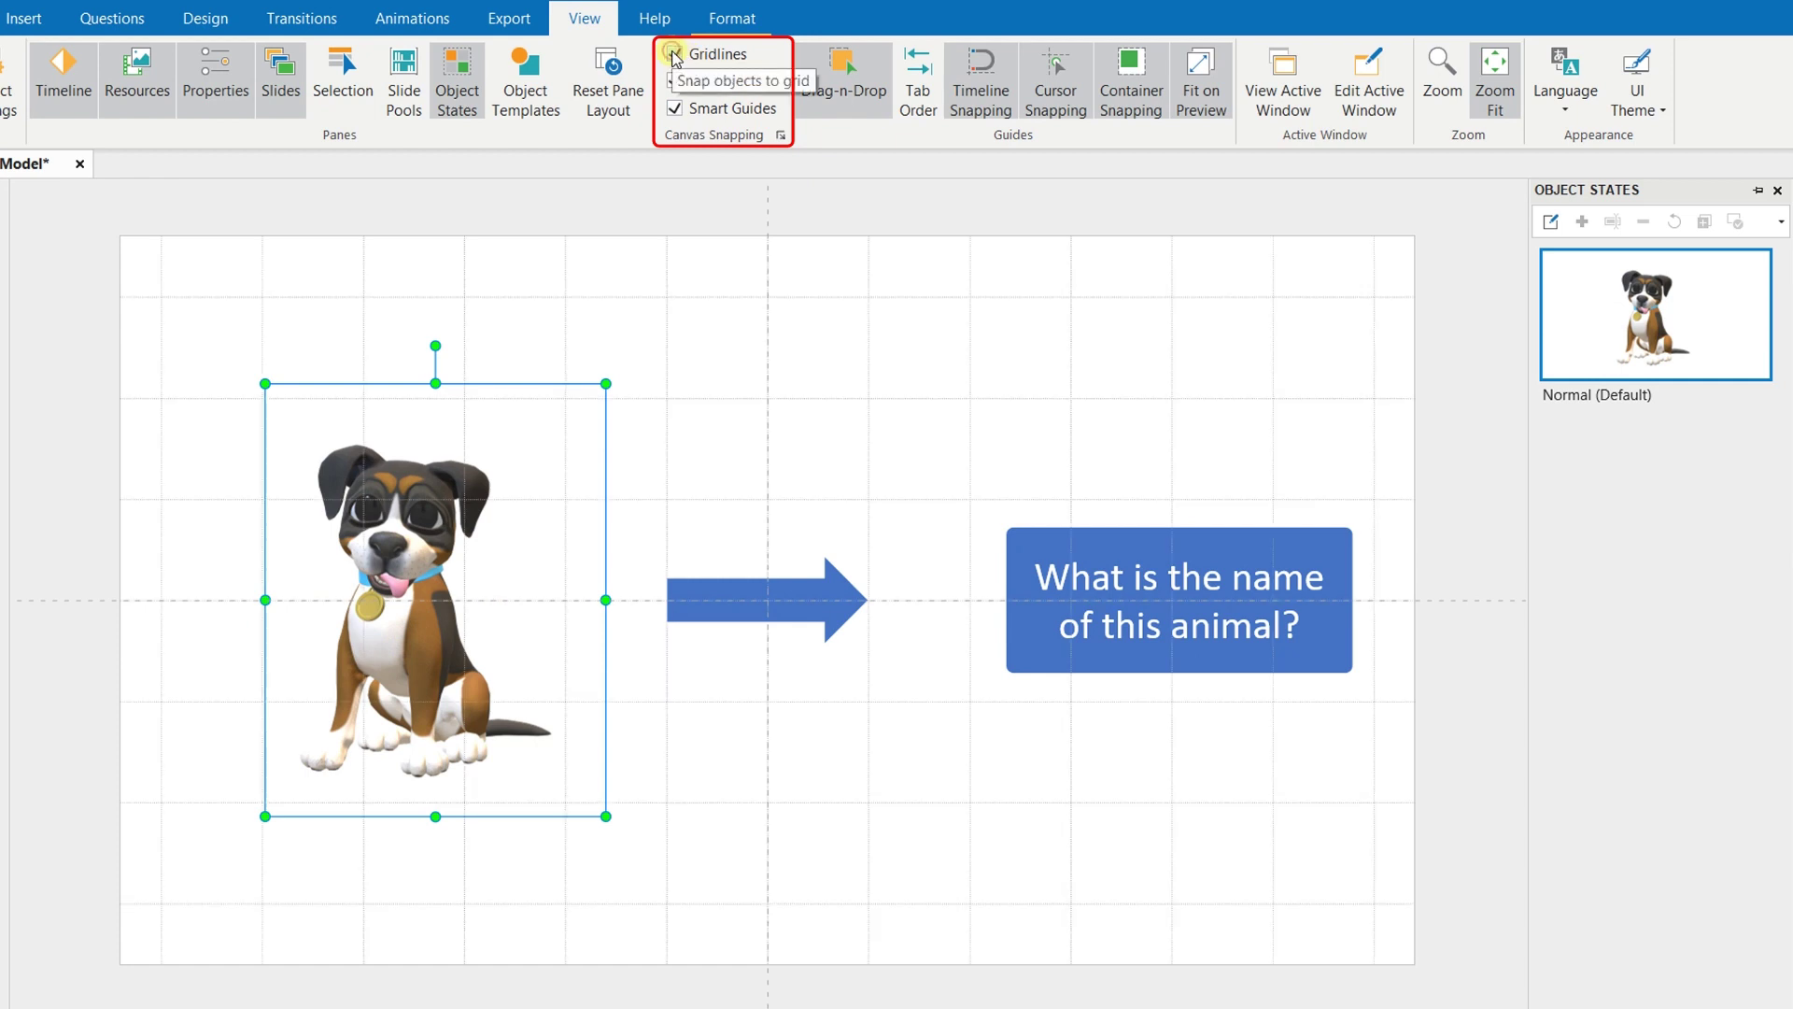
{"action": "left_click", "coordinate": [675, 55]}
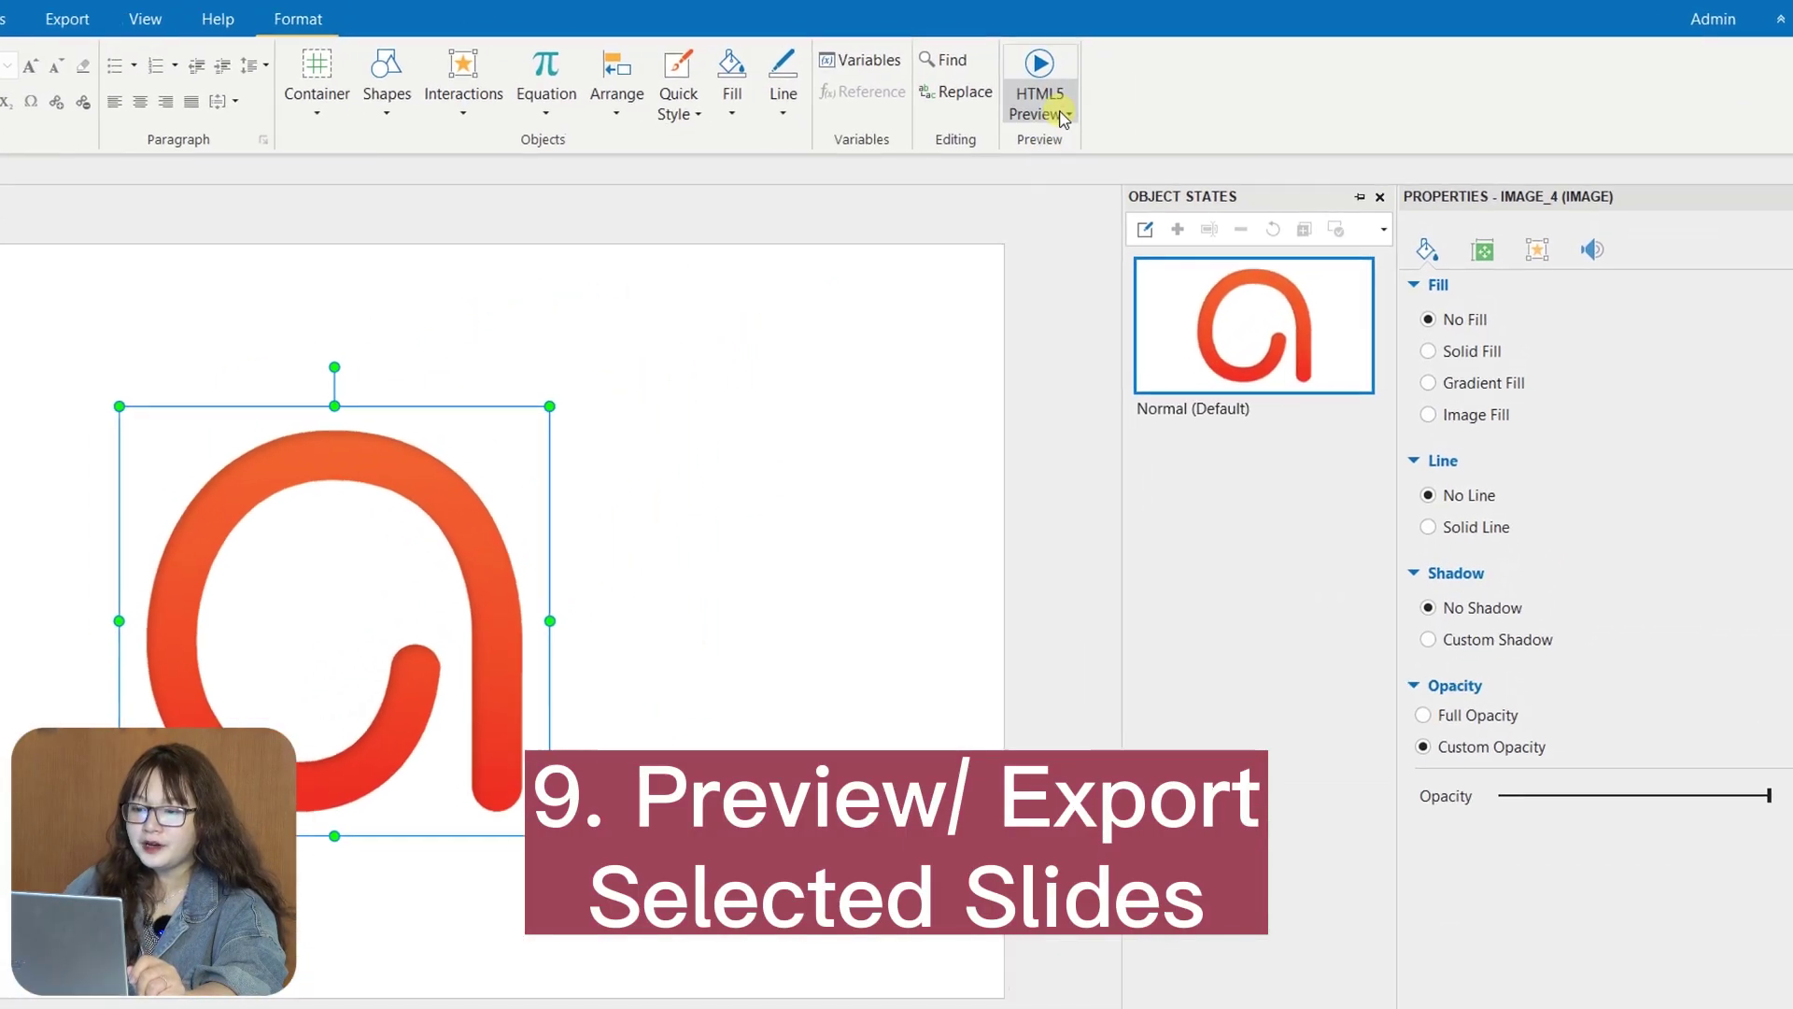
- Preview only the current slide in Practice mode, then choose Save Slide As Video from the canvas
{"action": "left_click", "coordinate": [1056, 108]}
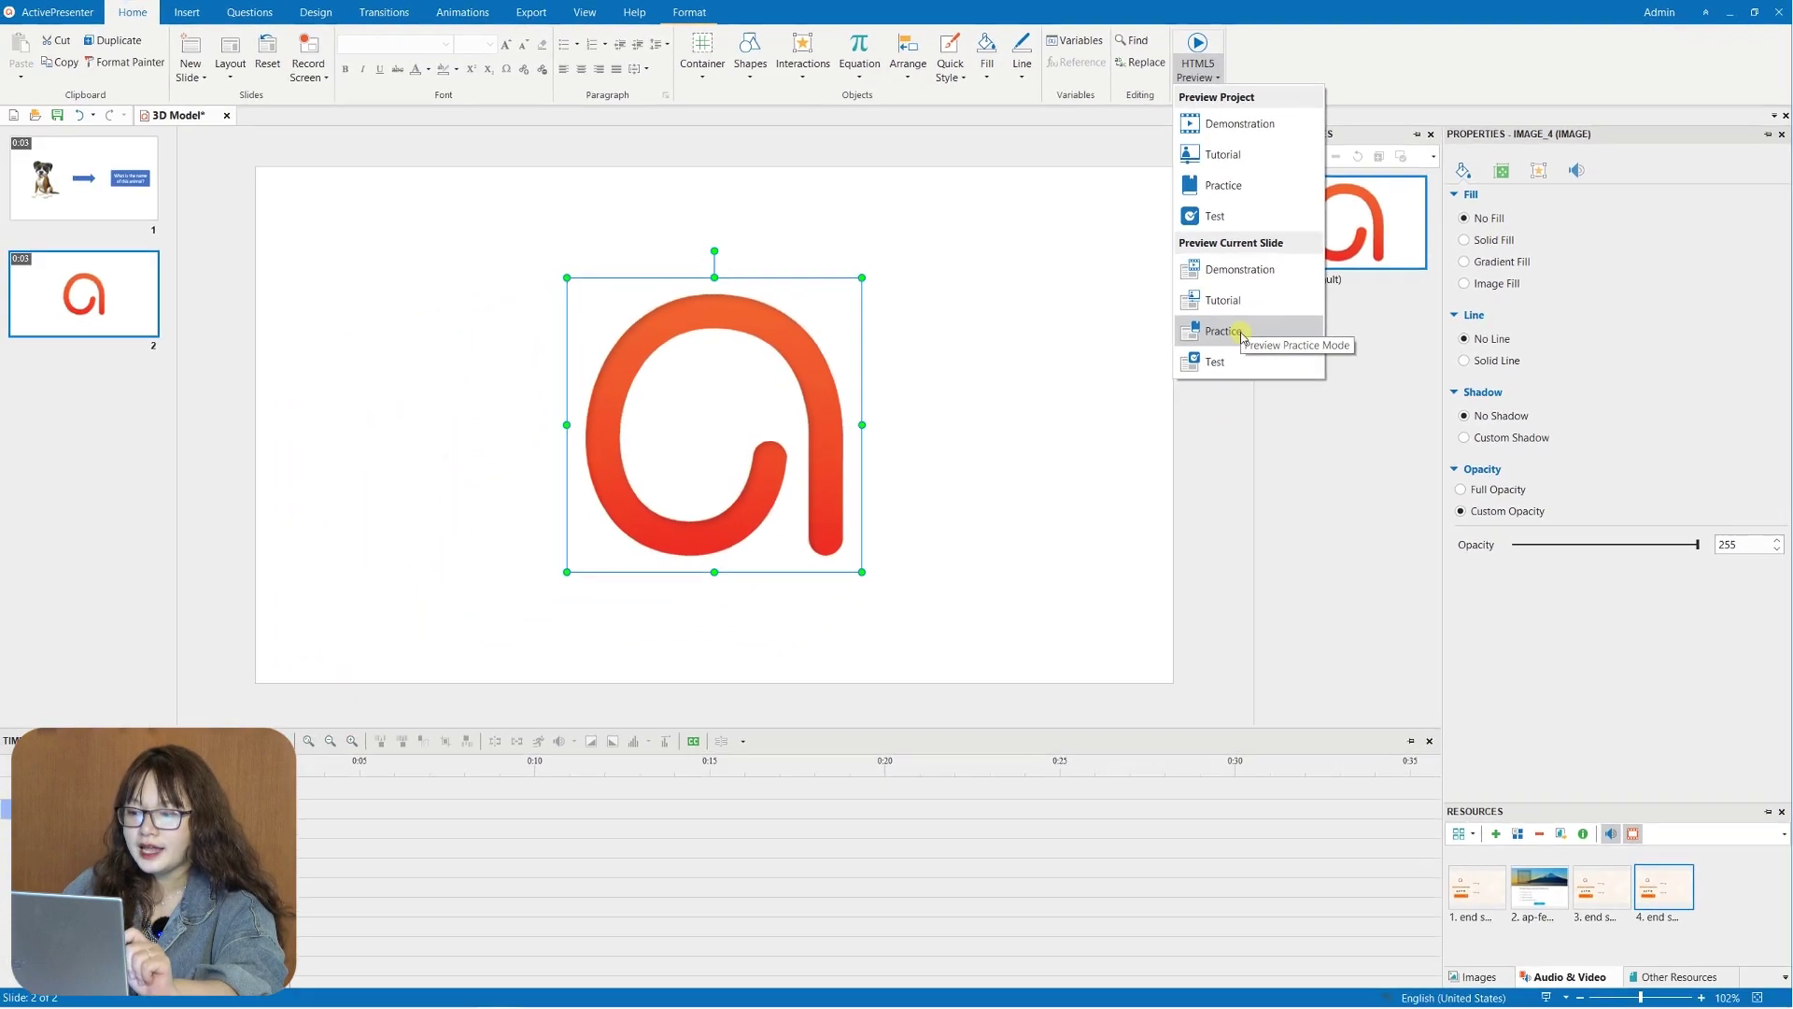
{"action": "left_click", "coordinate": [1097, 490]}
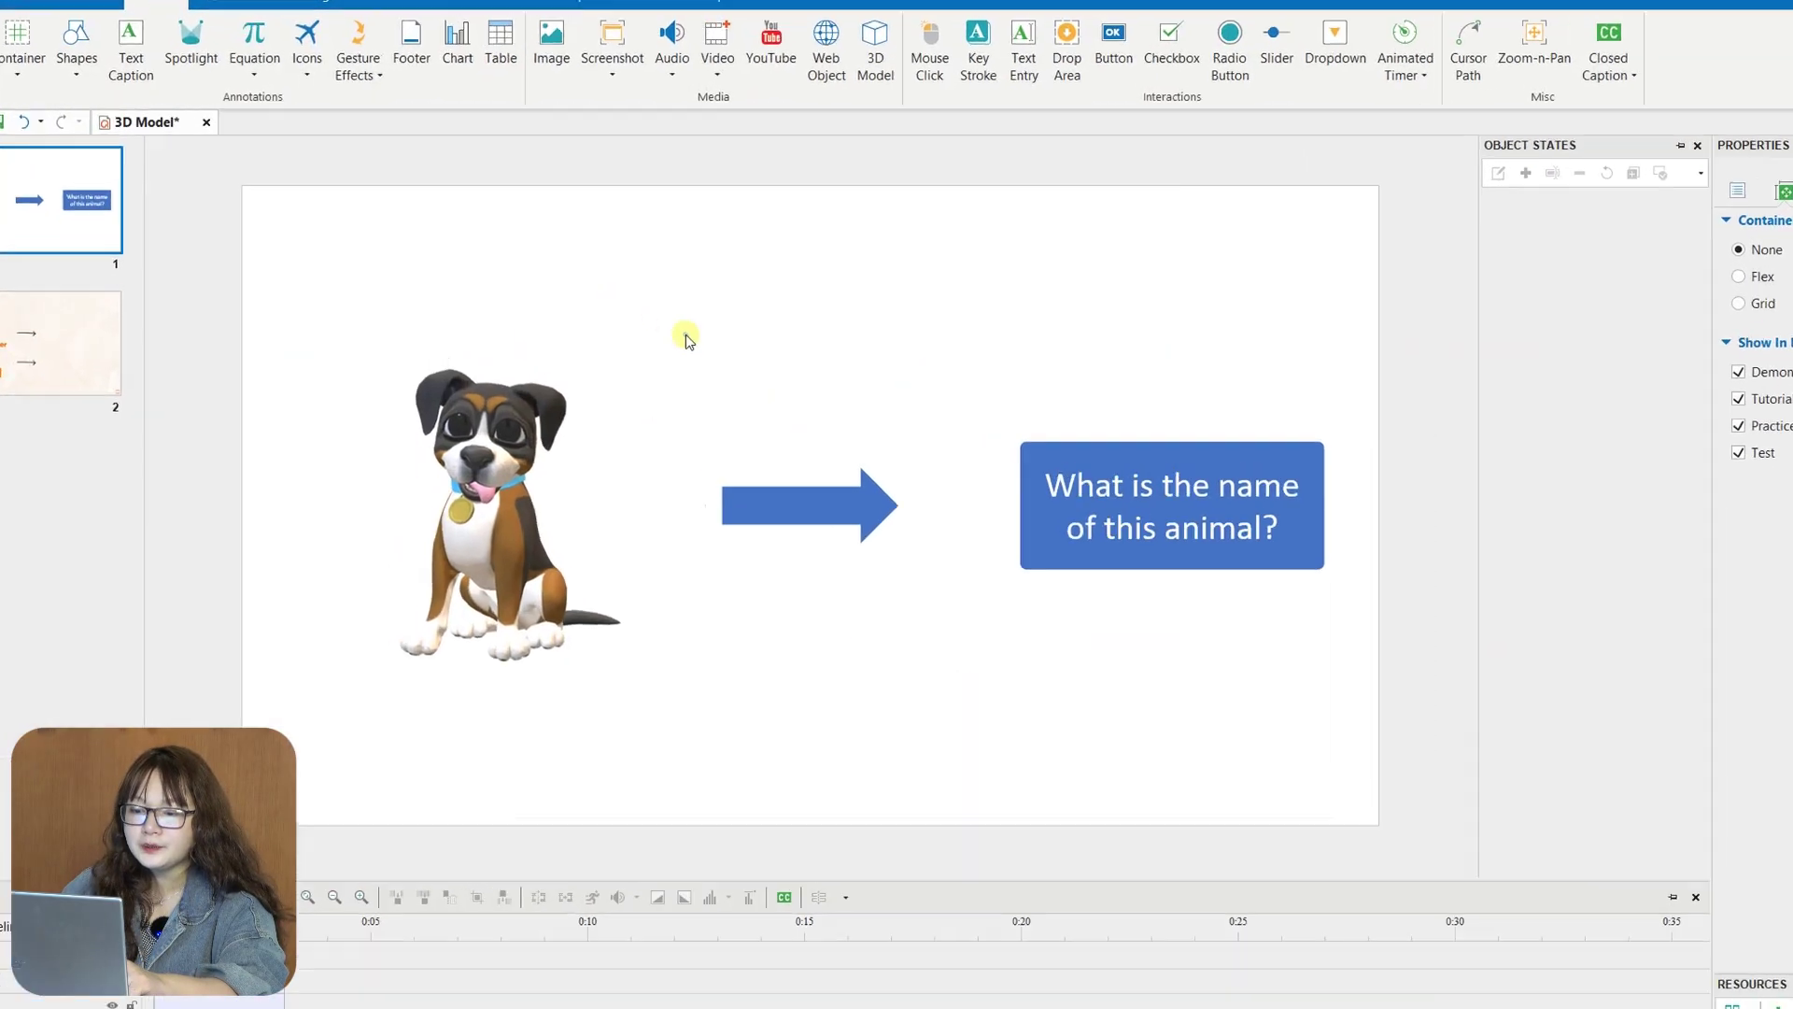
{"action": "right_click", "coordinate": [597, 329]}
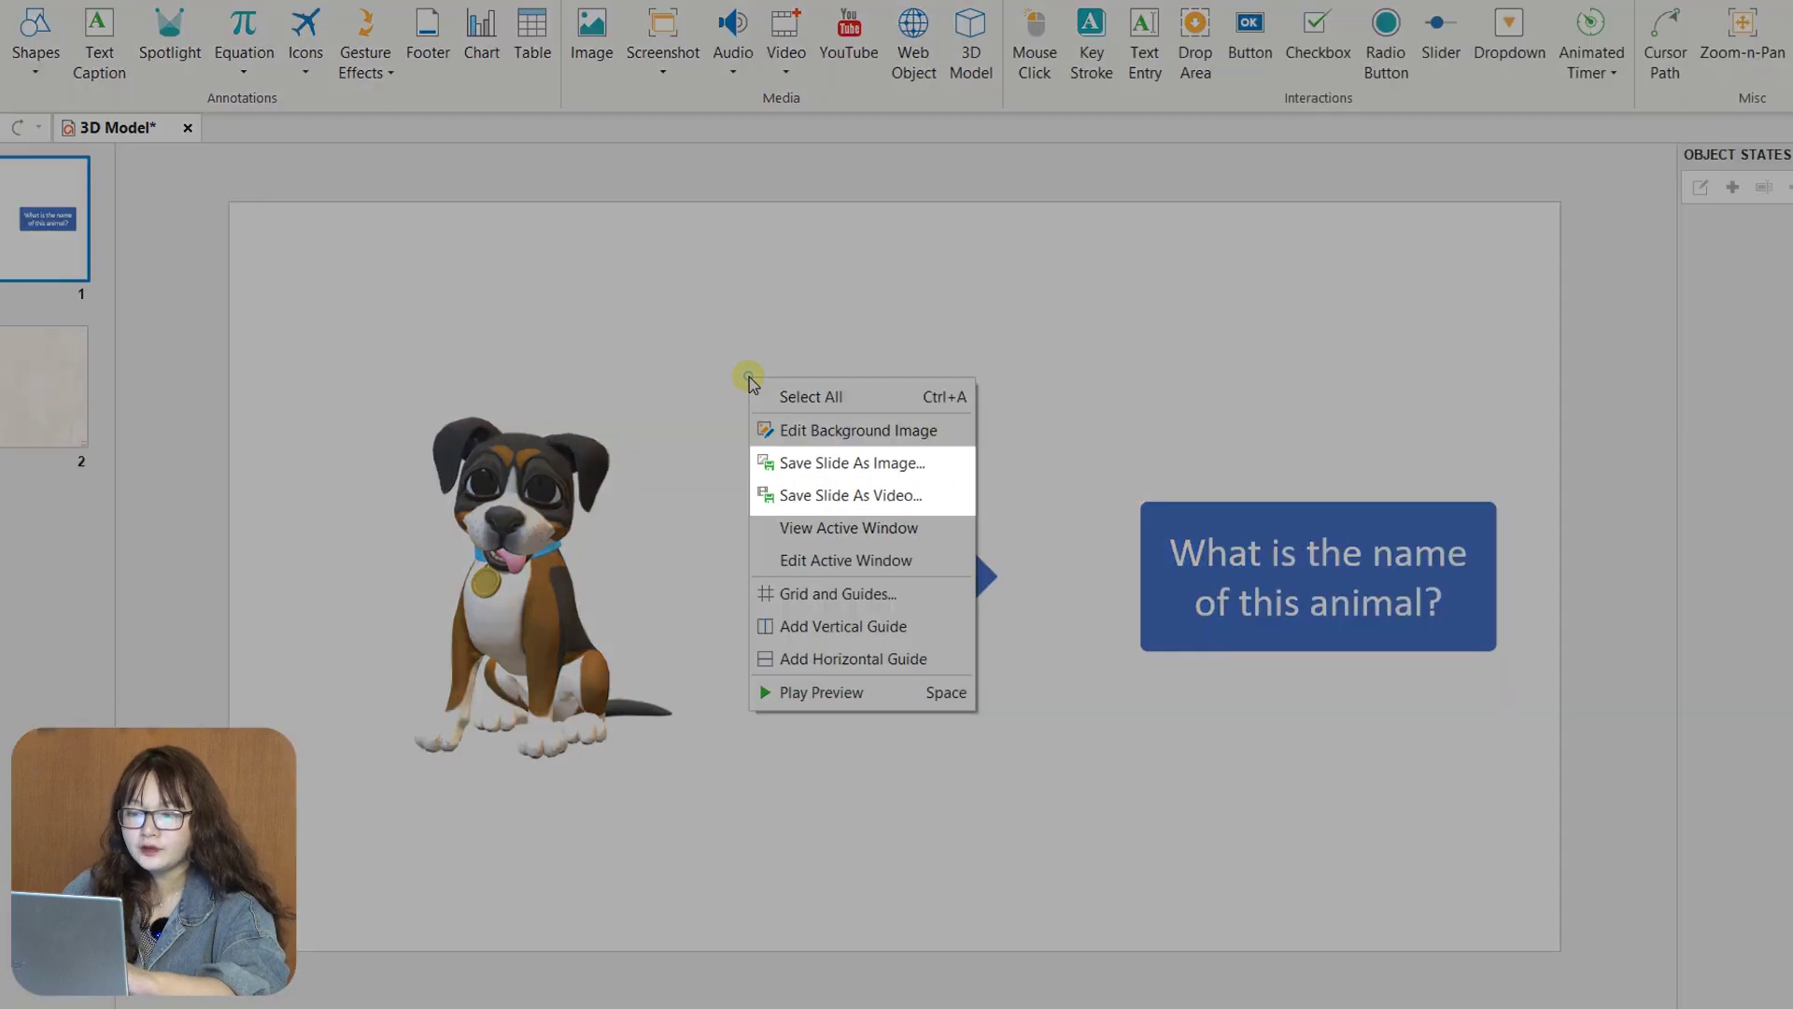
{"action": "left_click", "coordinate": [832, 498]}
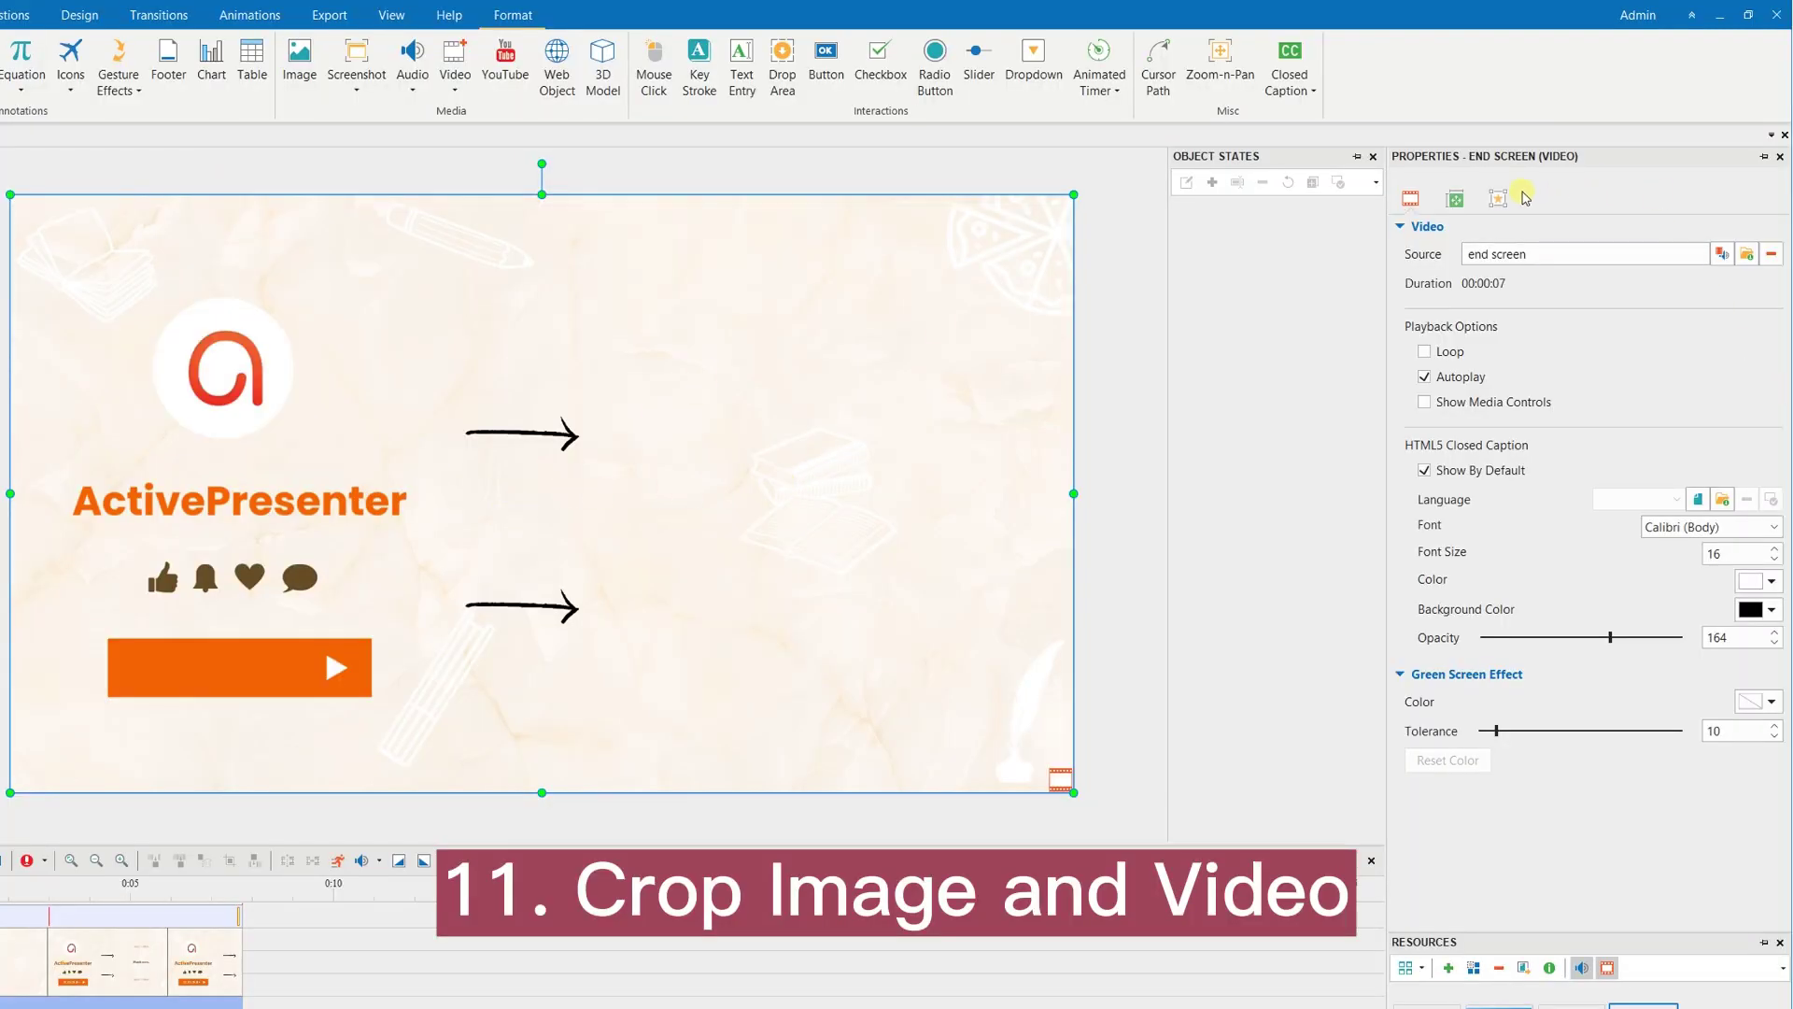
- Crop the end screen video by trimming its top, right and bottom edges, then move it right
{"action": "left_click", "coordinate": [1456, 199]}
{"action": "left_click", "coordinate": [1478, 648]}
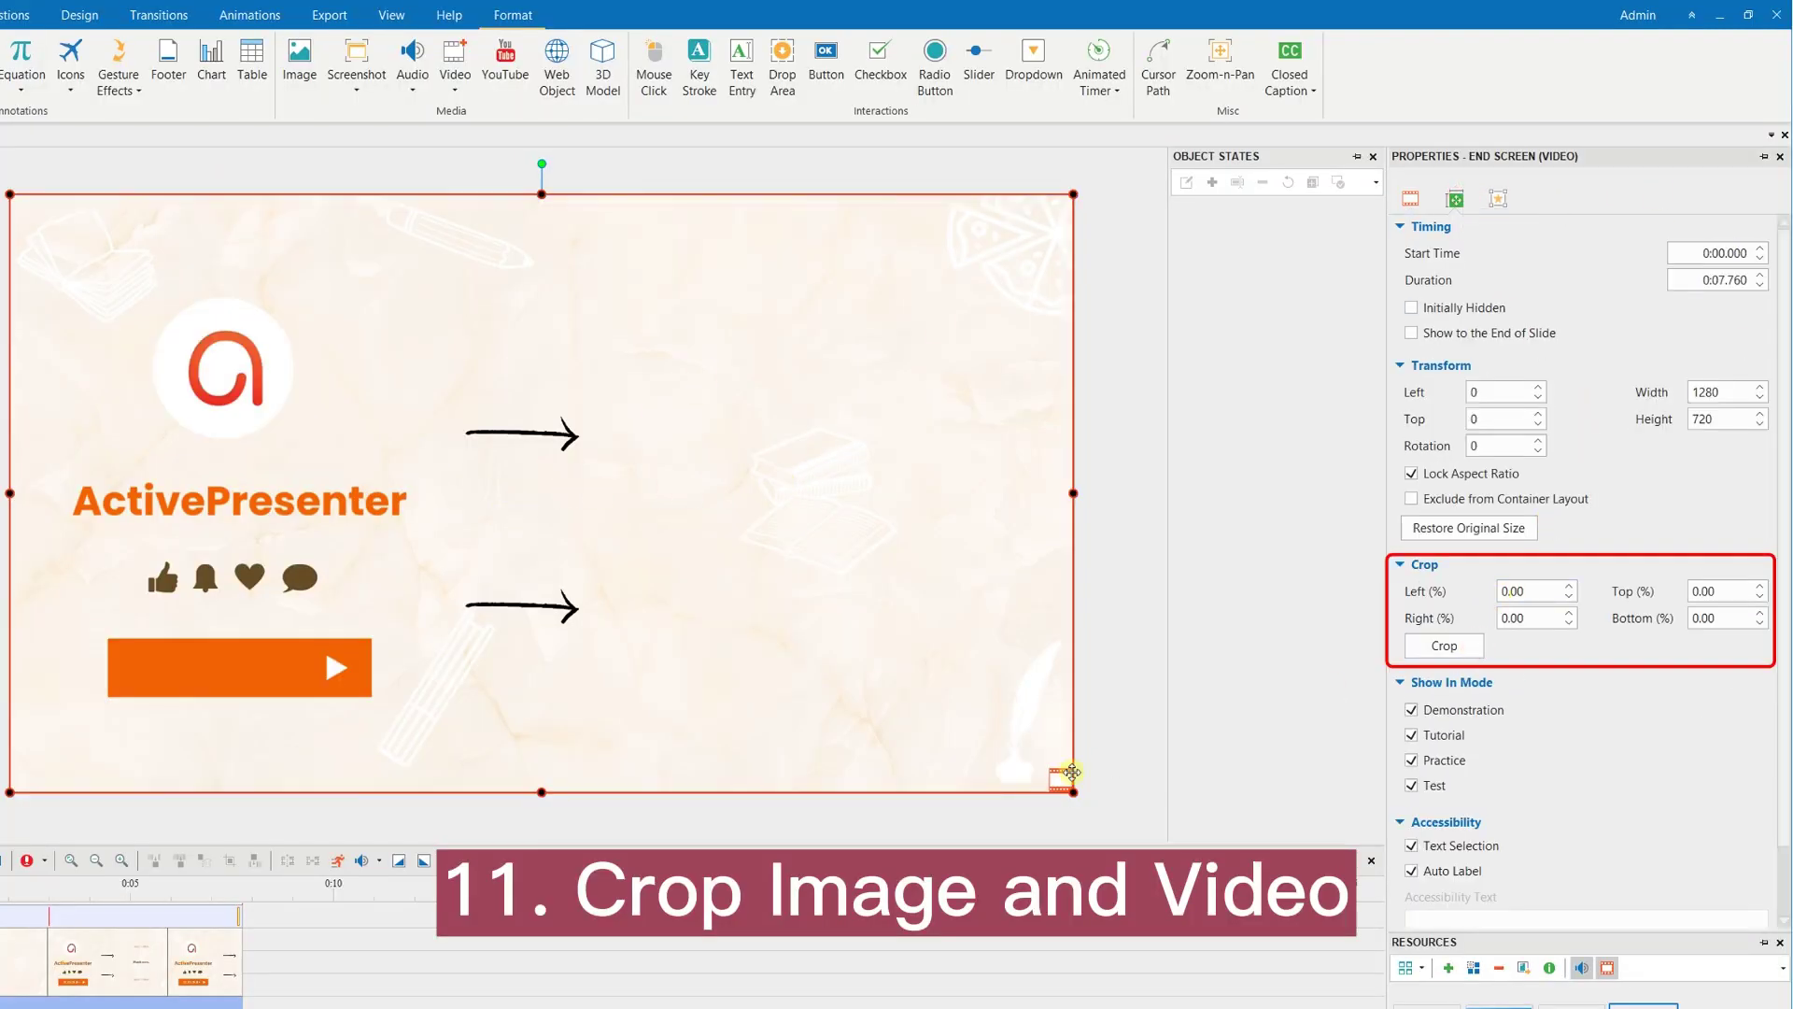
{"action": "left_click_drag", "start_coordinate": [1071, 794], "coordinate": [966, 716]}
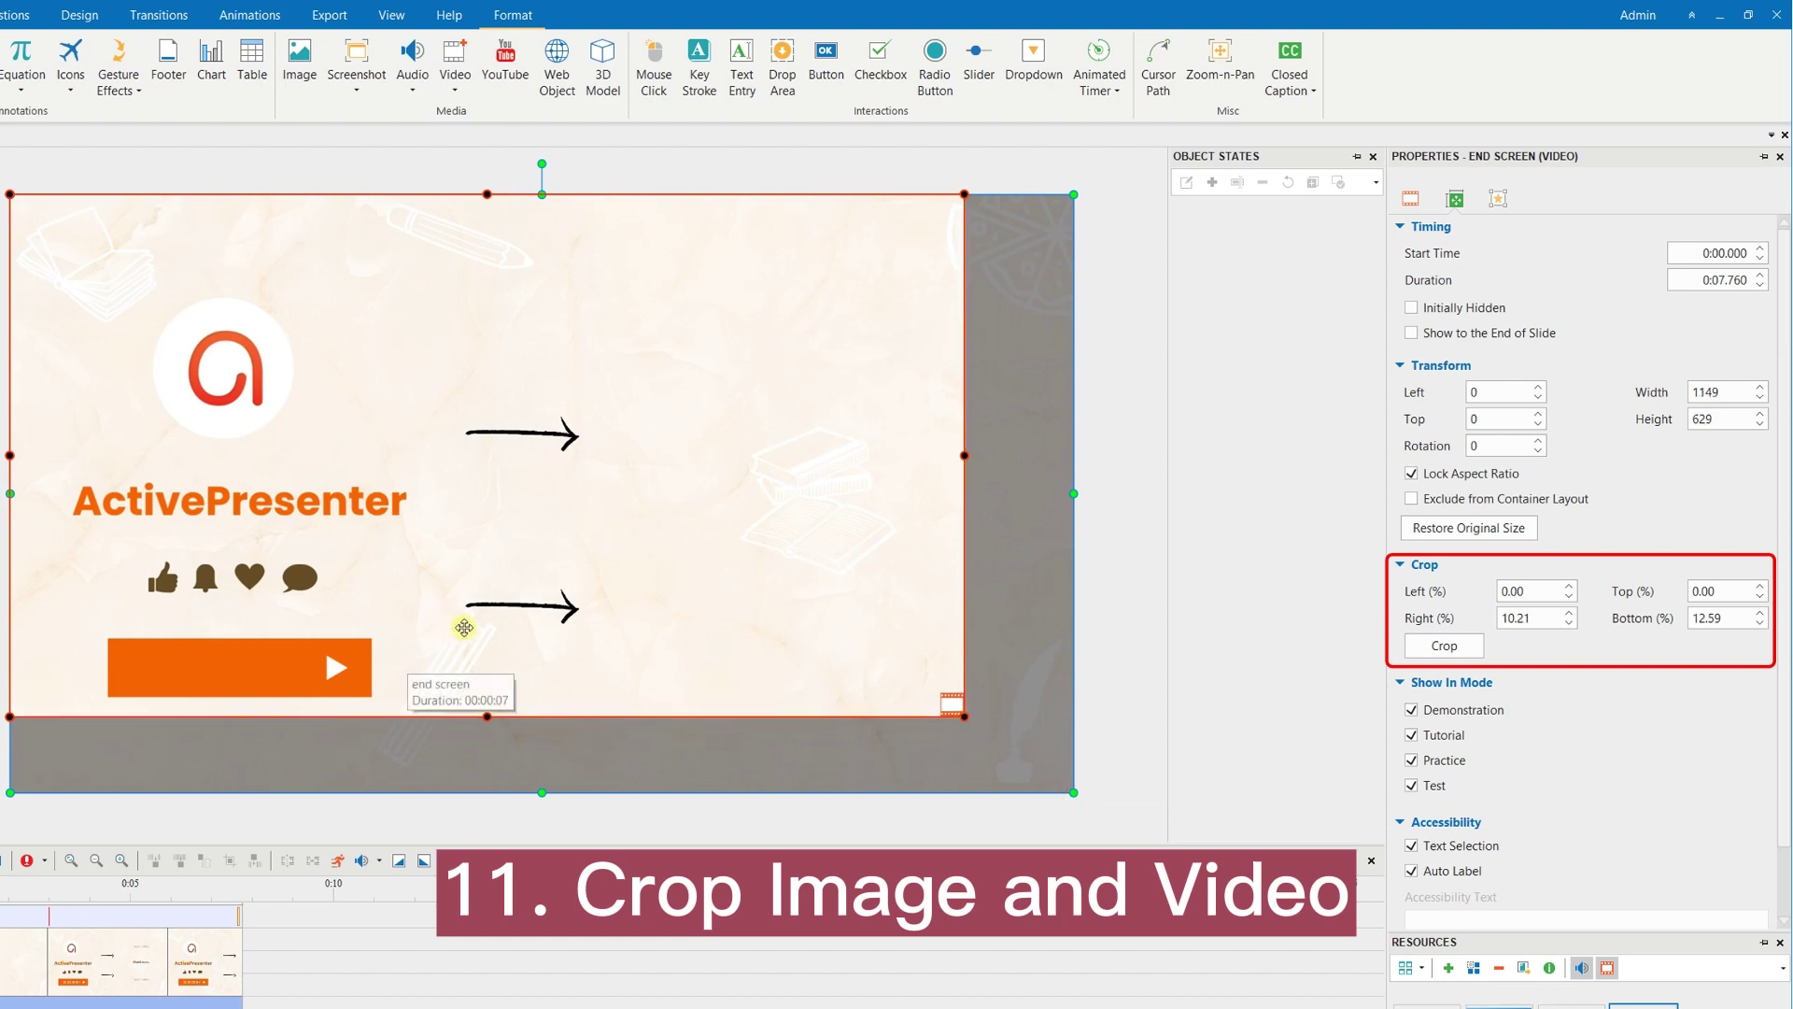
{"action": "left_click_drag", "start_coordinate": [474, 650], "coordinate": [518, 676]}
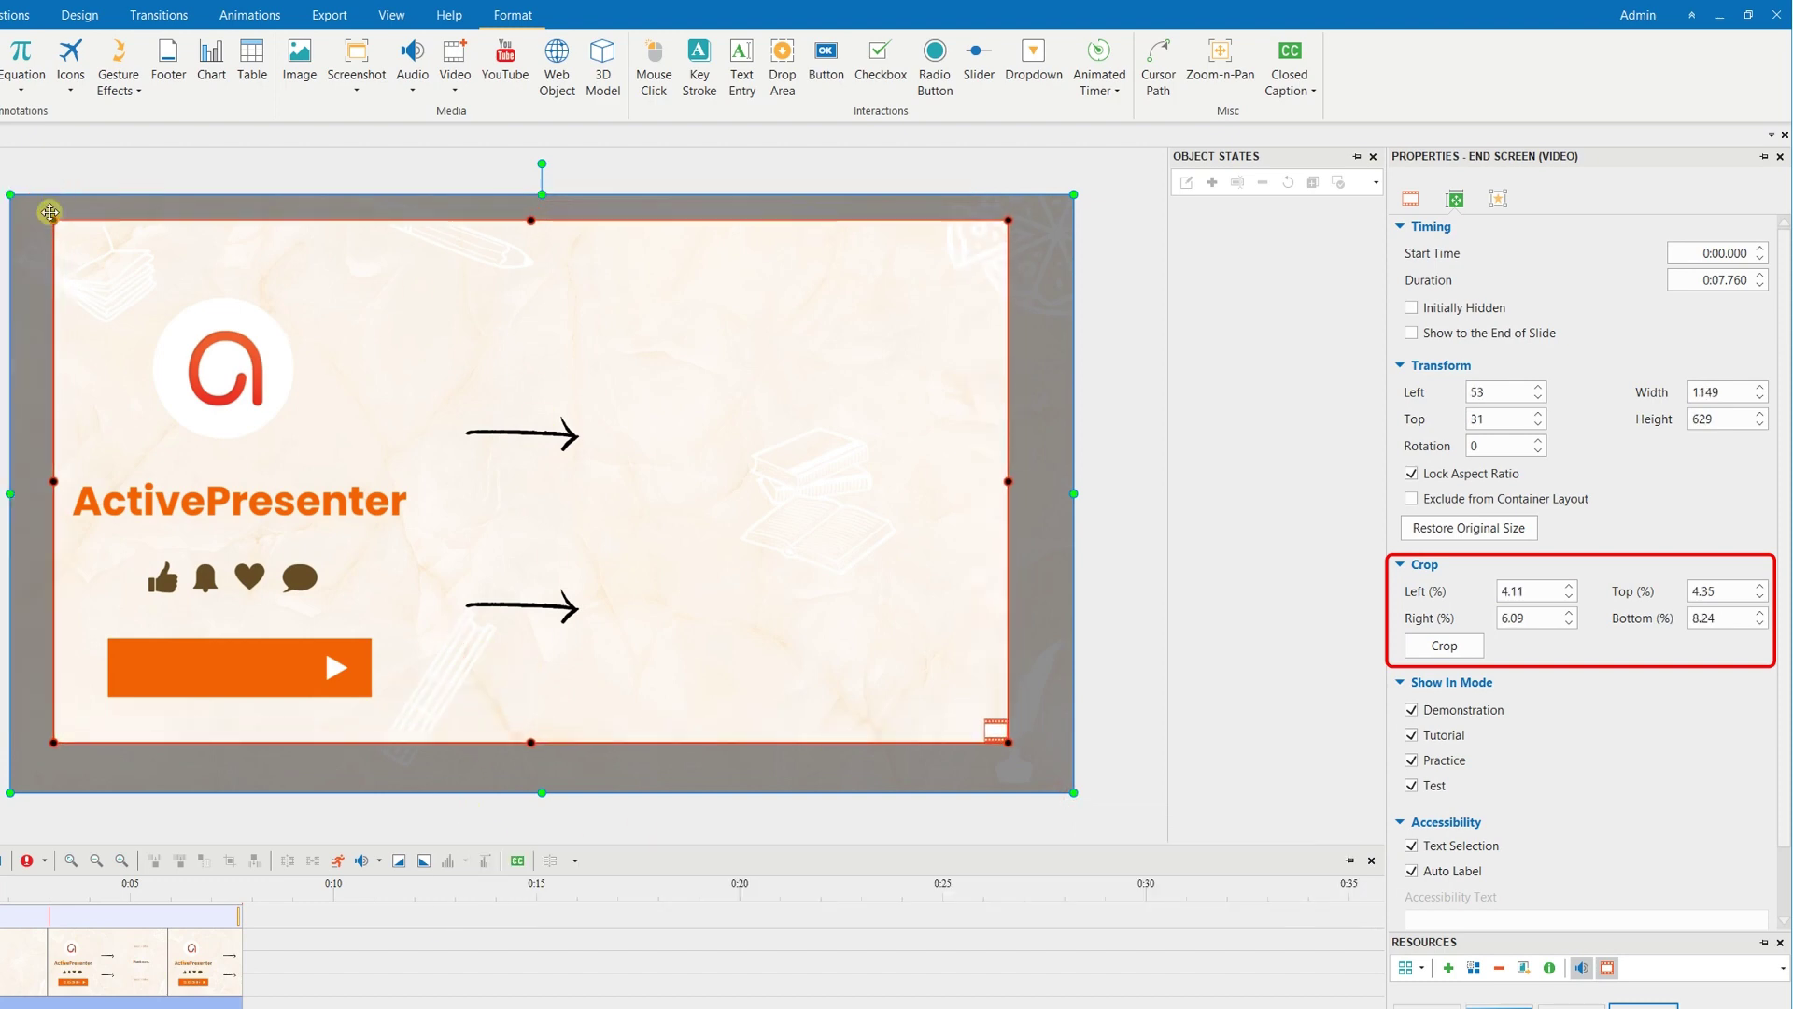
{"action": "left_click_drag", "start_coordinate": [50, 212], "coordinate": [60, 232]}
{"action": "left_click_drag", "start_coordinate": [537, 231], "coordinate": [536, 251]}
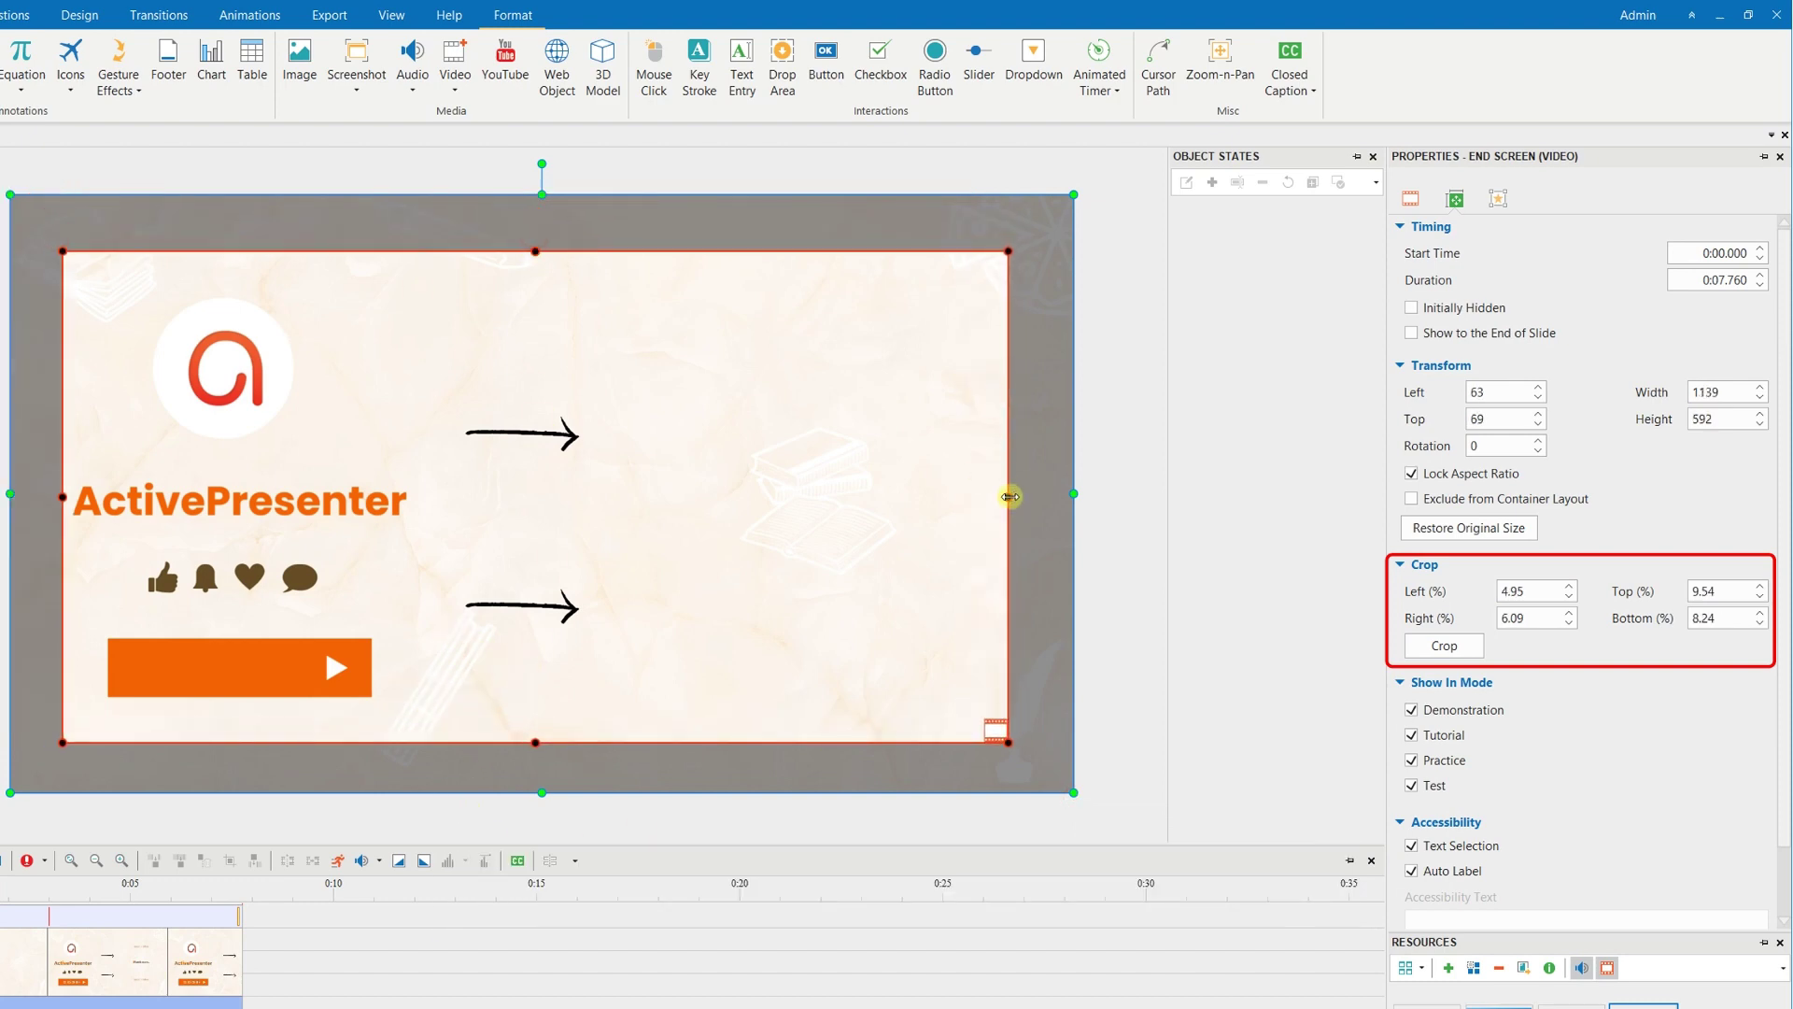
{"action": "left_click_drag", "start_coordinate": [1009, 495], "coordinate": [676, 498]}
{"action": "left_click", "coordinate": [1445, 646]}
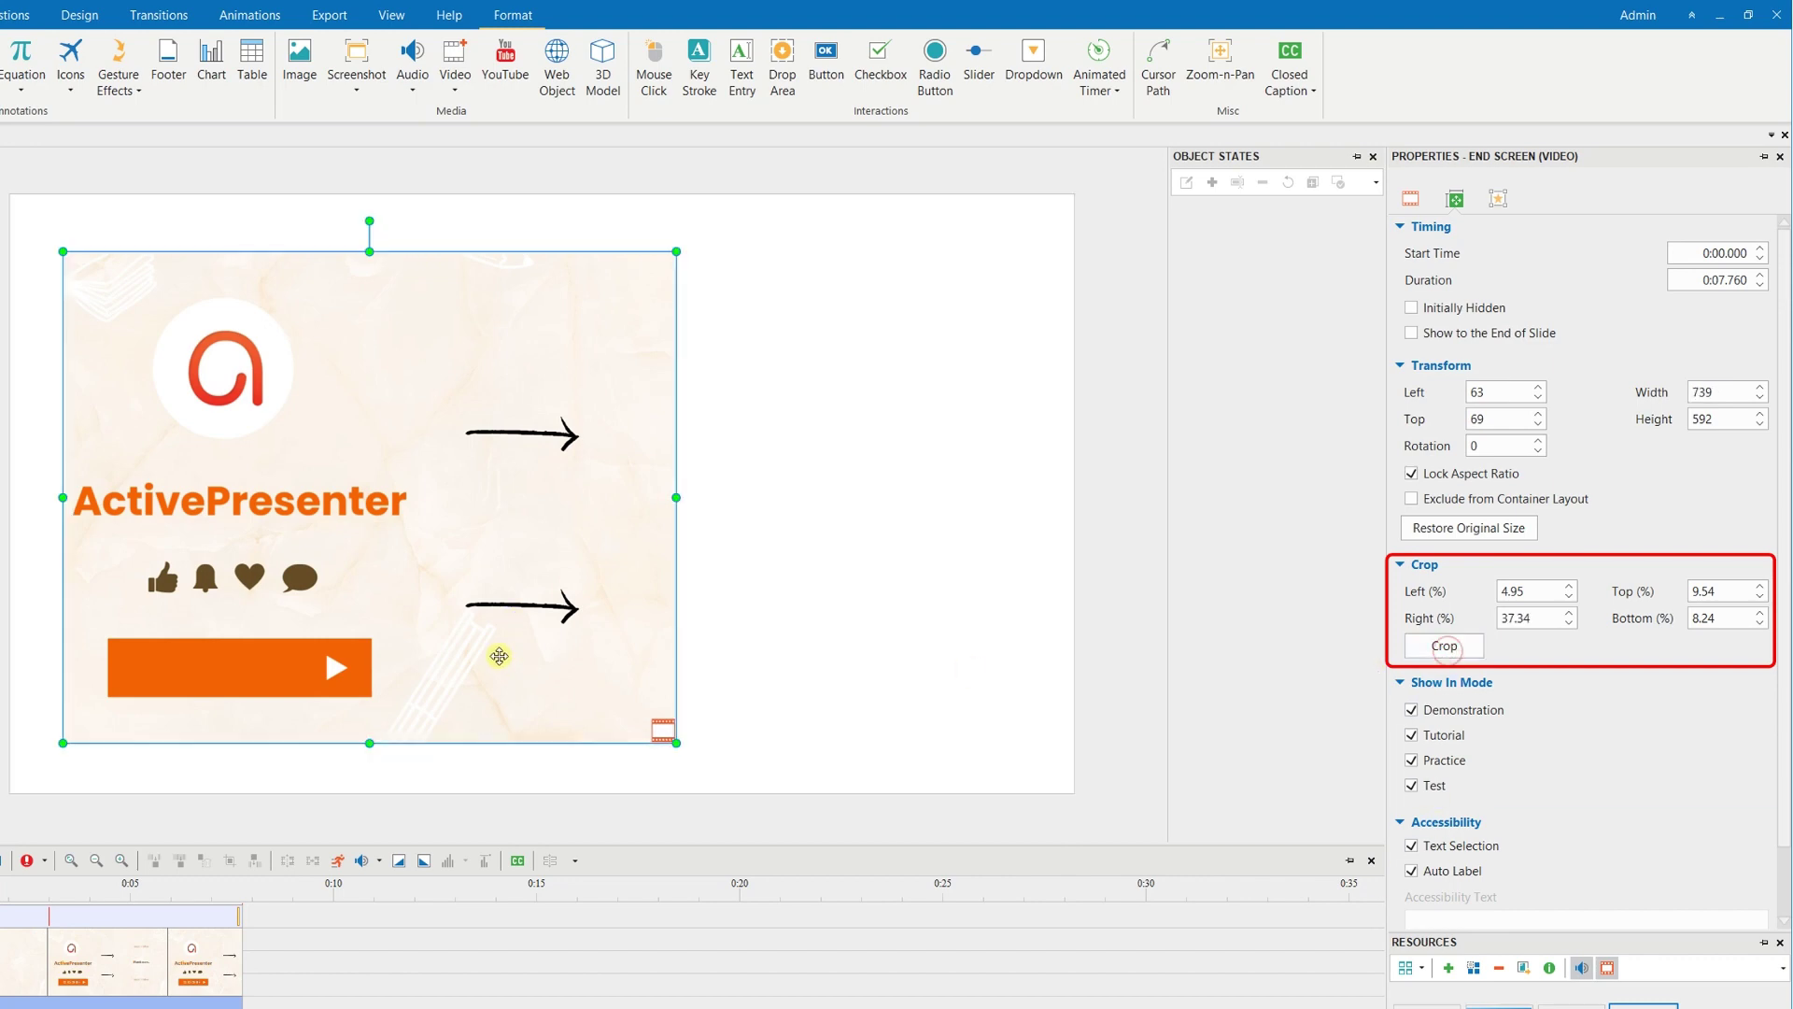
{"action": "left_click_drag", "start_coordinate": [500, 649], "coordinate": [667, 656]}
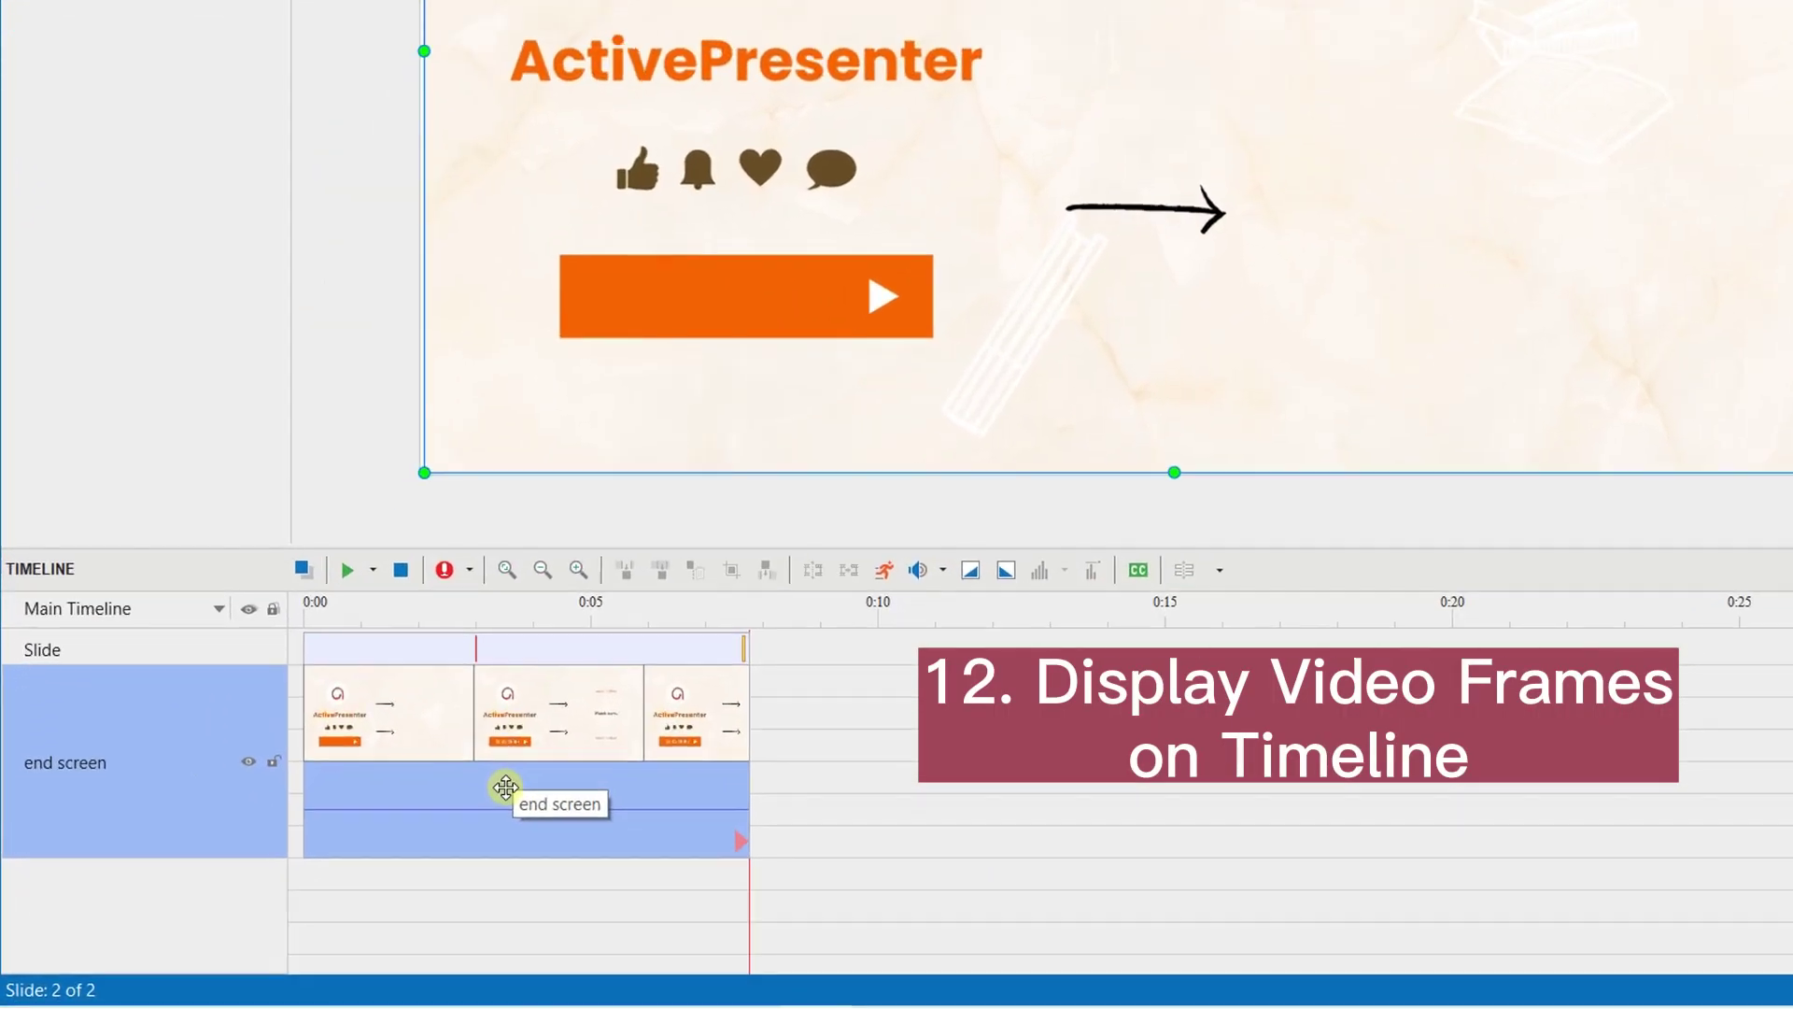
- Hide the clip's video frame thumbnails on the timeline and flip the end screen video horizontally
{"action": "right_click", "coordinate": [353, 857]}
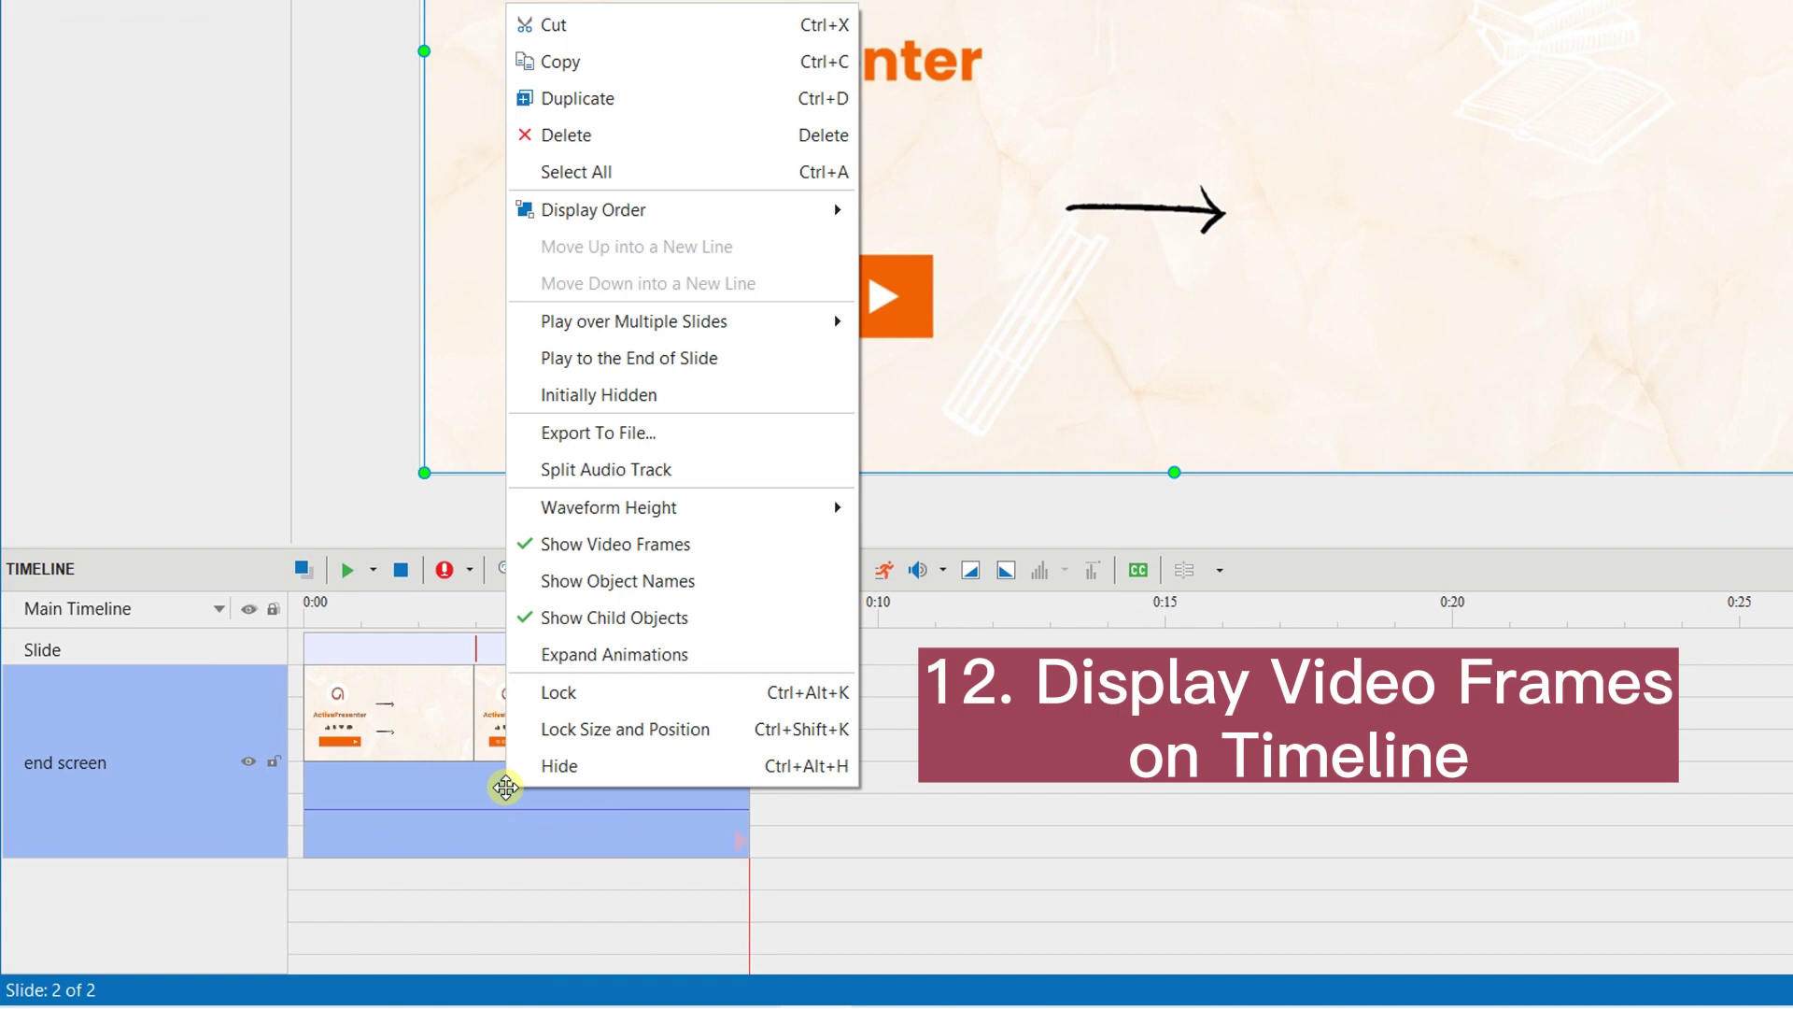
{"action": "left_click", "coordinate": [579, 544]}
{"action": "right_click", "coordinate": [498, 684]}
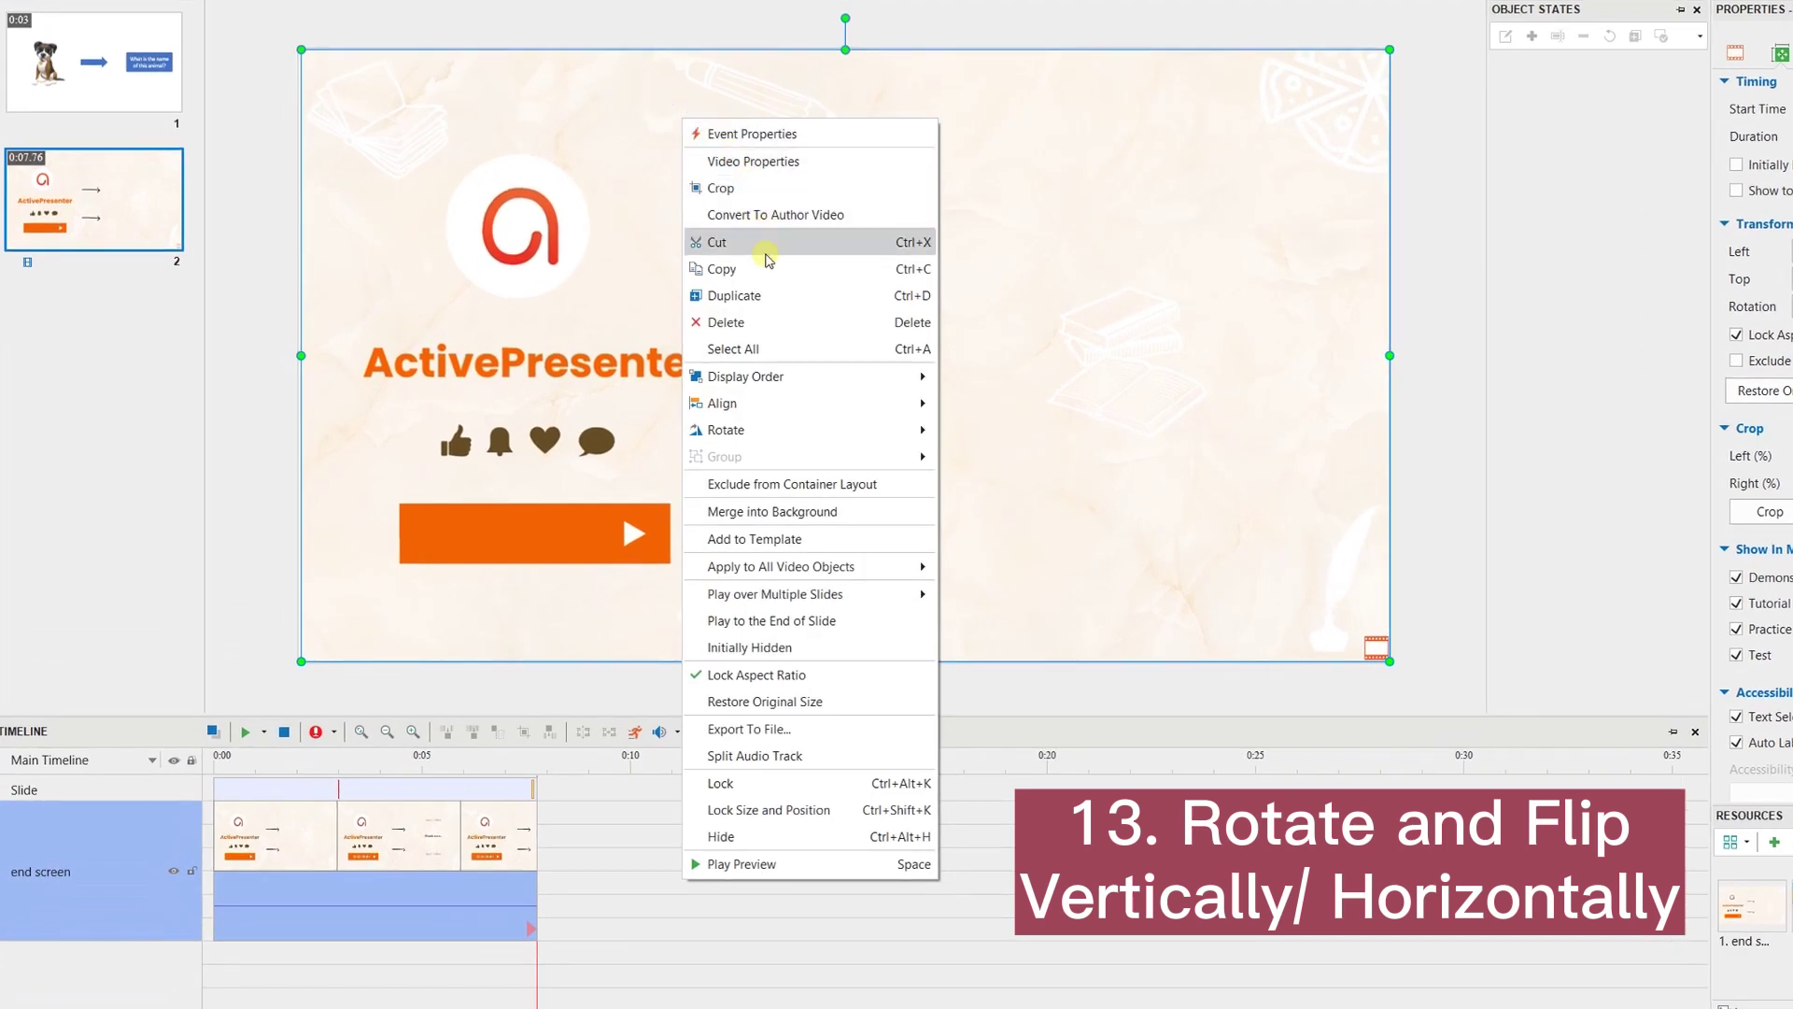
{"action": "mouse_move", "coordinate": [822, 441]}
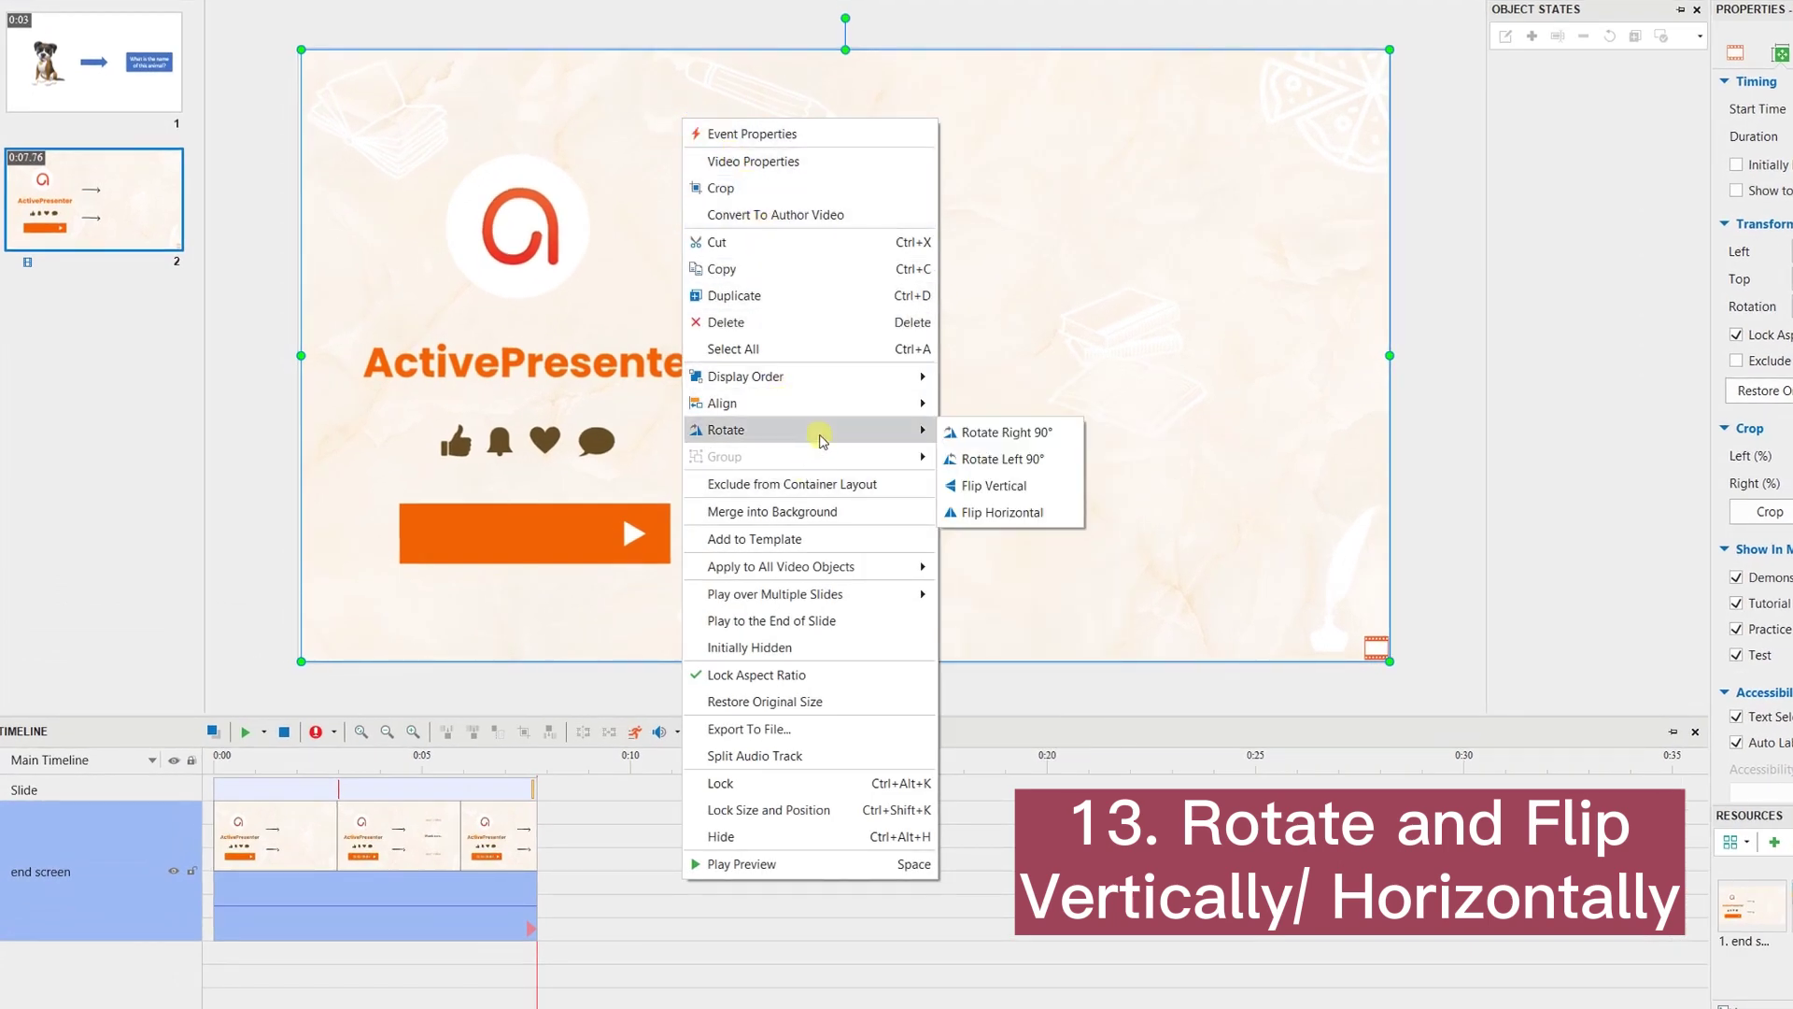
{"action": "left_click", "coordinate": [1002, 511]}
- Flip the end screen video horizontally again to restore its original orientation
{"action": "right_click", "coordinate": [633, 235]}
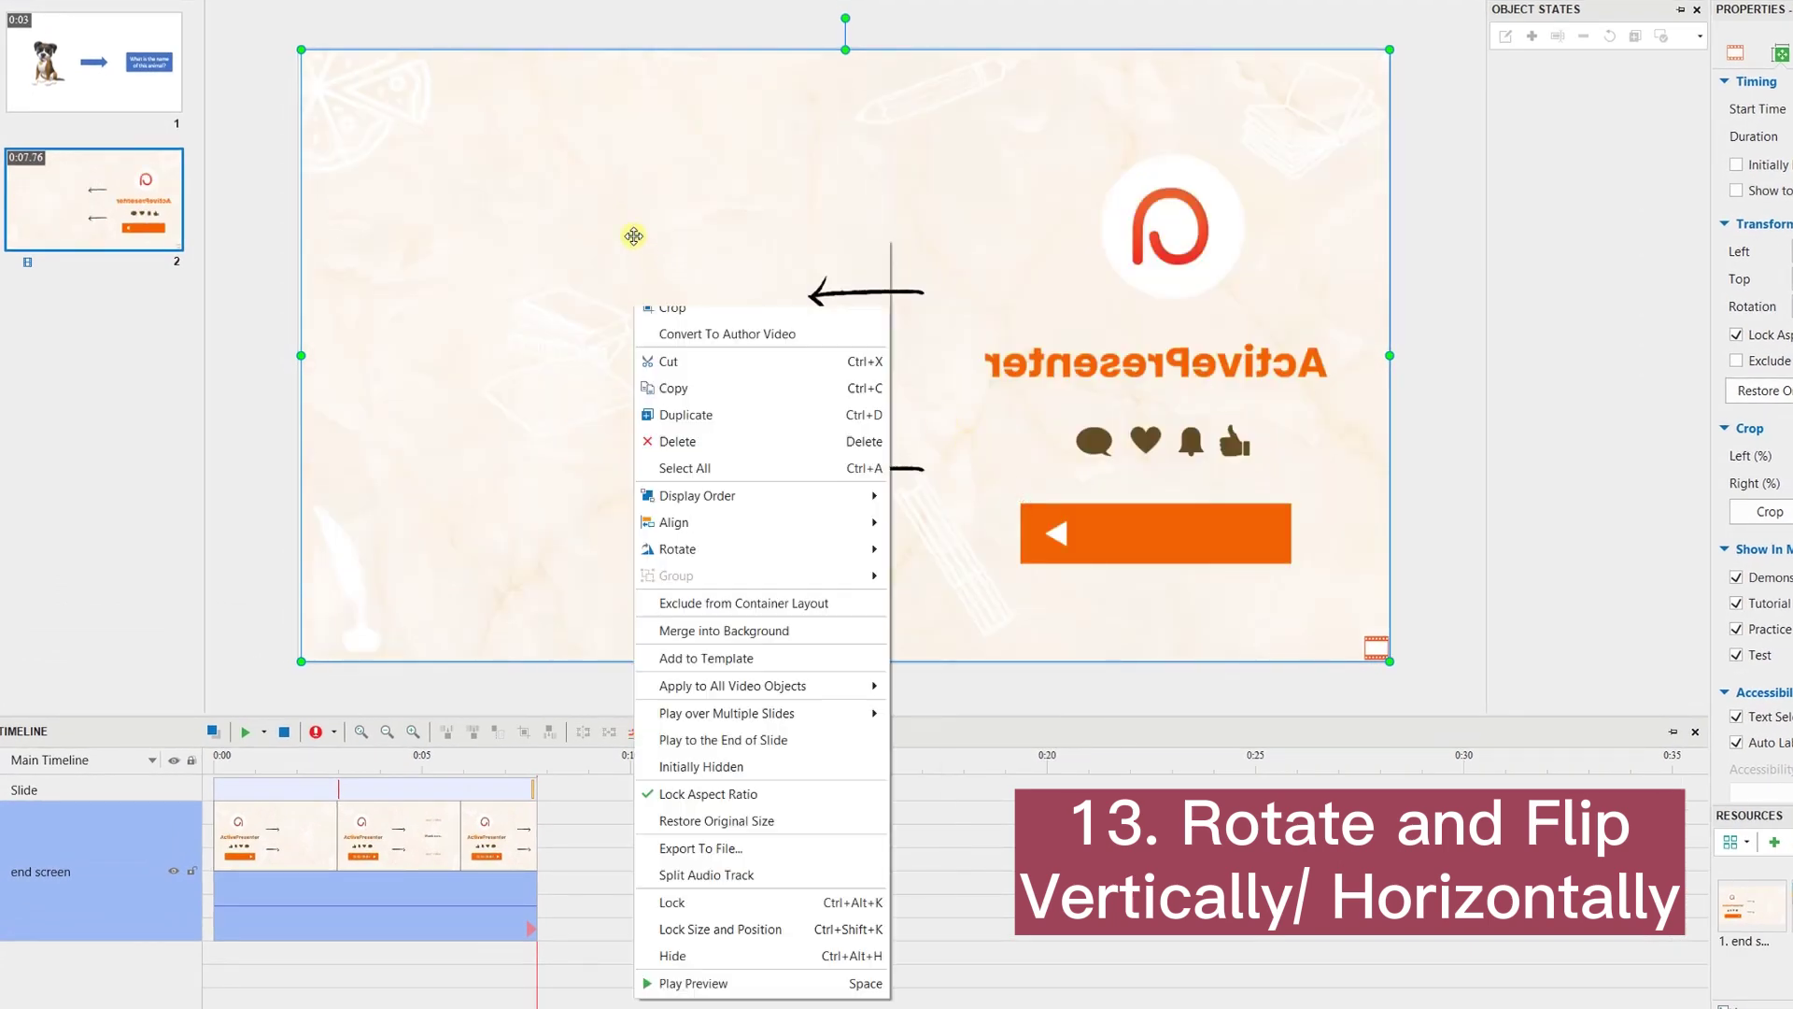
{"action": "mouse_move", "coordinate": [822, 549]}
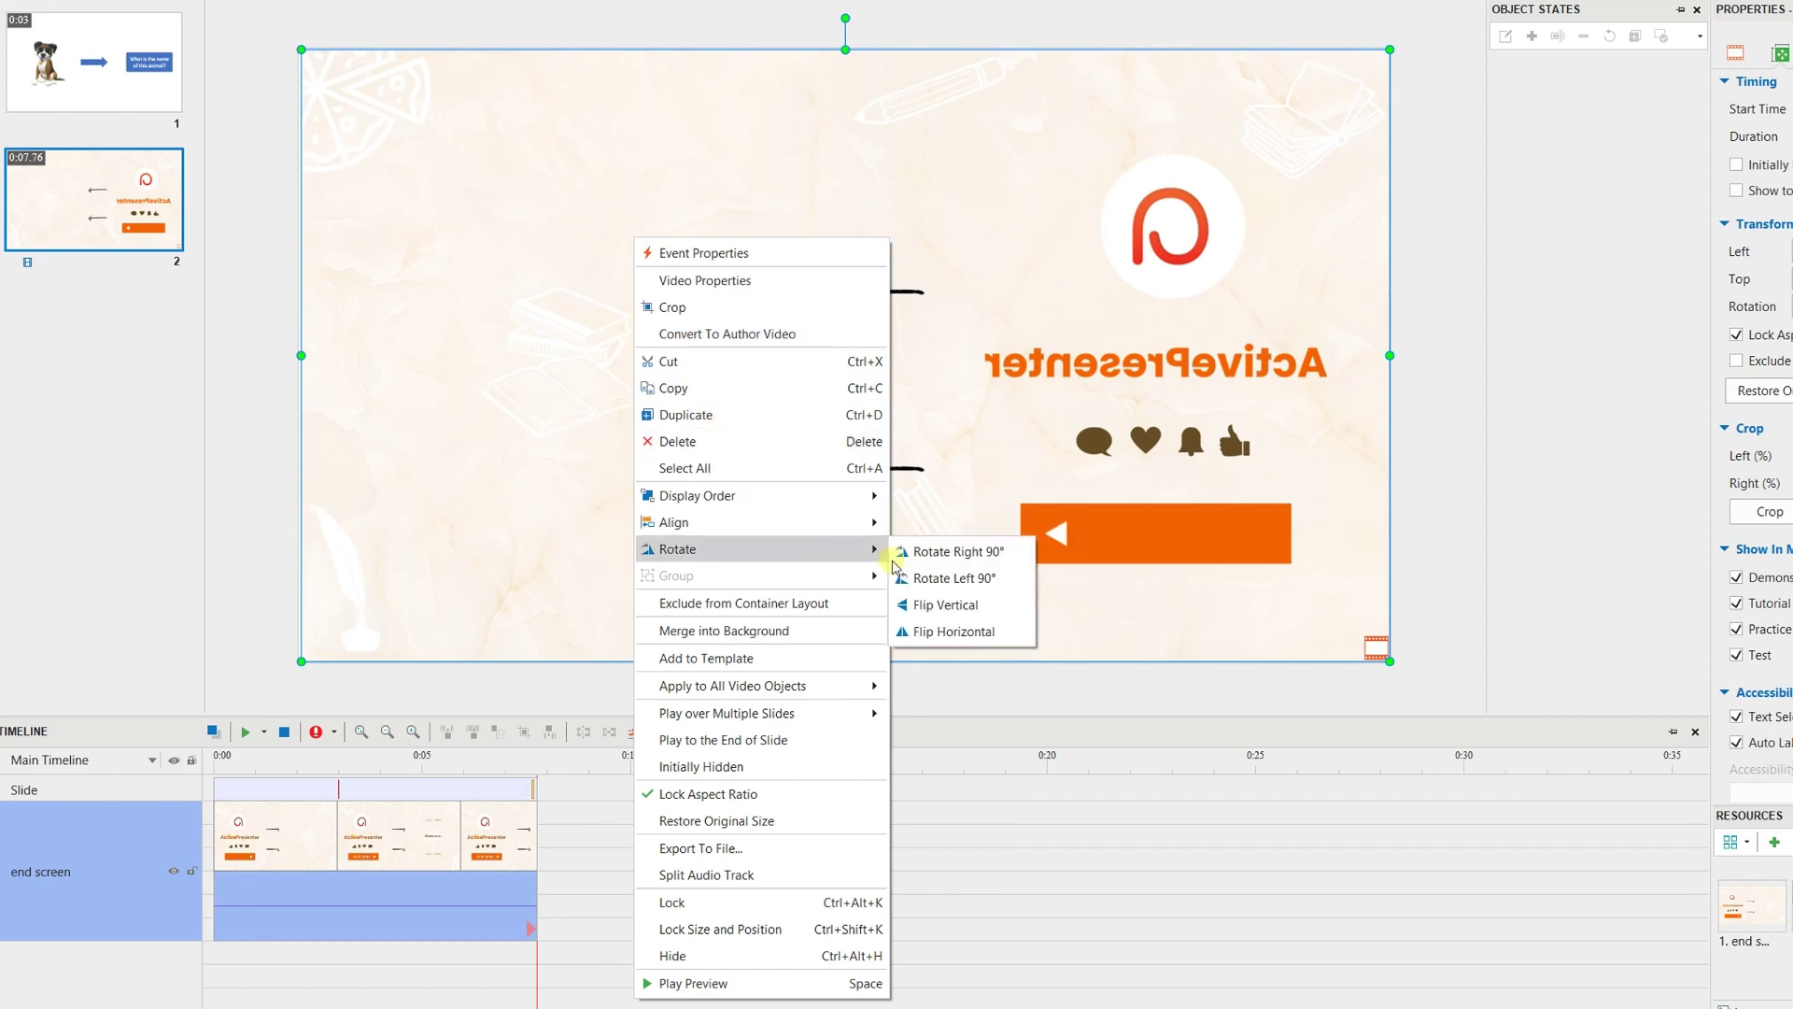
{"action": "left_click", "coordinate": [971, 630]}
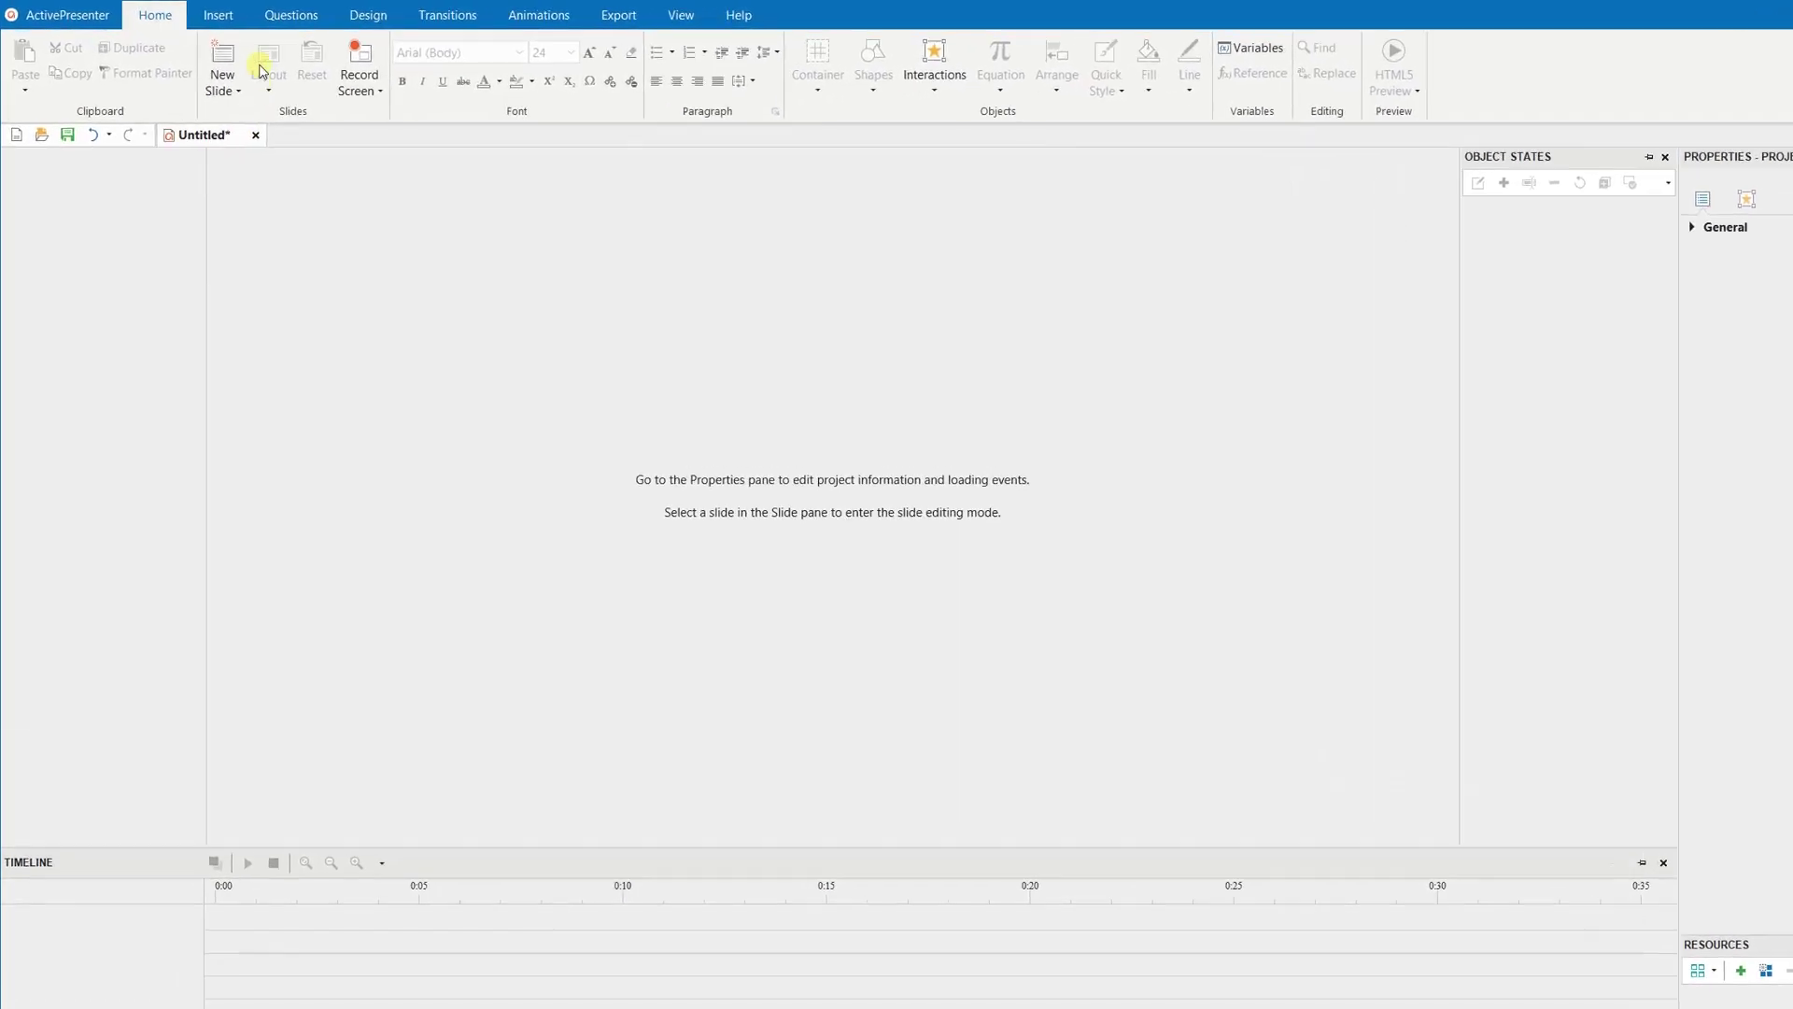
- Import questions from the '12 types of questions' file via Questions > From File
{"action": "left_click", "coordinate": [250, 12]}
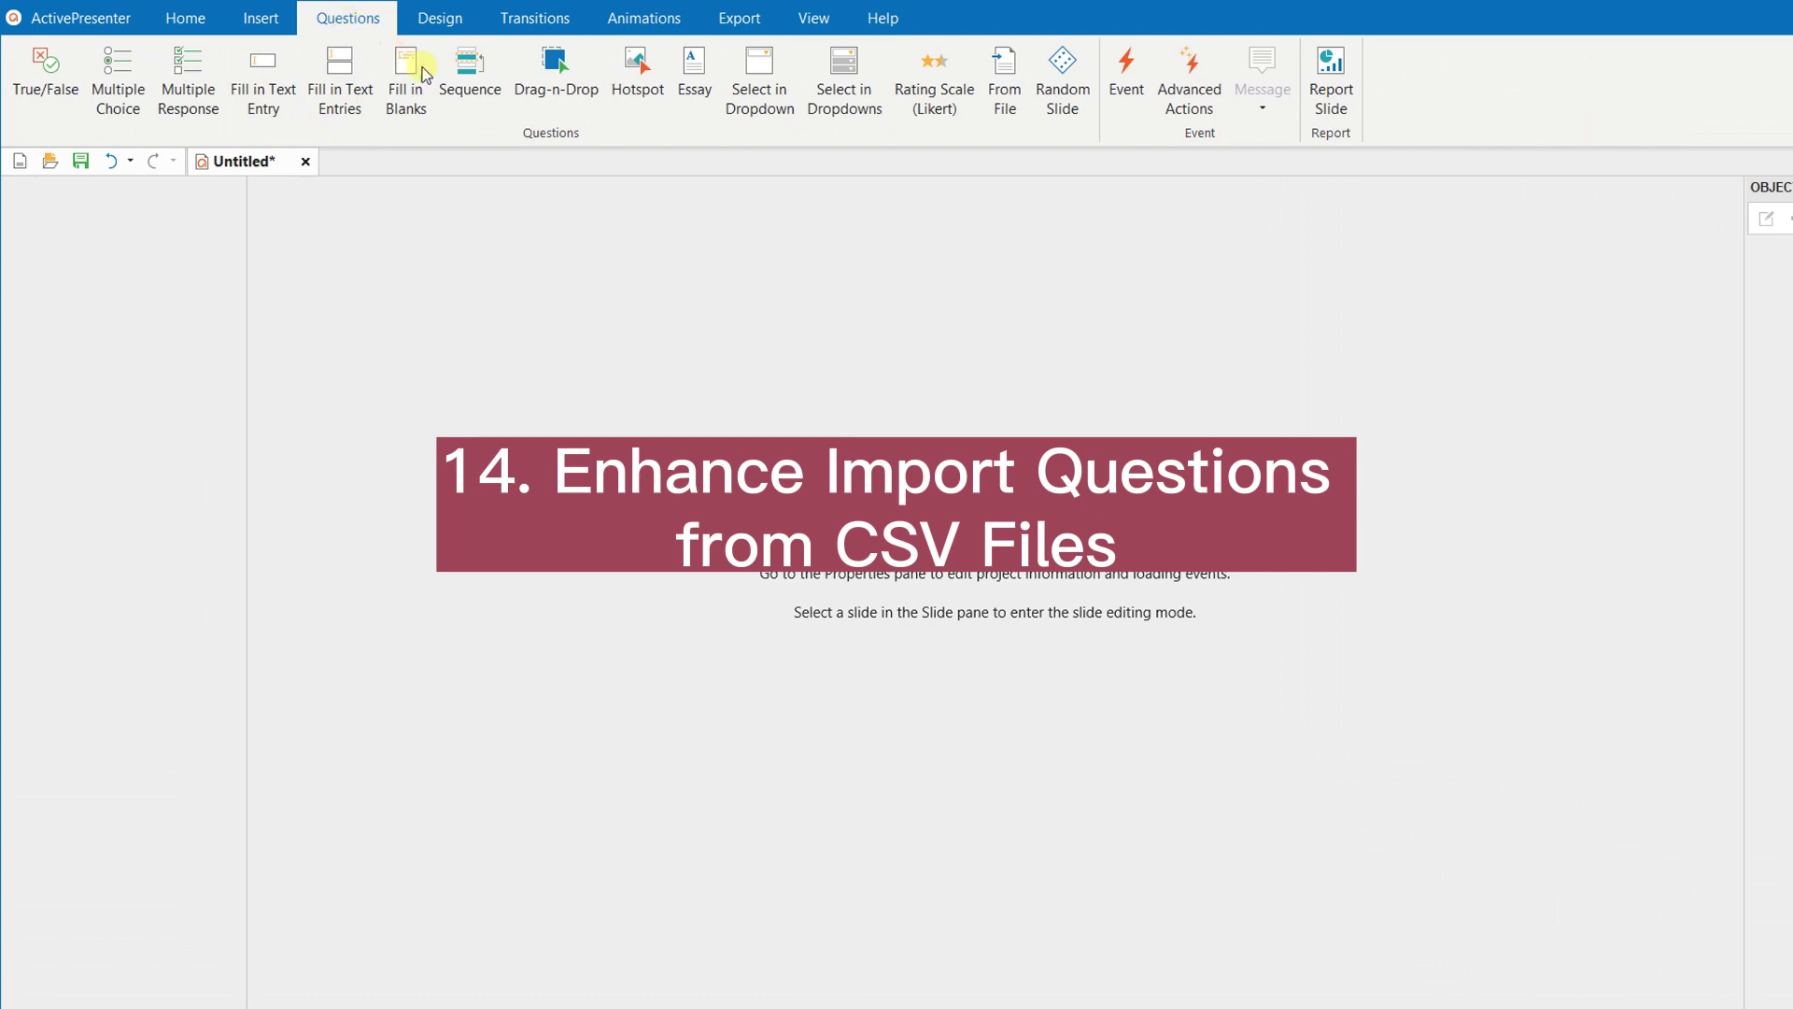
{"action": "left_click", "coordinate": [1005, 92]}
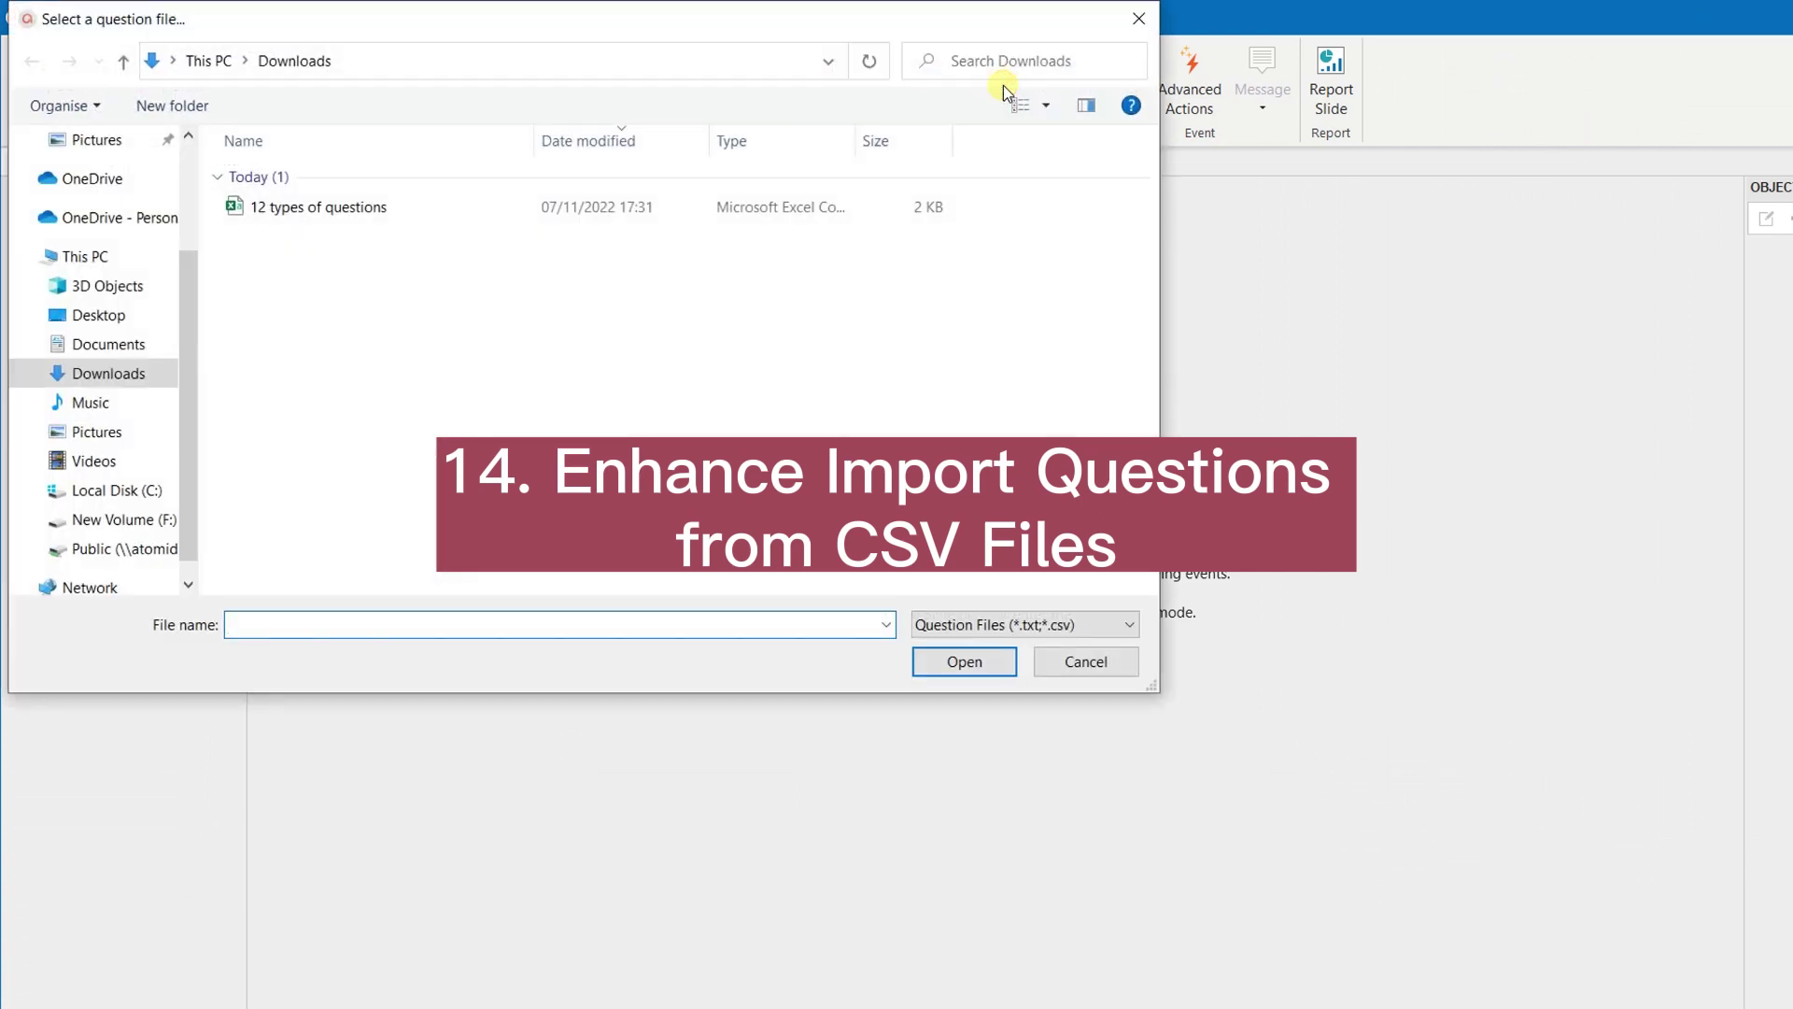
{"action": "double_click", "coordinate": [387, 207]}
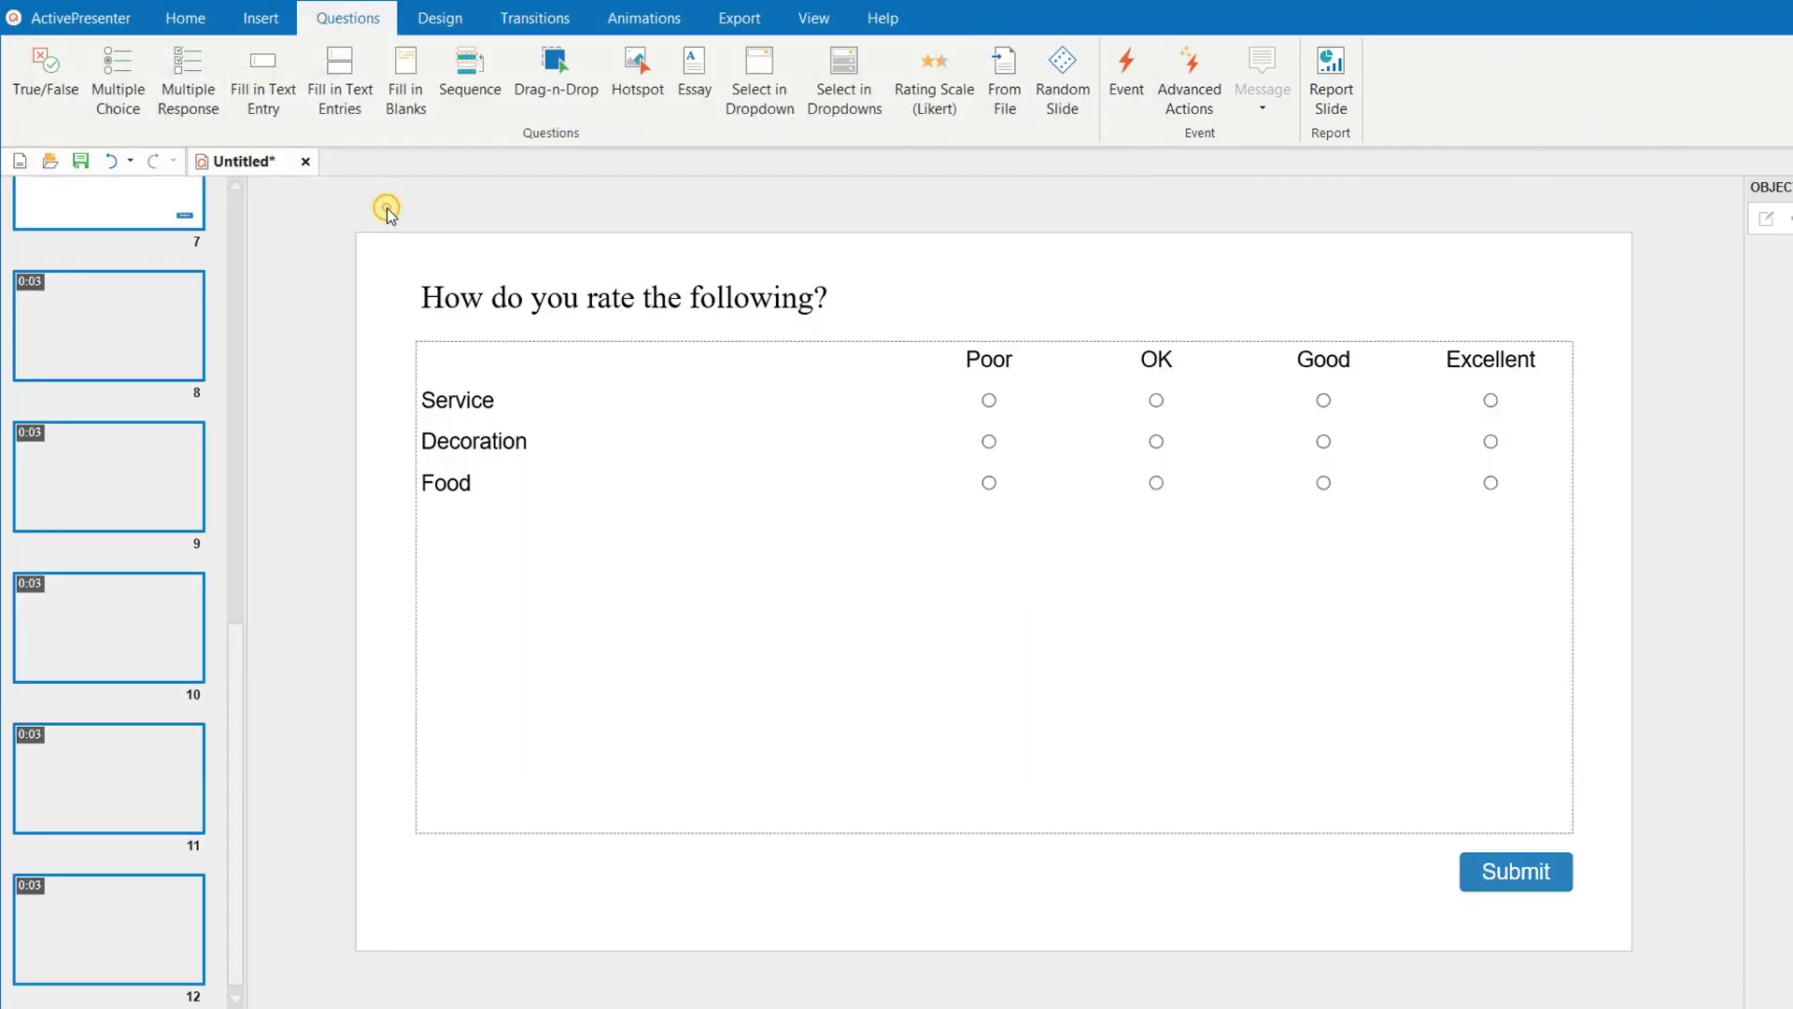
- Browse imported slides 8 to 12, from the matching question to the rating scale
{"action": "left_click", "coordinate": [140, 736]}
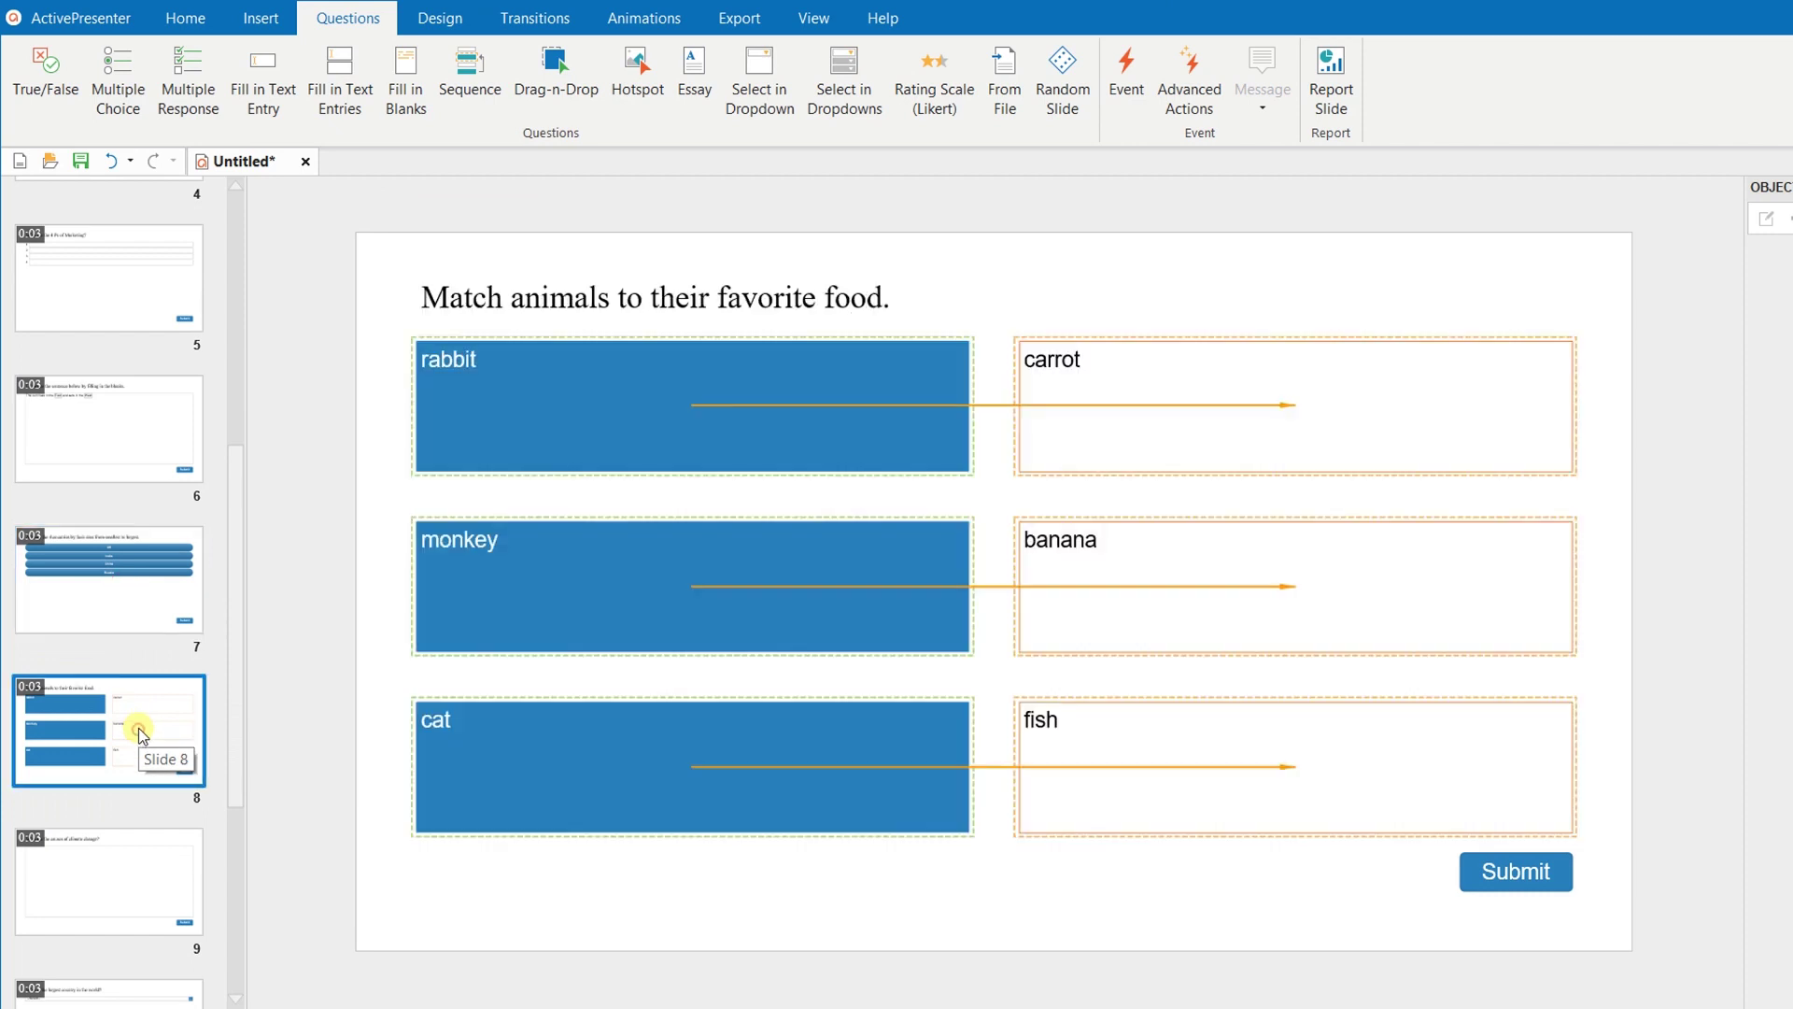
{"action": "scroll", "coordinate": [140, 736], "scroll_direction": "down", "scroll_amount": 3}
{"action": "left_click", "coordinate": [121, 478]}
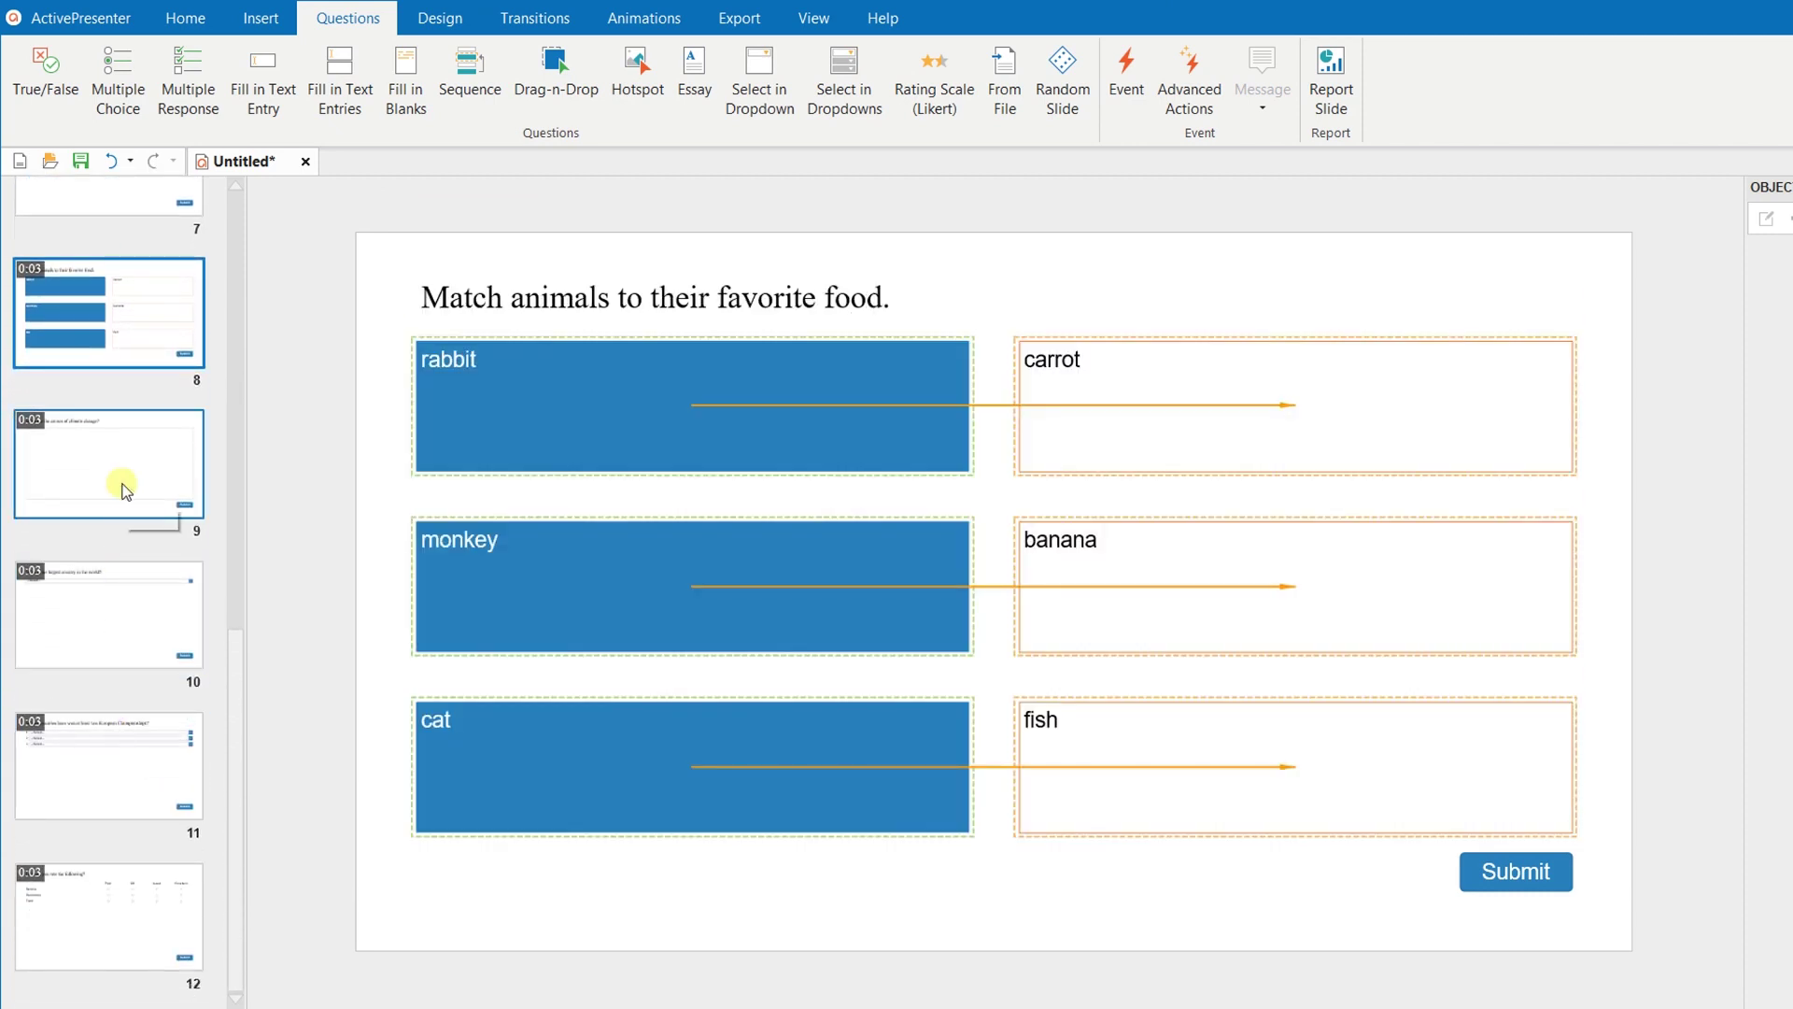
{"action": "left_click", "coordinate": [128, 626]}
{"action": "left_click", "coordinate": [124, 724]}
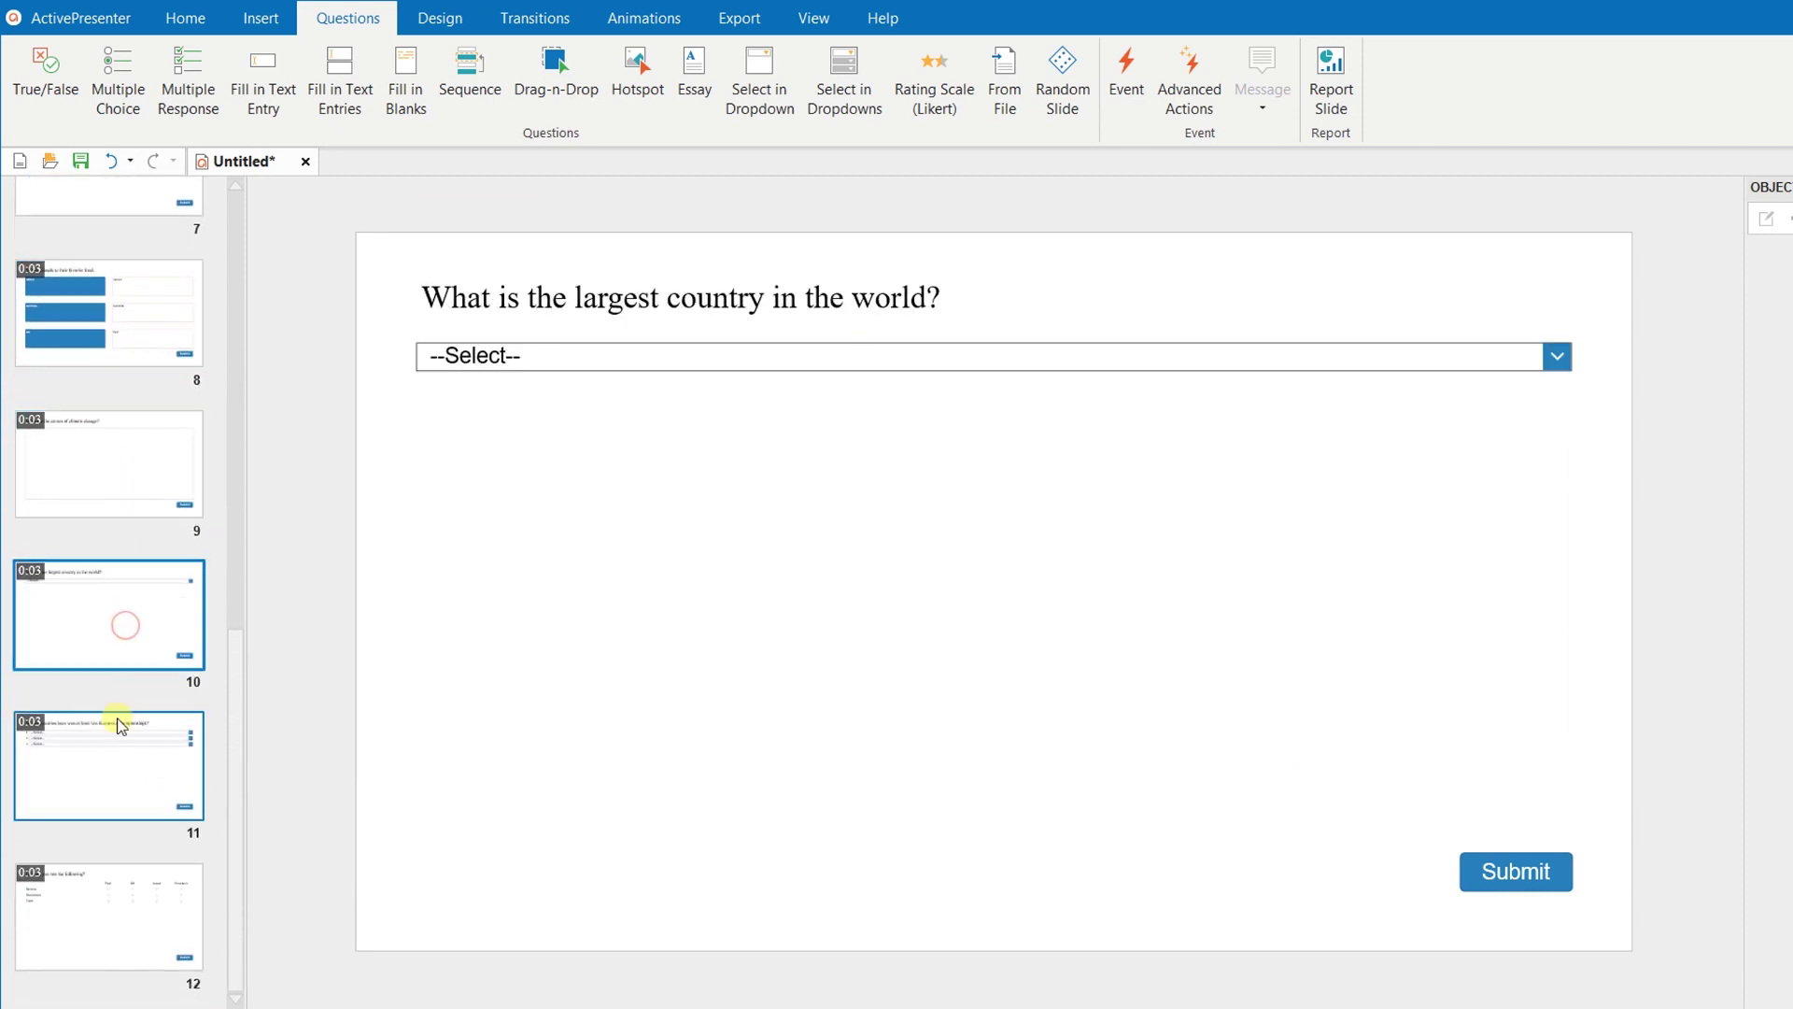
{"action": "left_click", "coordinate": [118, 929]}
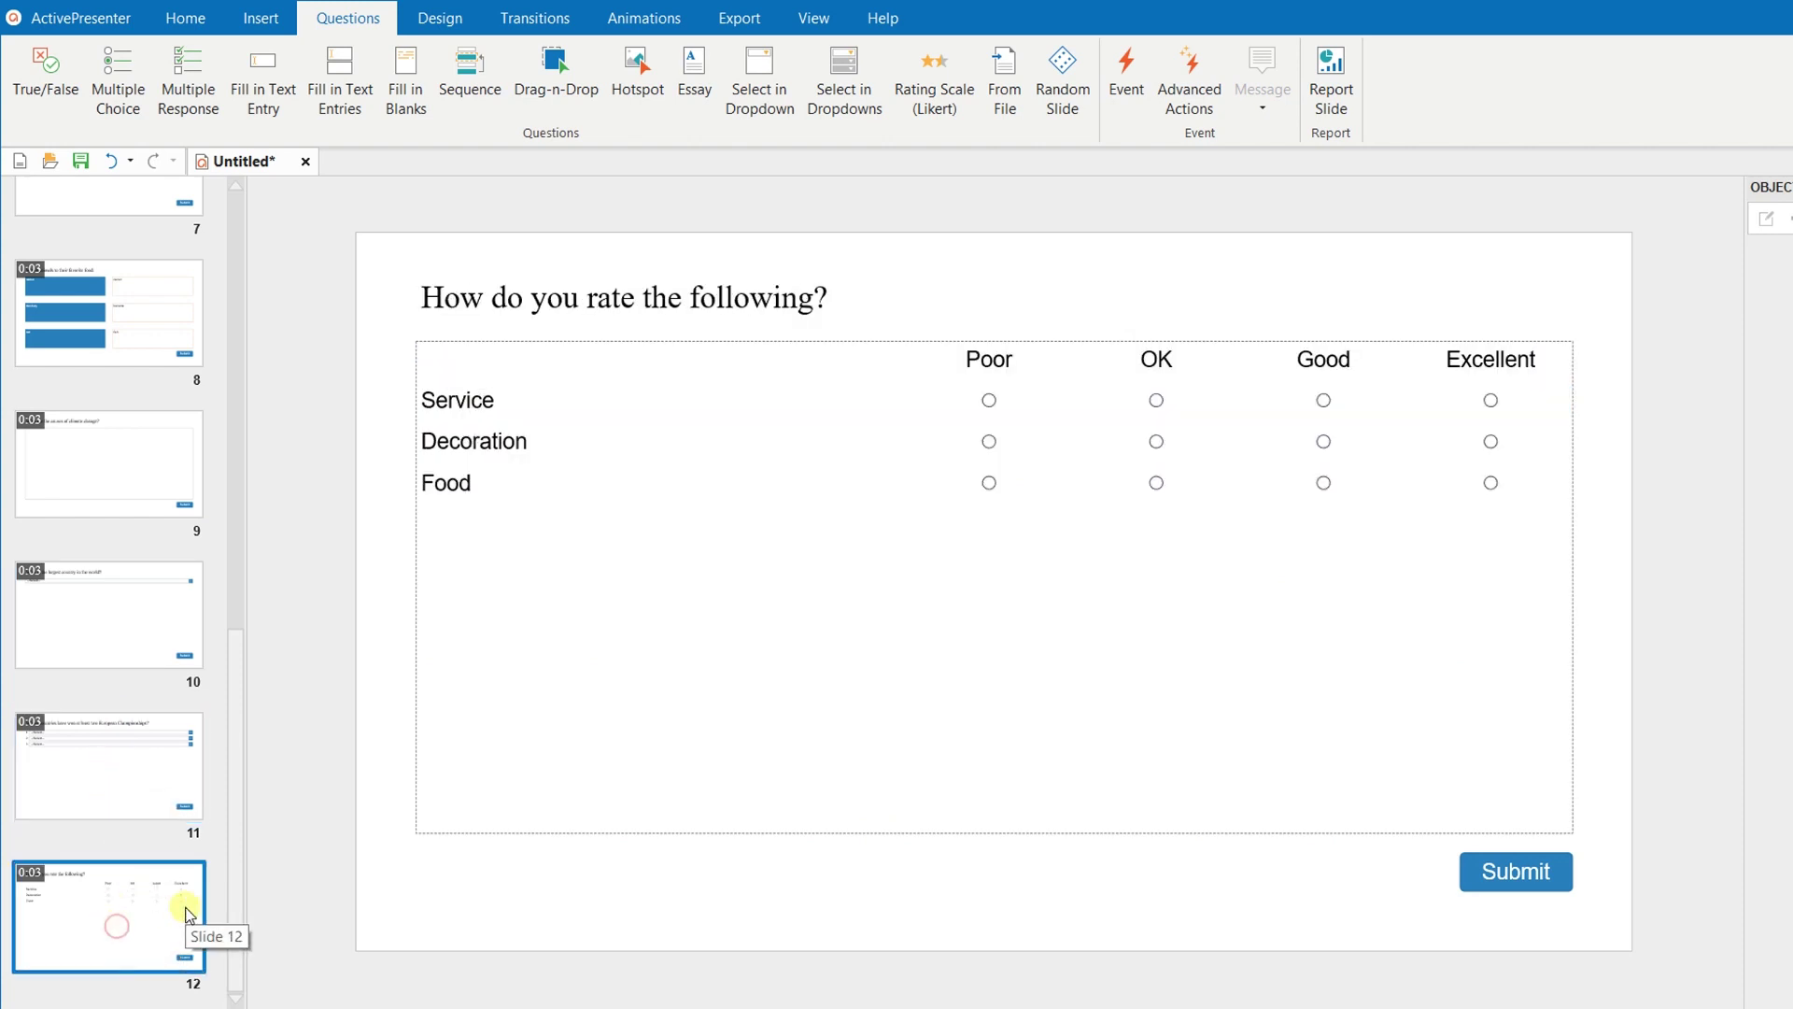
- Open Export > Video and expand the Format dropdown to see the output formats
{"action": "left_click", "coordinate": [739, 17]}
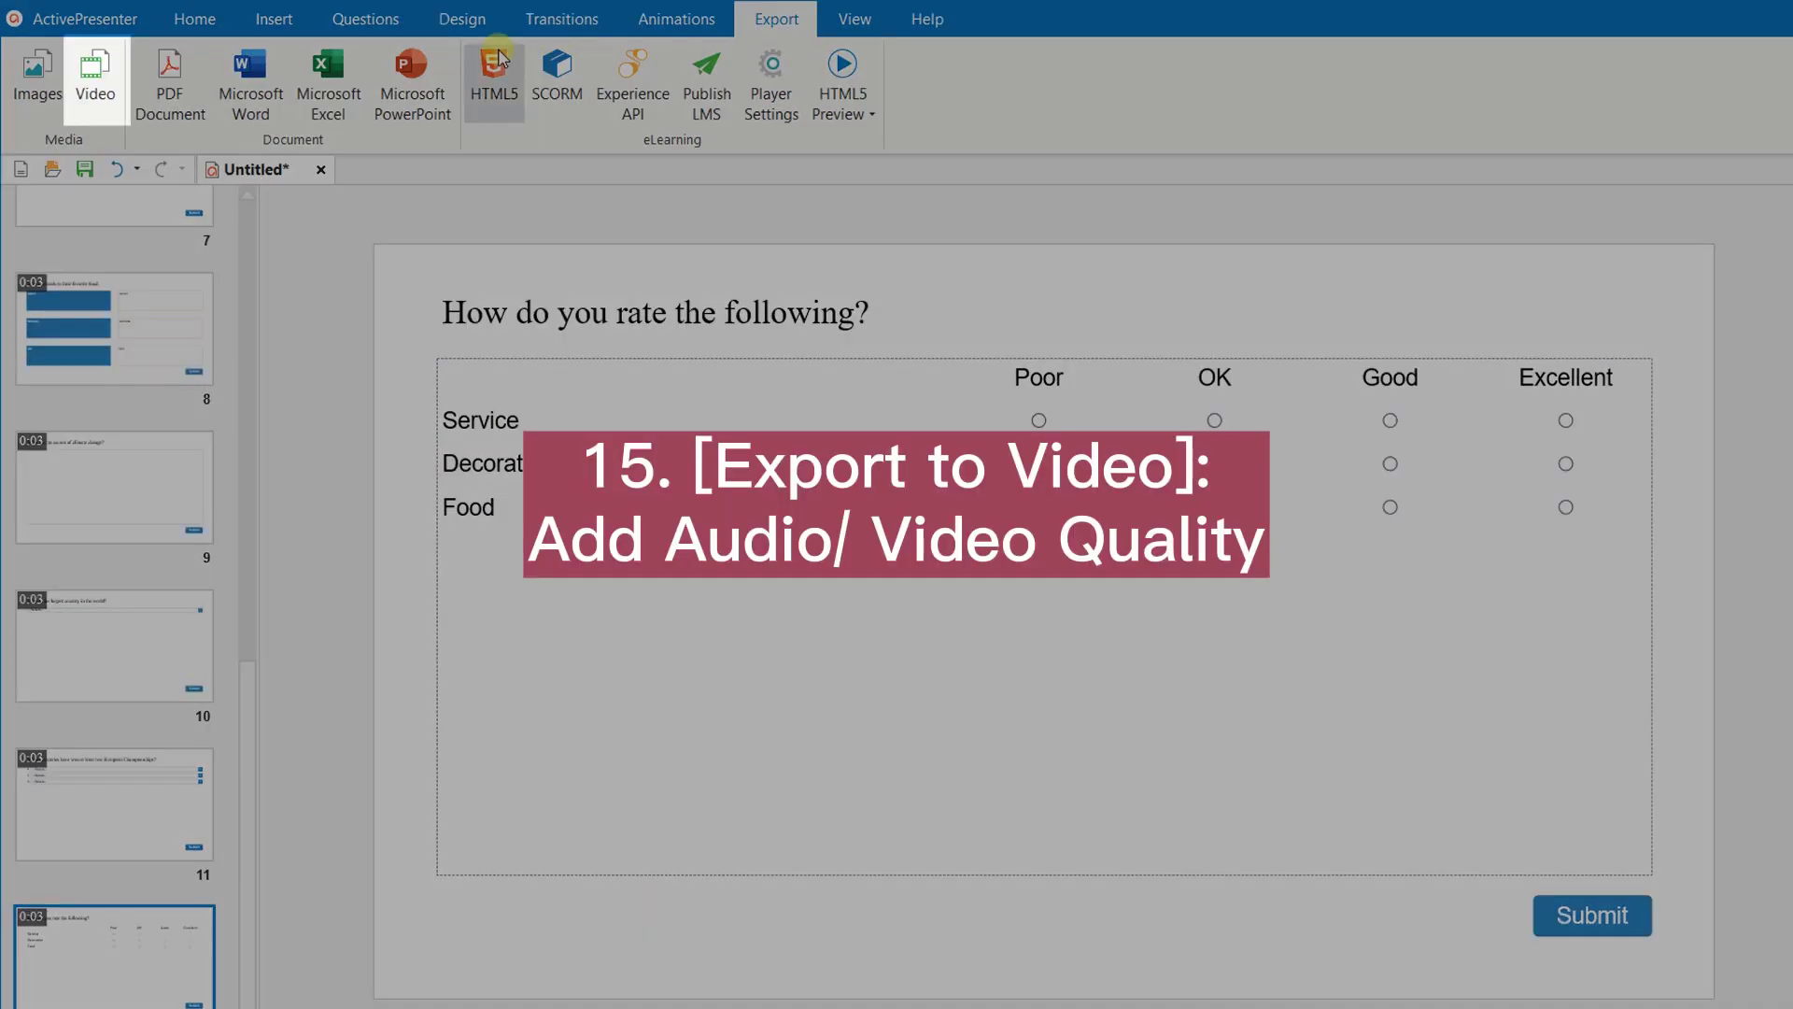
{"action": "left_click", "coordinate": [108, 89]}
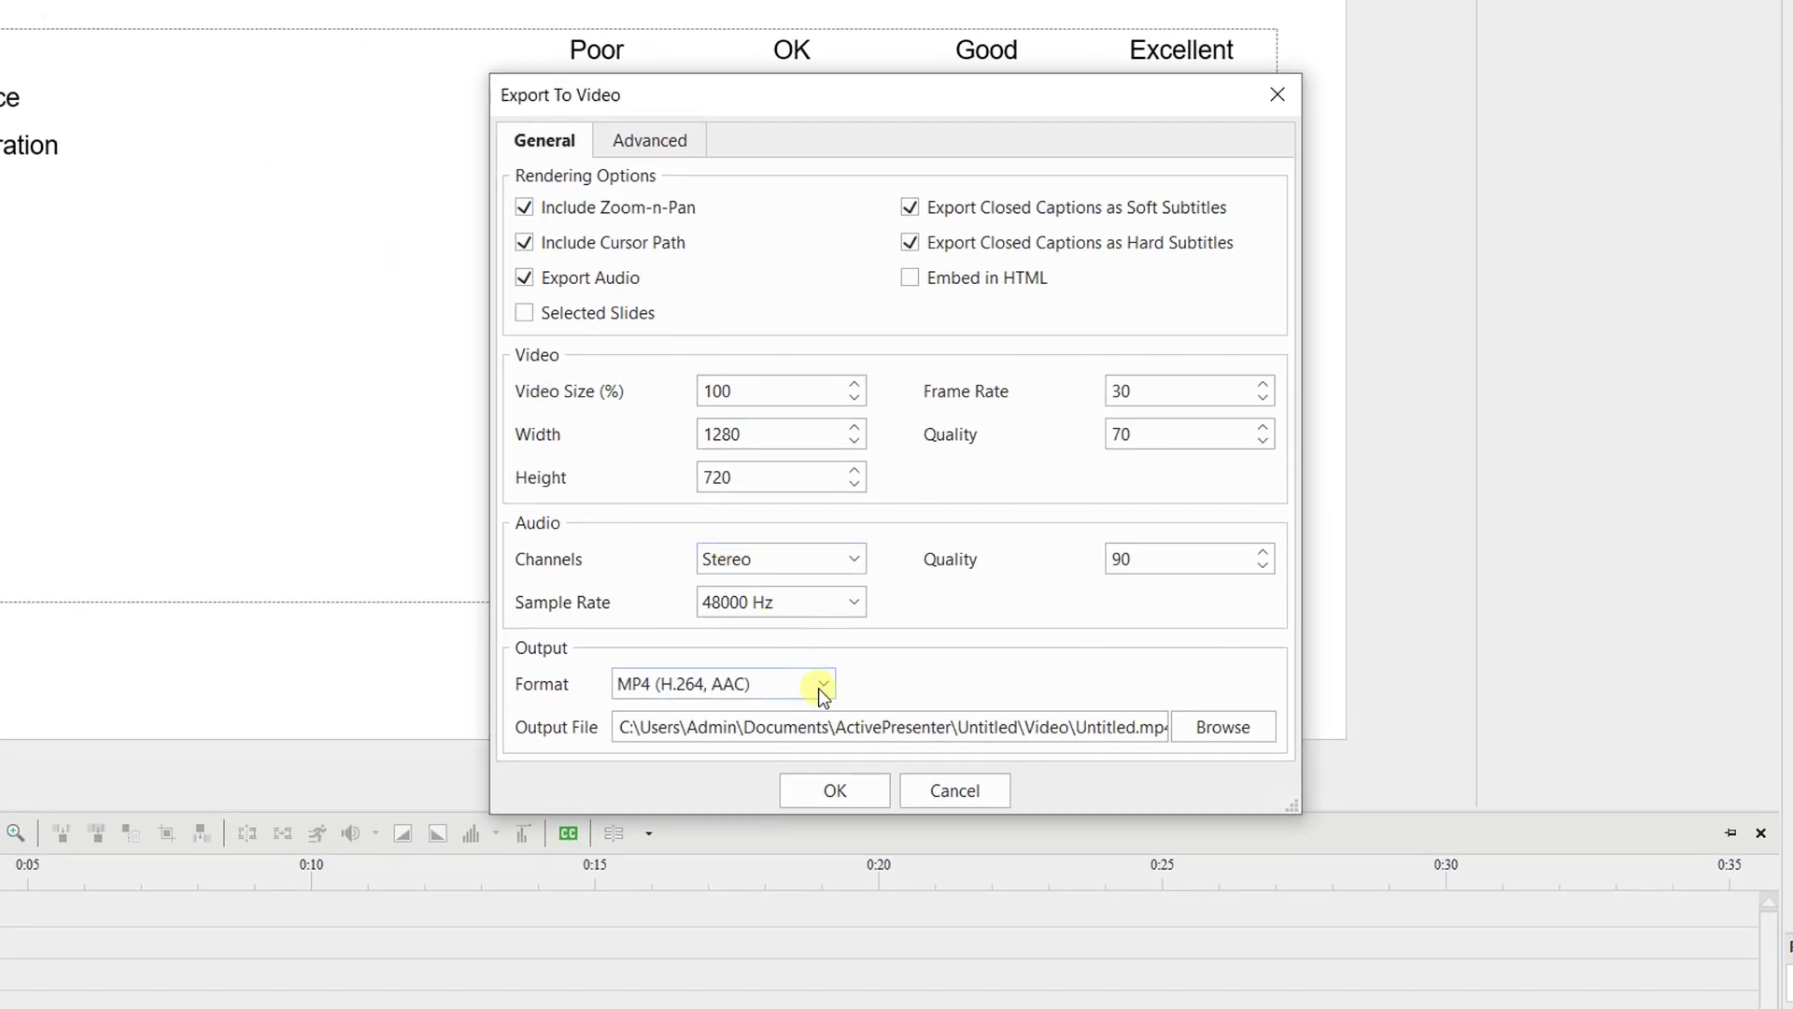
{"action": "left_click", "coordinate": [825, 684]}
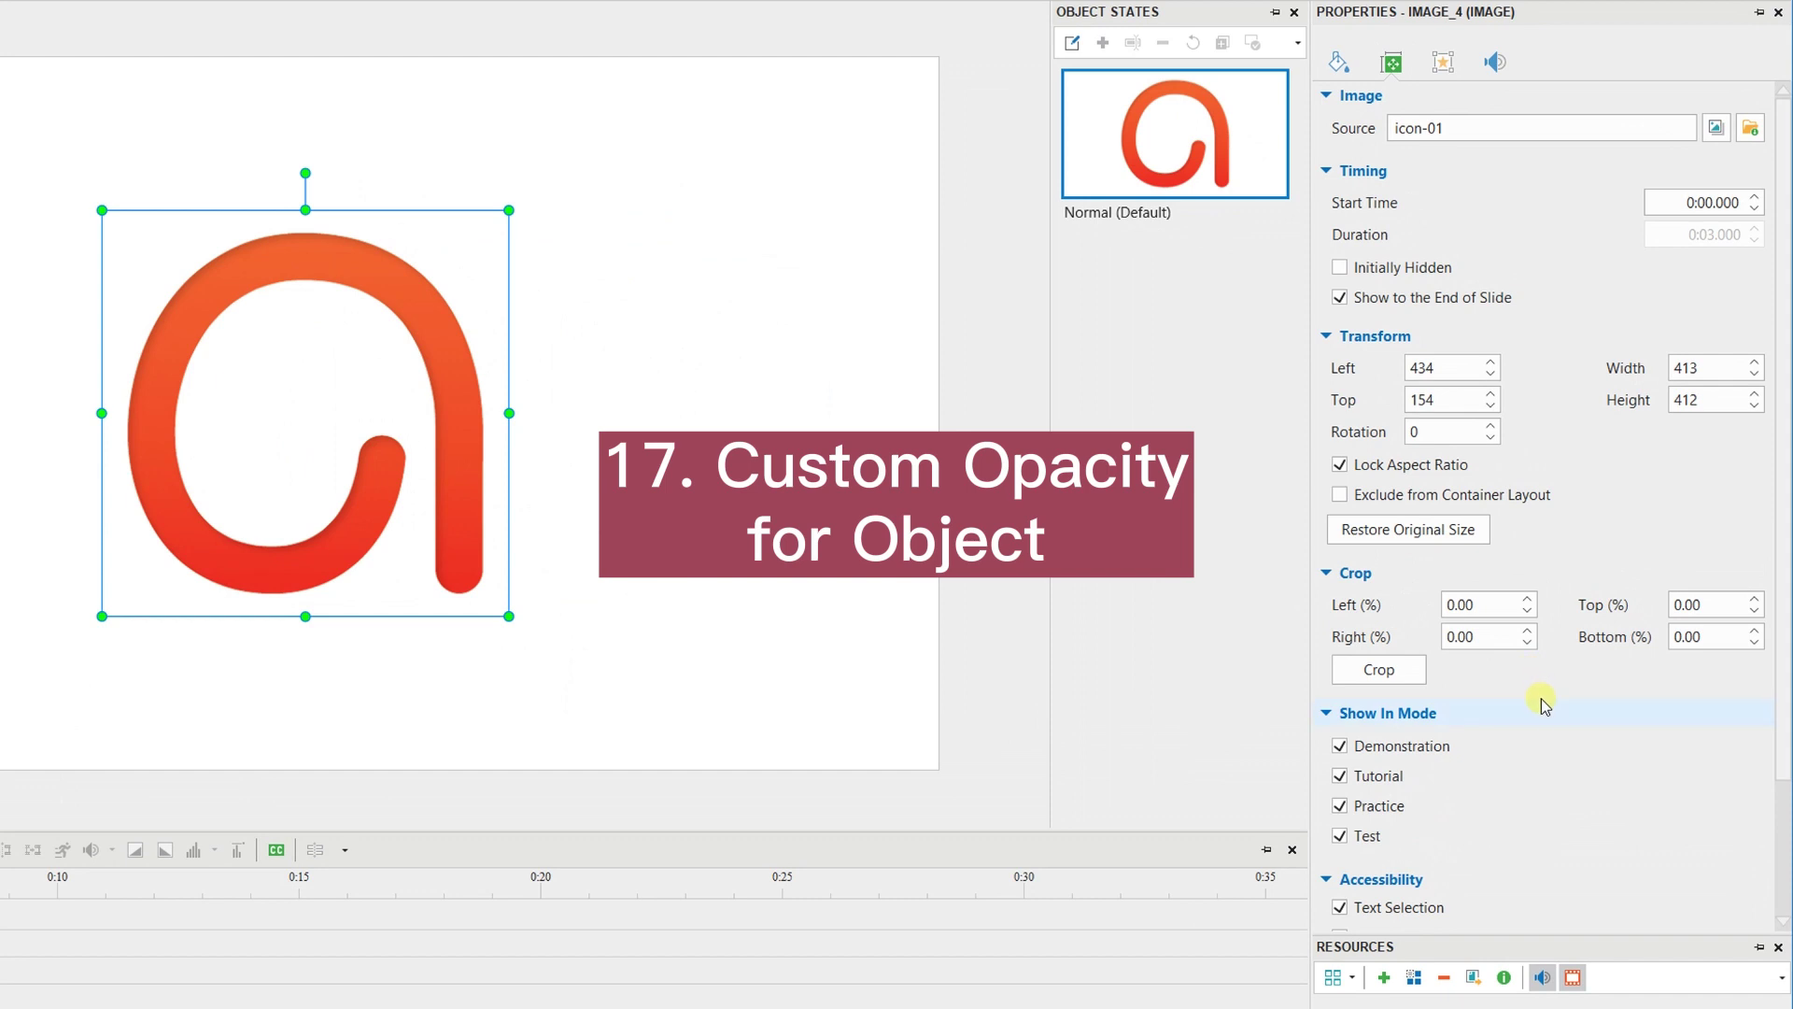
- Switch the icon-01 logo's Fill/Line opacity setting to Custom Opacity
{"action": "left_click", "coordinate": [1338, 62]}
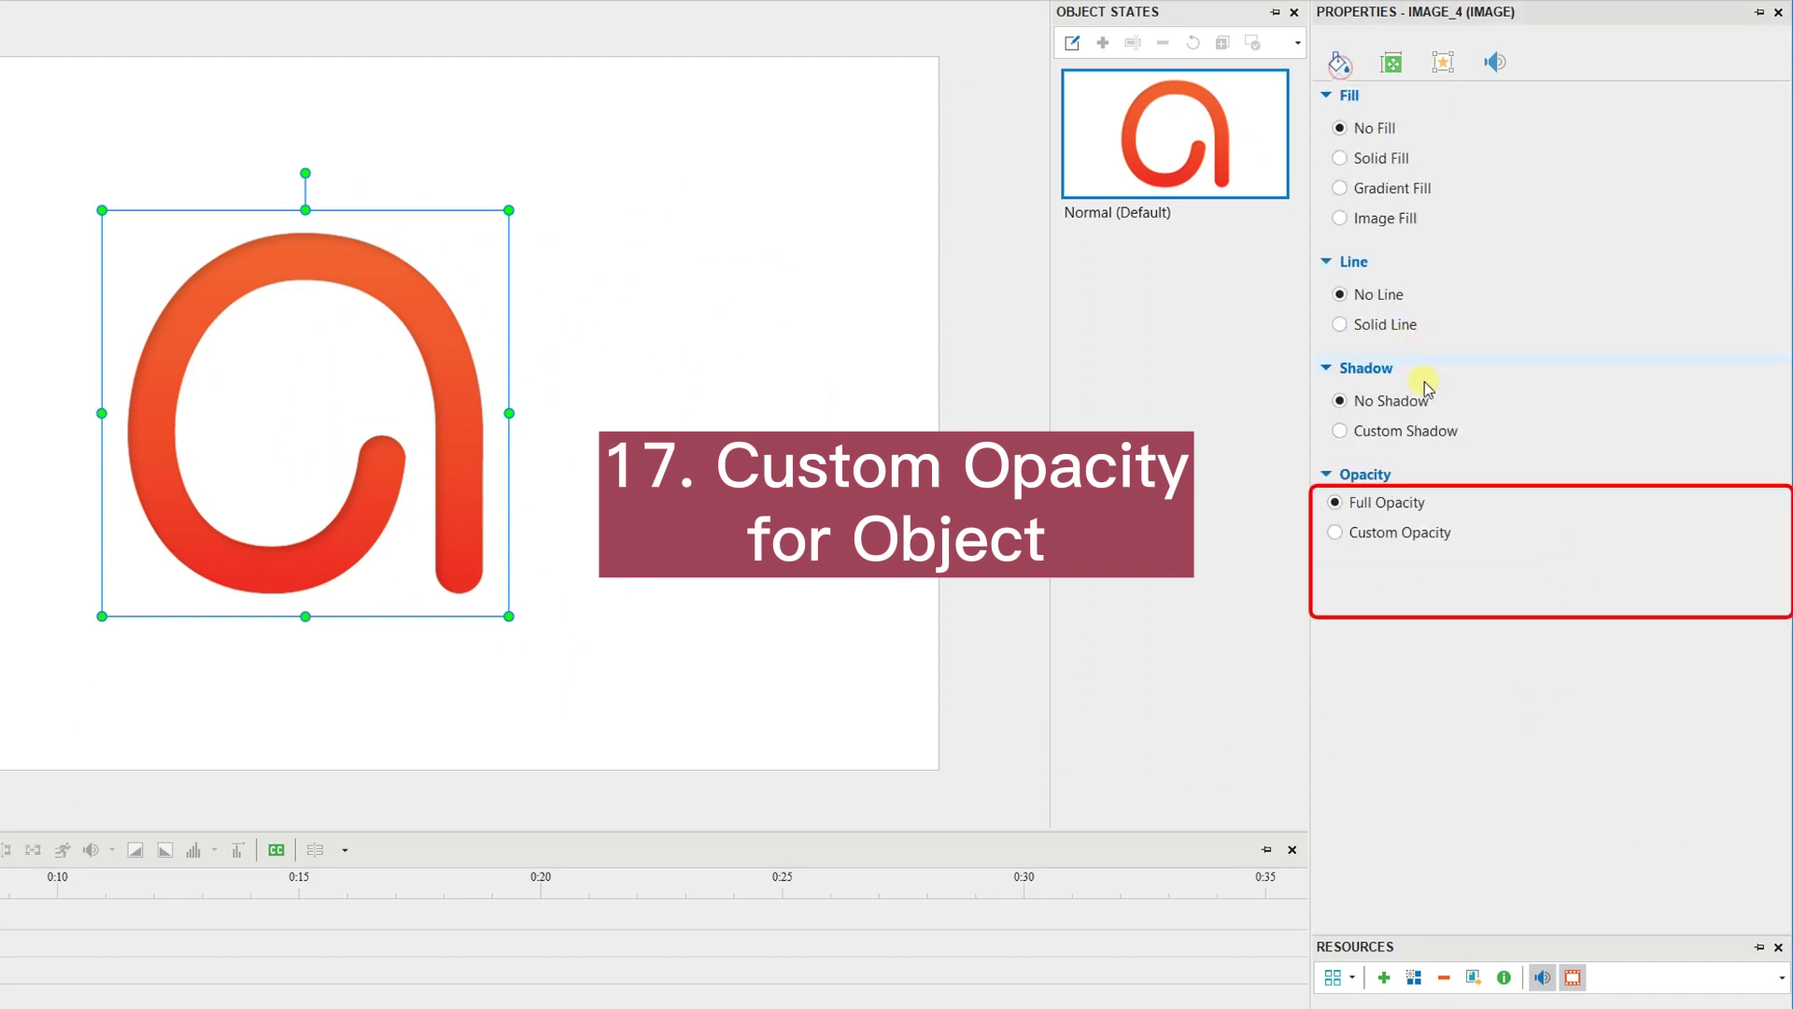
{"action": "left_click", "coordinate": [1433, 539]}
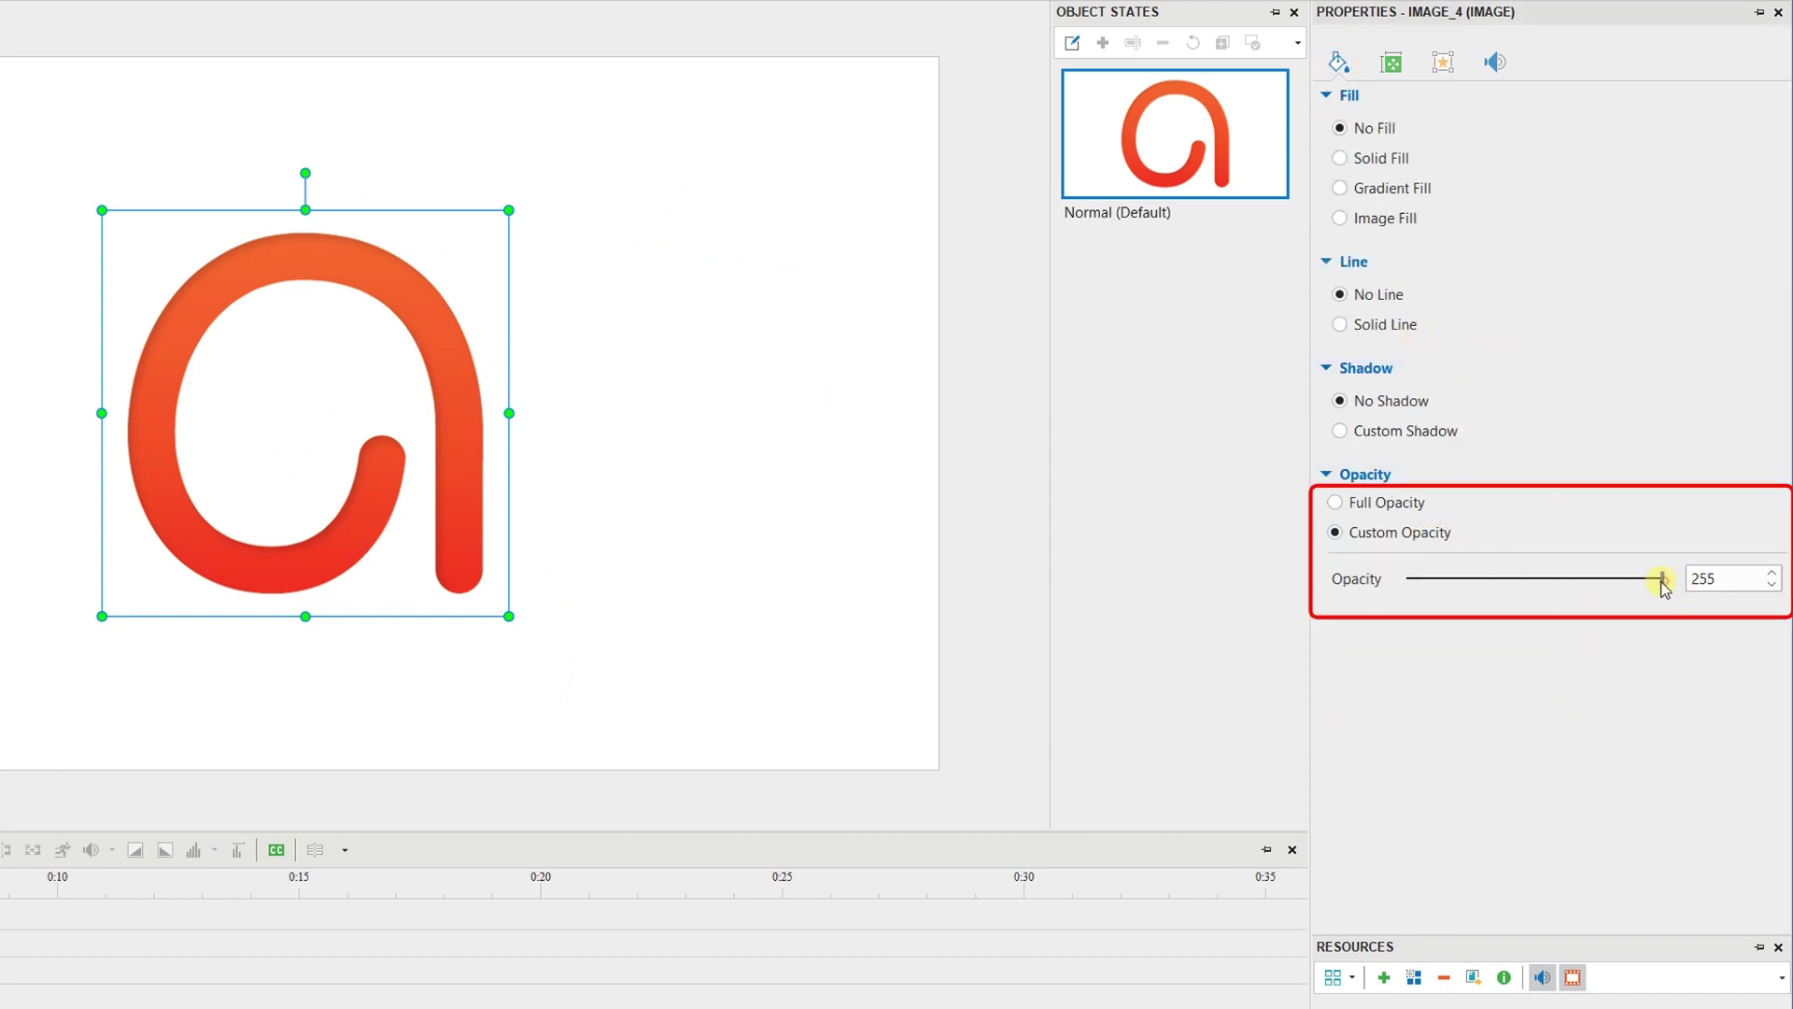